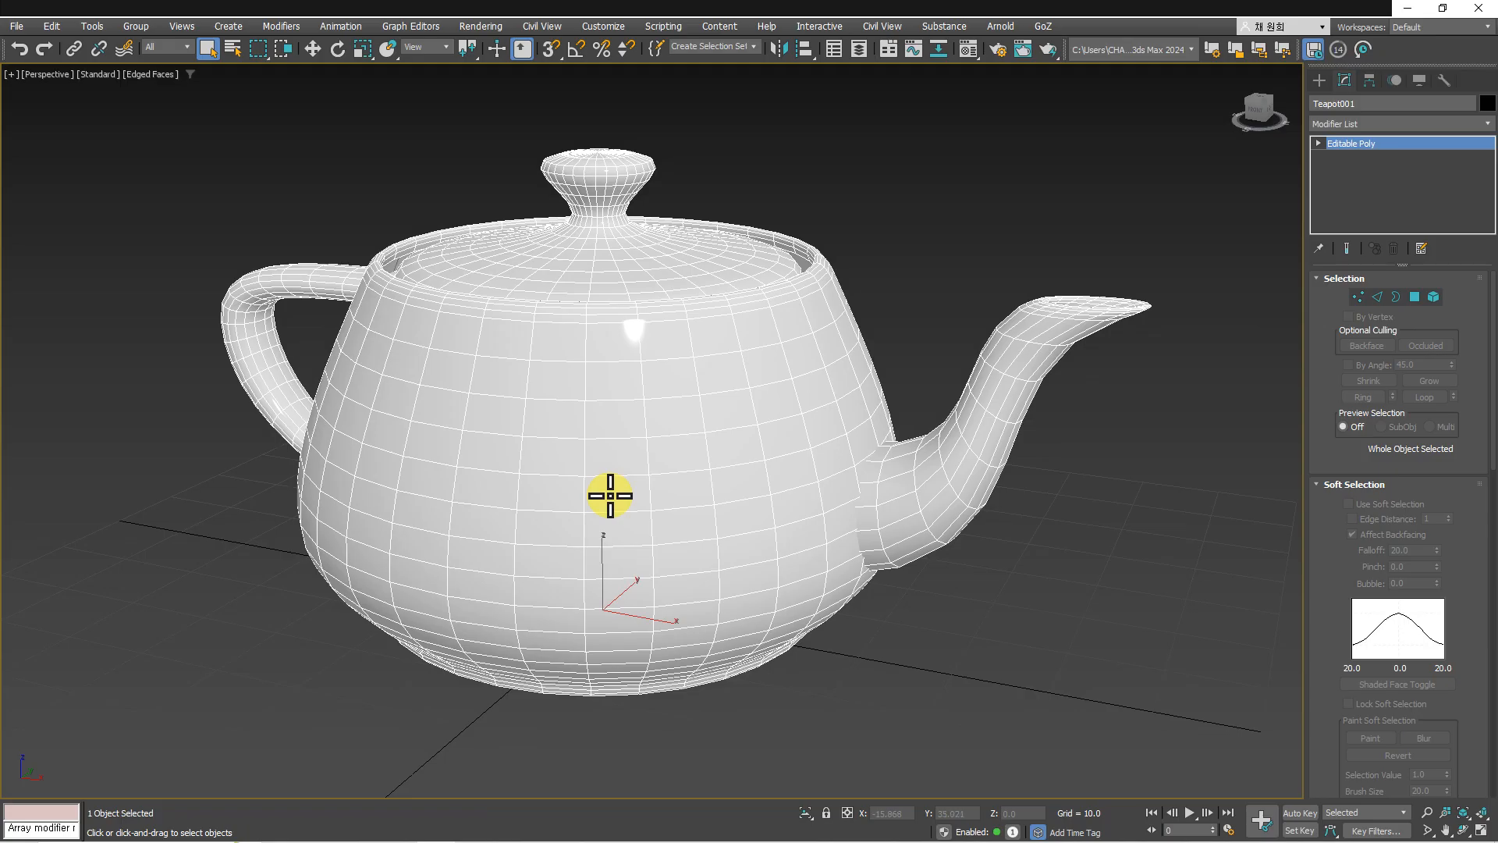
Open the FBX export options for the selected teapot with 40tri.fbx as target and examine the Geometry settings, including Triangulate.
right_click(616, 499)
click(663, 575)
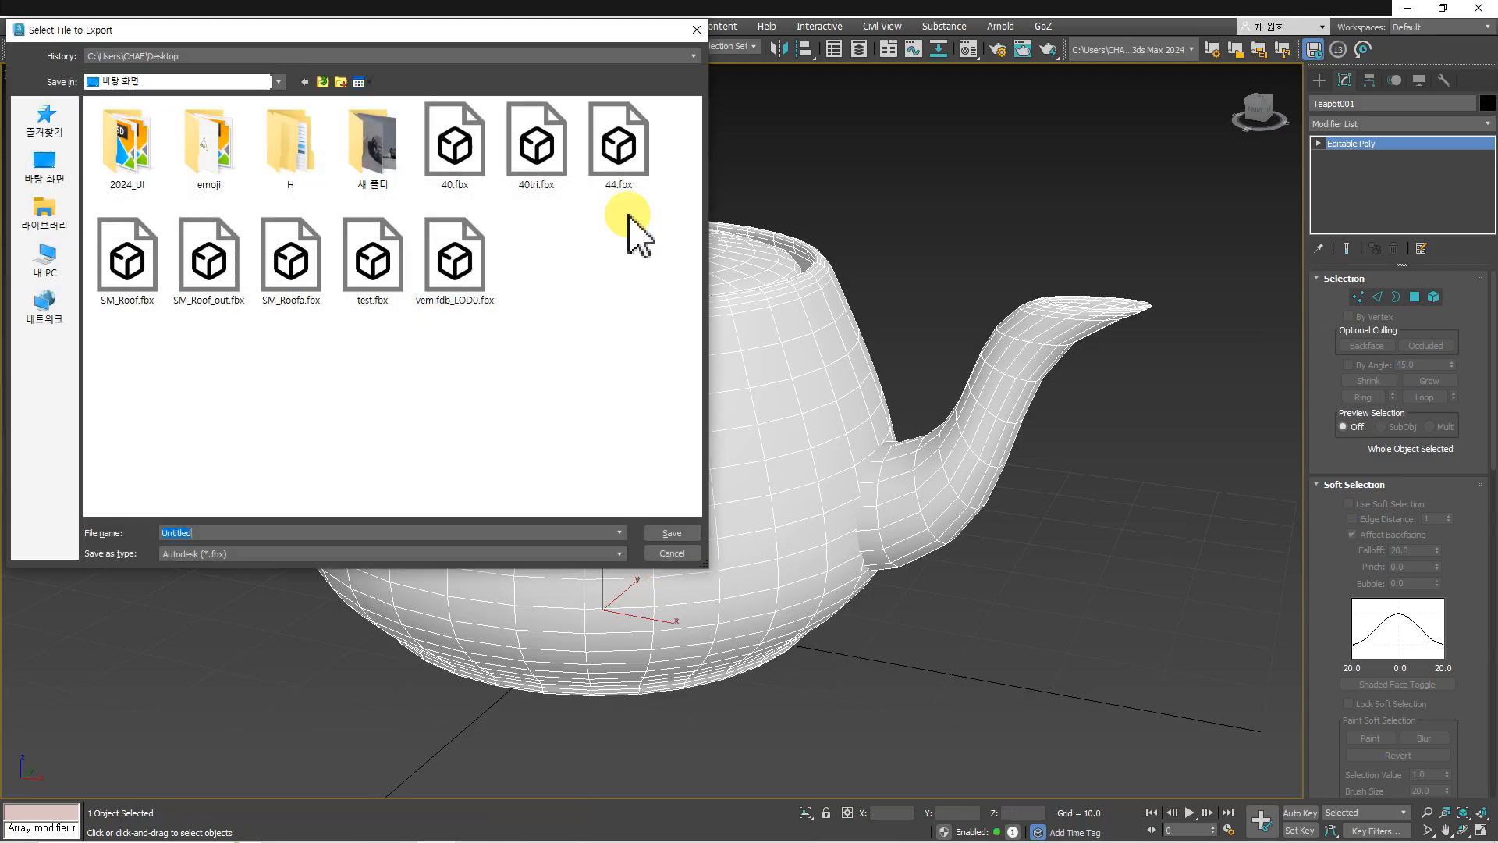
double_click(537, 160)
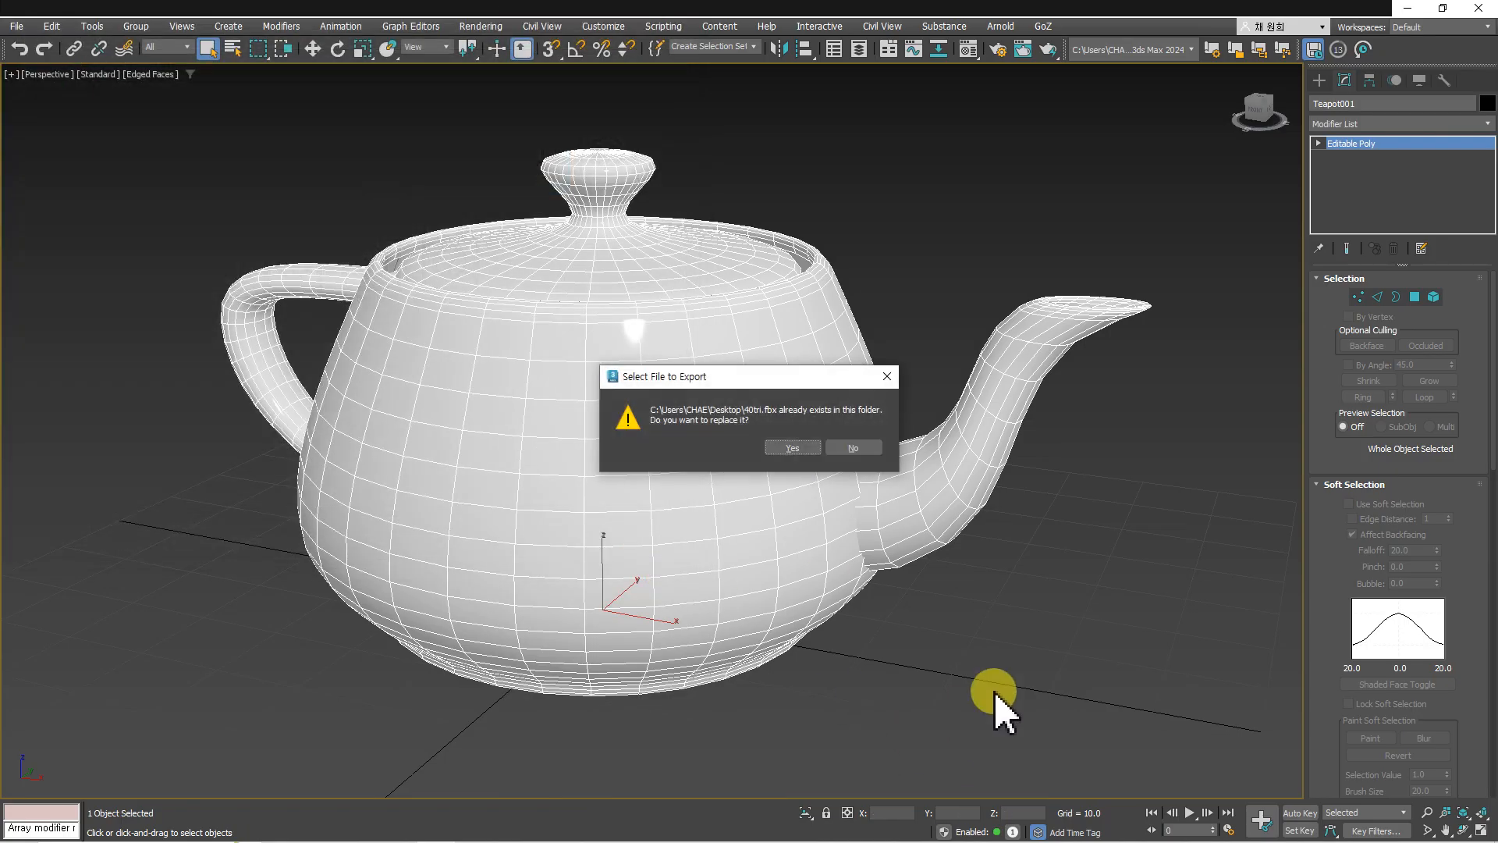
click(792, 447)
drag(416, 240, 419, 149)
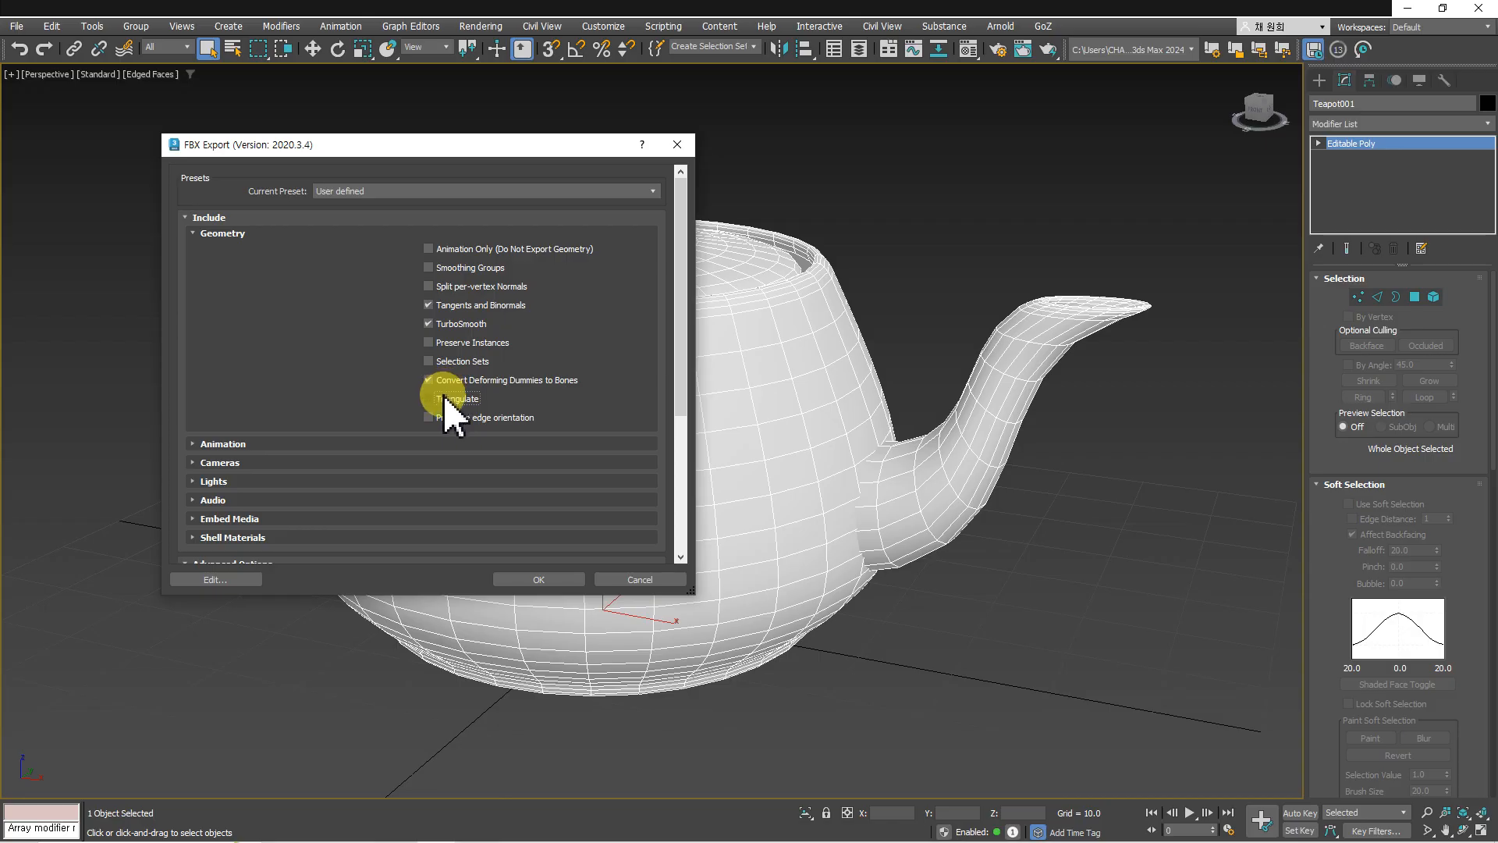
click(645, 579)
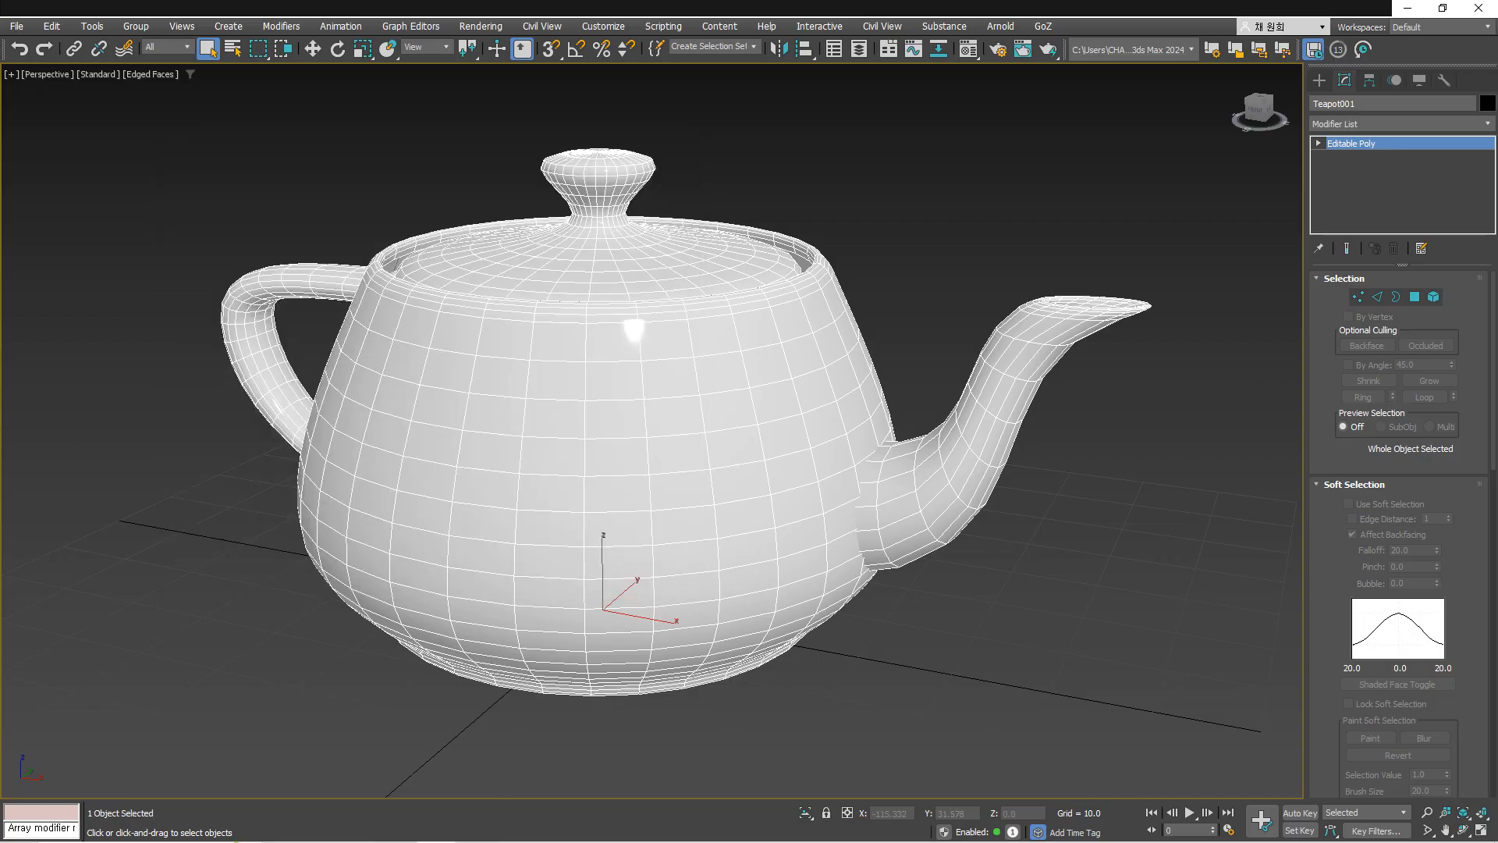
Try to convert the teapot to an Editable Mesh.
mouse_move(606, 511)
alt+middle_down()
mouse_move(572, 520)
mouse_move(616, 536)
alt+middle_up()
click(1358, 167)
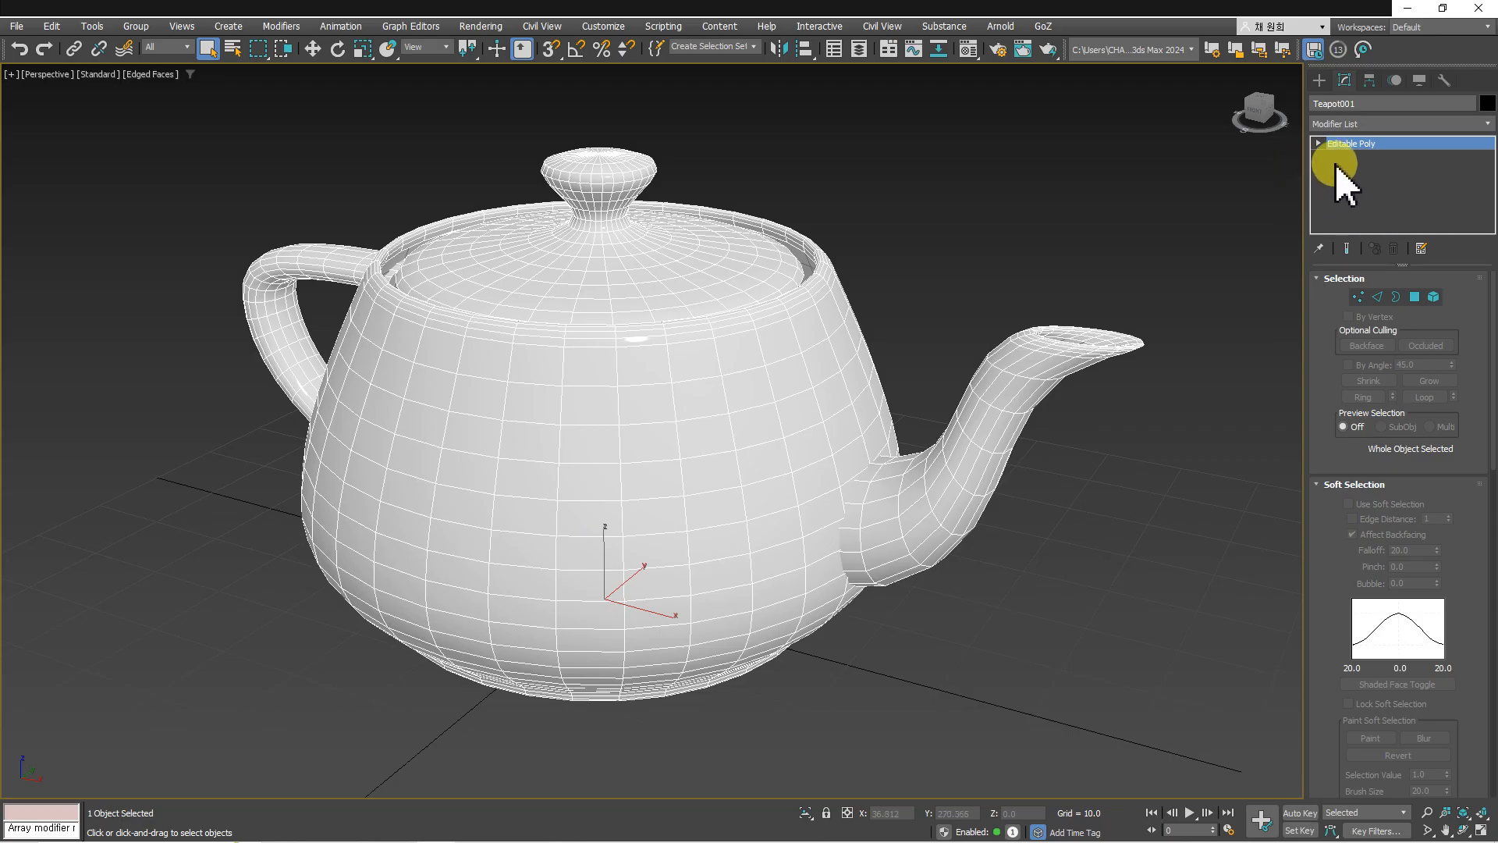
right_click(700, 502)
mouse_move(745, 734)
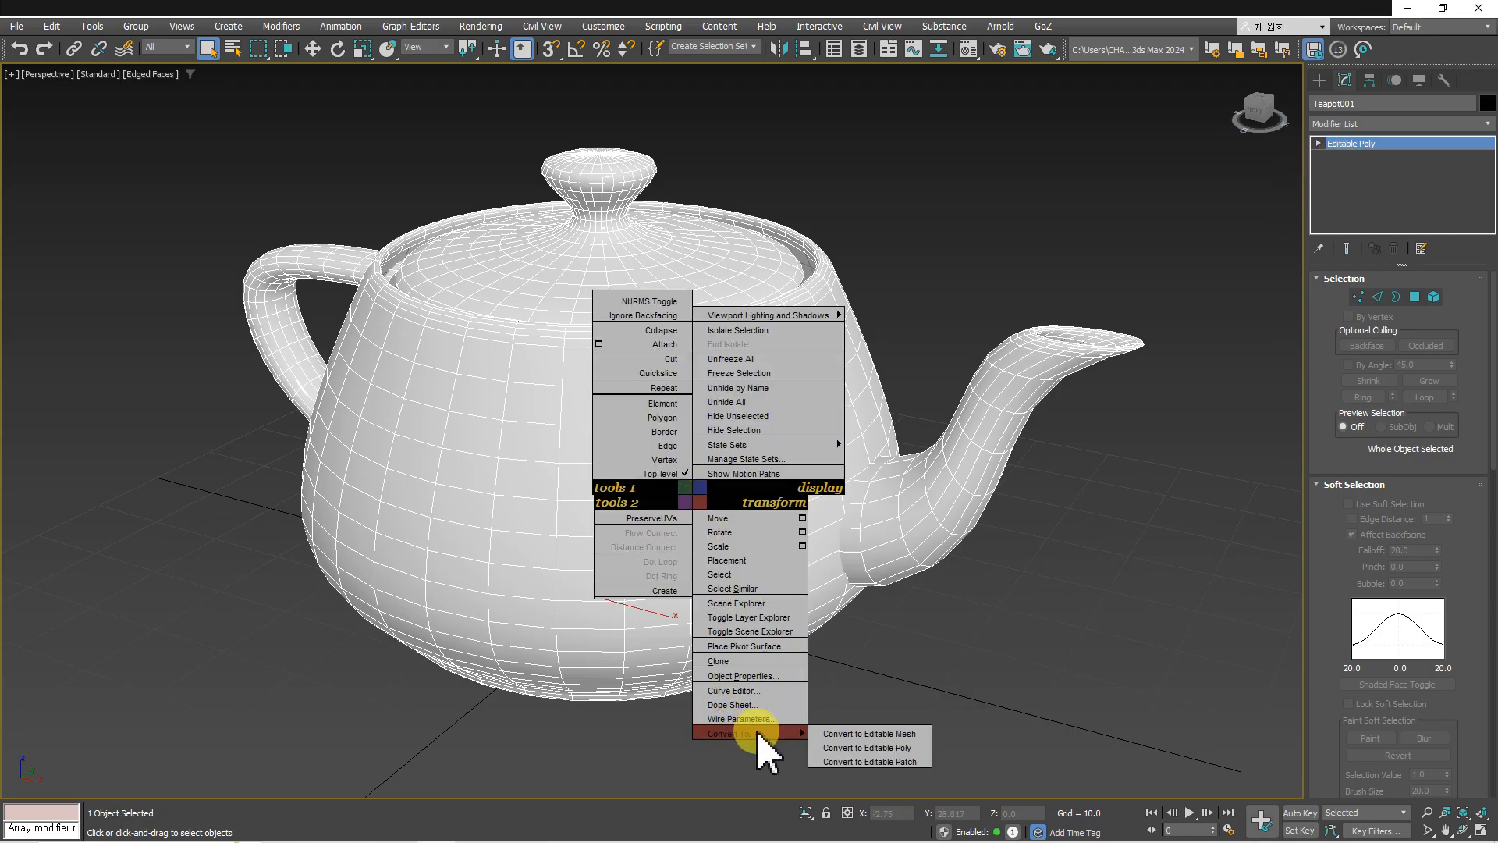
click(890, 734)
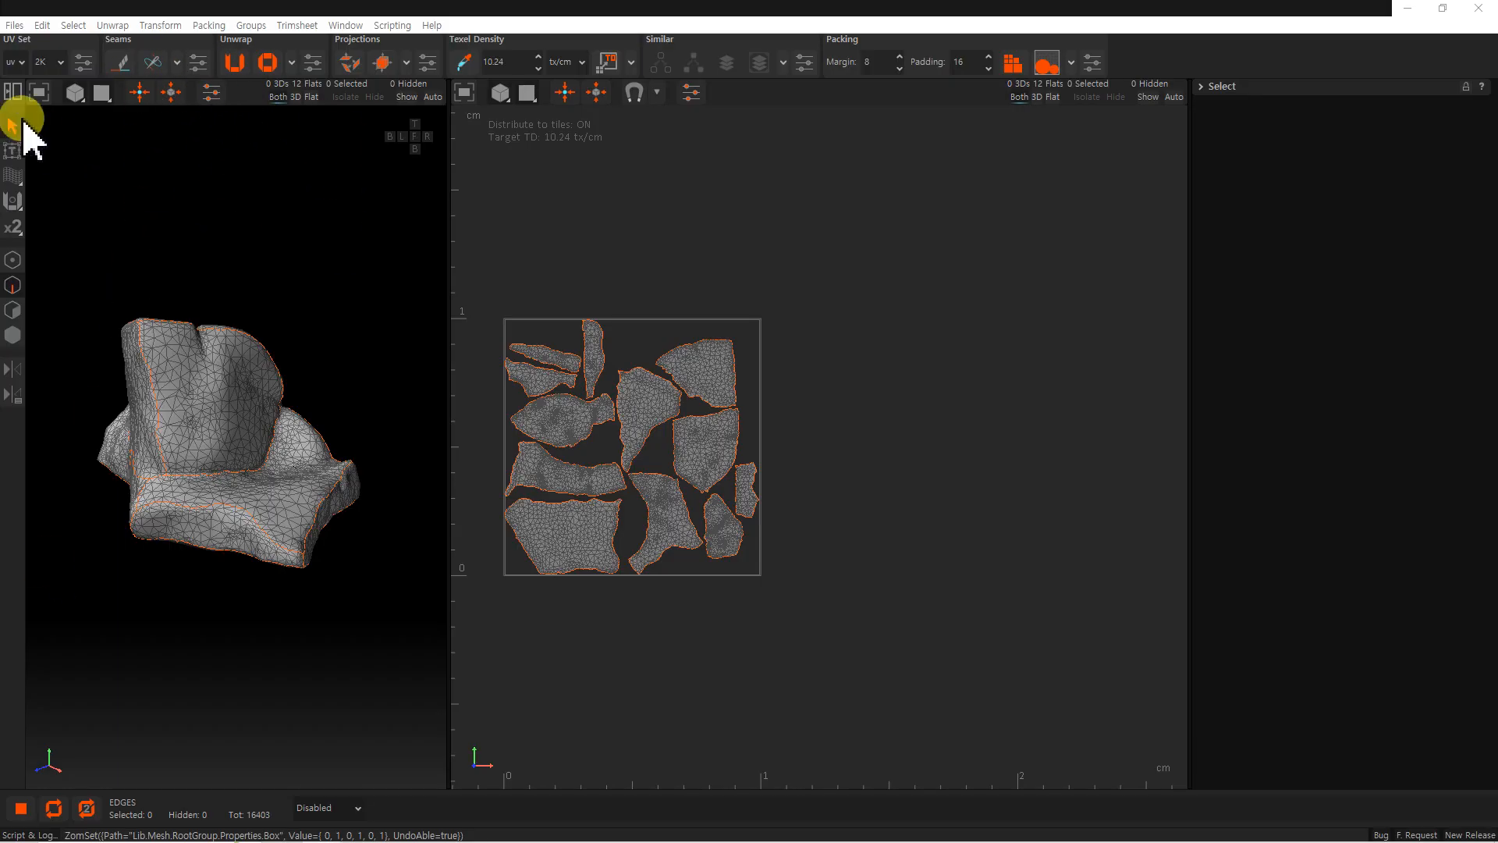
In RizomUV, set the UV tile size to 2 by 1 and pack all islands into the widened tile.
click(83, 61)
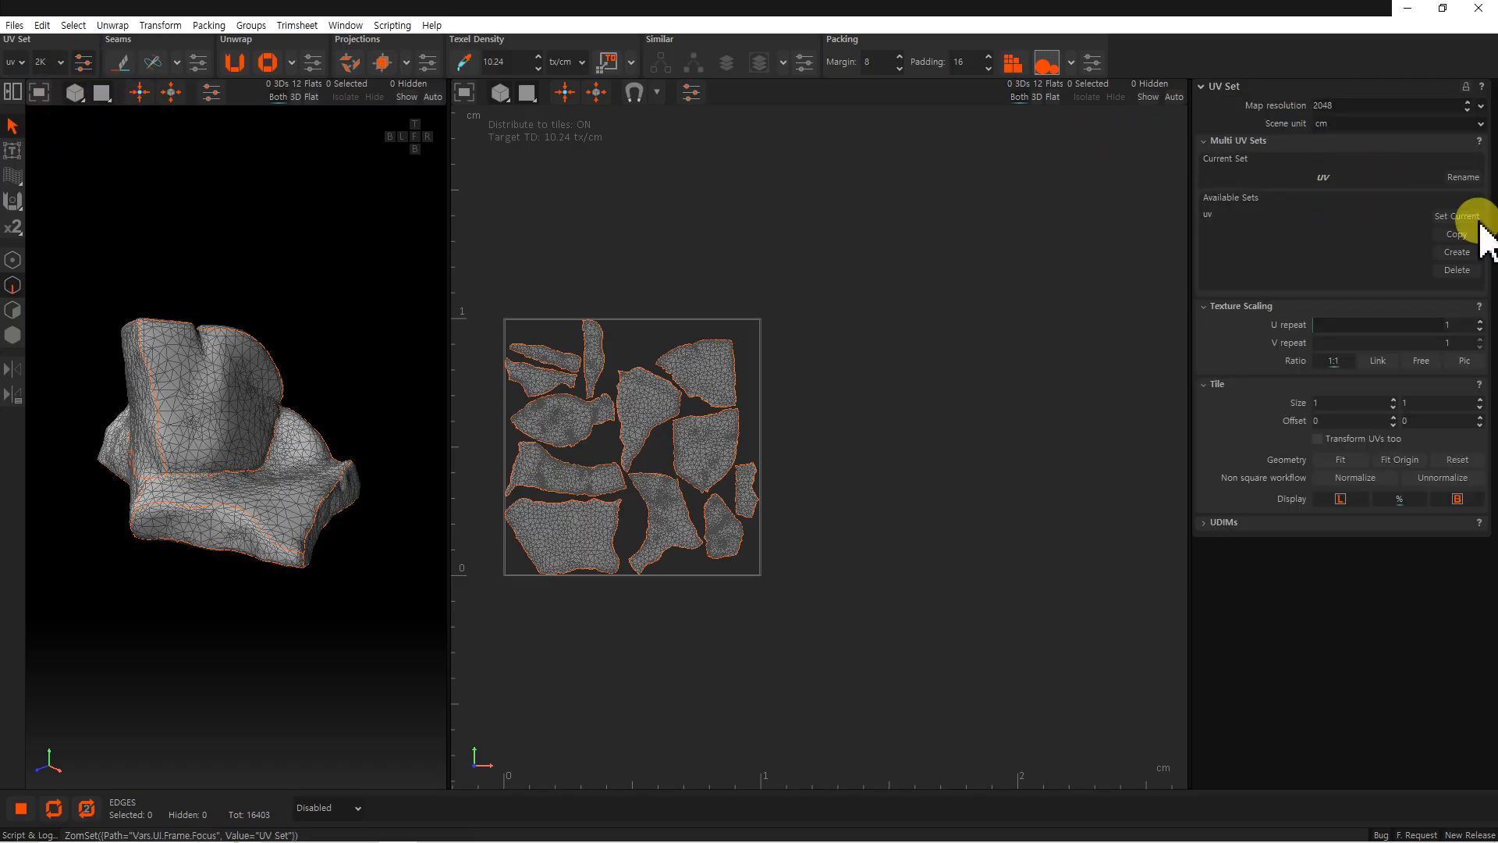
click(1393, 400)
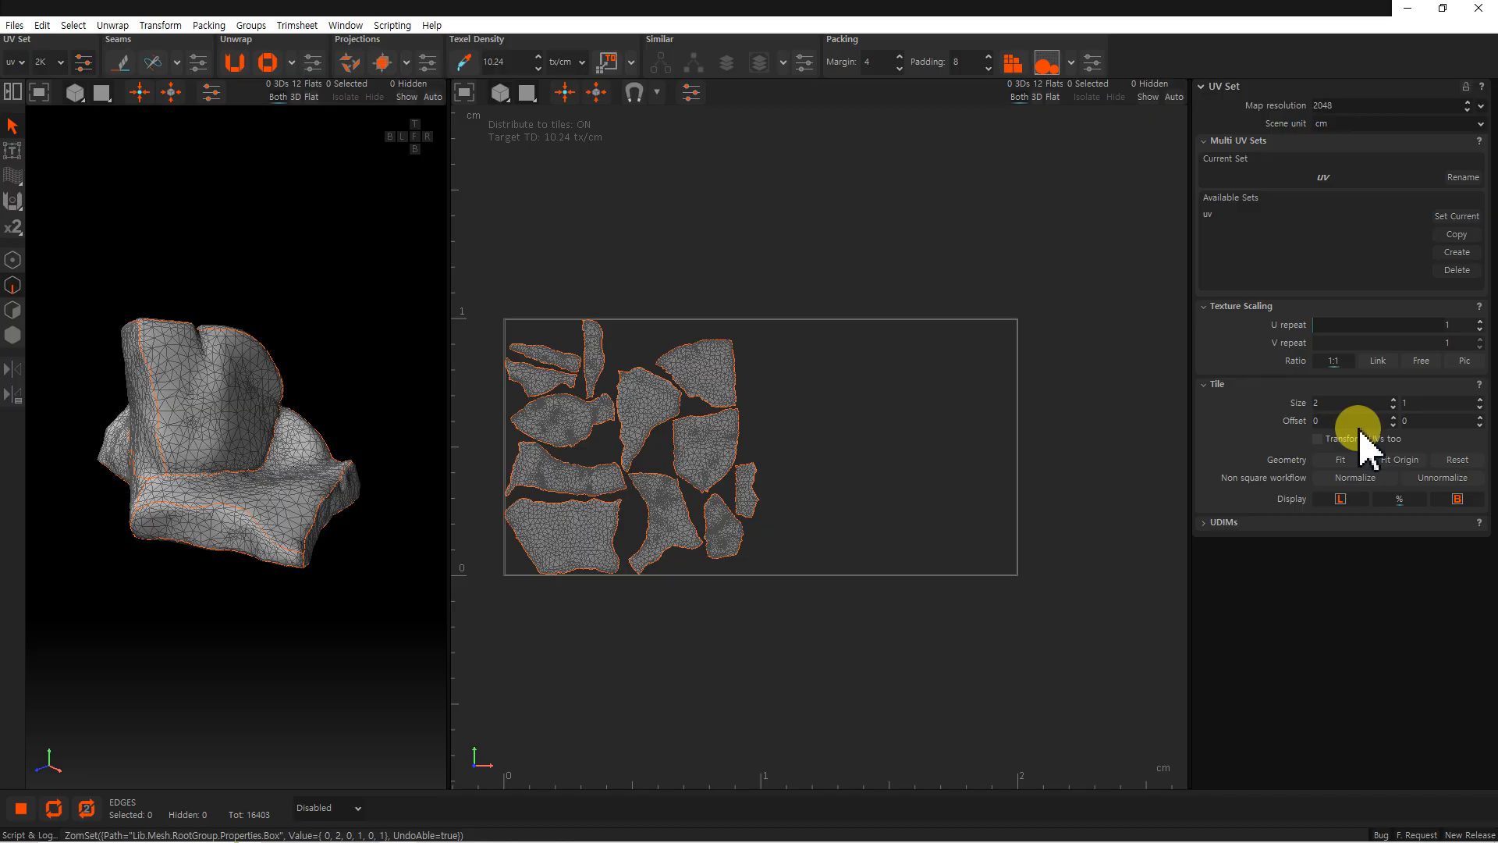
click(13, 336)
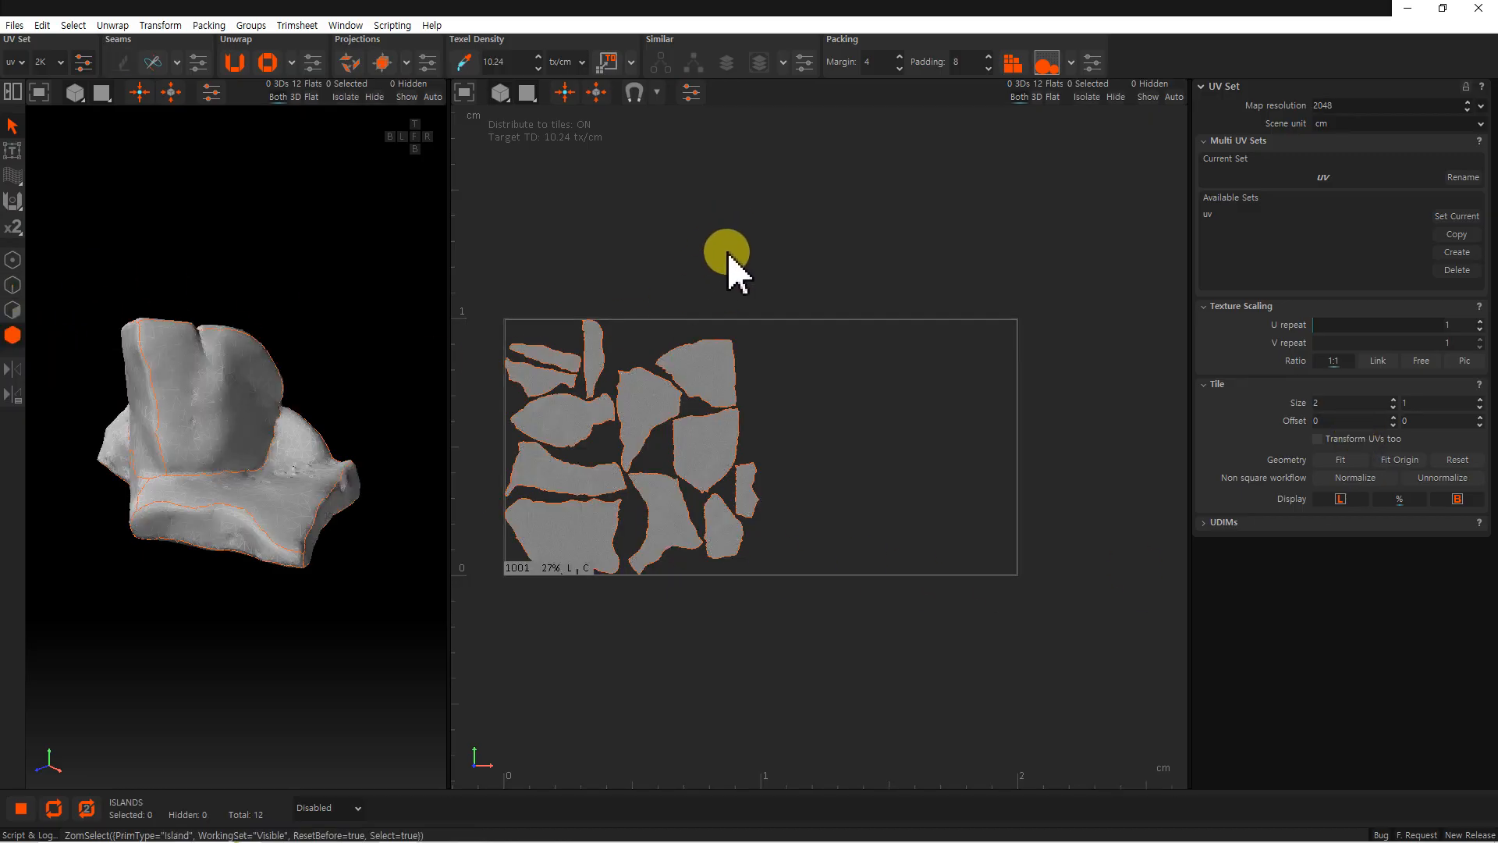
key(p)
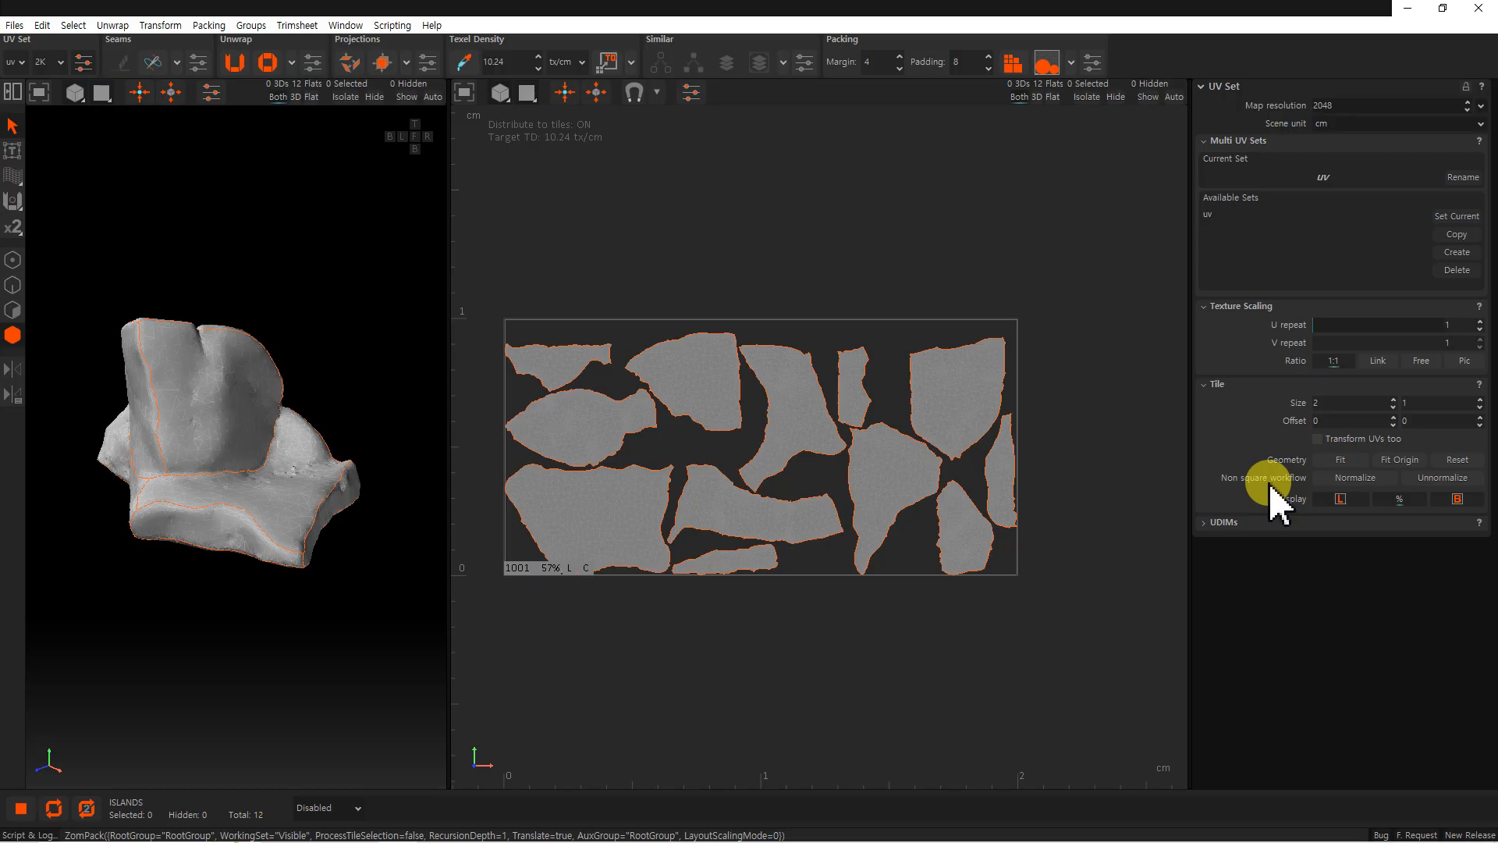
Normalize the non-square UV layout, and widen the tile with Transform UVs too enabled.
click(1347, 483)
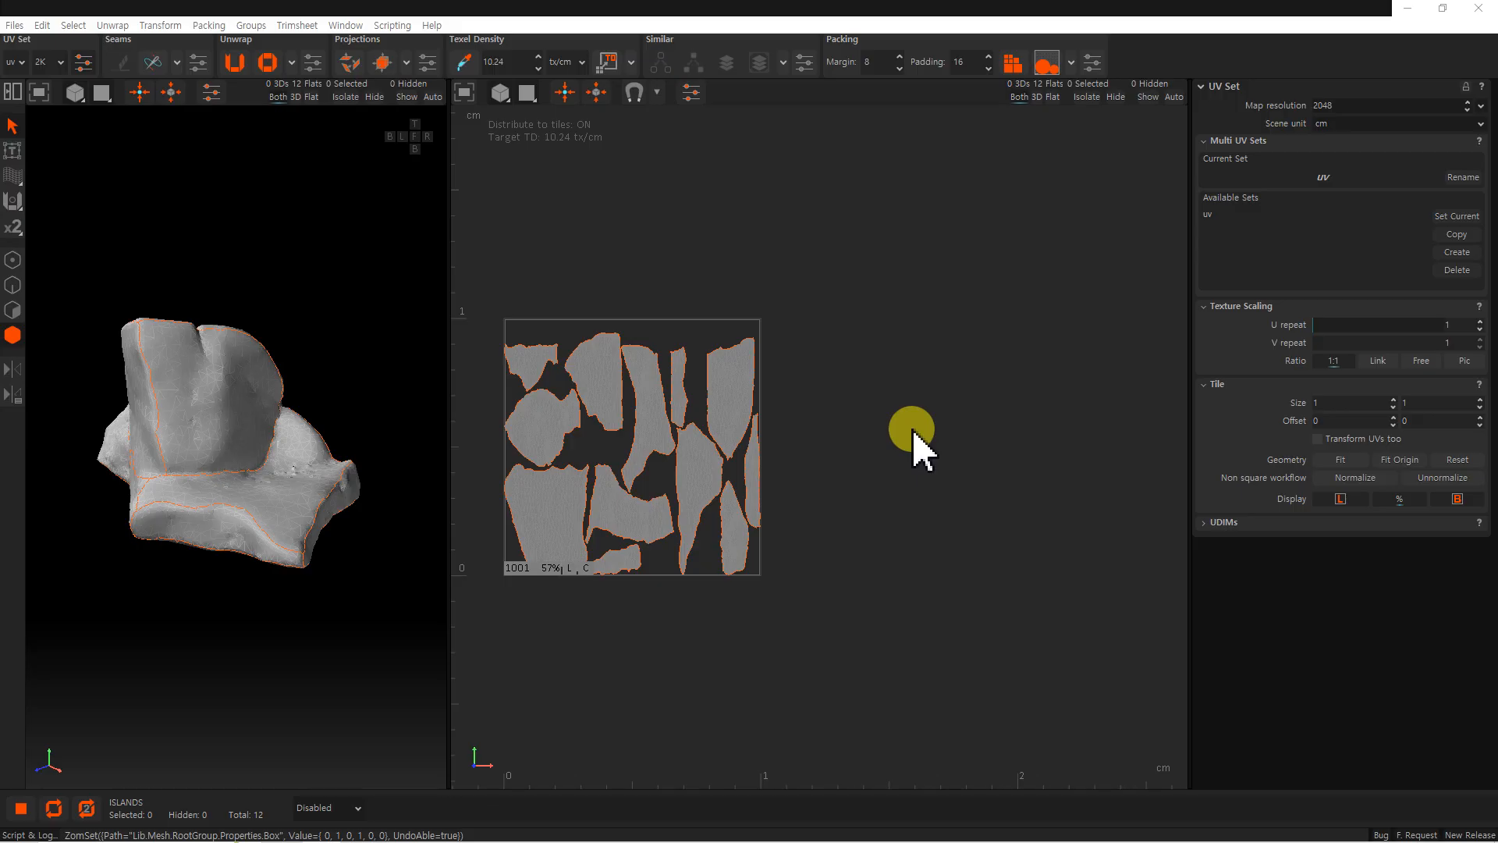
click(1319, 438)
click(1393, 400)
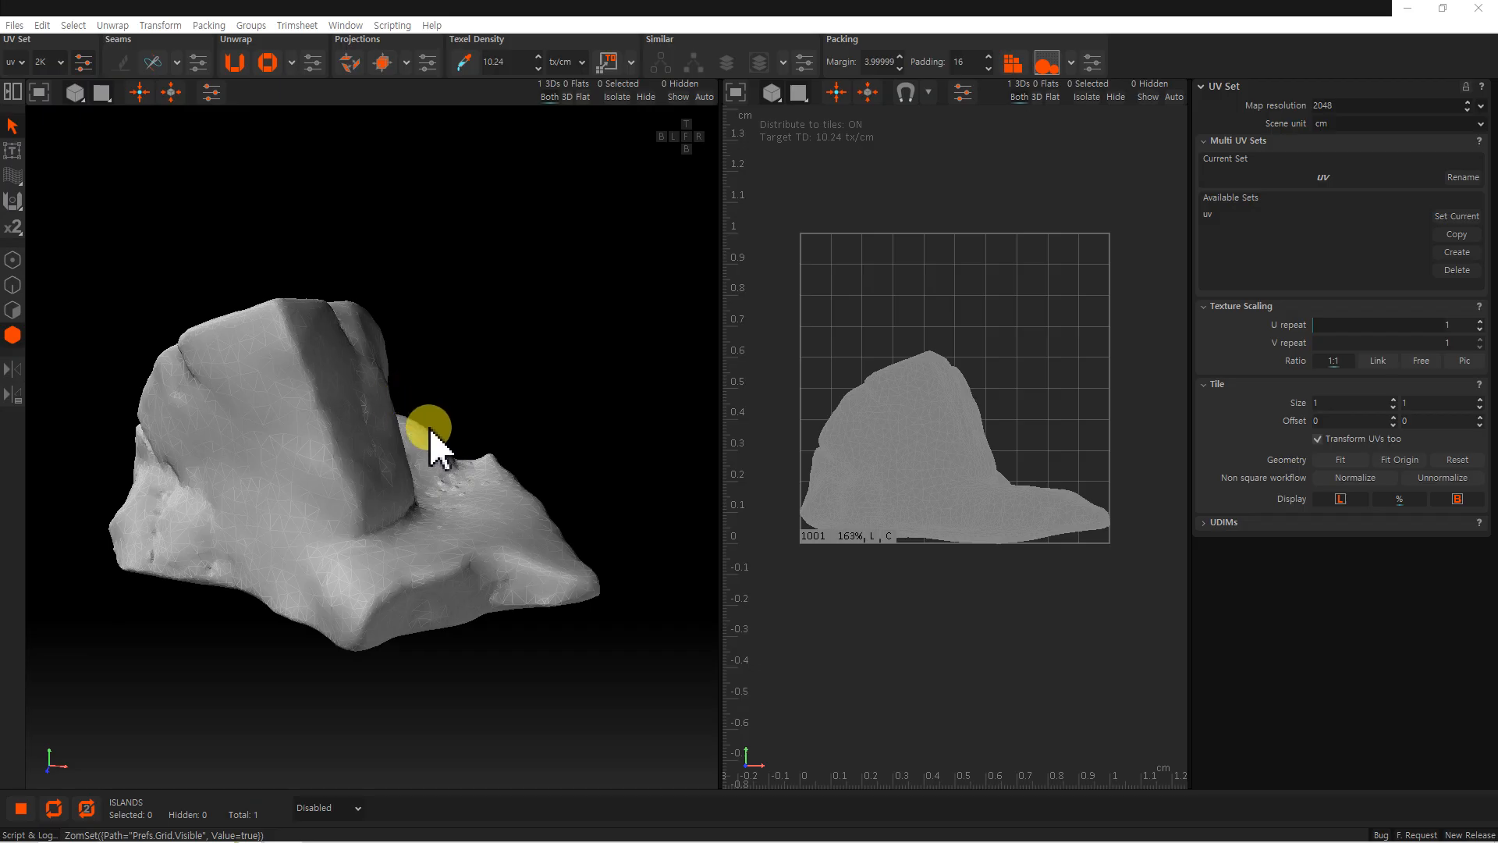
Set the 3D viewport's texture to the checkerboard for the rock mesh.
alt+drag(395, 408, 682, 283)
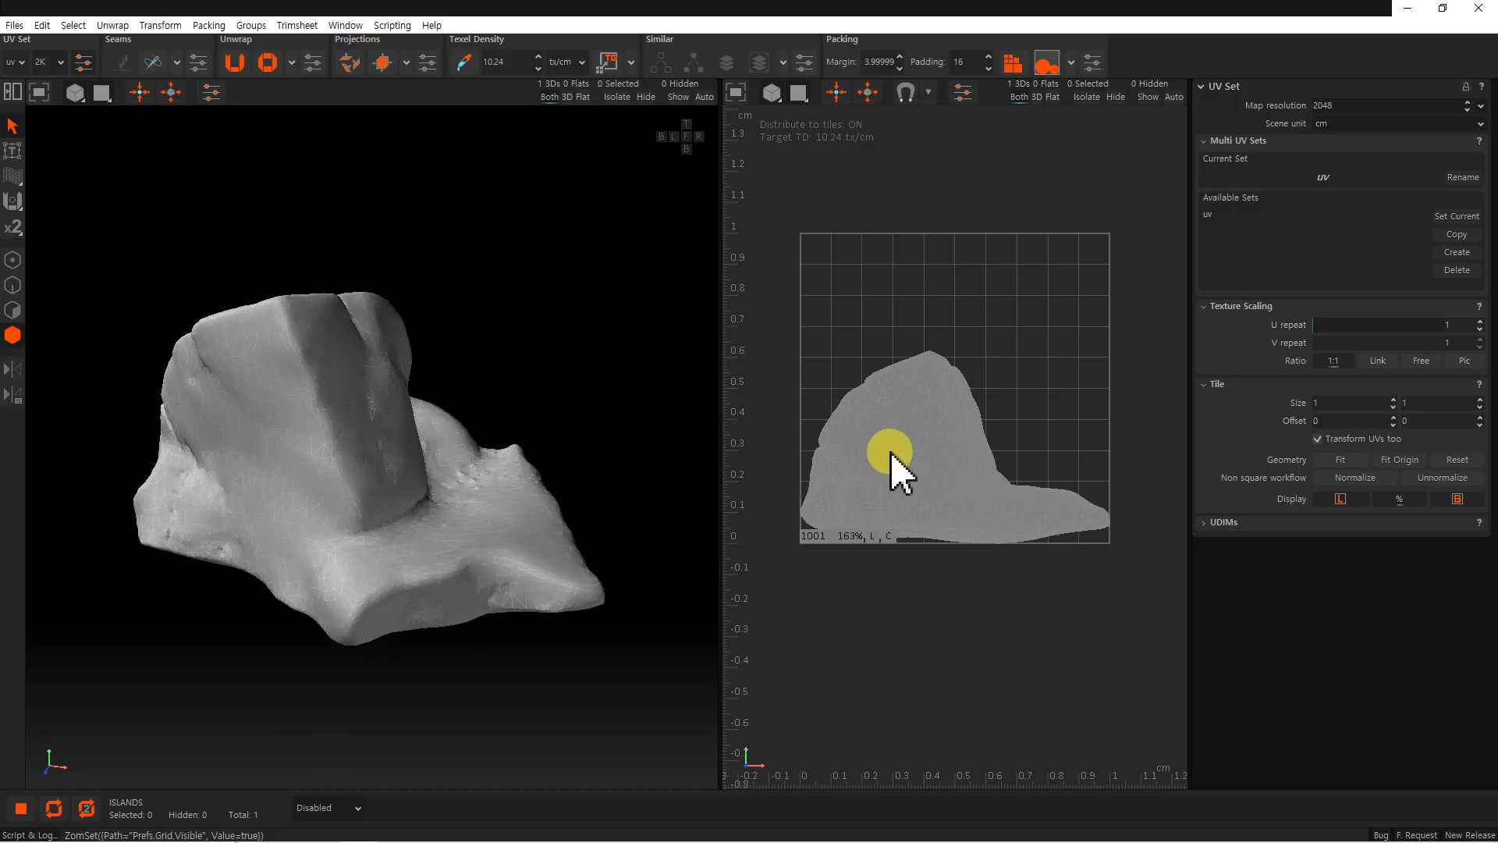
alt+drag(542, 435, 492, 405)
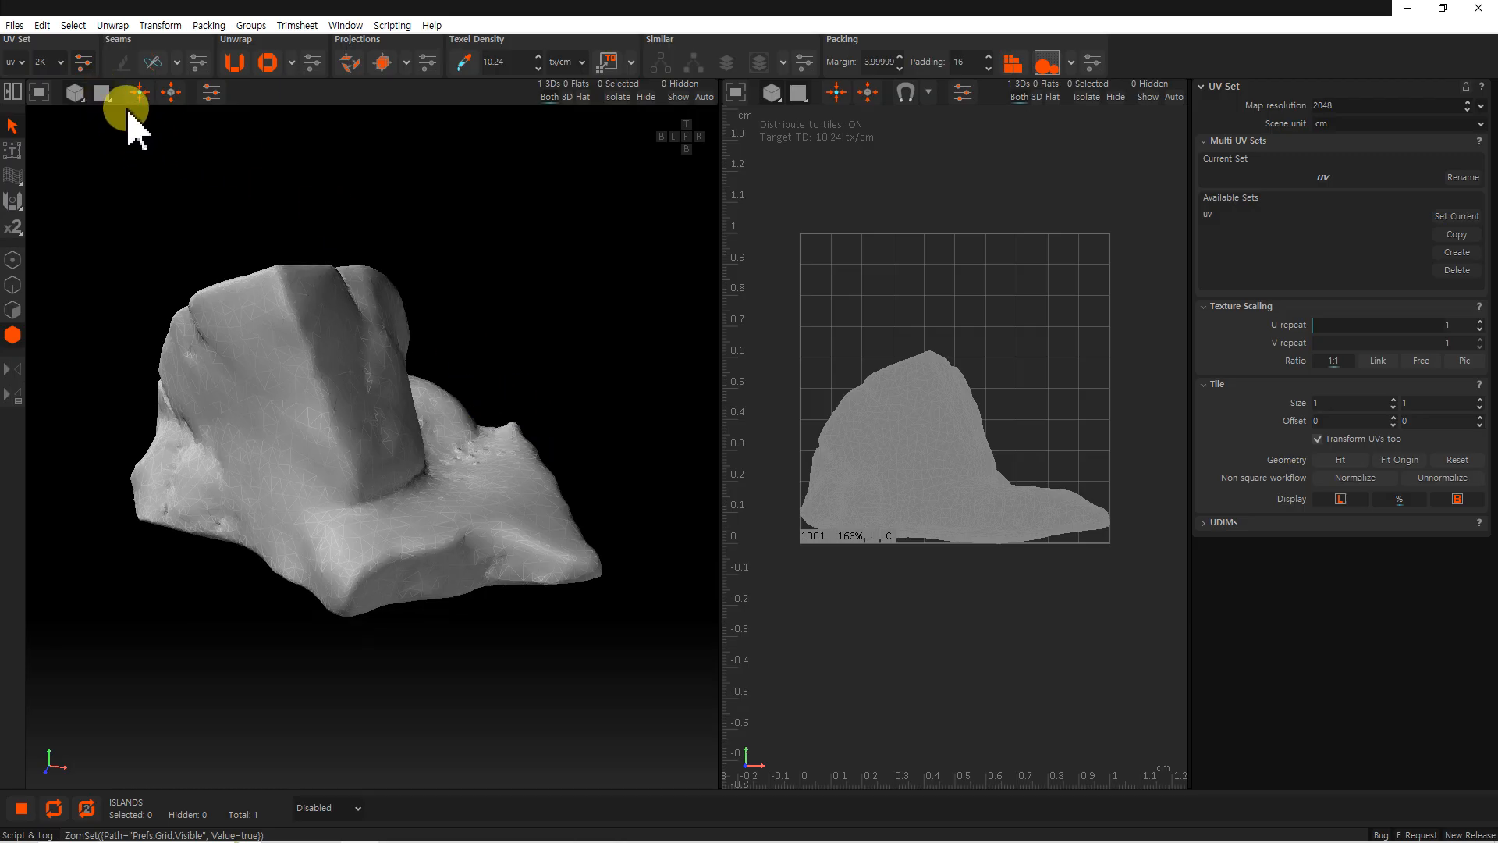
click(103, 94)
click(138, 150)
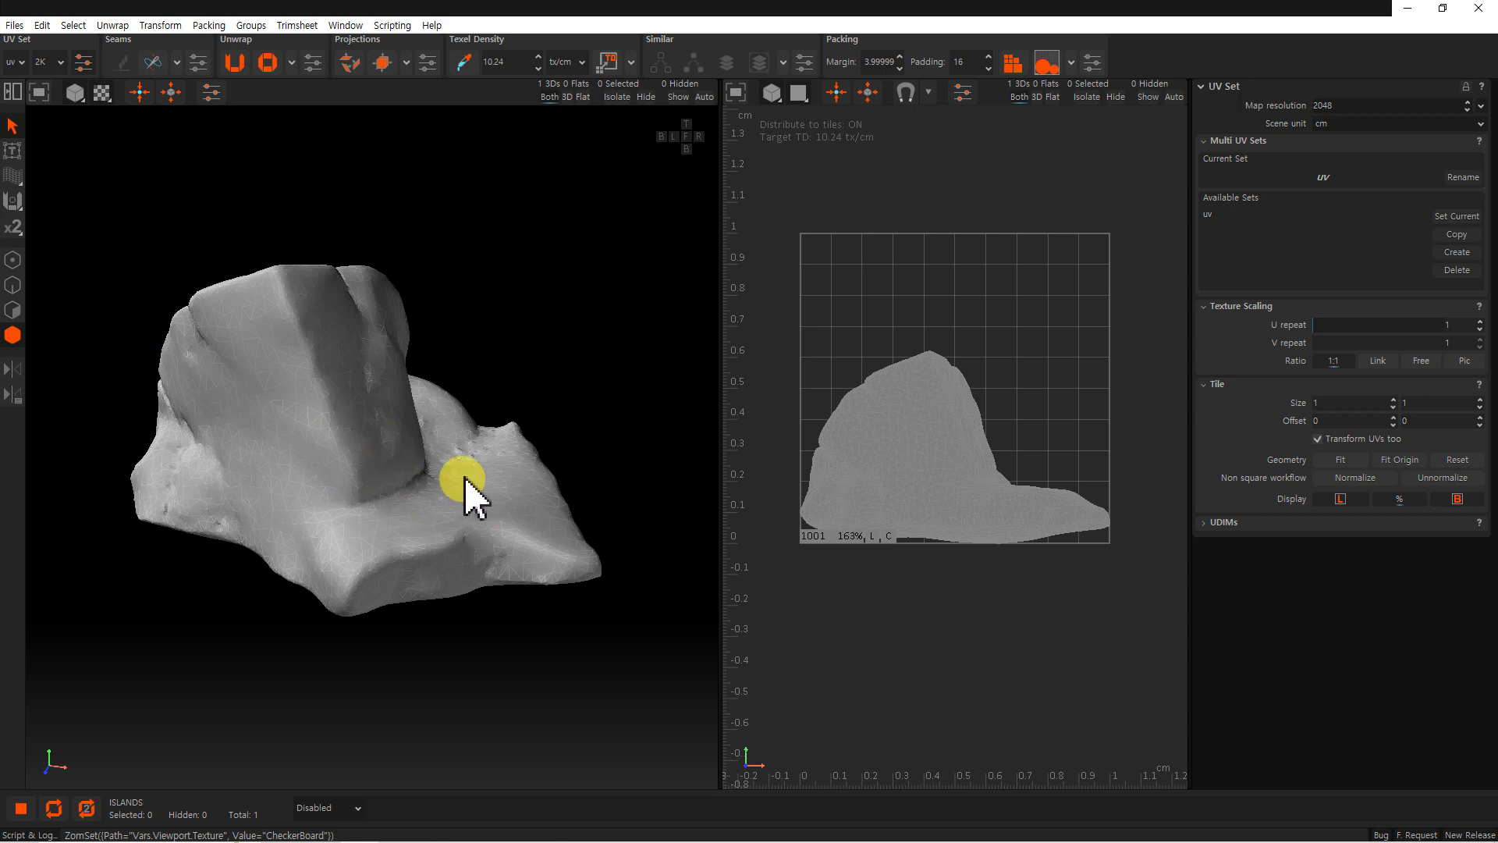
alt+drag(426, 537, 429, 518)
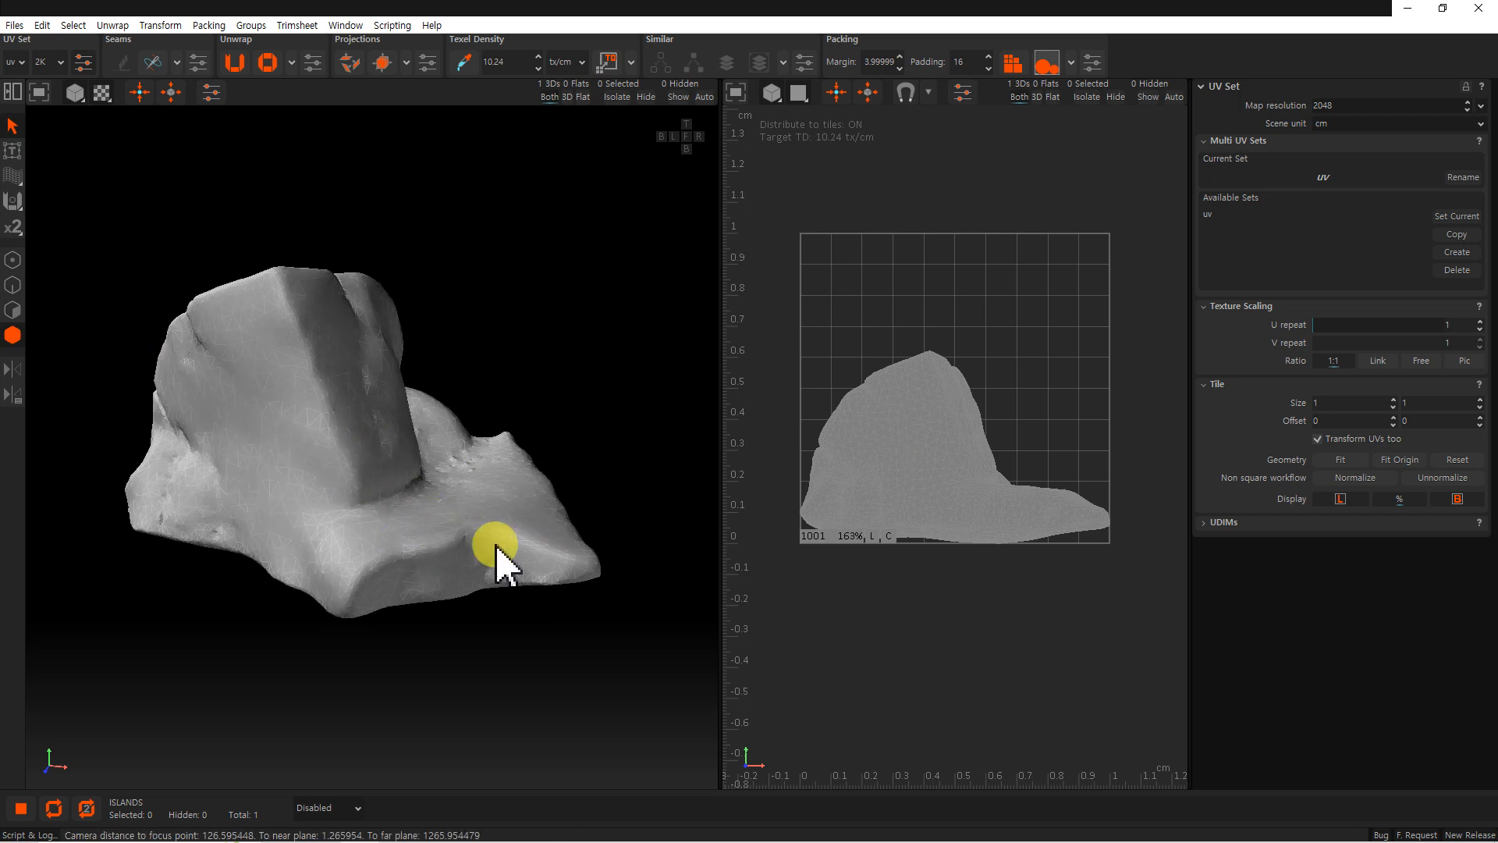
alt+drag(490, 556, 502, 563)
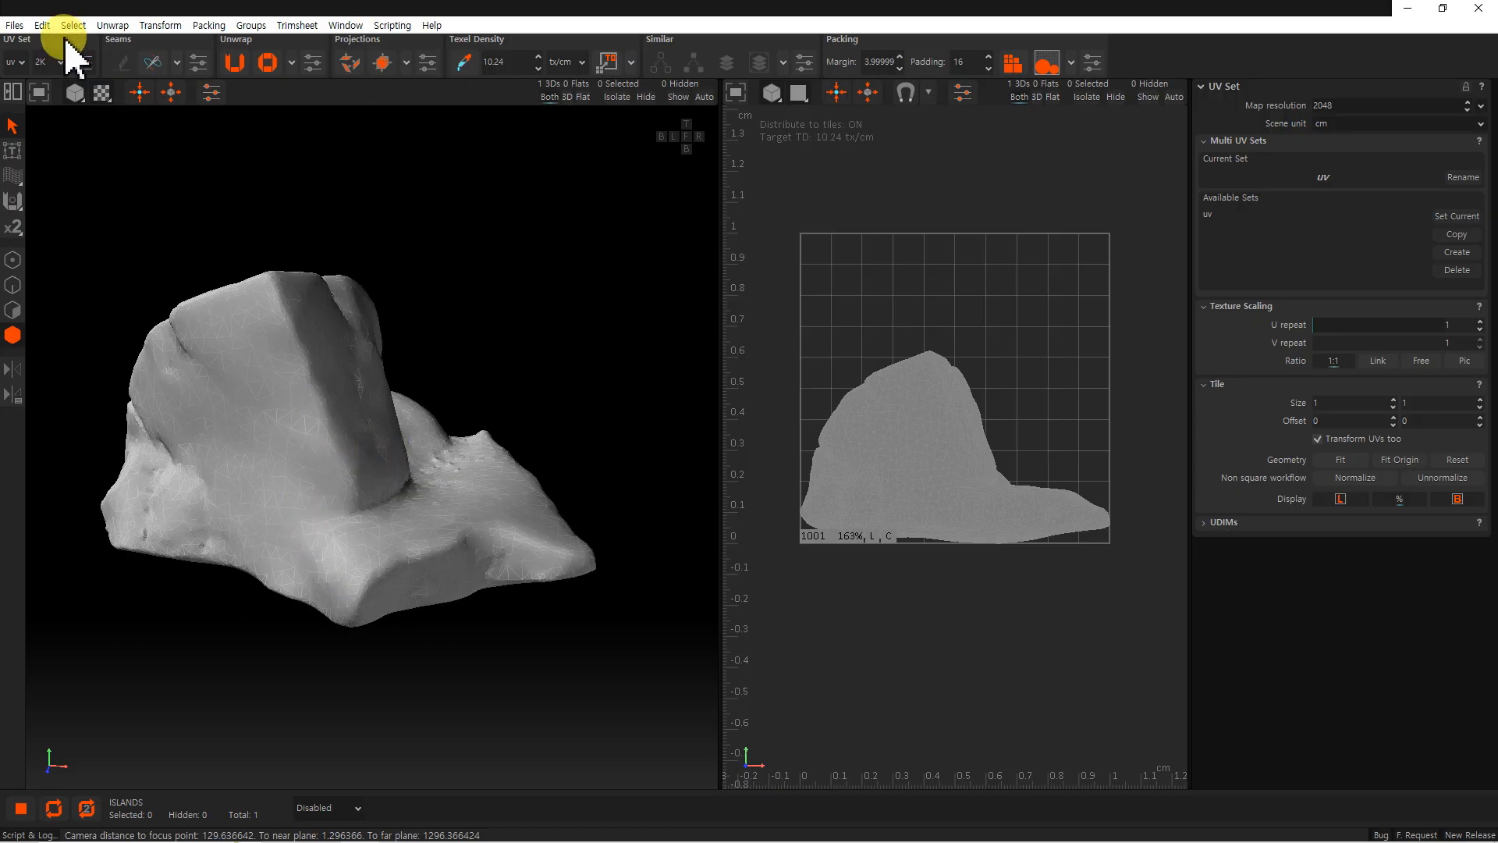
click(14, 26)
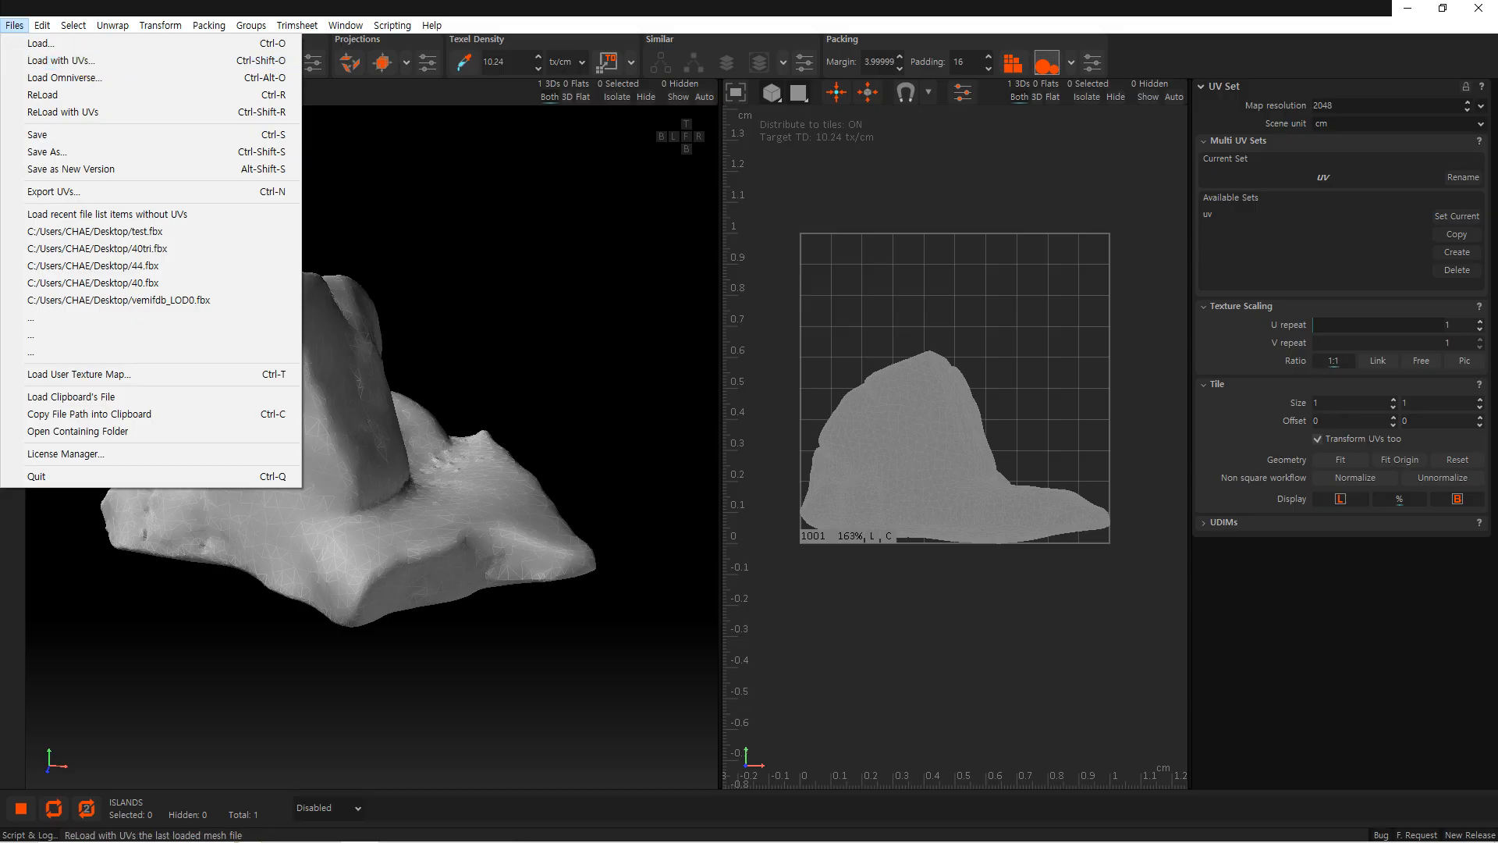
click(137, 500)
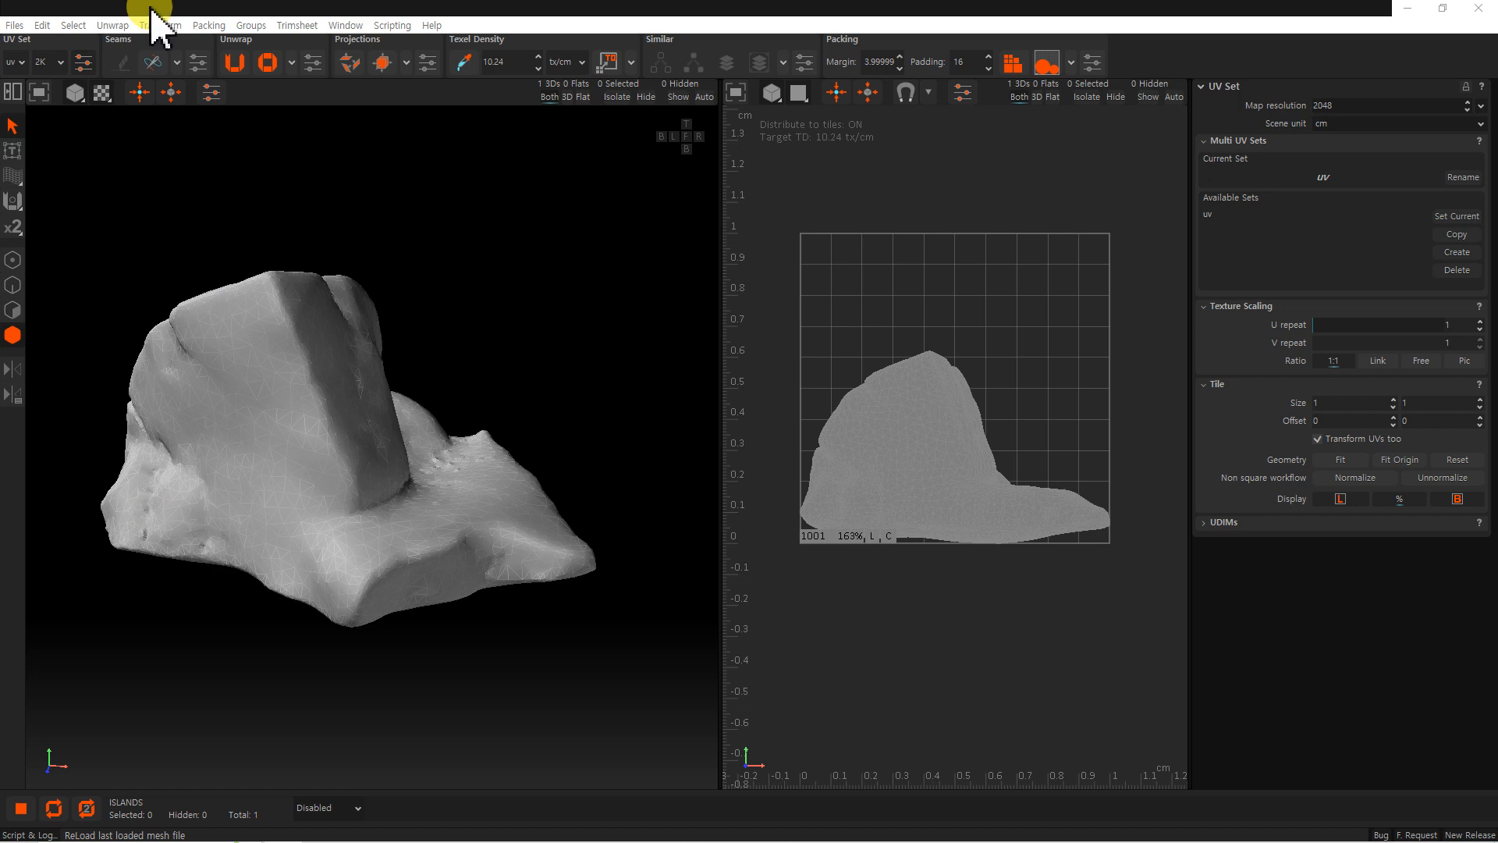
click(14, 24)
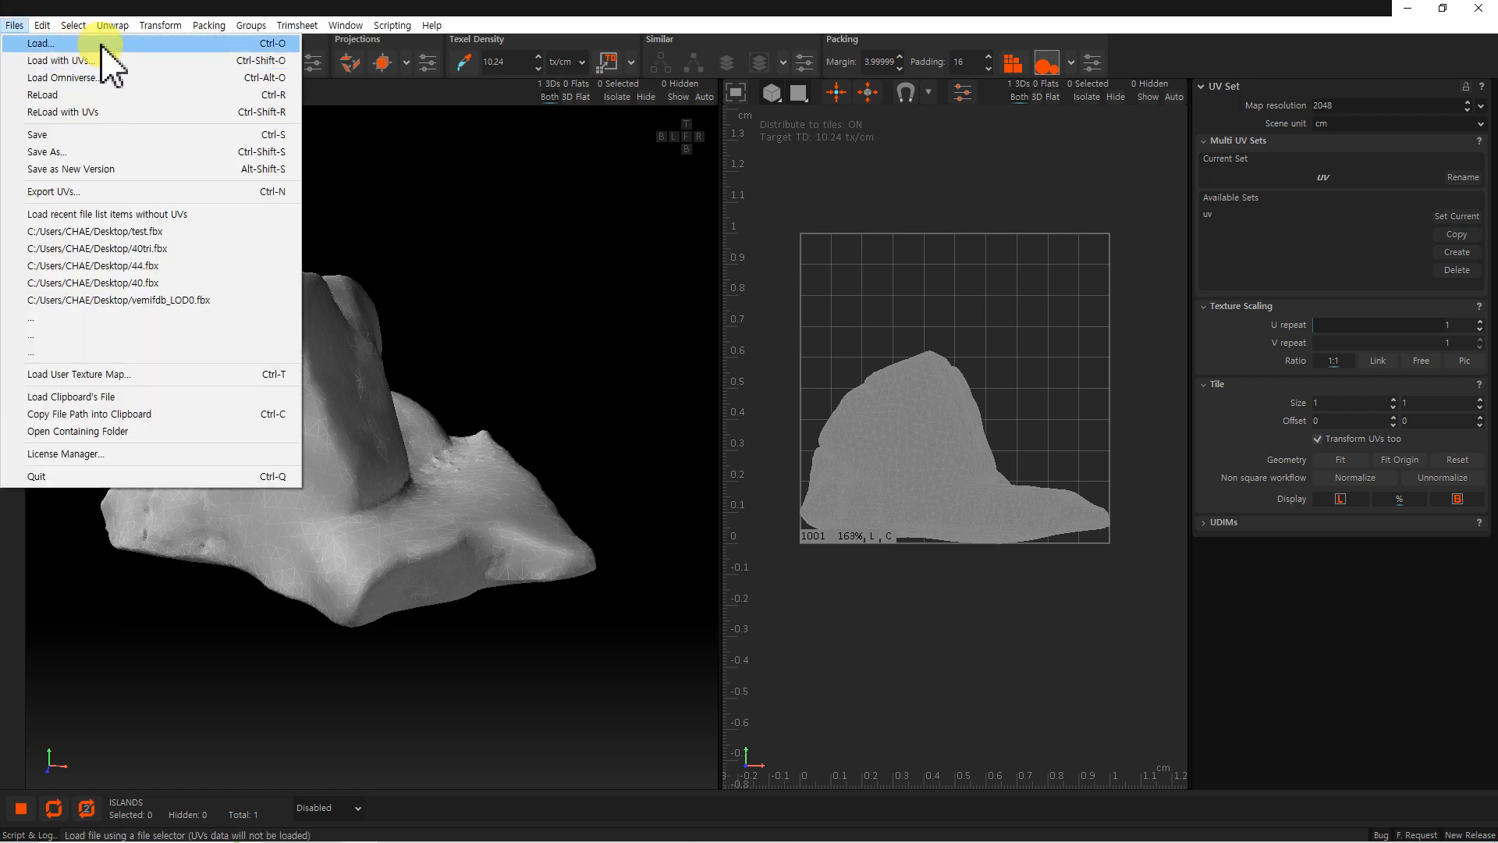
click(508, 434)
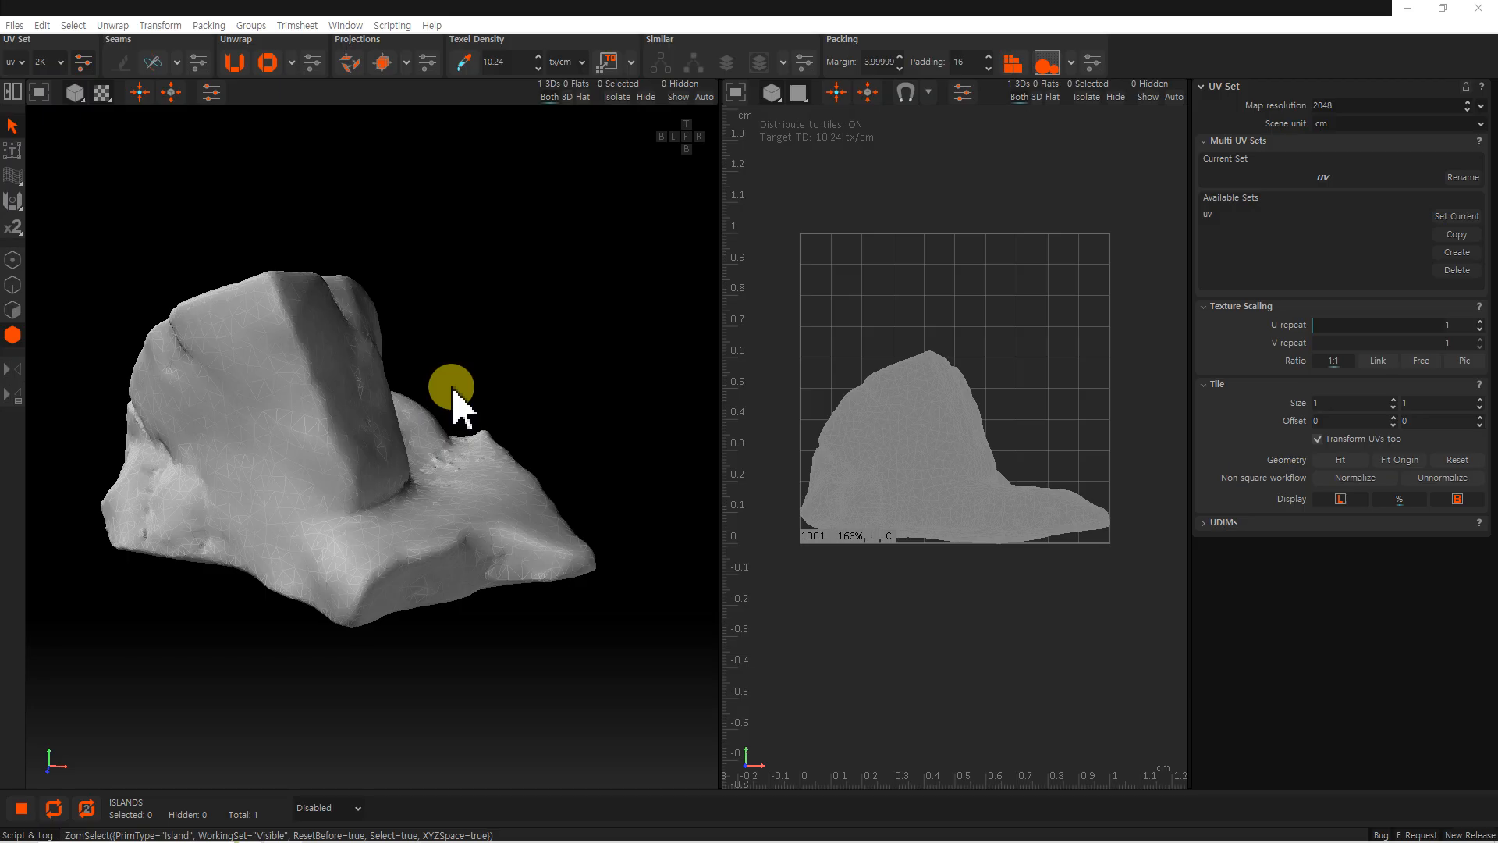
click(15, 25)
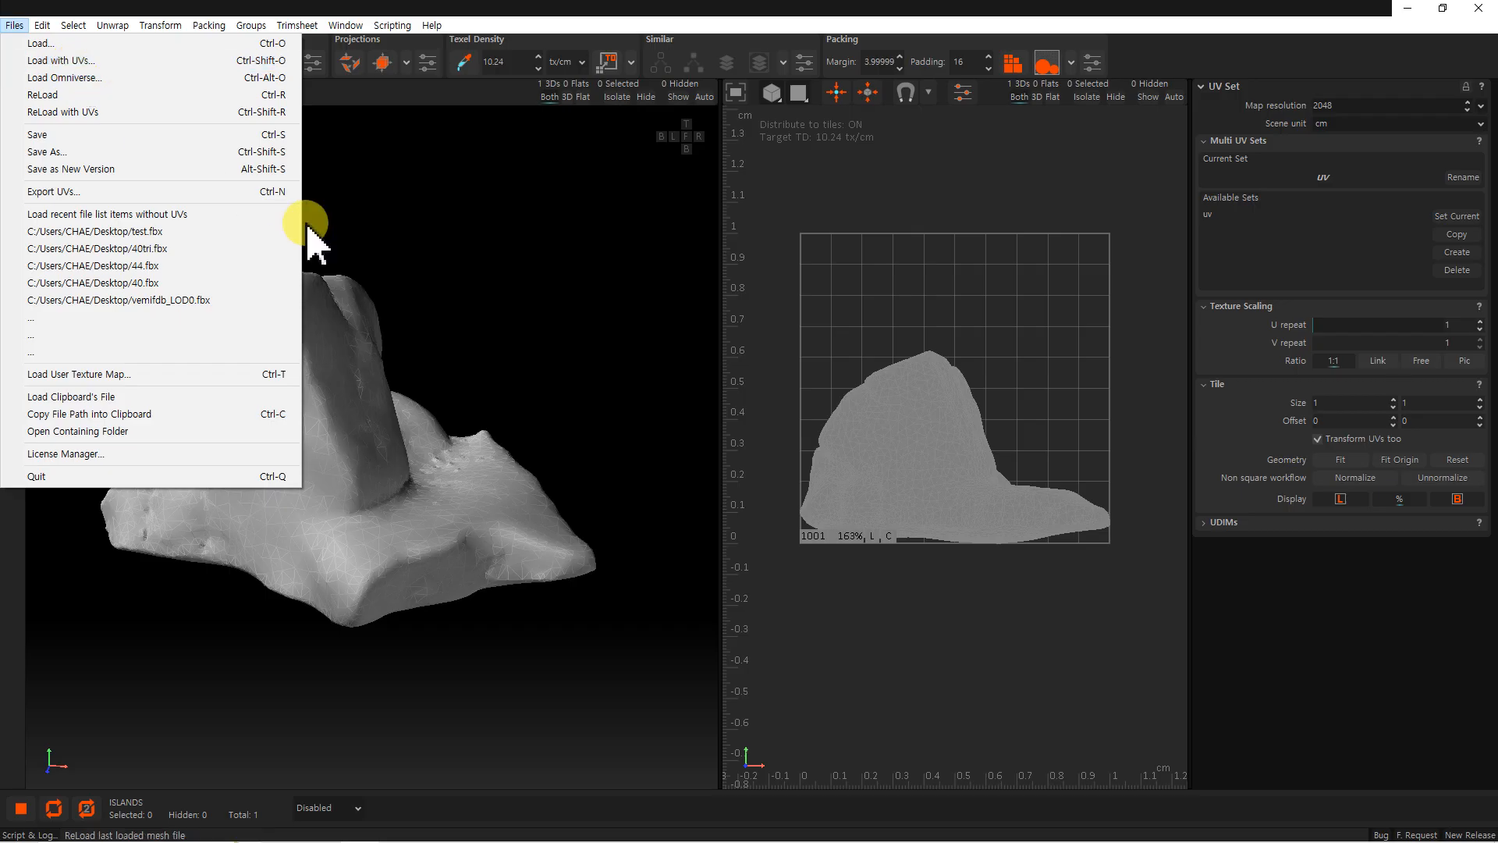
click(459, 340)
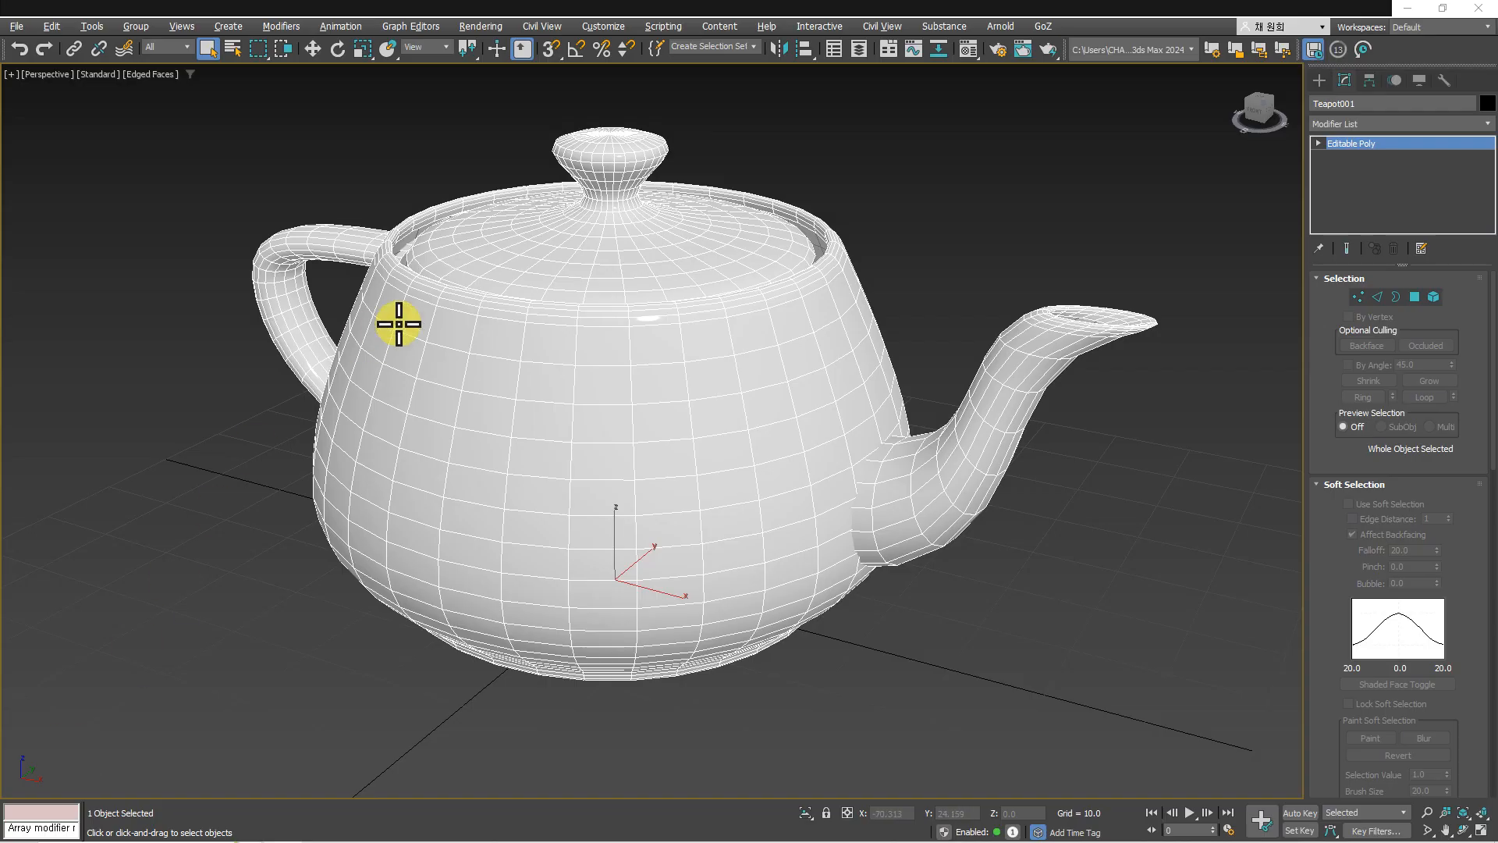
In 3ds Max, apply UVW Mapping Clear to the teapot.
right_click(592, 373)
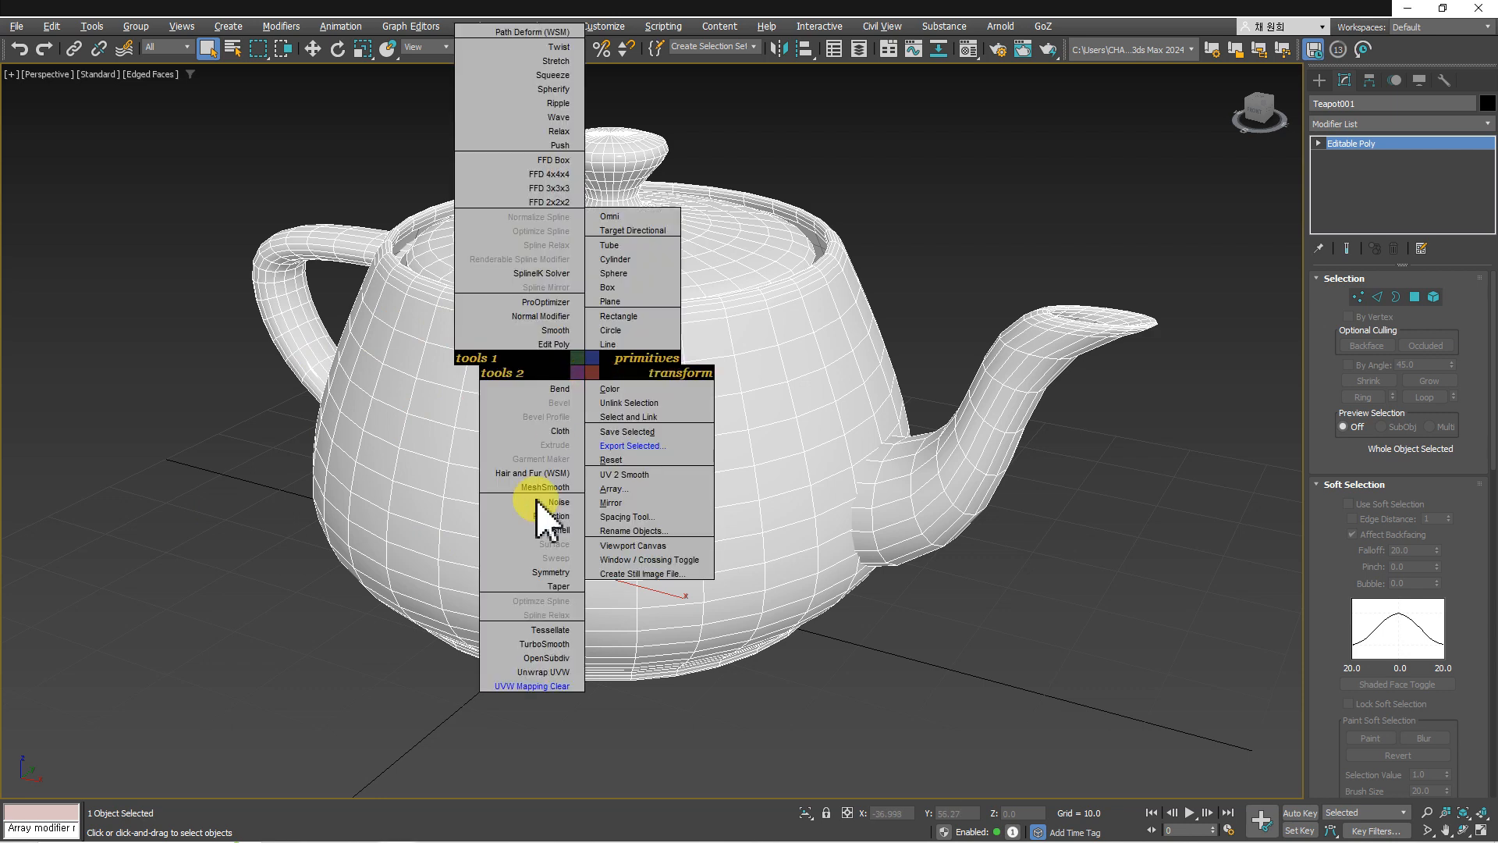
click(533, 684)
click(1371, 146)
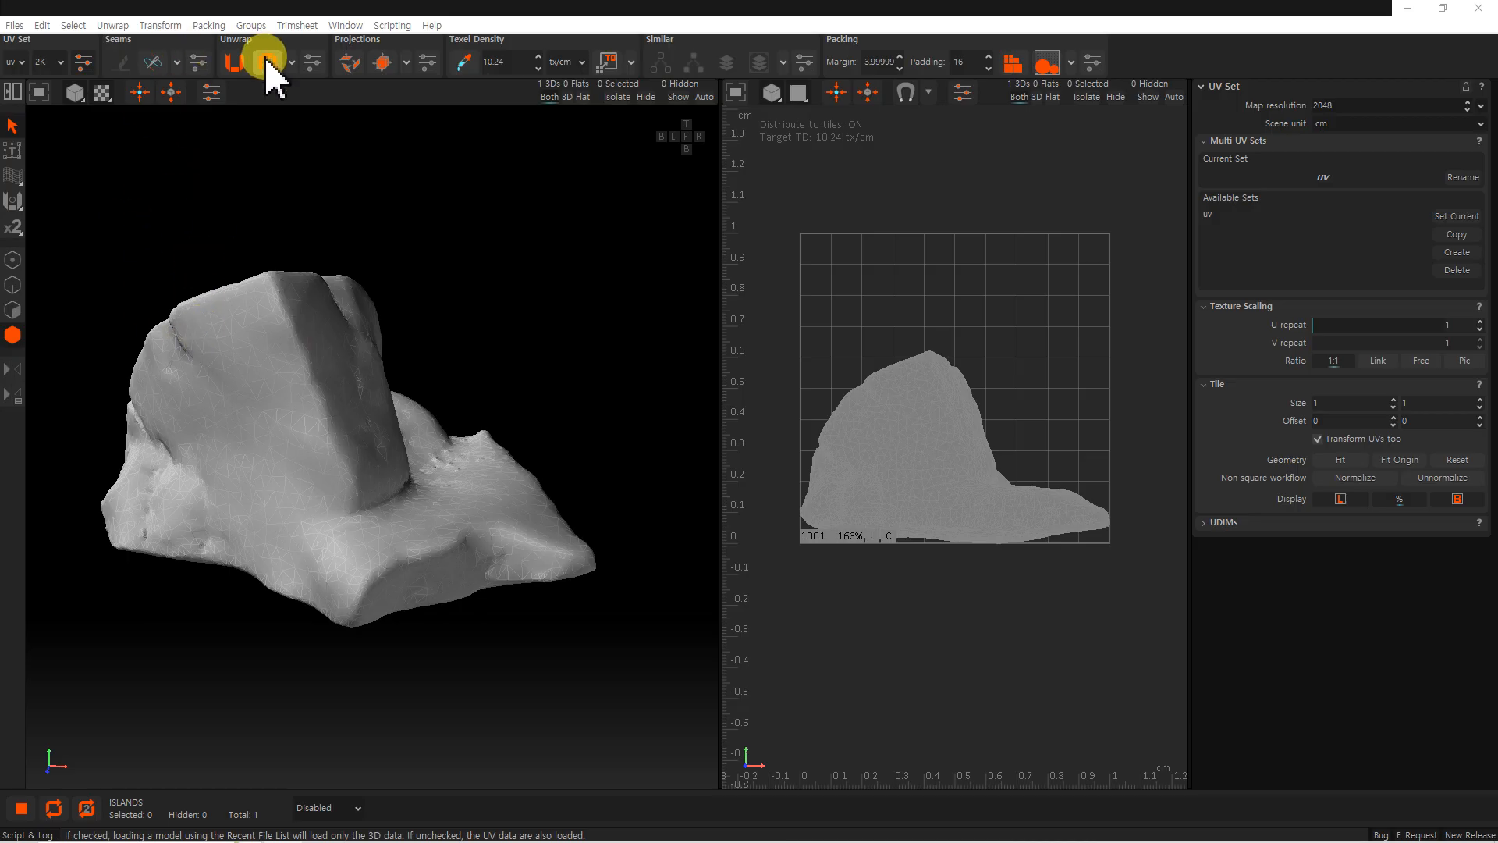
In RizomUV, select a closed edge loop around the rock's large flat front face and cut it as a seam.
alt+drag(327, 349, 351, 288)
scroll(351, 289, up, 2)
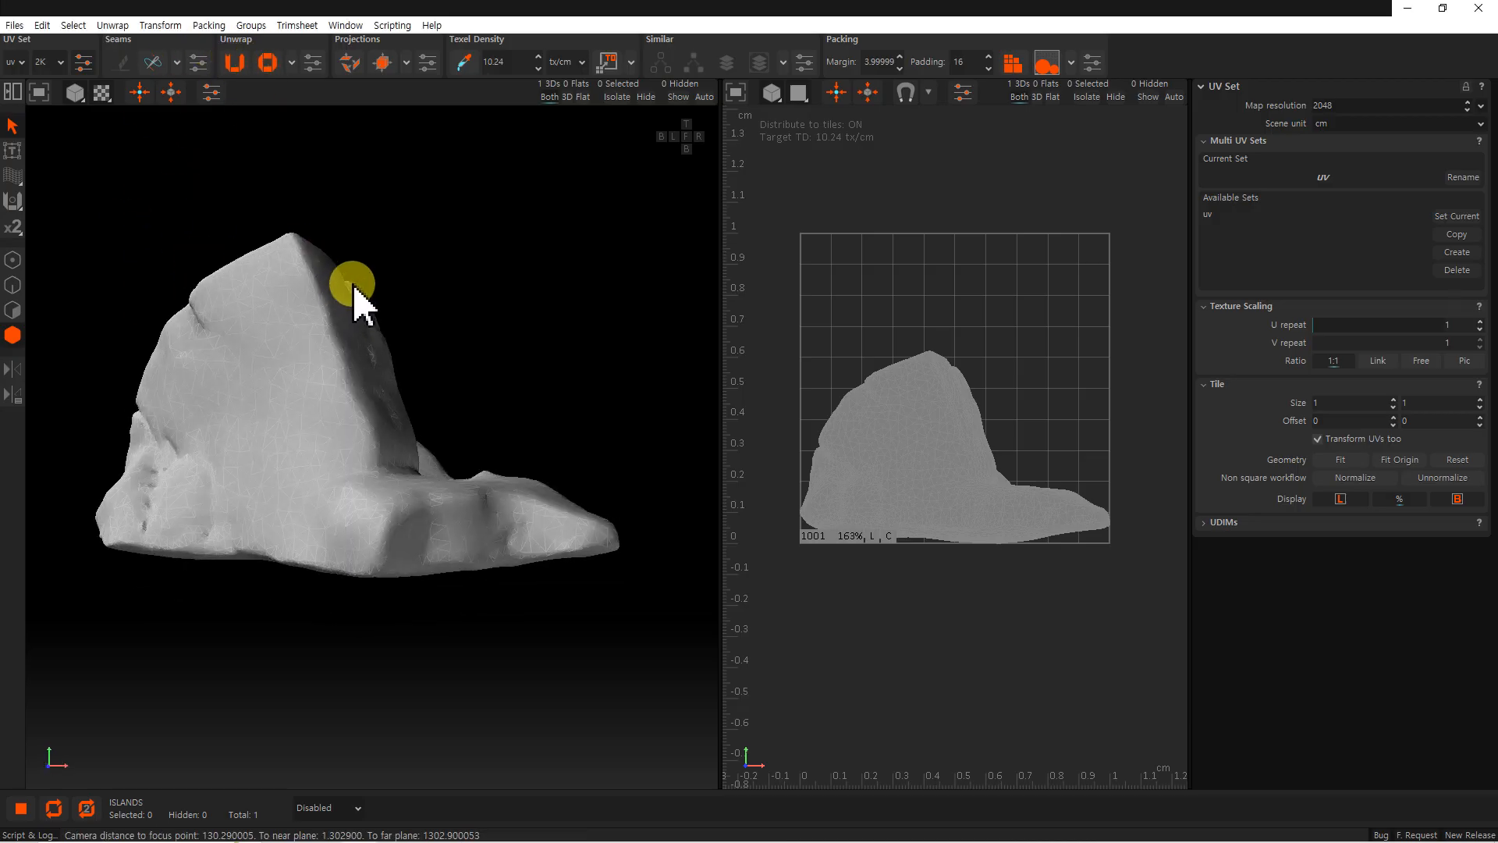
click(14, 286)
alt+drag(235, 418, 67, 518)
click(47, 519)
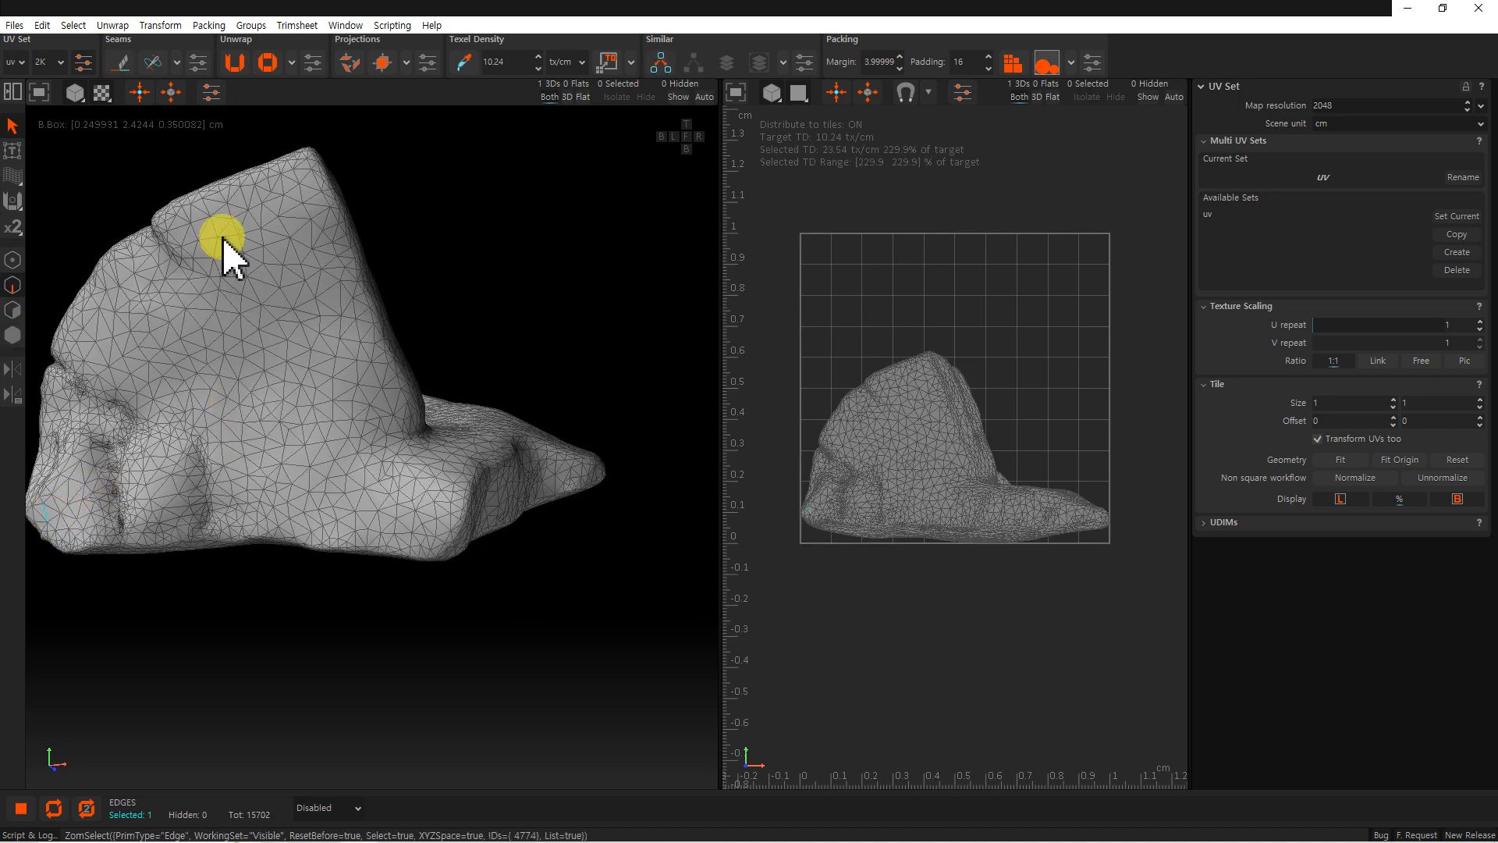
click(307, 161)
click(449, 476)
click(455, 531)
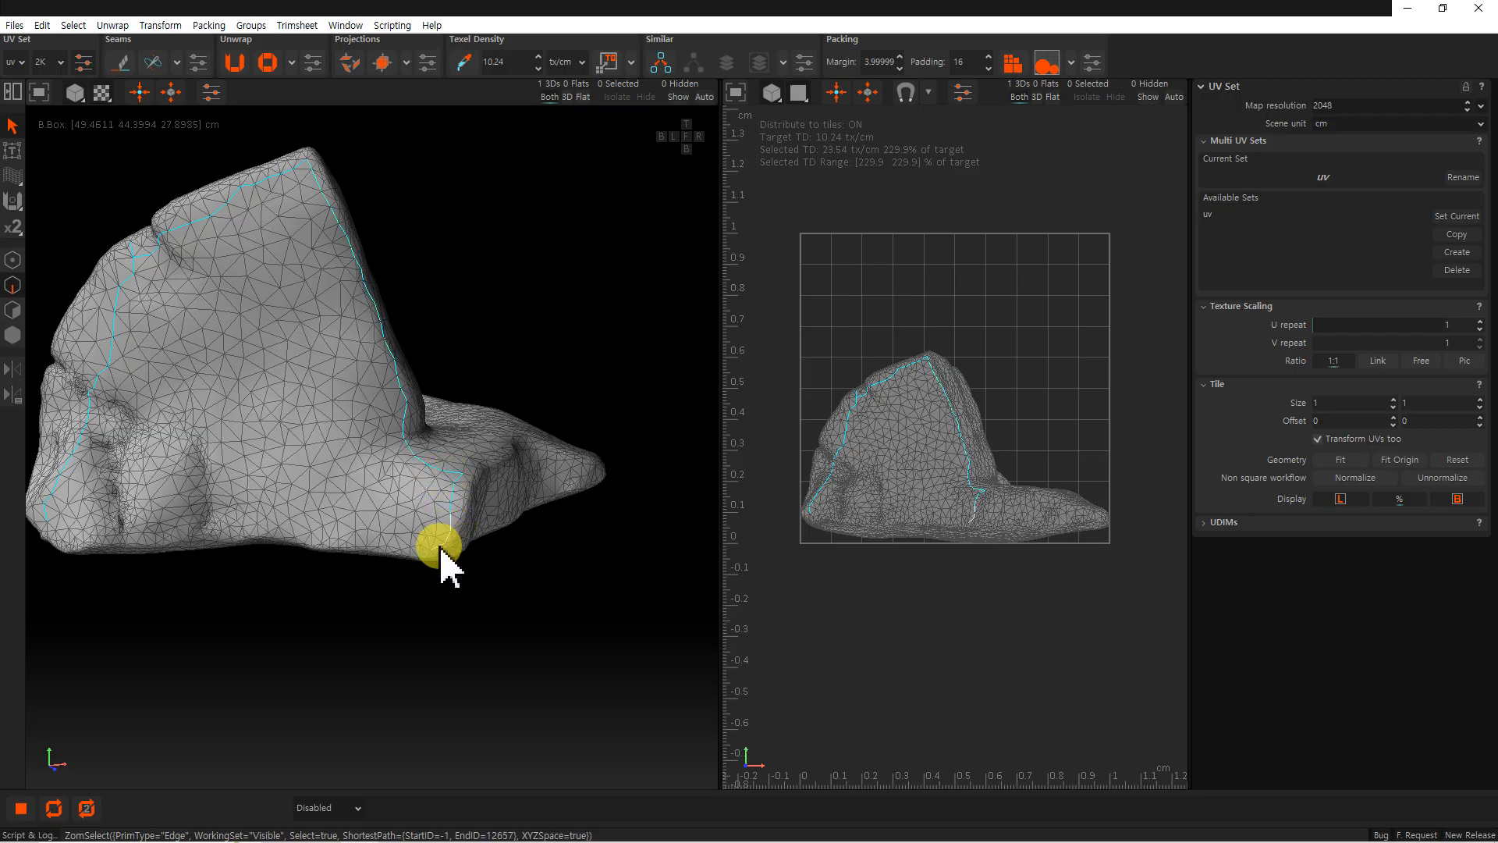
alt+drag(319, 412, 250, 396)
alt+middle_drag(249, 396, 328, 418)
scroll(326, 416, up, 1)
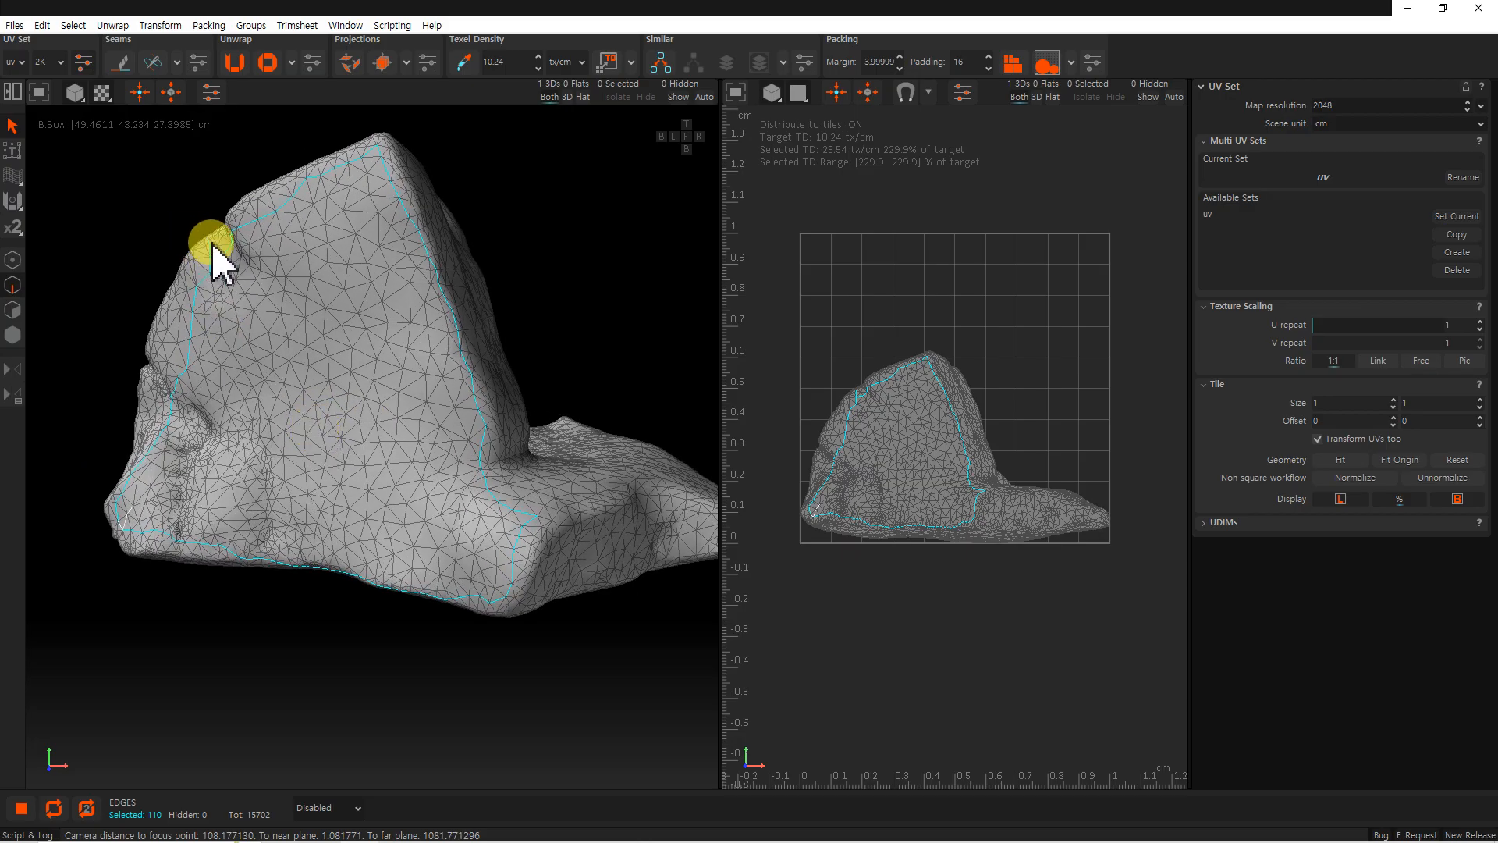
key(c)
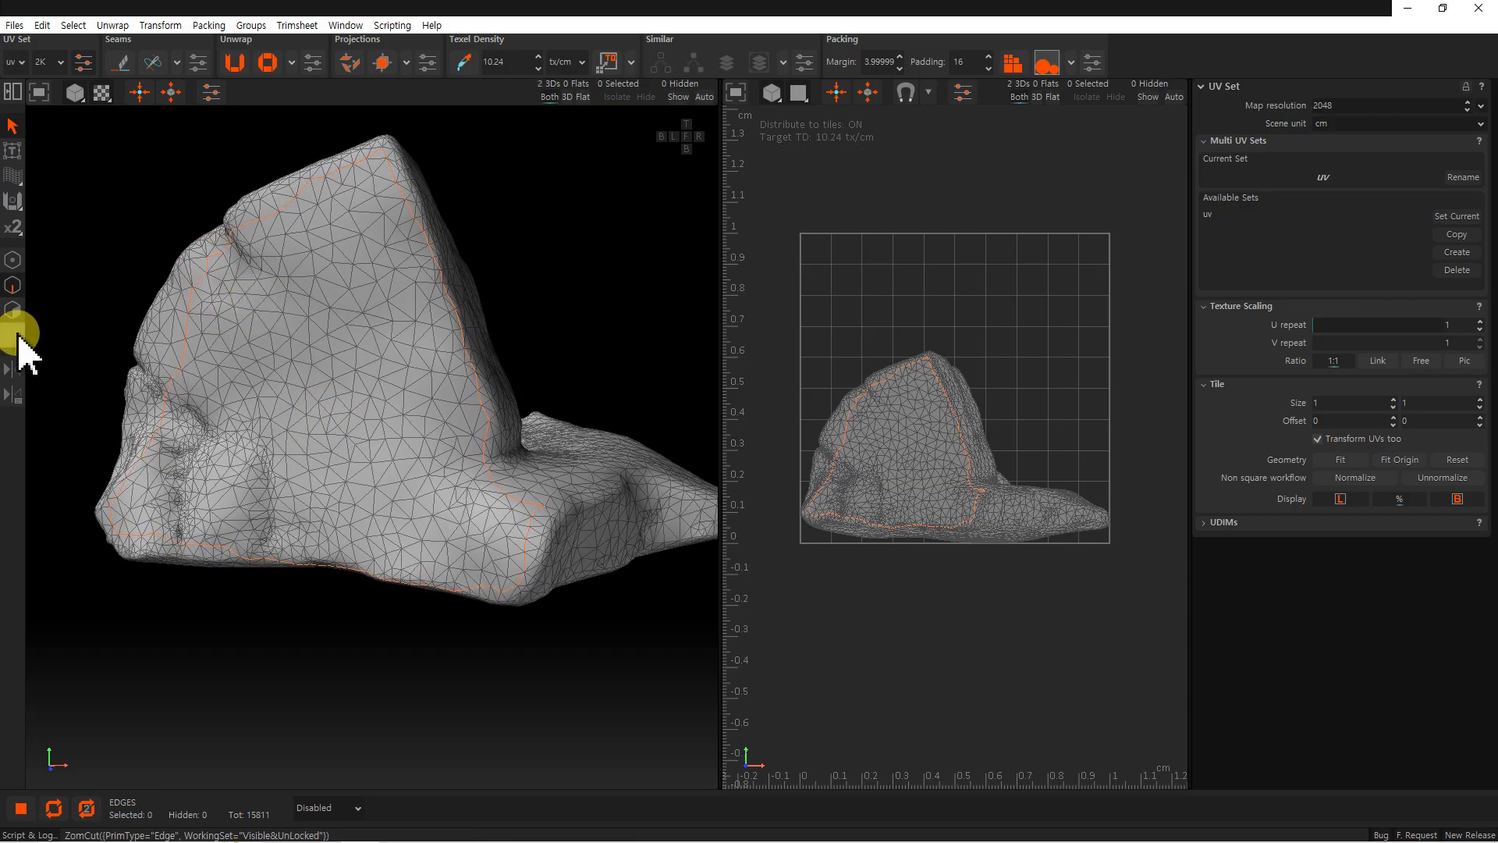
Select the newly cut front-face island of the rock and unfold it.
click(14, 335)
click(357, 381)
click(236, 64)
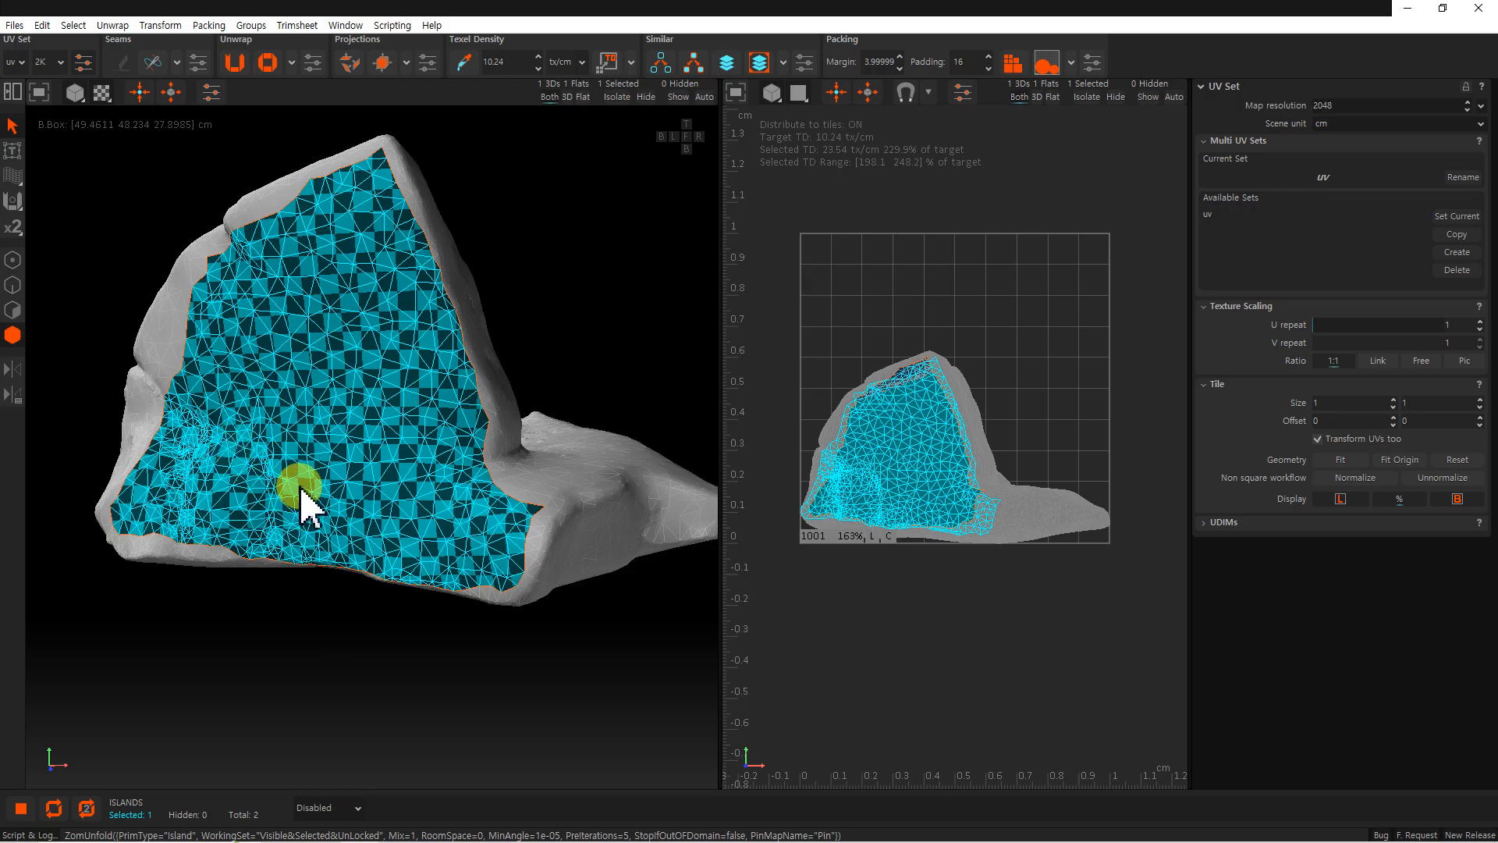
Change the checker texture's U and V repeat on the unfolded island to 2, and reduce it to 0.9.
scroll(334, 536, up, 2)
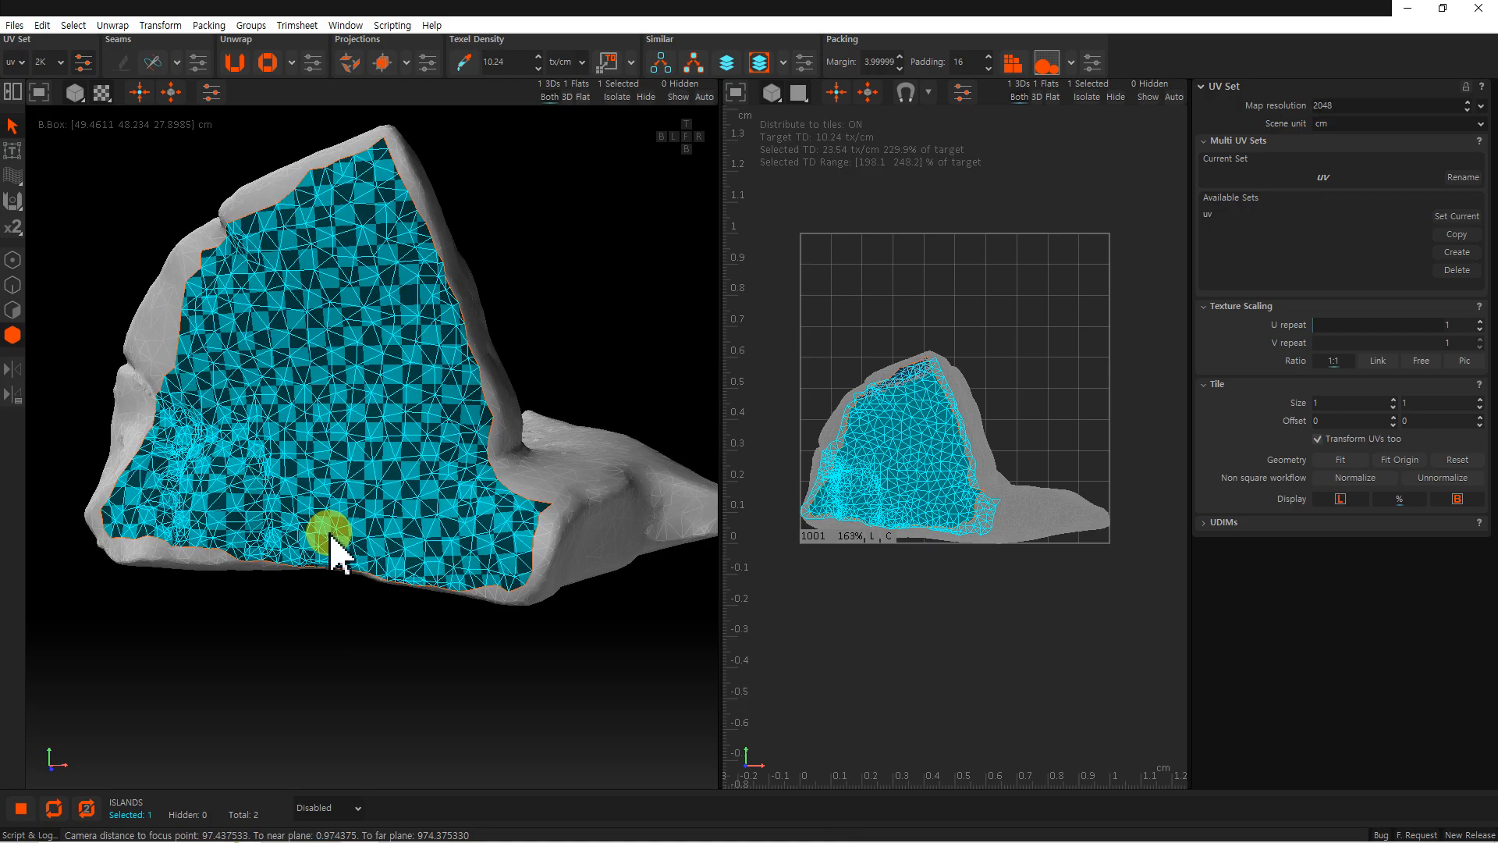
click(327, 472)
click(325, 467)
key(plus)
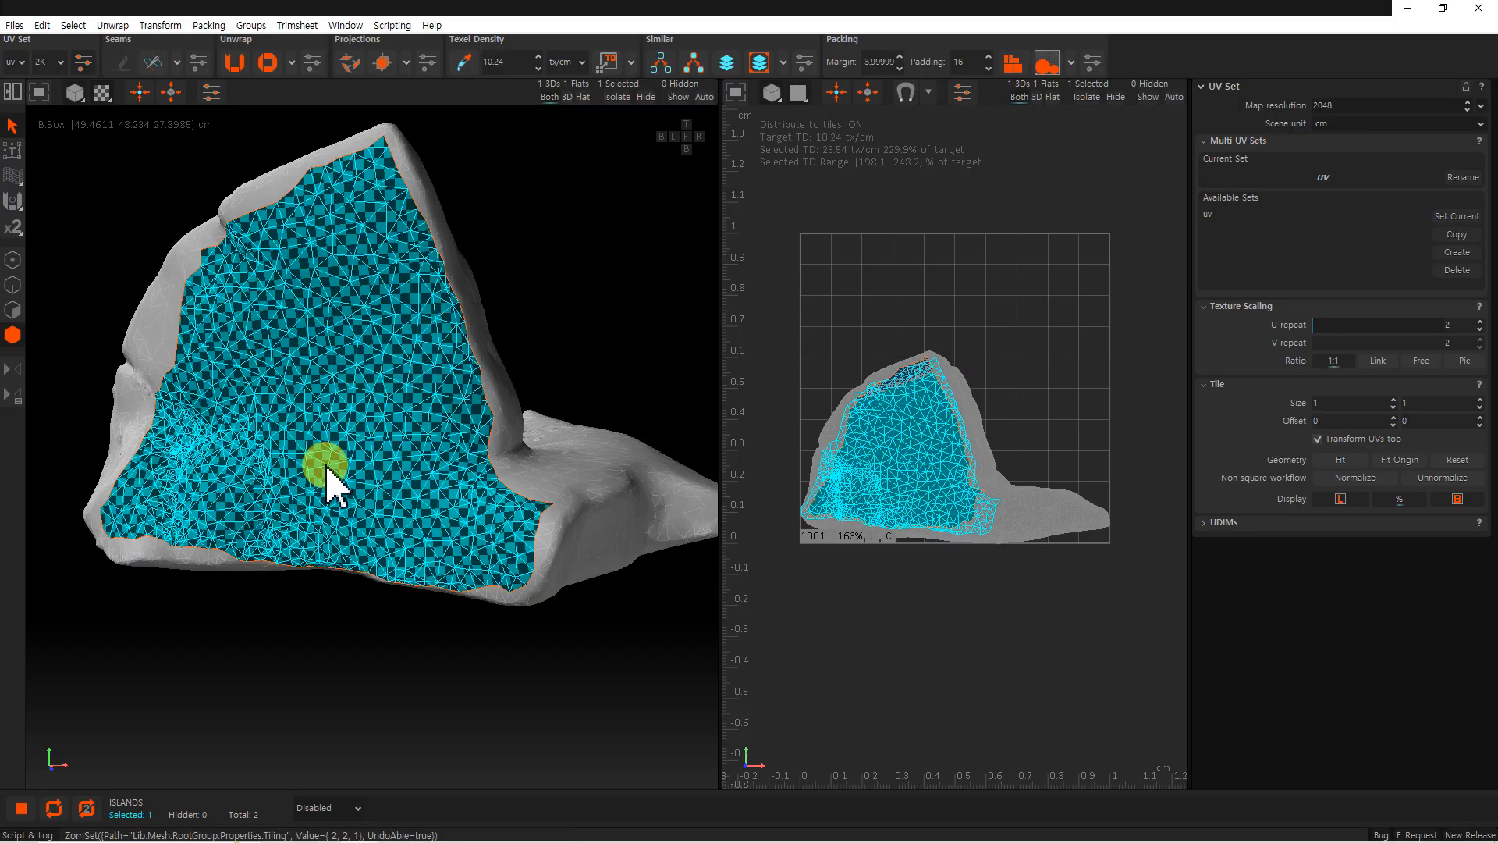
key(minus)
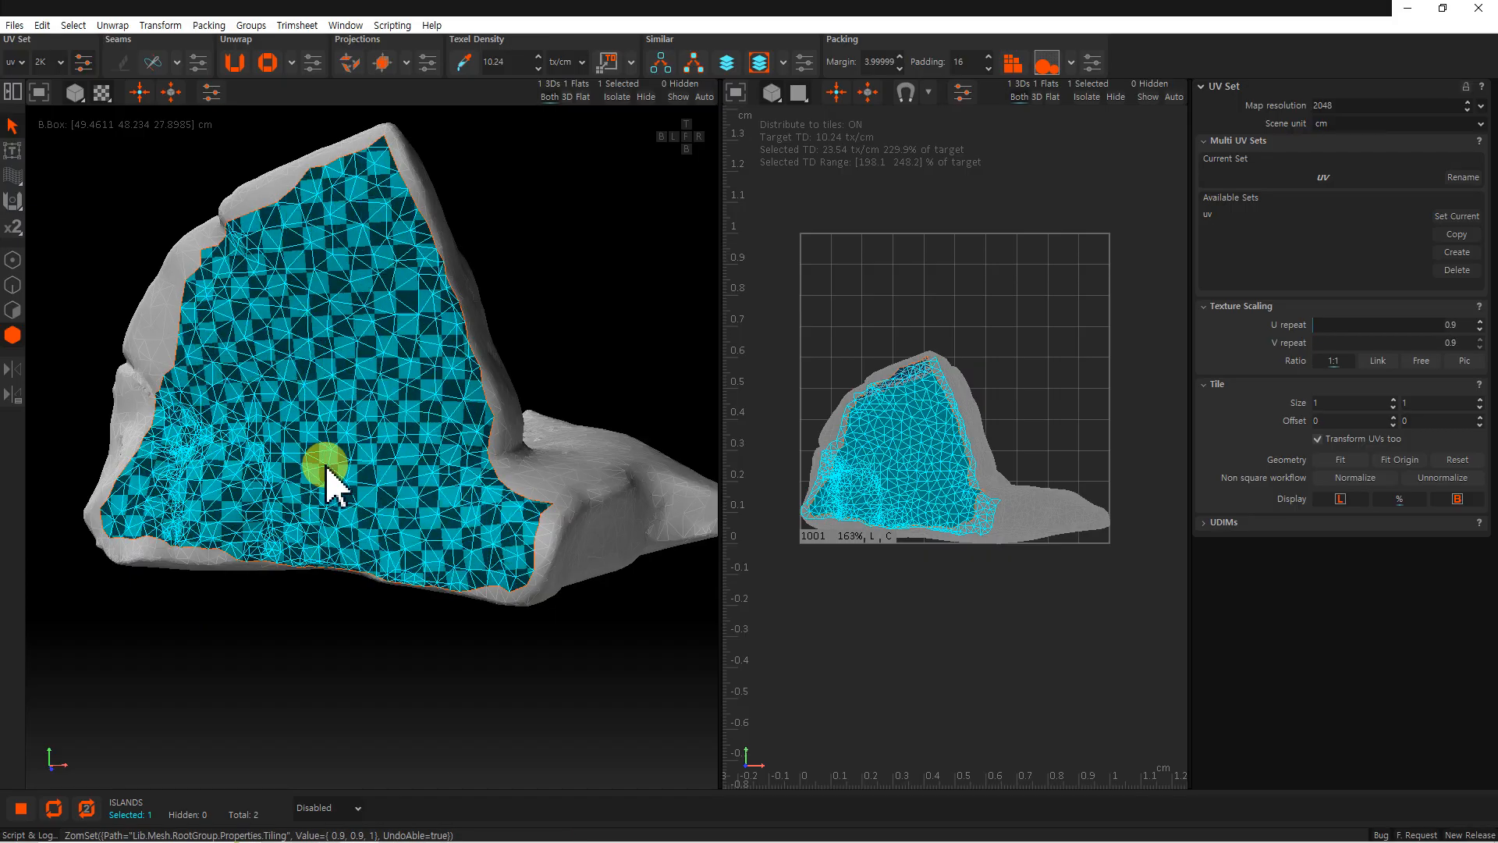
Reduce the checker texture's U and V repeat to 0.5 and isolate the rock's front-face island.
key(minus)
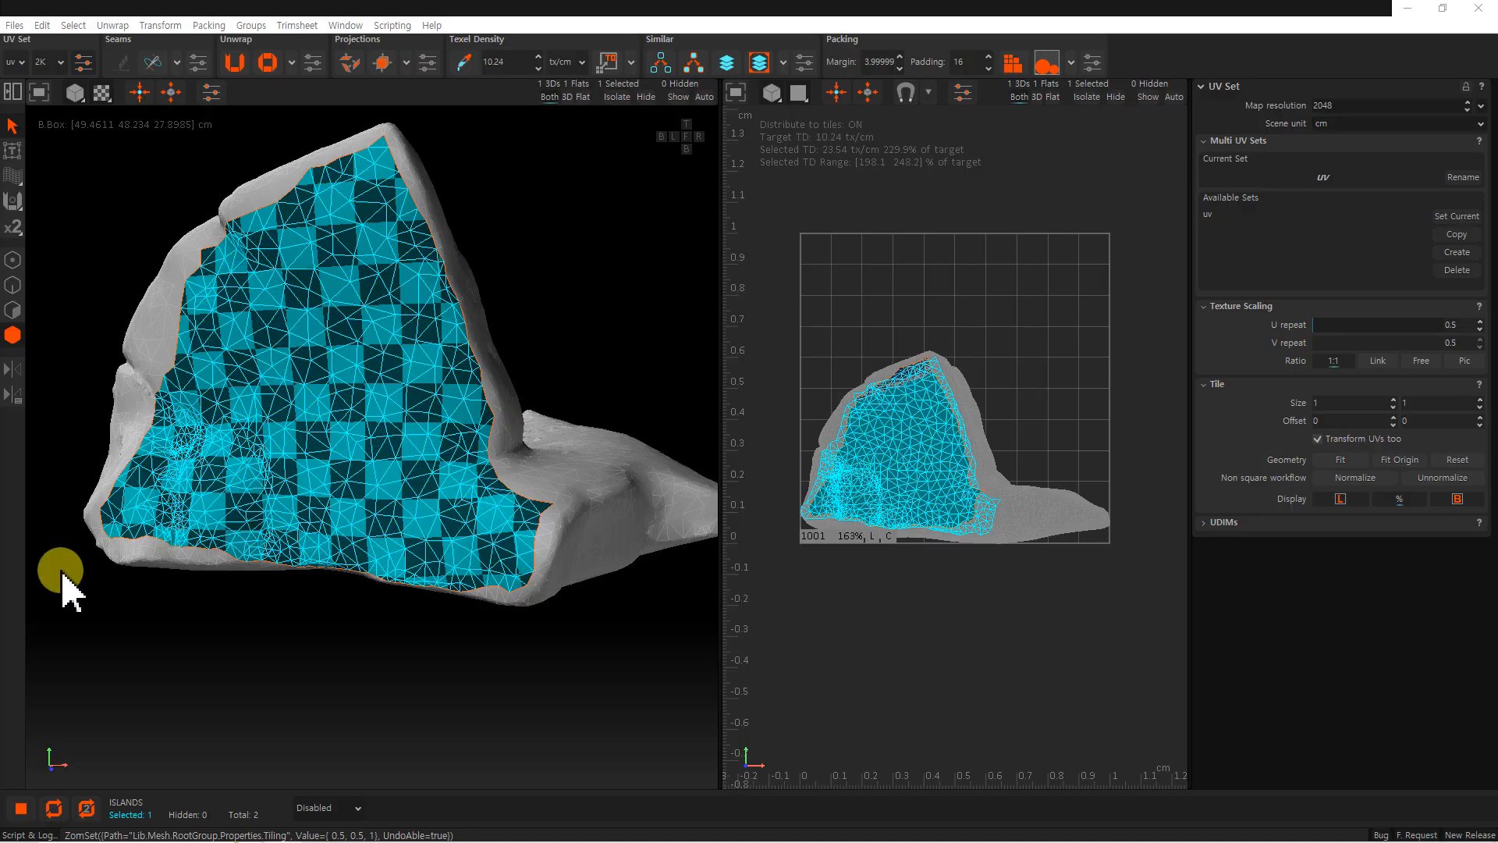
click(223, 632)
click(334, 429)
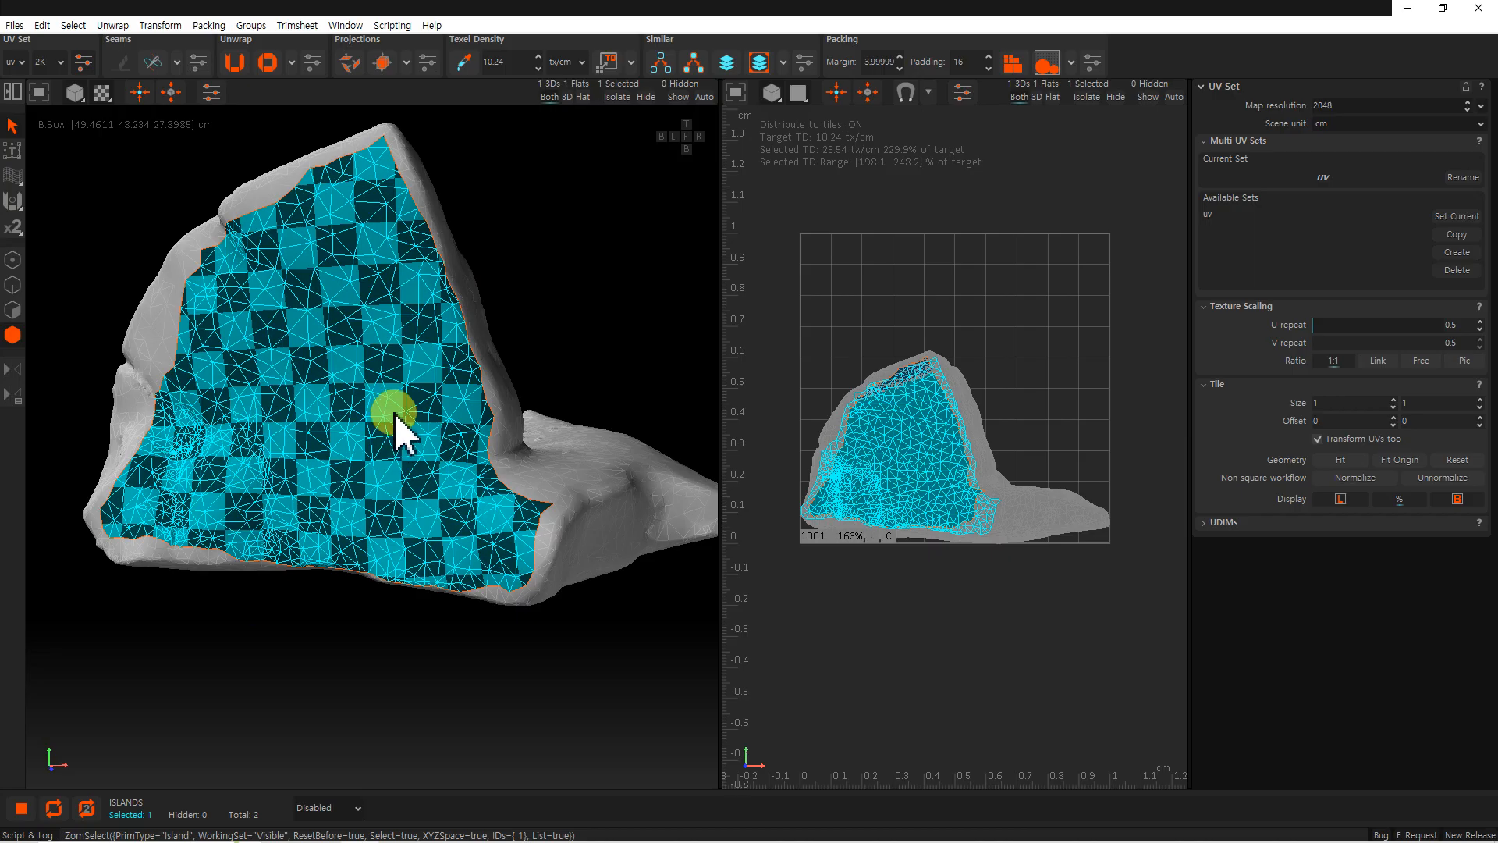
key(i)
alt+drag(424, 488, 413, 437)
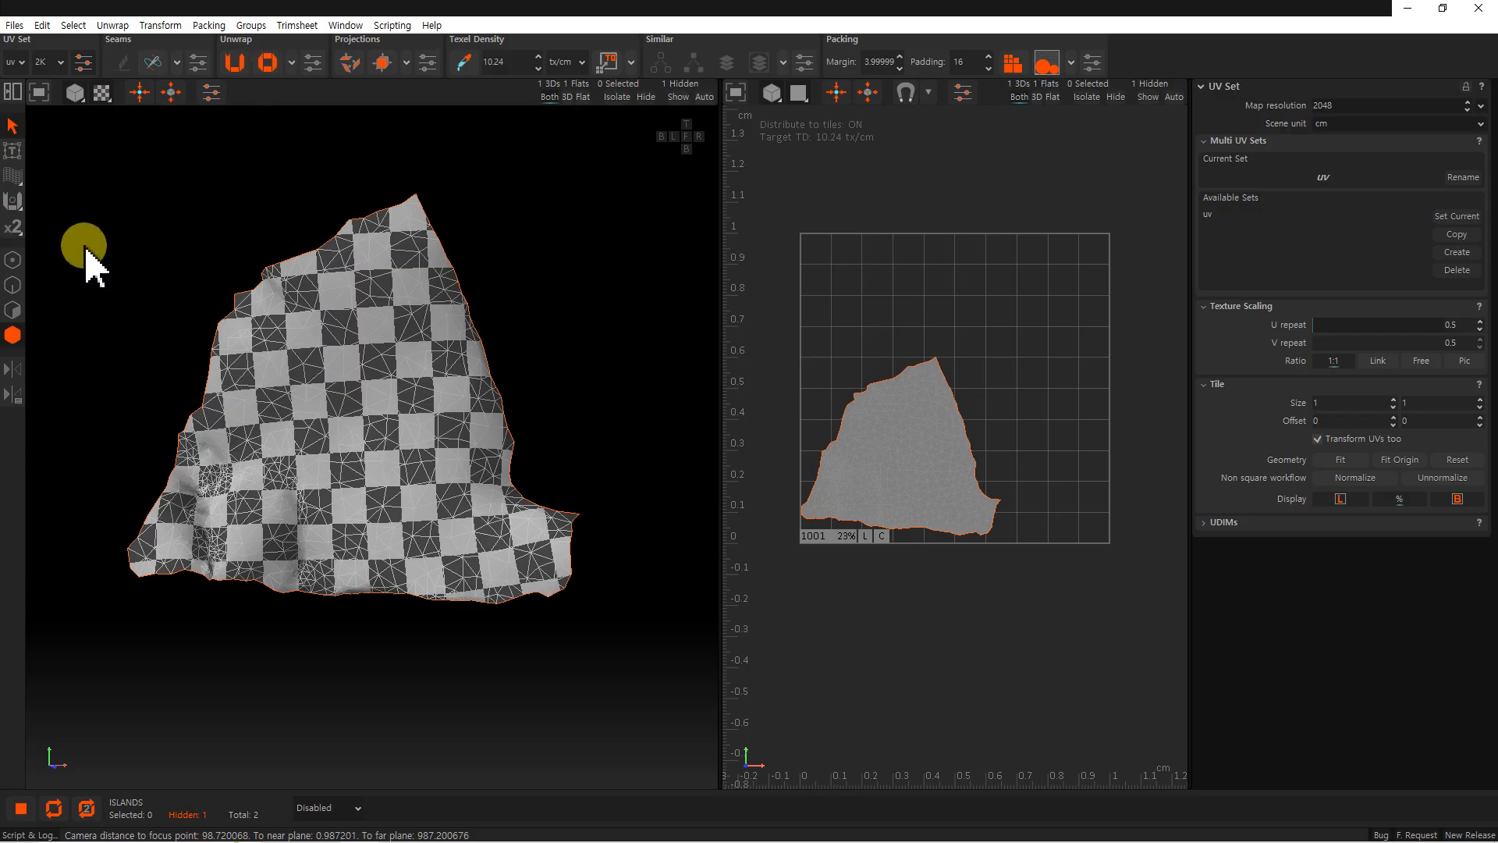
Push the island's top tip and lower border inward in the UV layout with the Brush tool.
click(26, 179)
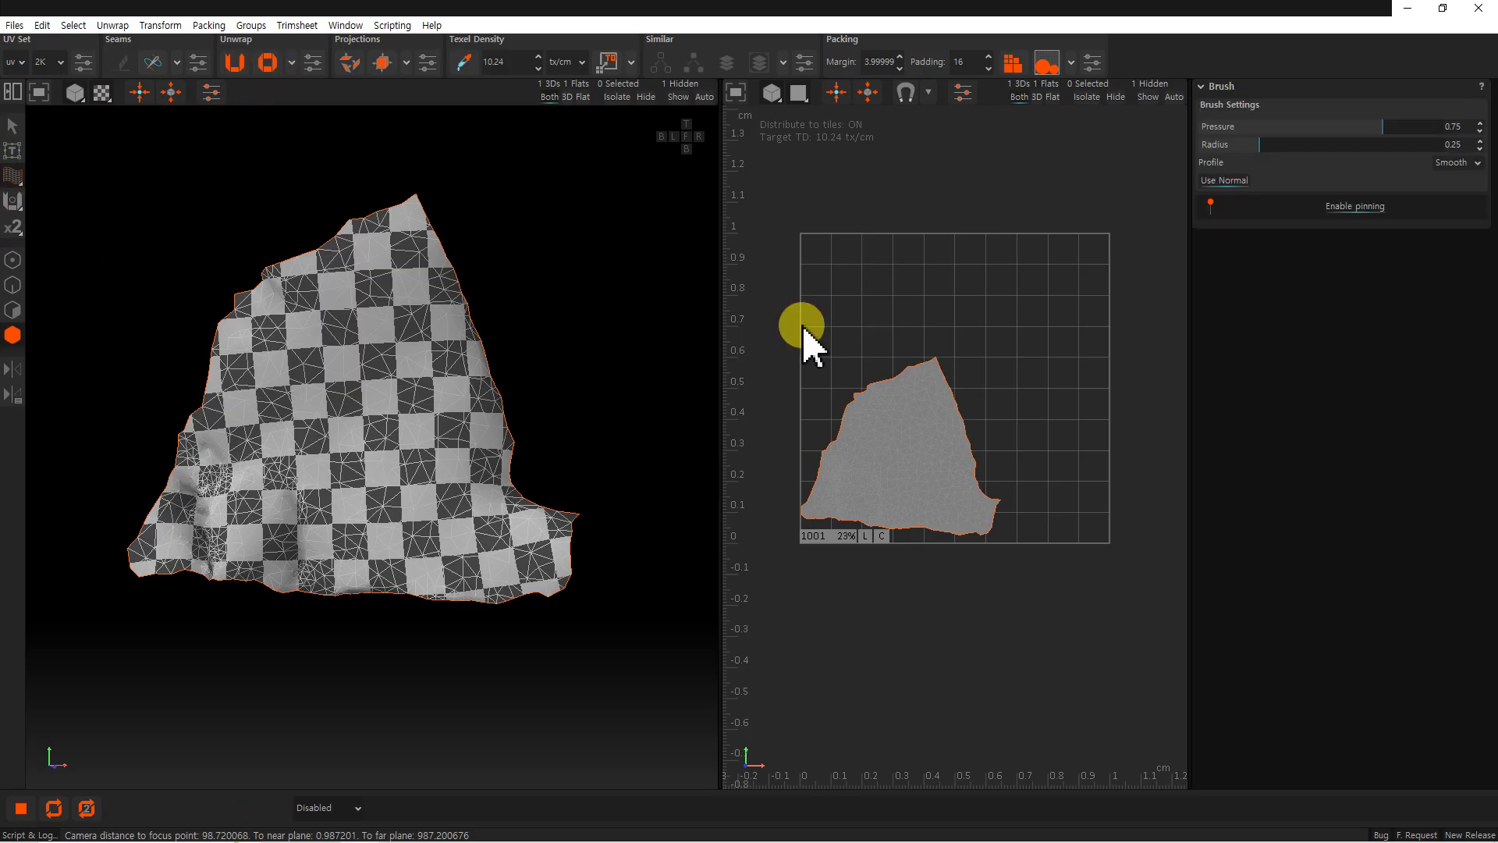
drag(937, 364, 931, 387)
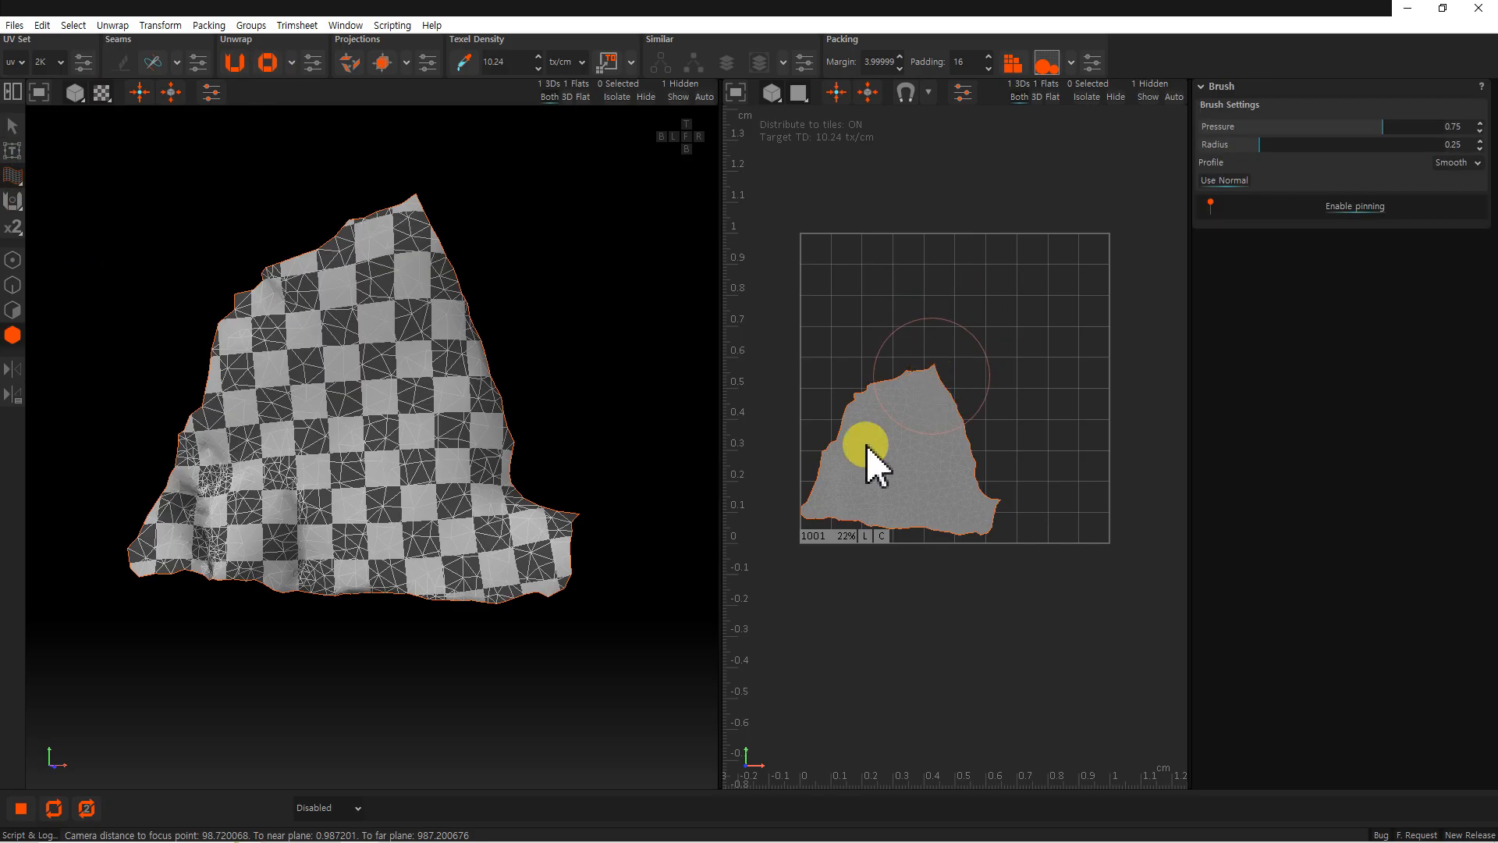
drag(803, 515, 833, 510)
drag(968, 533, 895, 507)
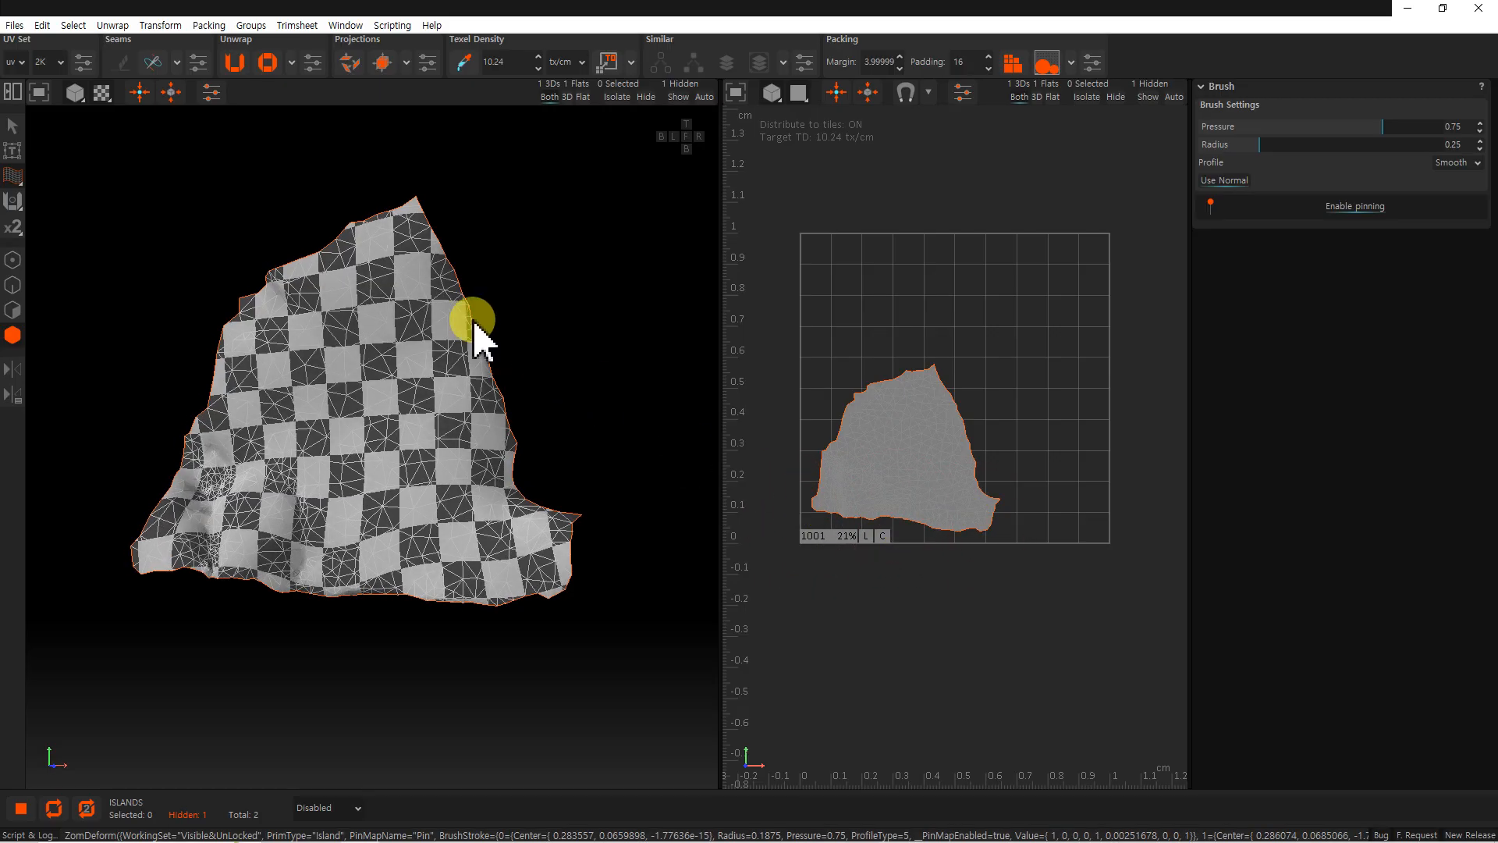
Try Optimize twice on the brushed island, undoing it each time.
click(267, 63)
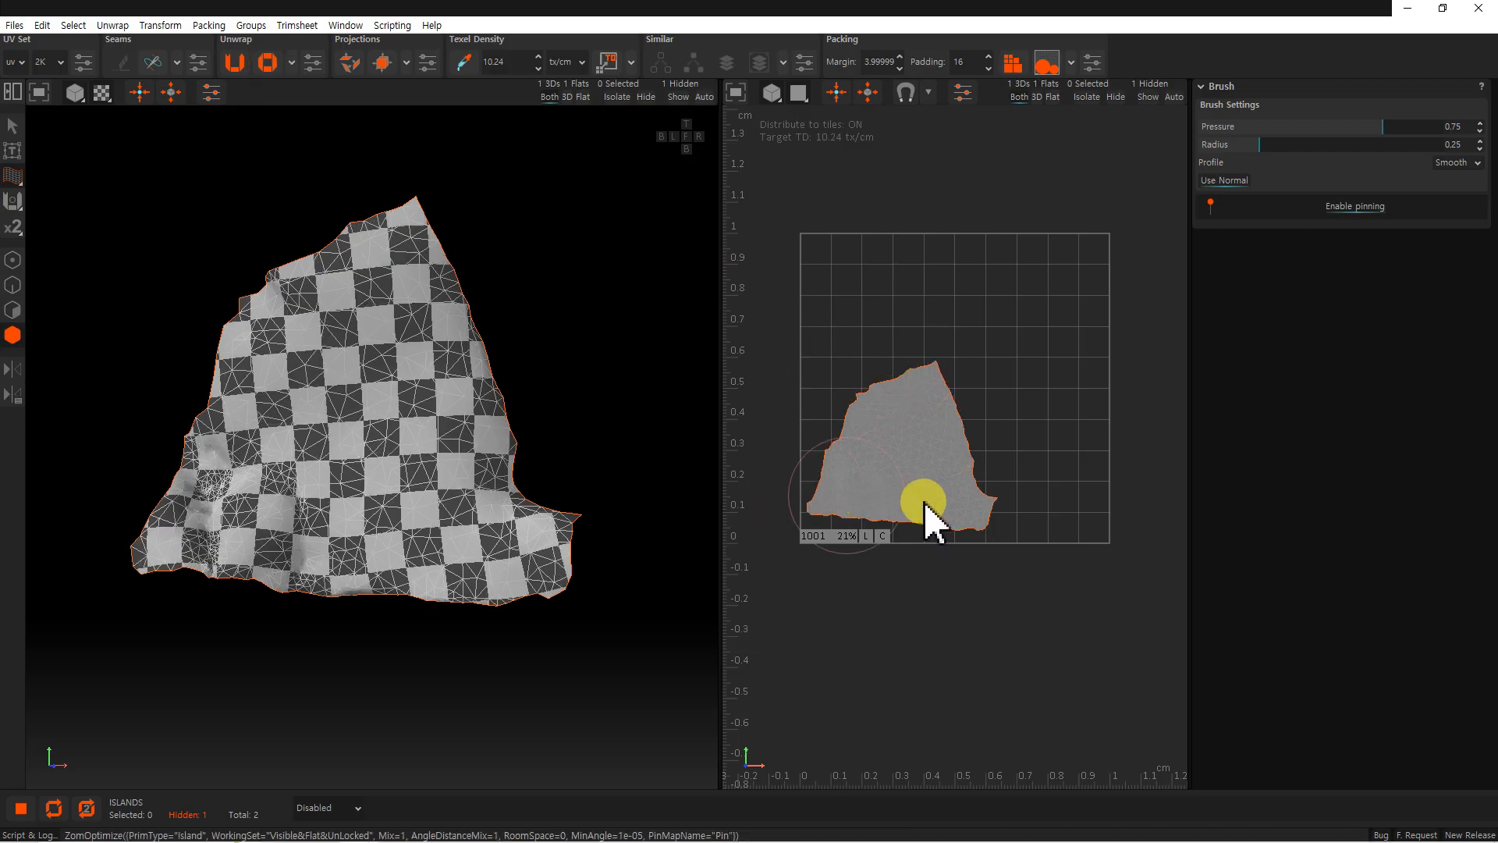
key(ctrl+z)
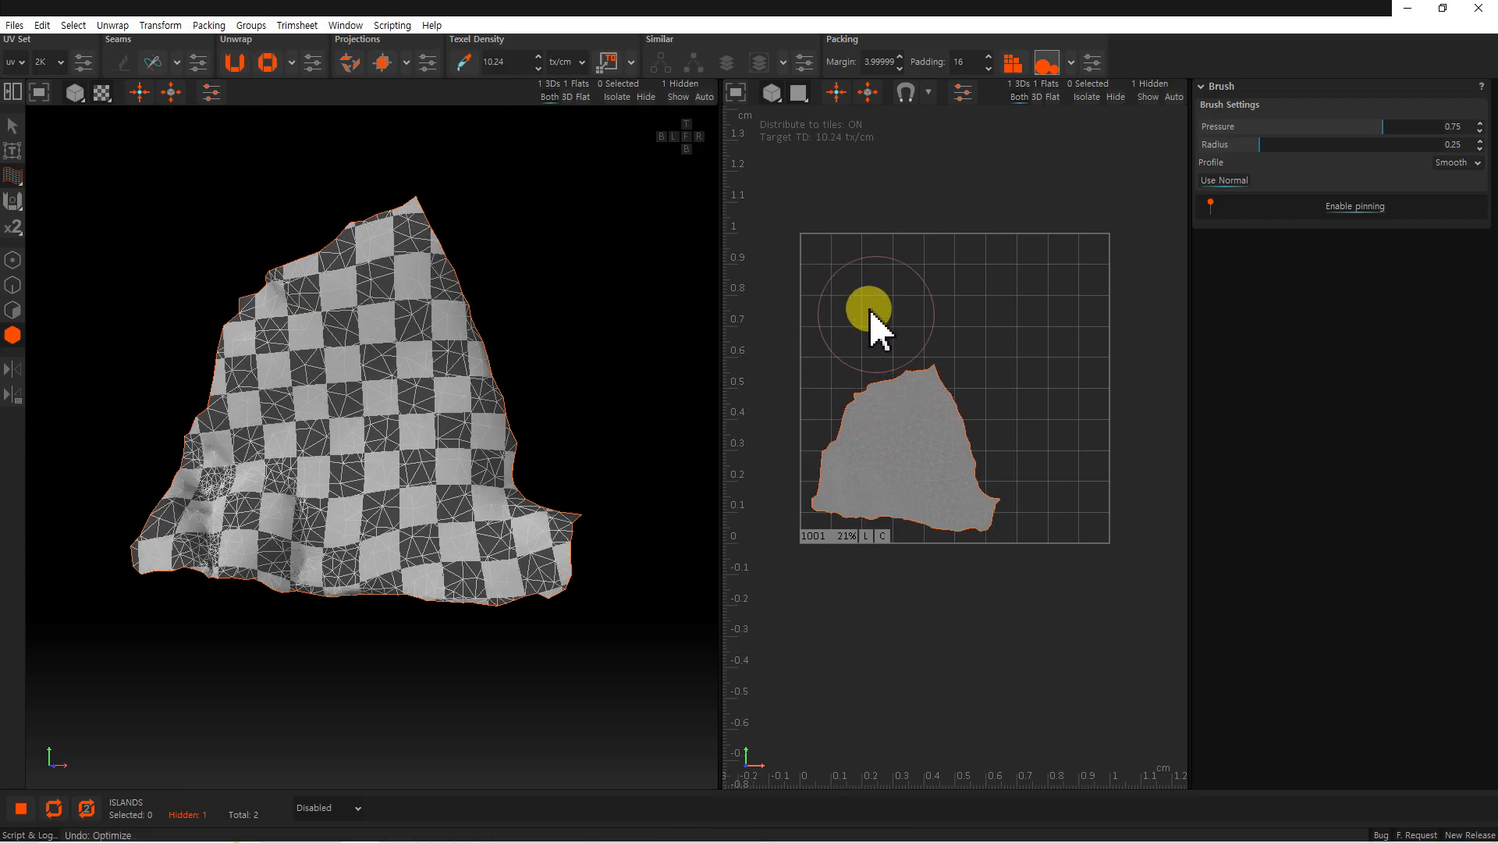
click(269, 63)
key(ctrl+z)
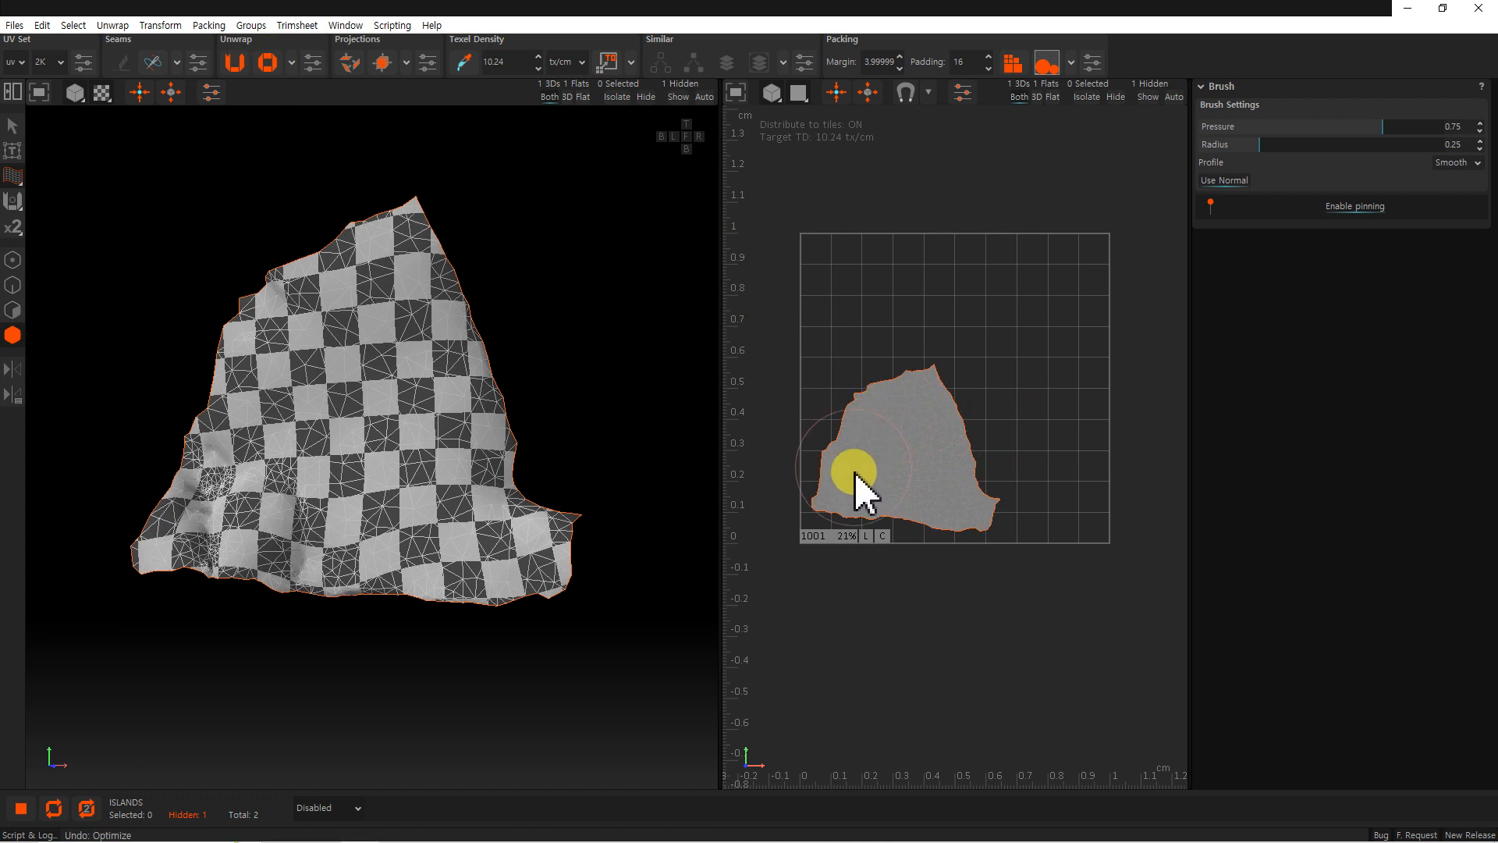
Select the isolated island's border edges with the standard Select tools and pin them.
click(13, 335)
click(12, 127)
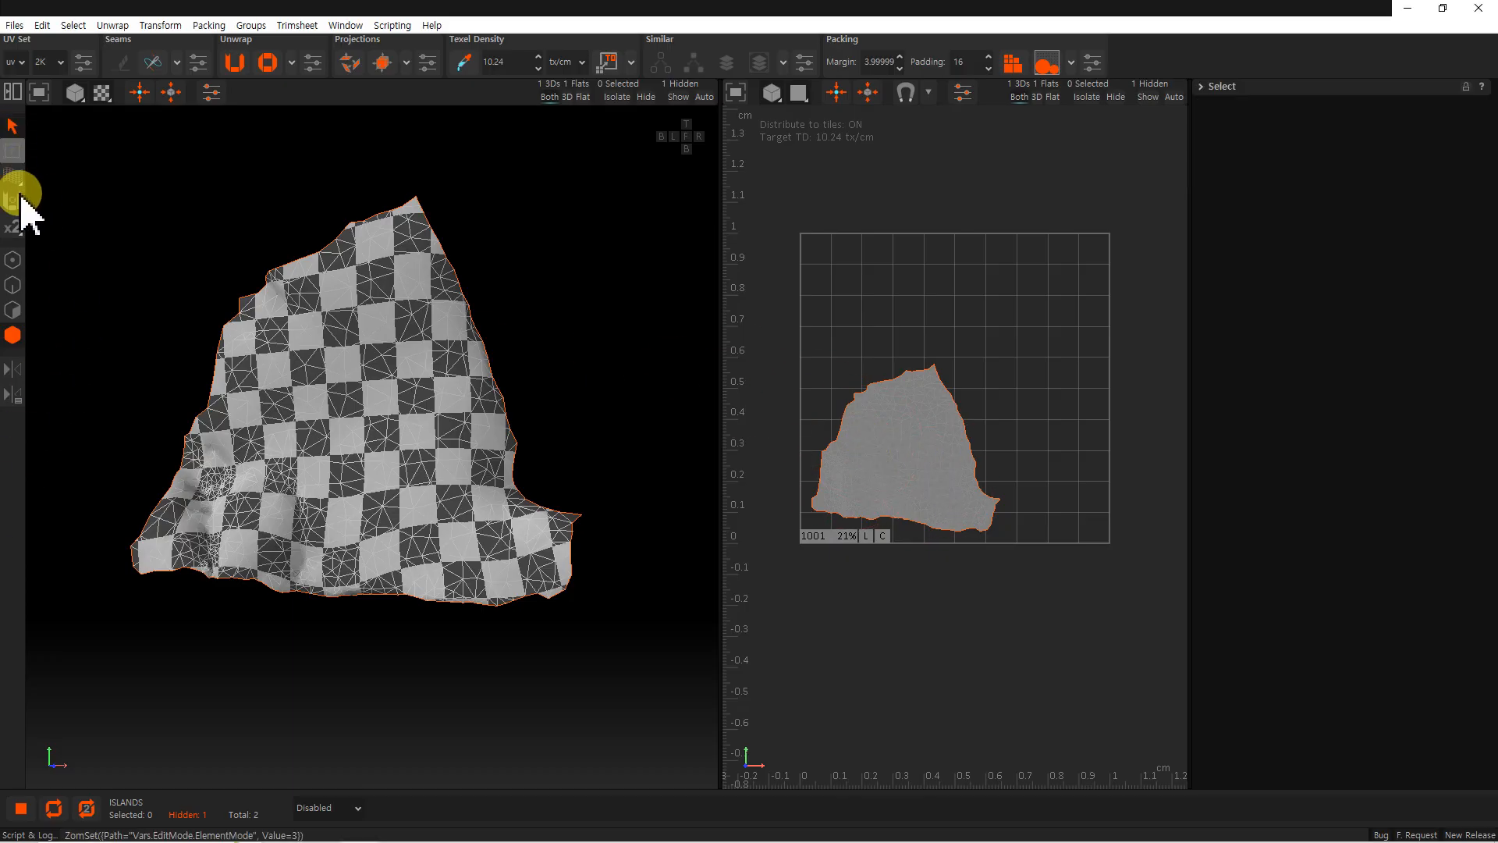
click(13, 286)
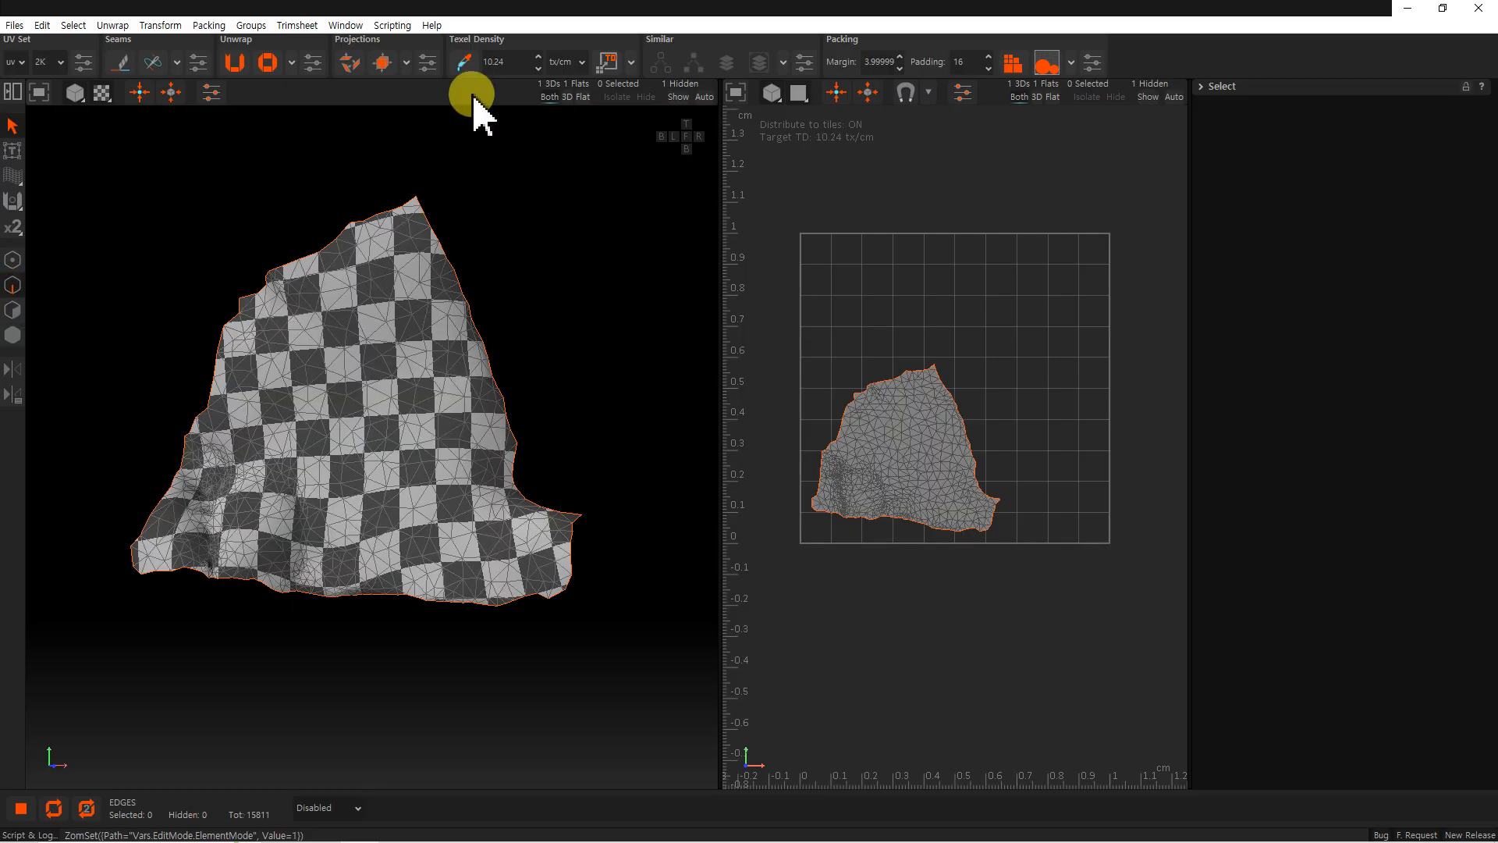
click(348, 26)
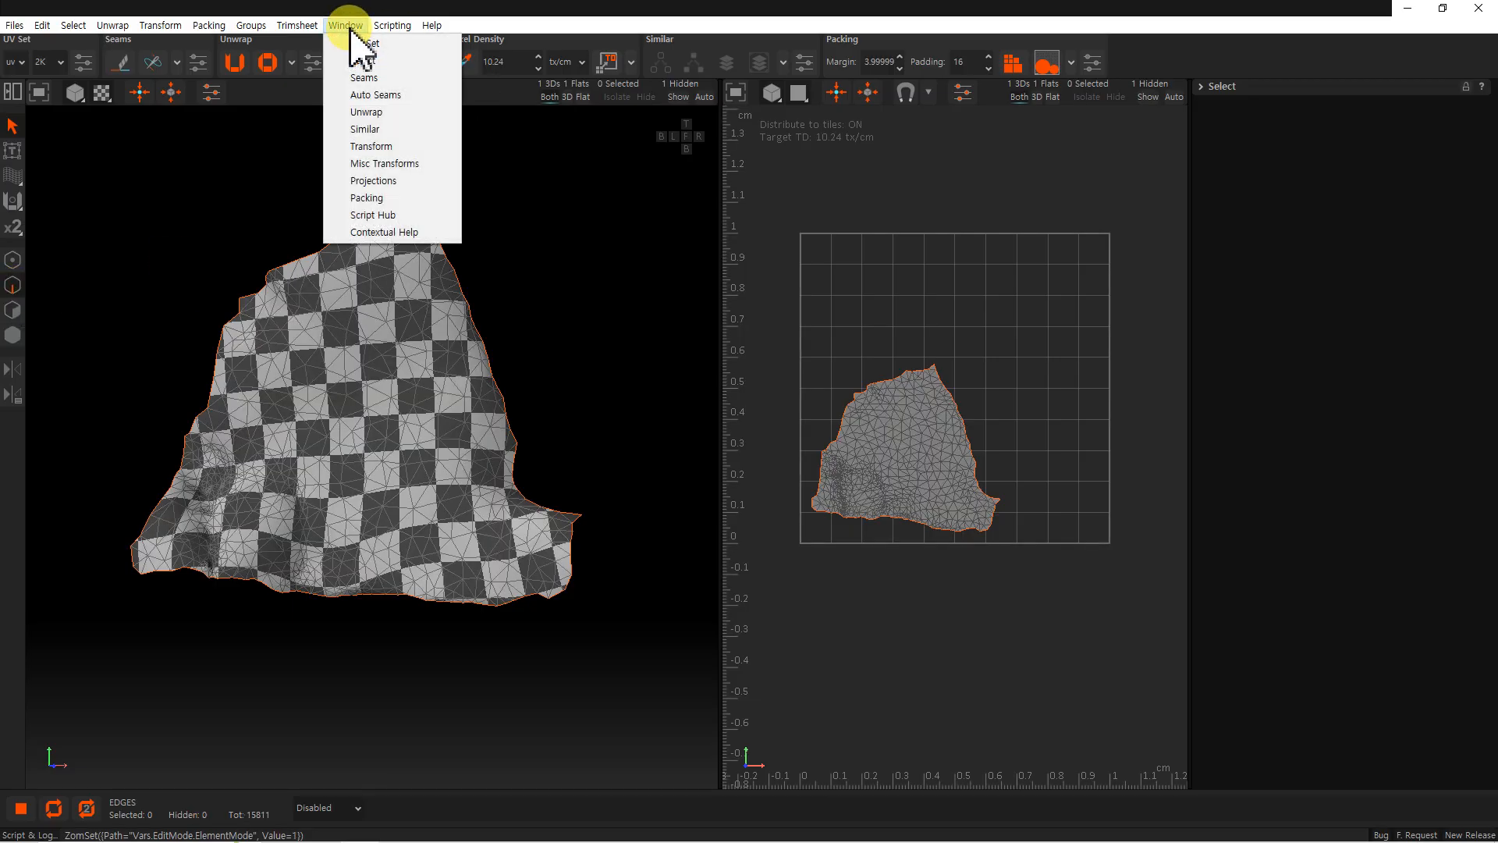
click(380, 63)
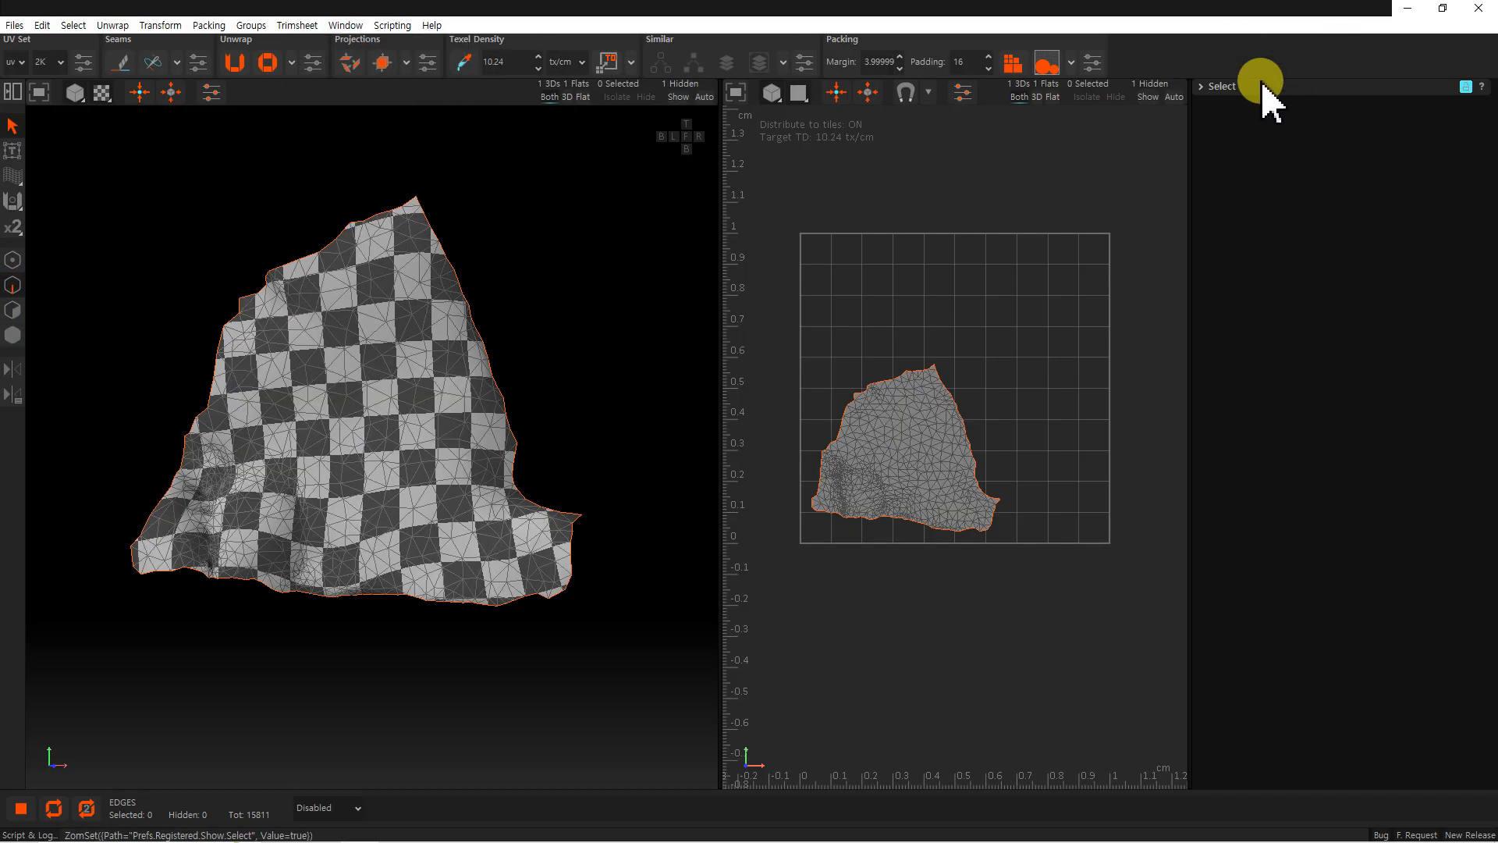
click(1202, 86)
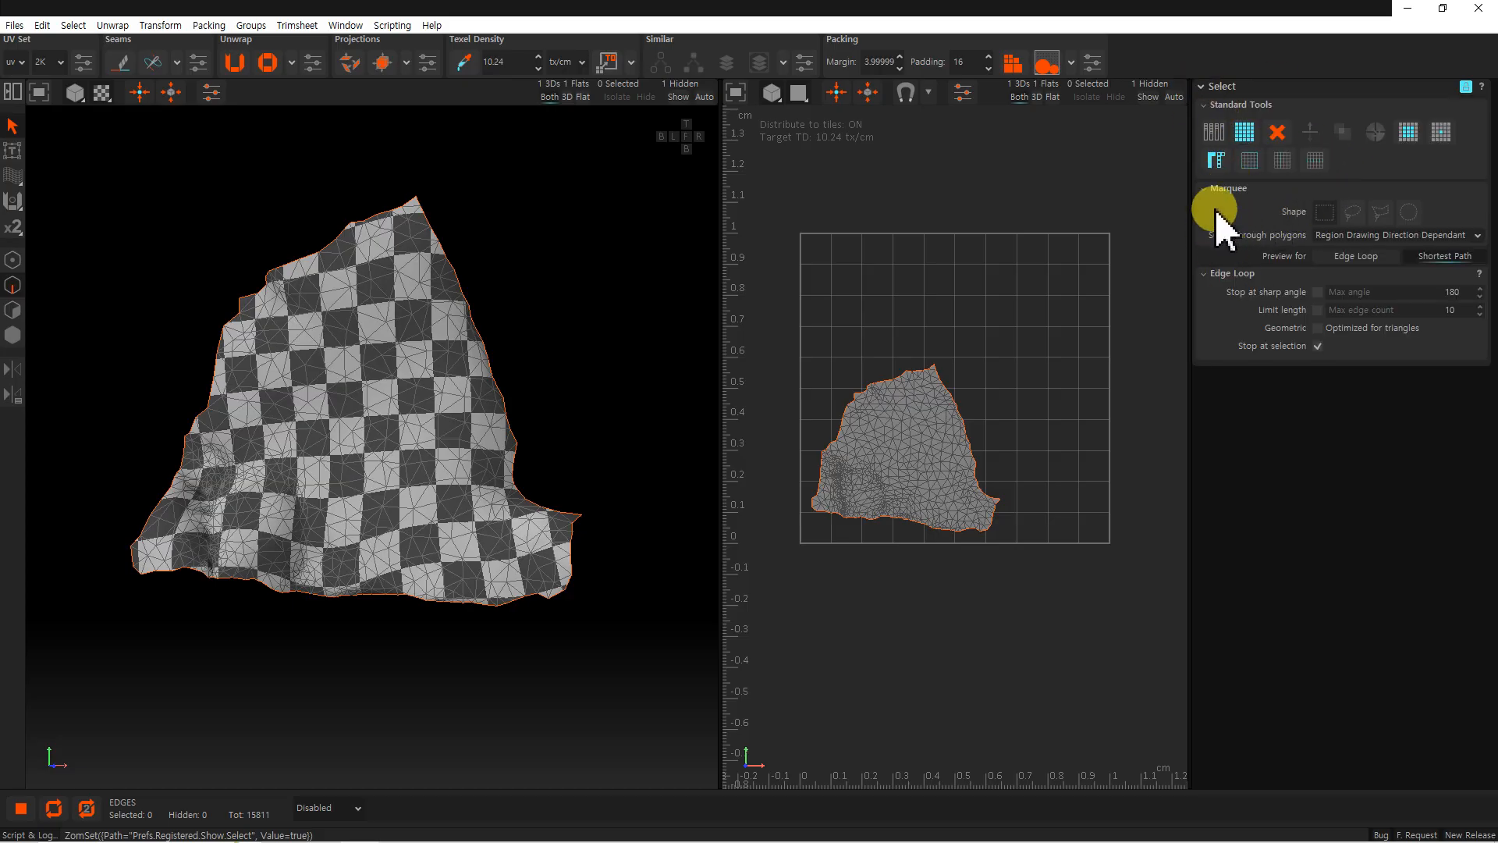
click(1252, 162)
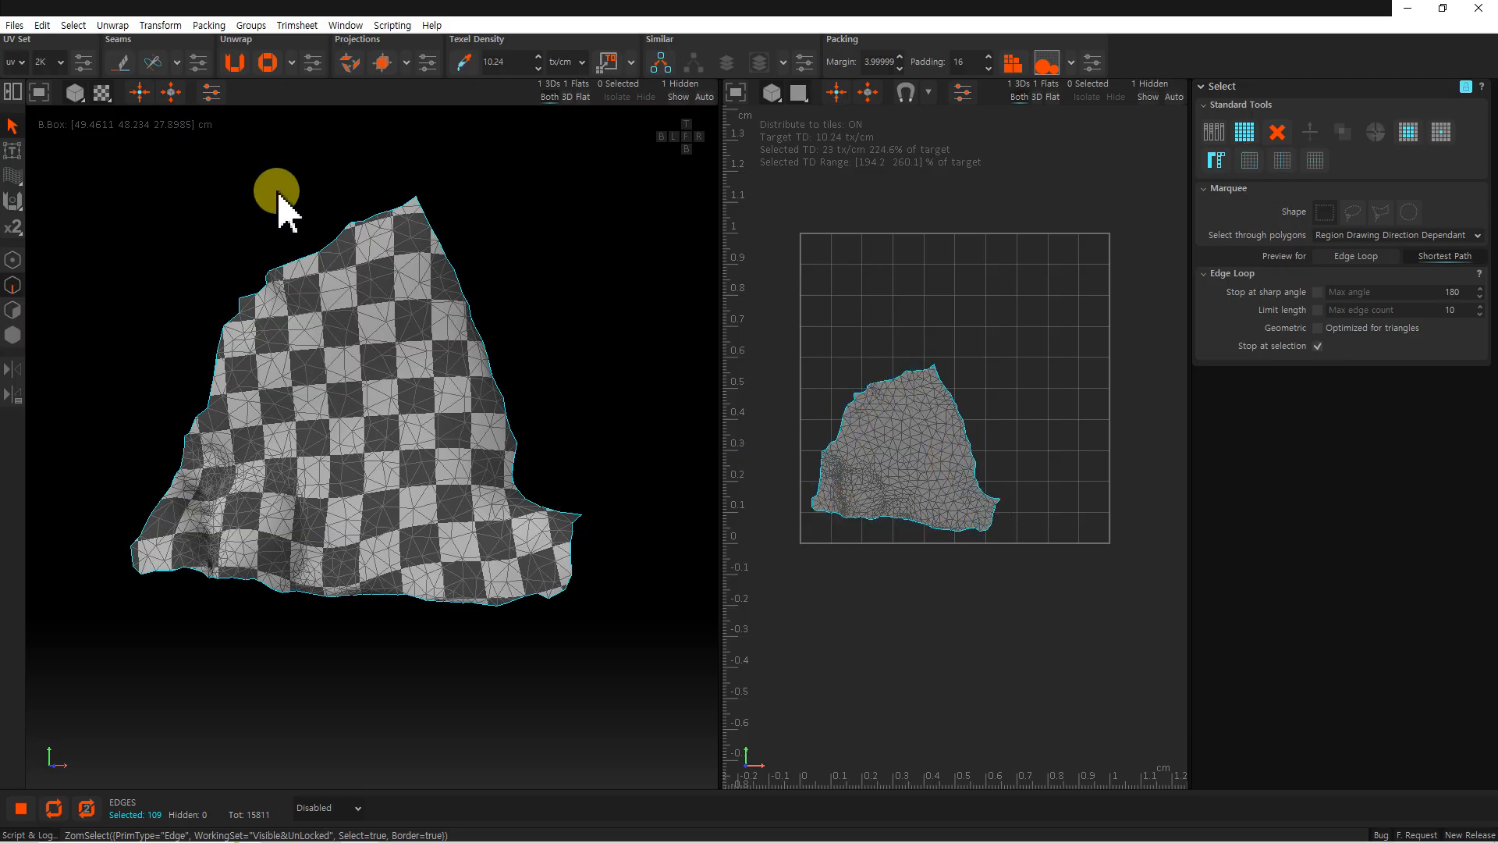
click(294, 67)
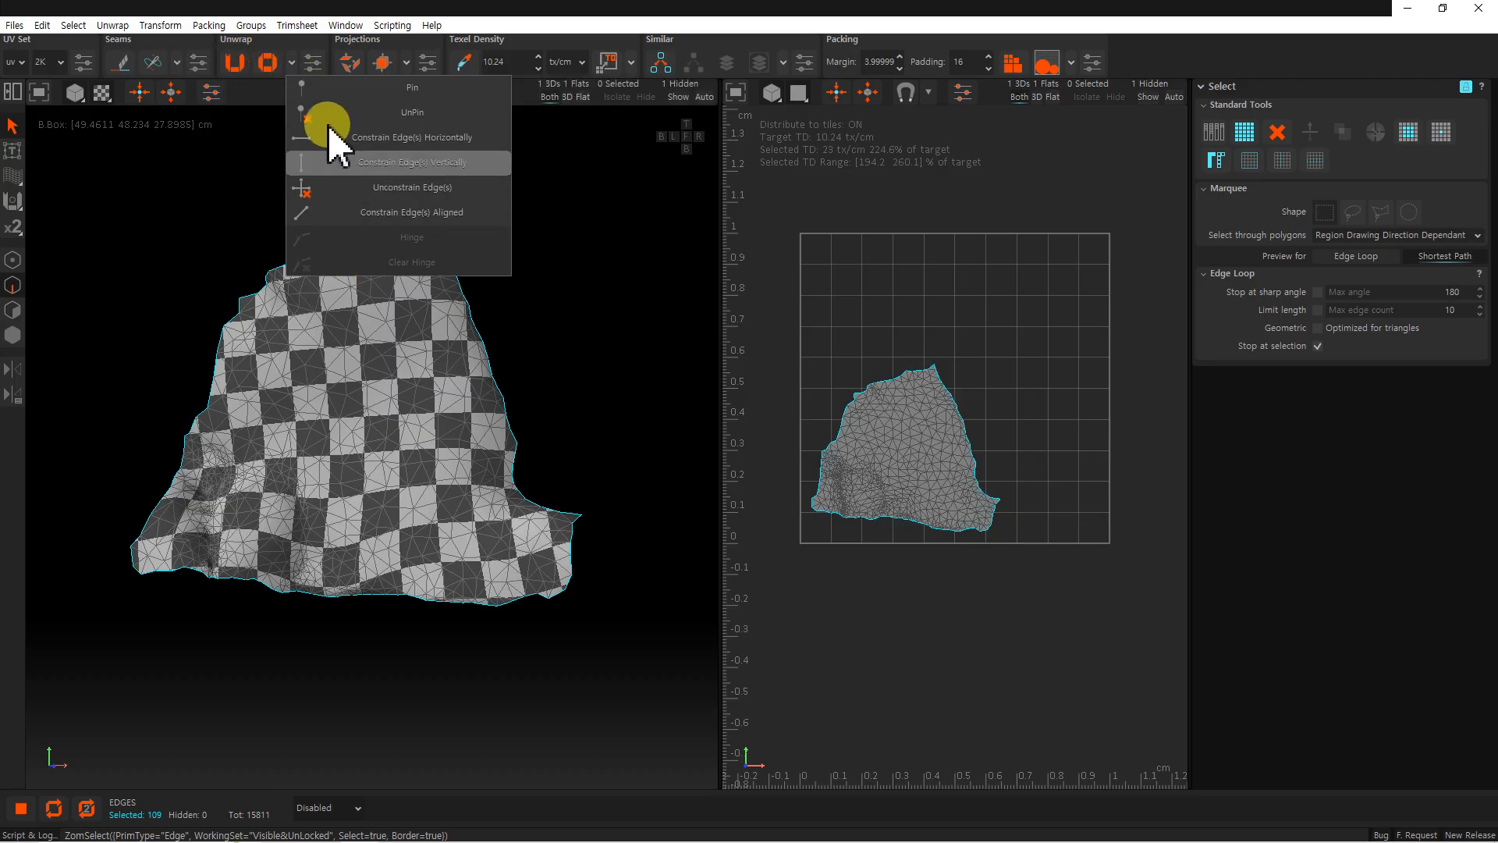
click(378, 89)
Select the border-pinned island and optimize it twice.
click(12, 336)
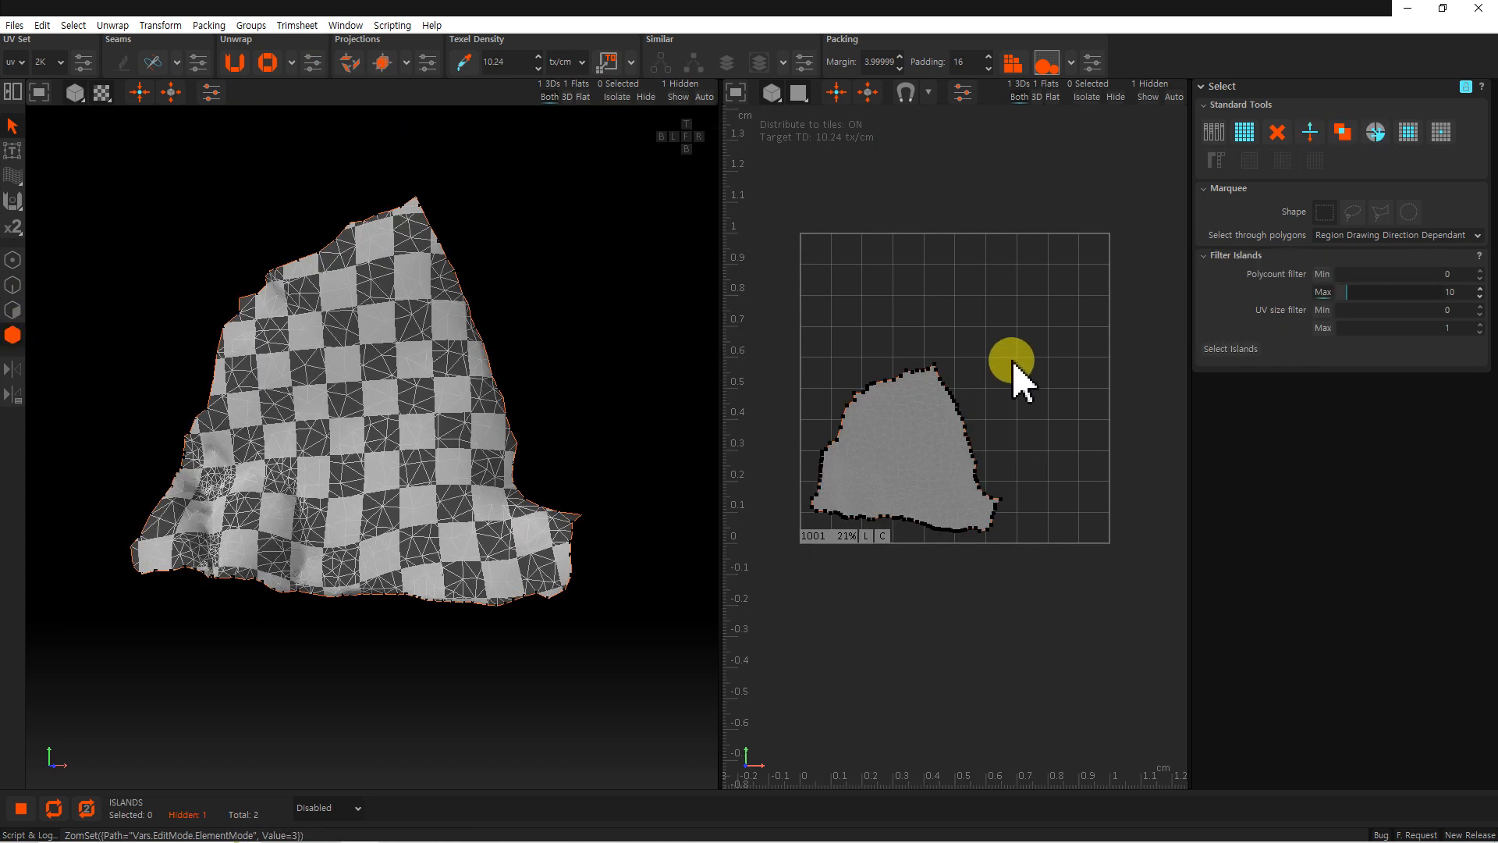
click(906, 433)
click(268, 62)
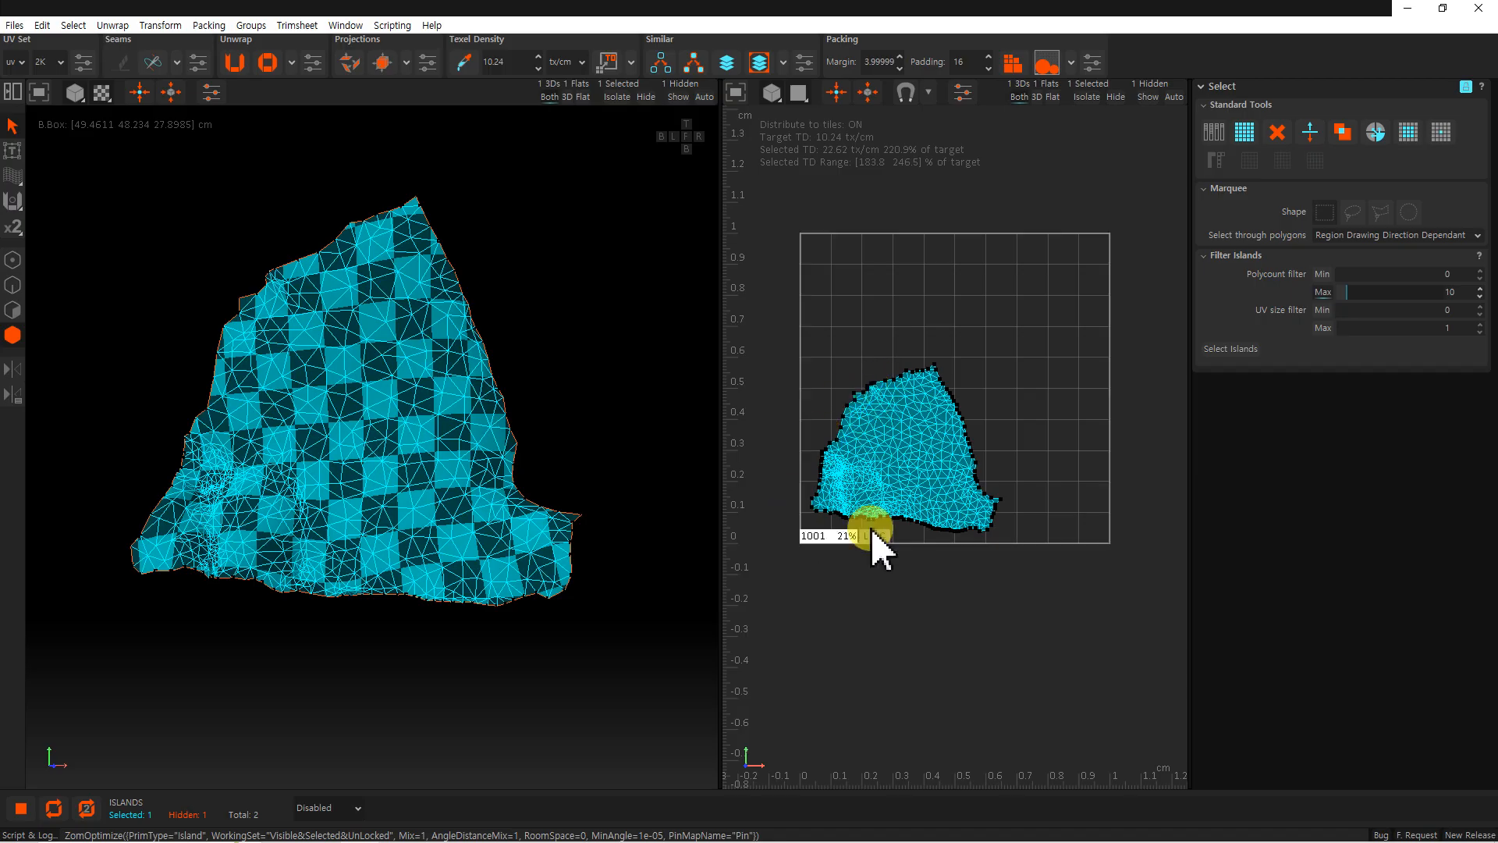
click(269, 62)
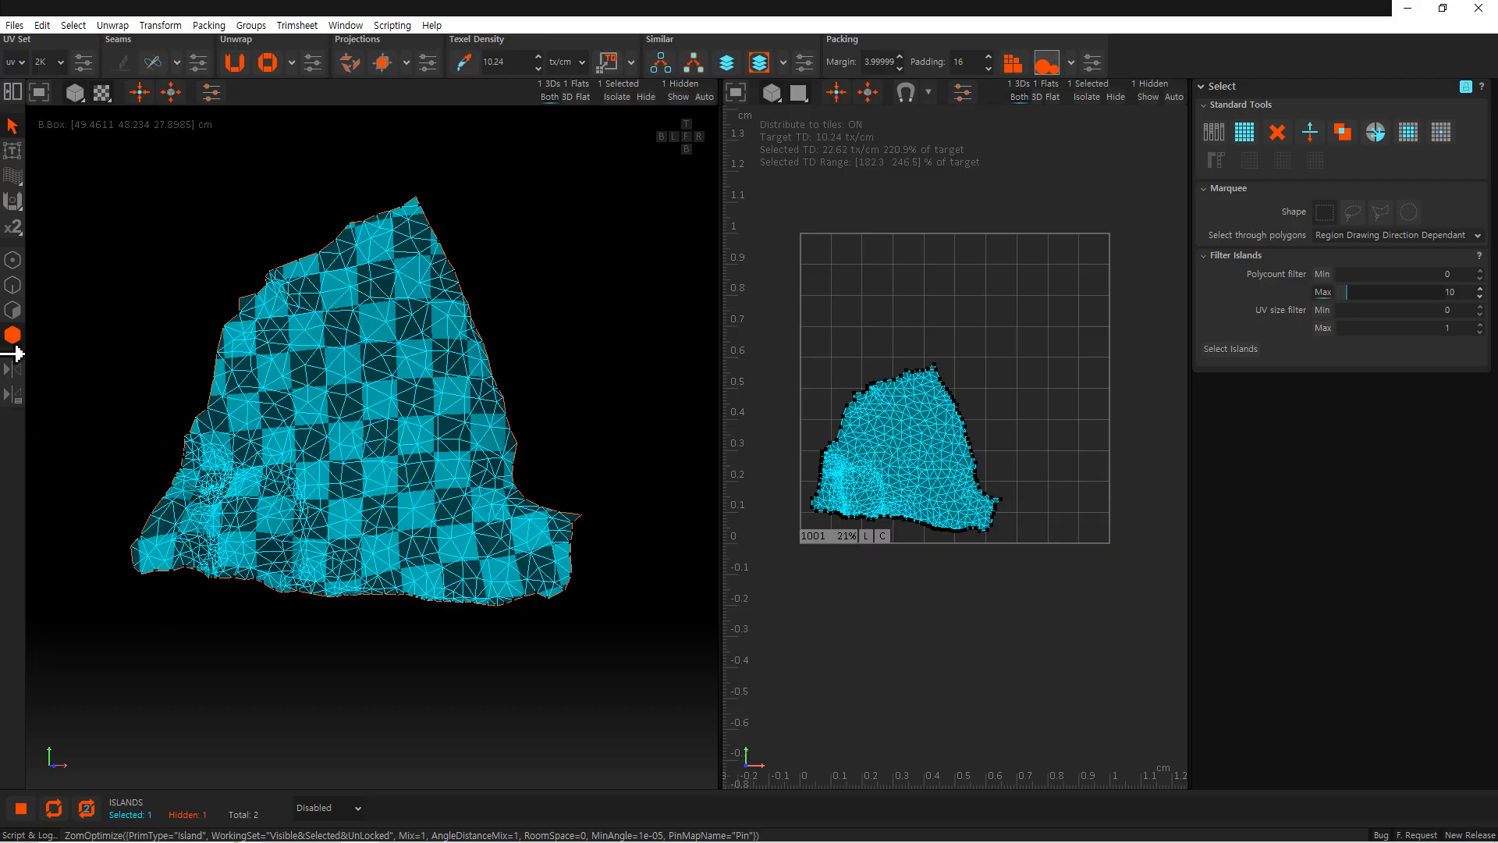
Select all edges of the isolated island and unpin them.
click(12, 287)
drag(69, 170, 699, 710)
click(292, 63)
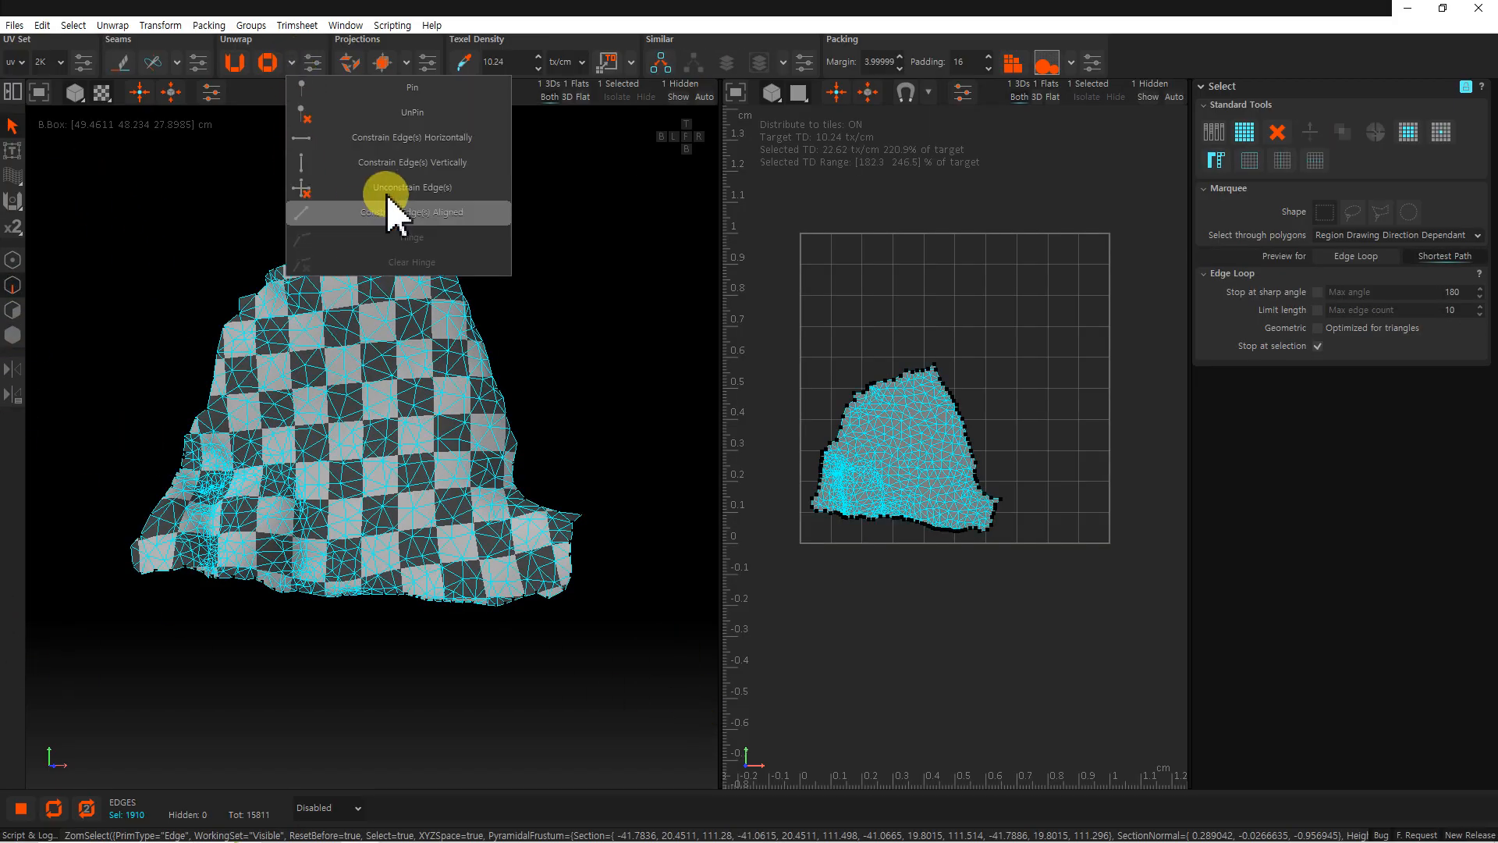
click(391, 125)
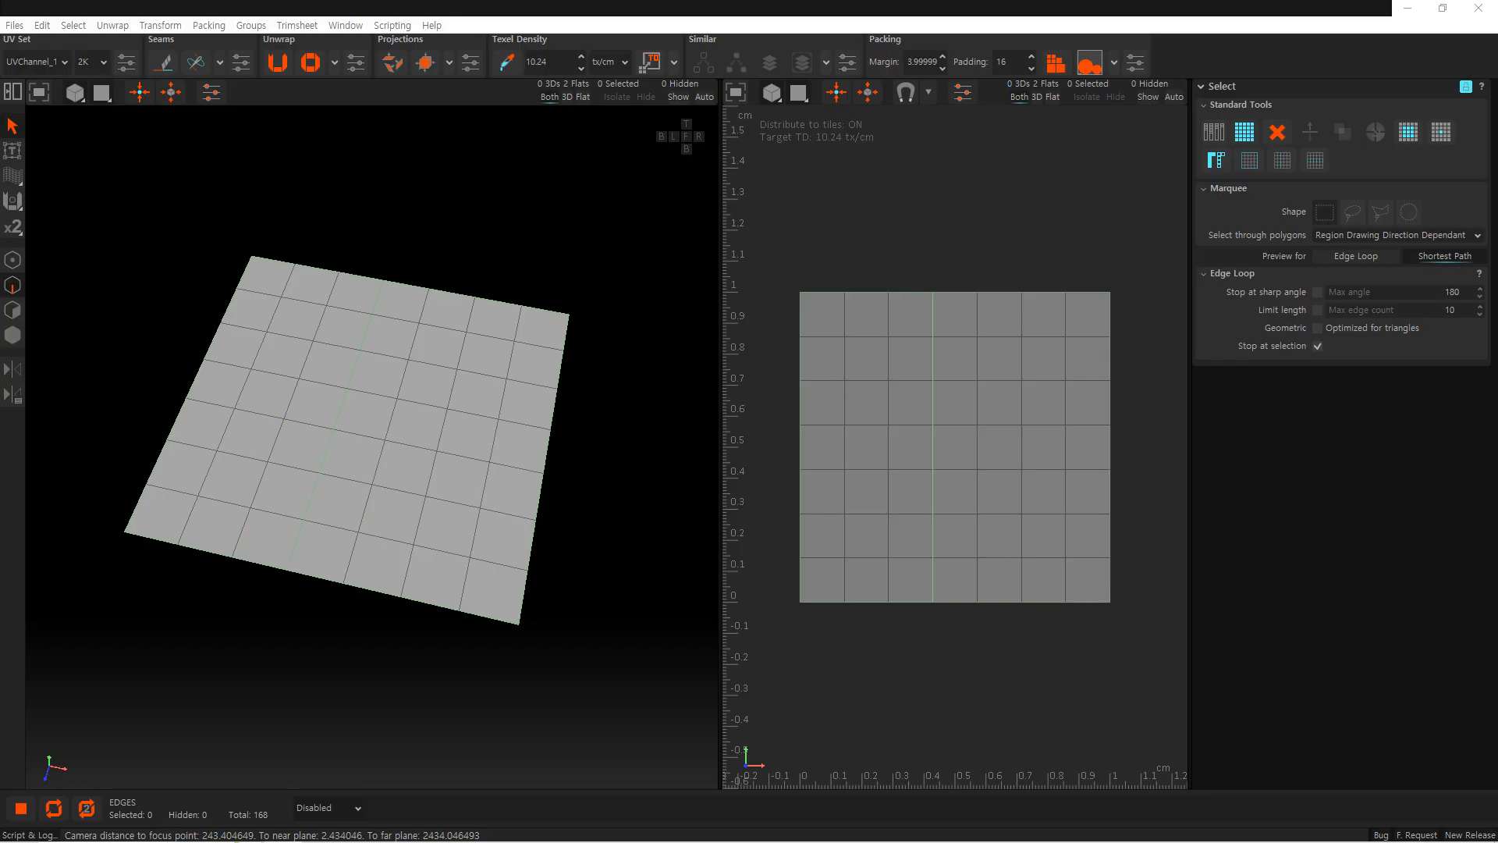
Cut the plane's full edge loop two columns in from its right edge and weld the same loop back together.
scroll(301, 525, up, 3)
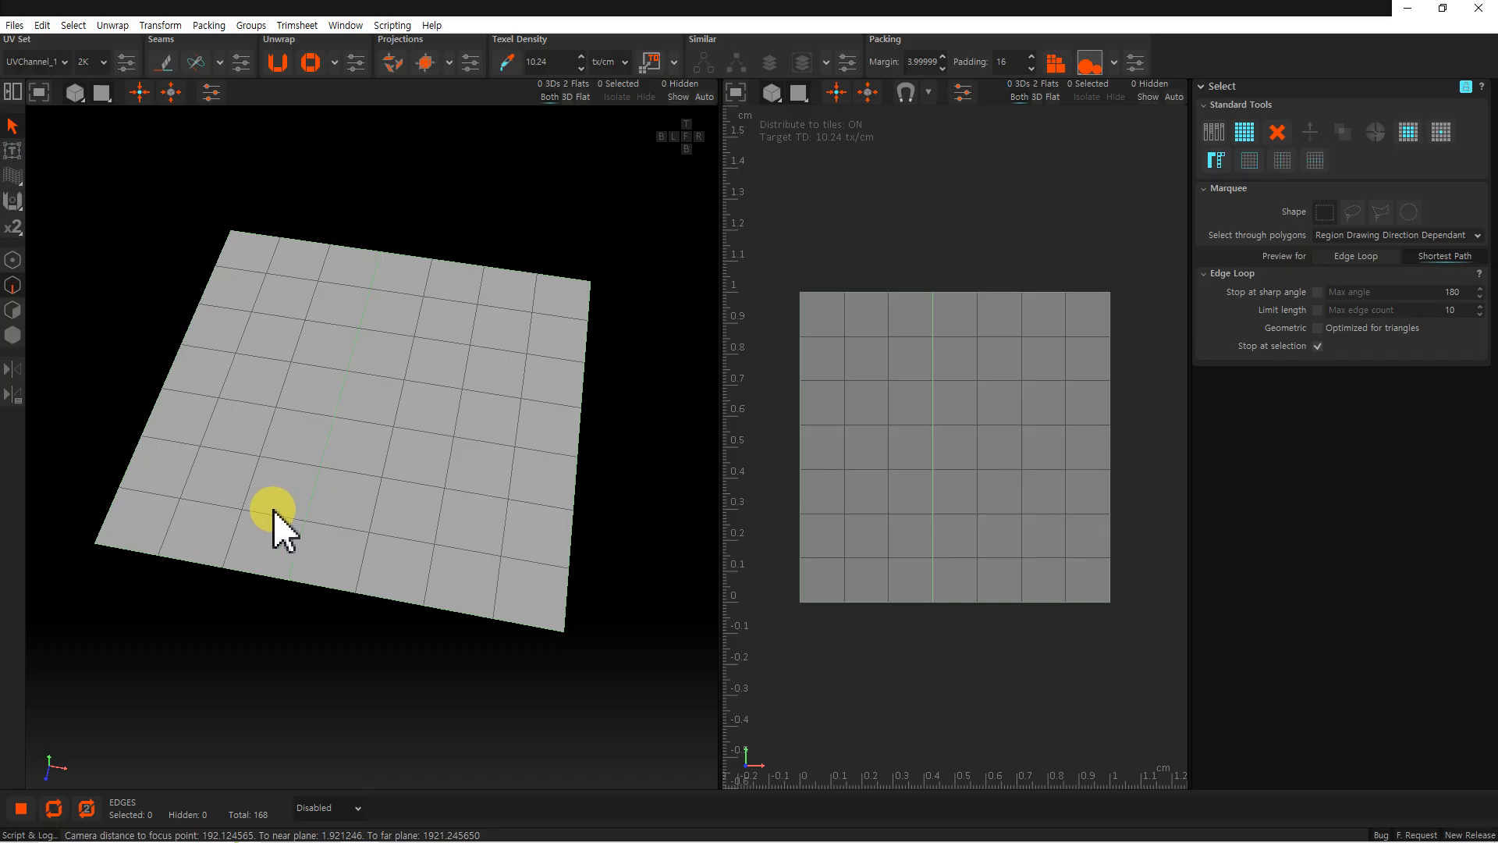
scroll(417, 506, up, 2)
scroll(417, 505, down, 2)
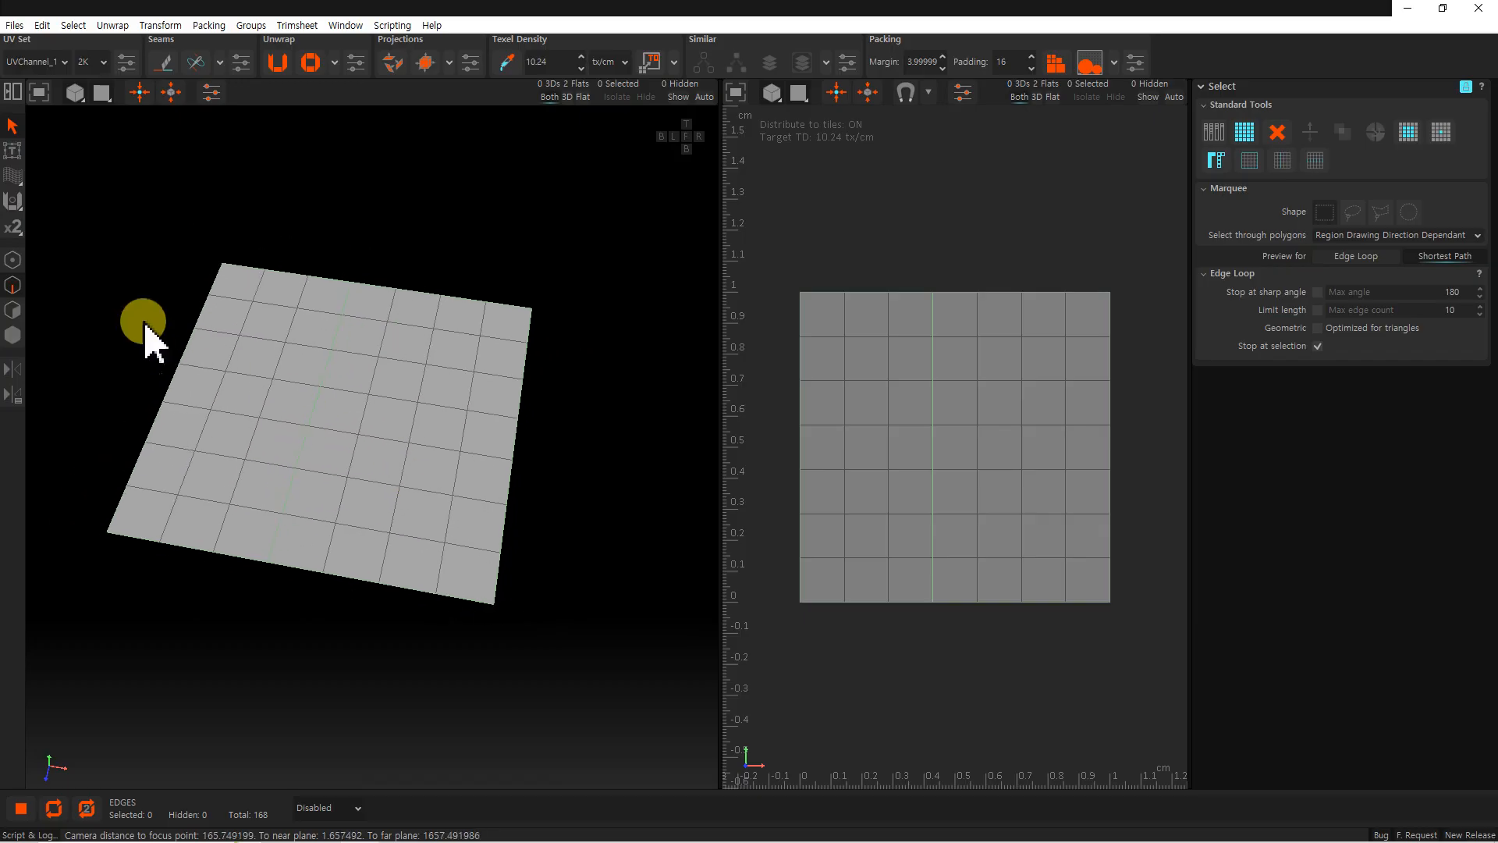
click(14, 286)
double_click(434, 316)
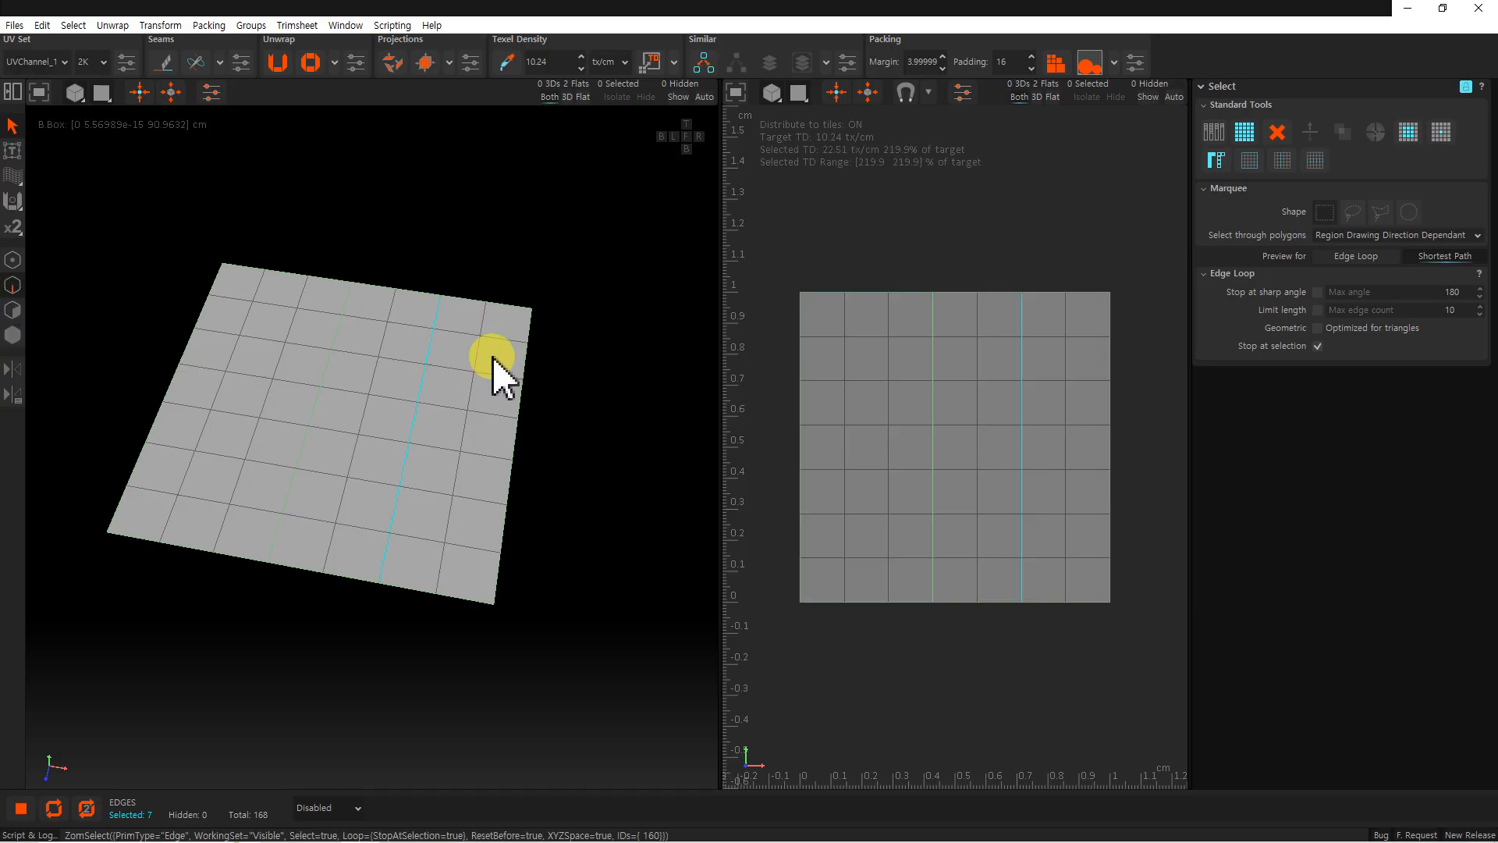
key(c)
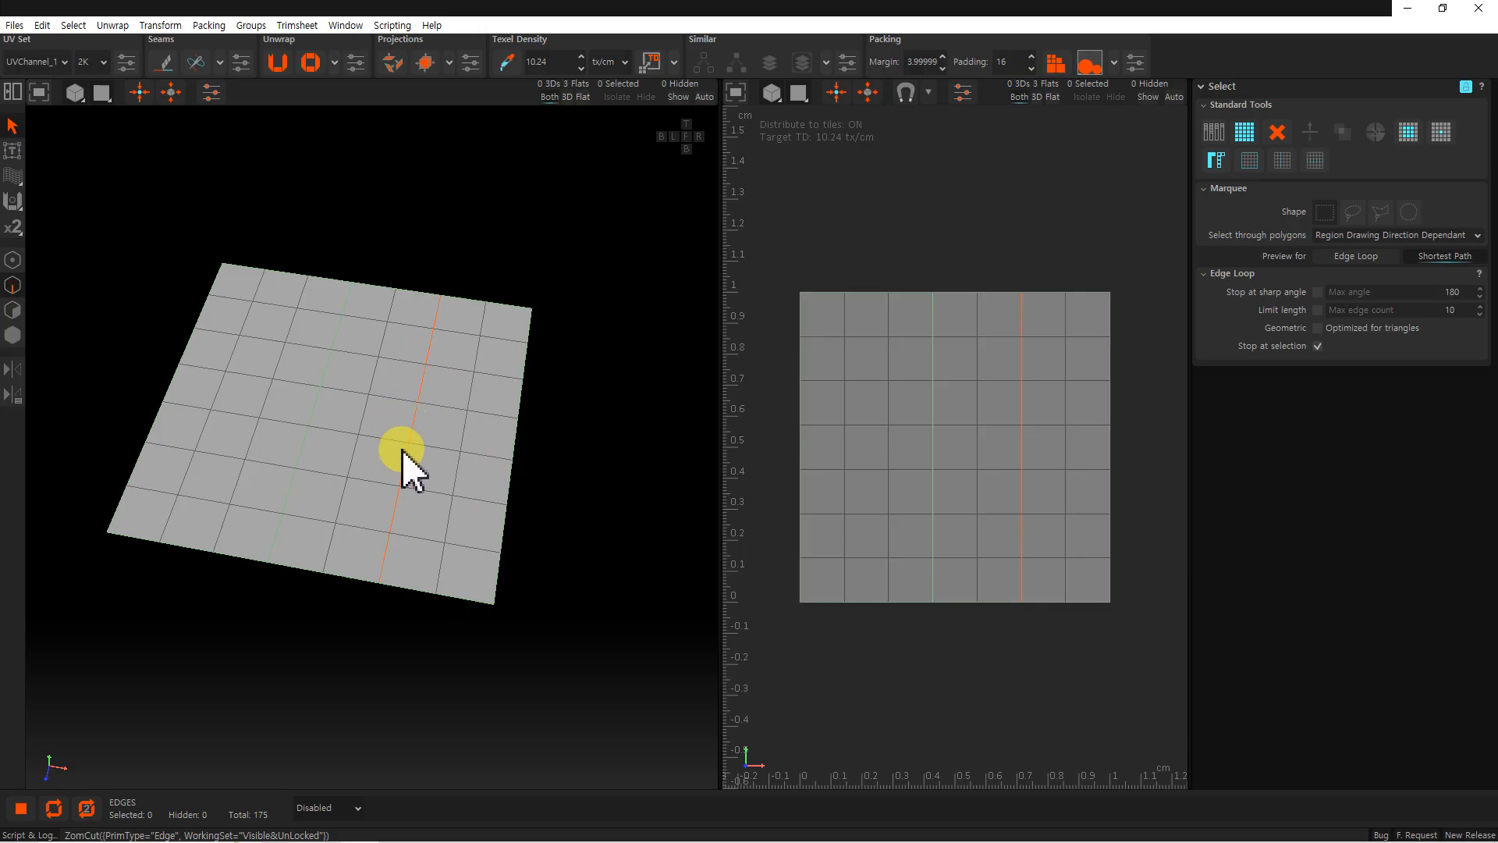
double_click(439, 320)
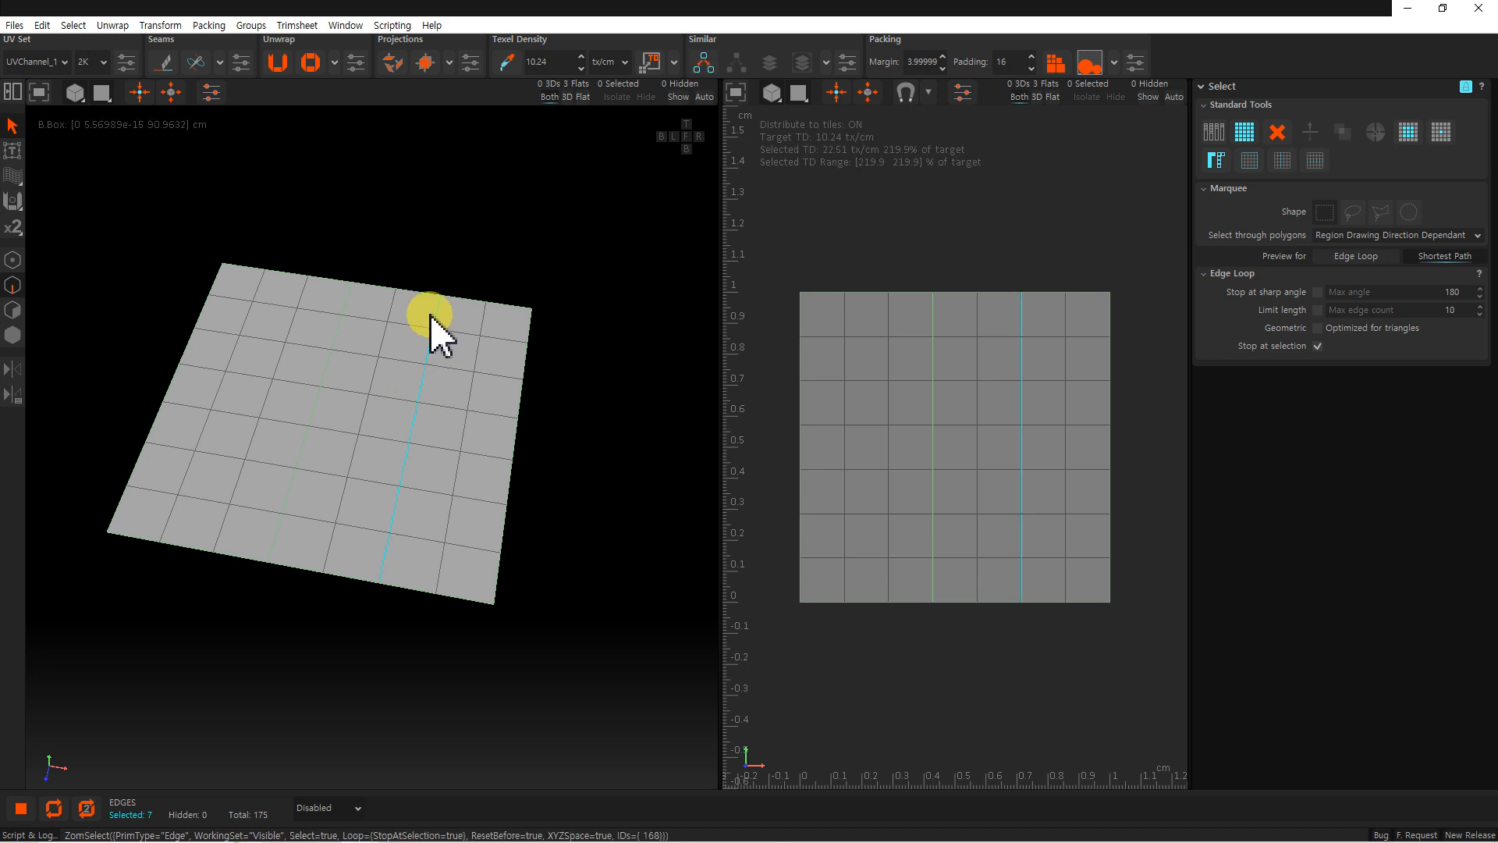
key(w)
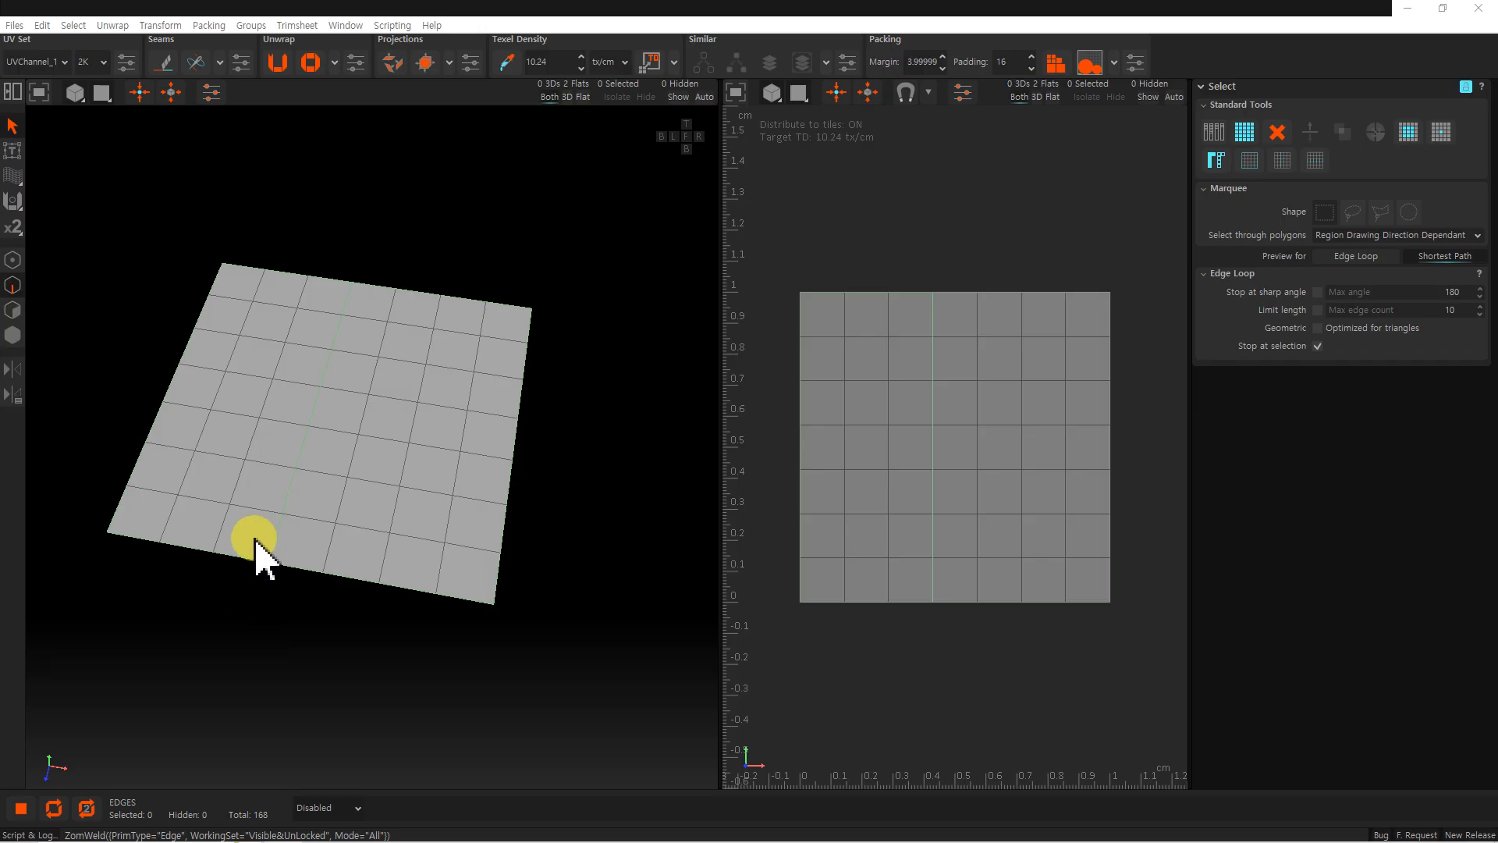
Switch to 3ds Max and select the plane's elements to examine whether its left and right parts are separate.
mouse_move(528, 827)
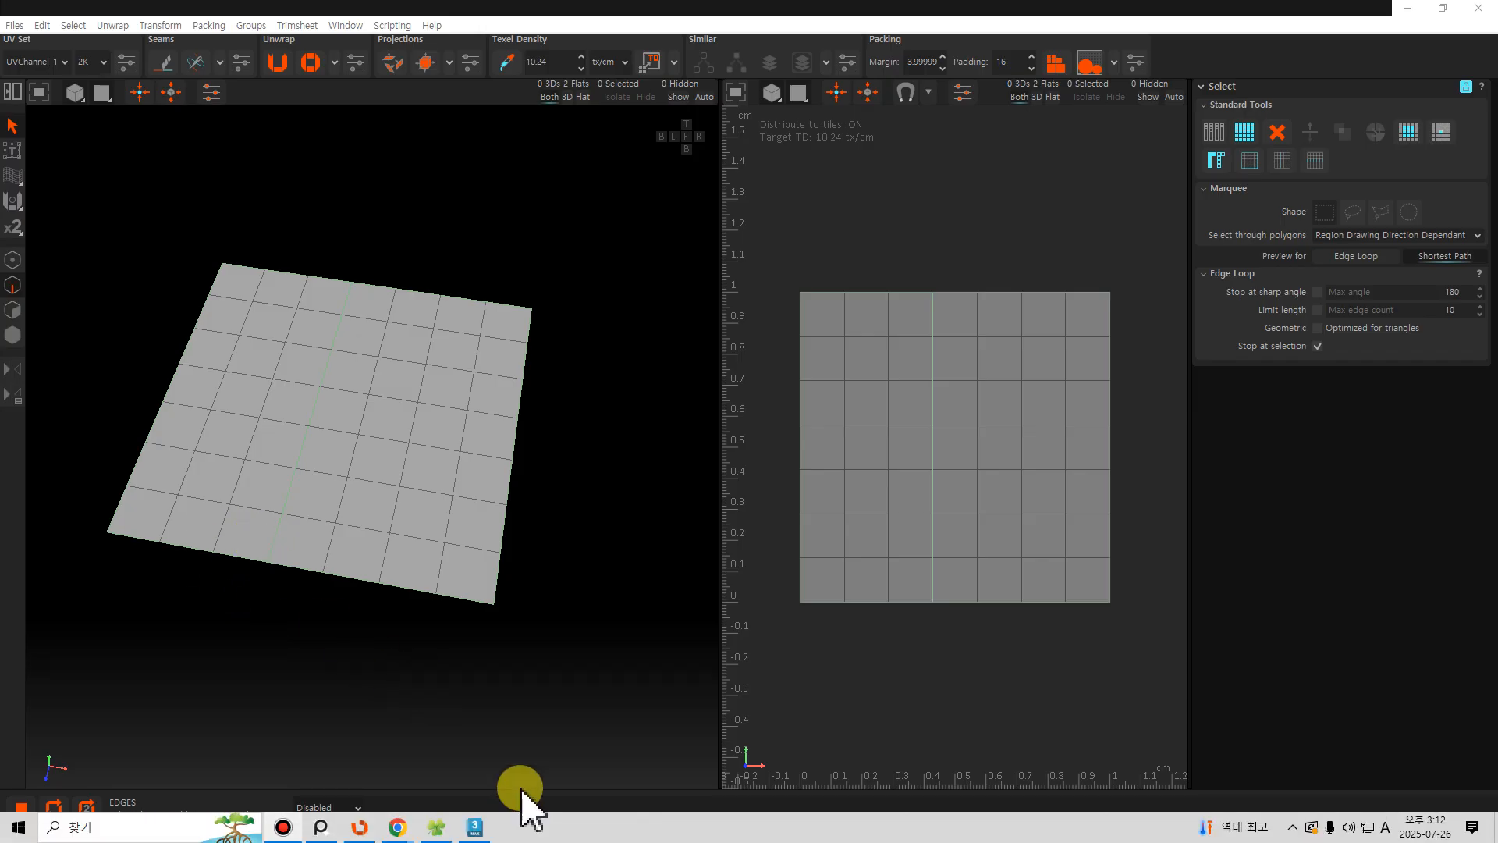
click(476, 828)
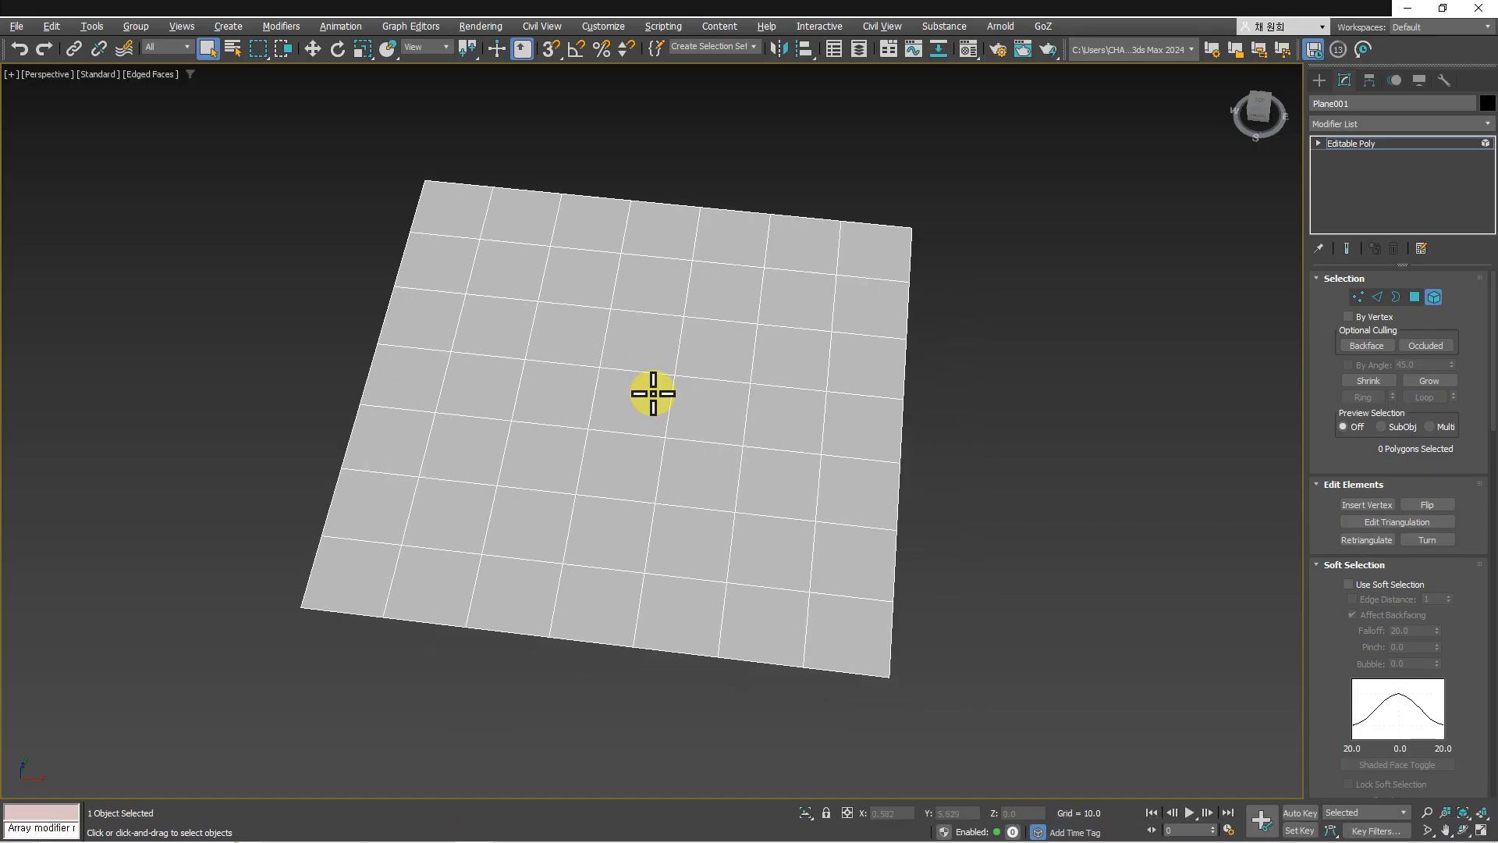
click(748, 477)
drag(271, 197, 846, 546)
click(429, 712)
click(445, 439)
Try moving the plane's left element away and undo the move.
key(w)
drag(553, 393, 399, 379)
key(ctrl+z)
drag(686, 445, 664, 490)
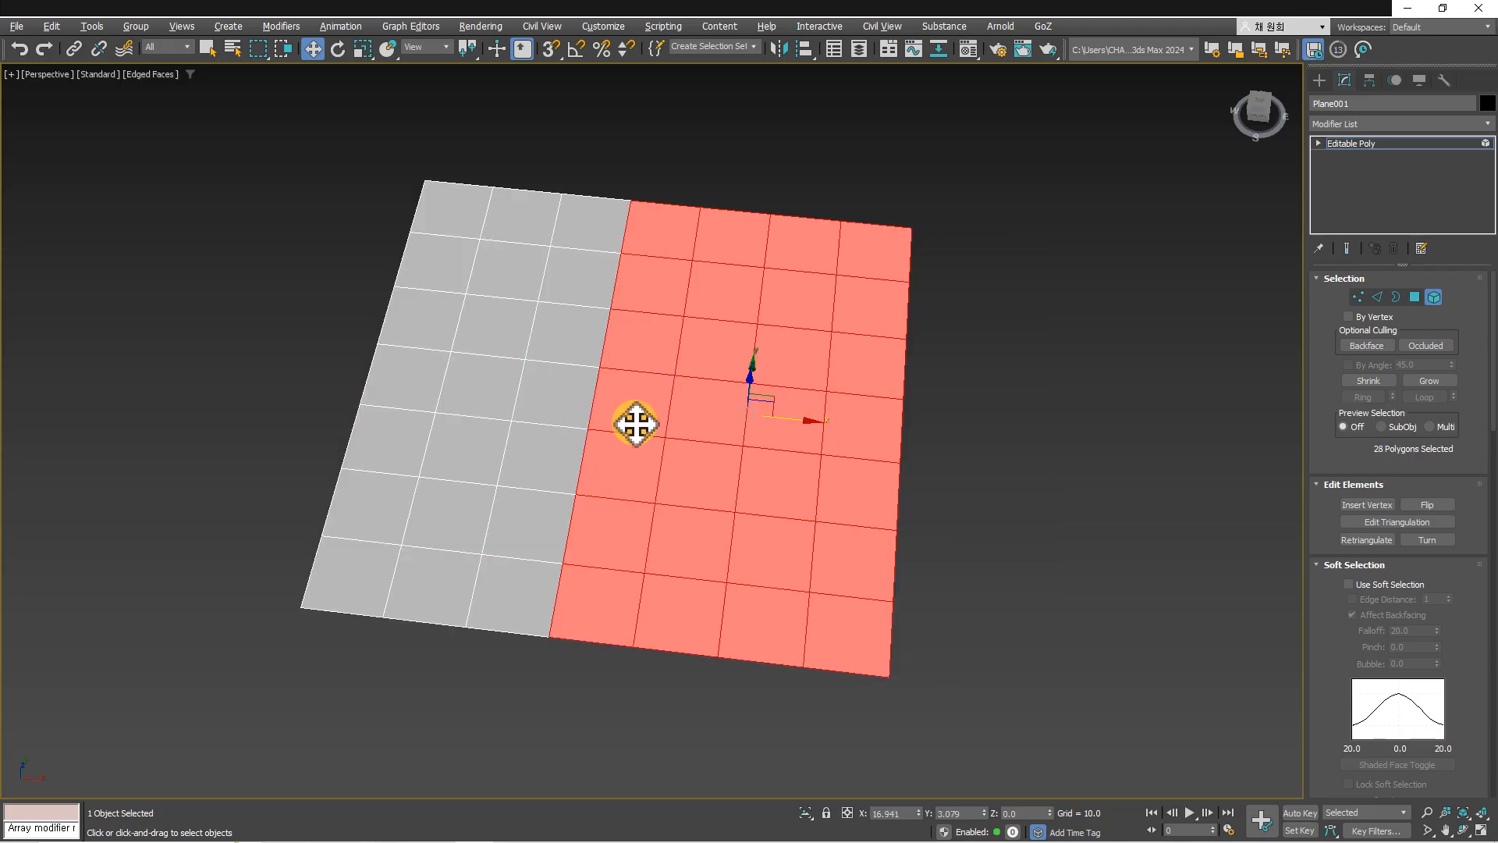
Select the vertices along the border between the plane's two elements and weld them.
alt+middle_drag(634, 434, 623, 421)
key(1)
drag(528, 161, 609, 741)
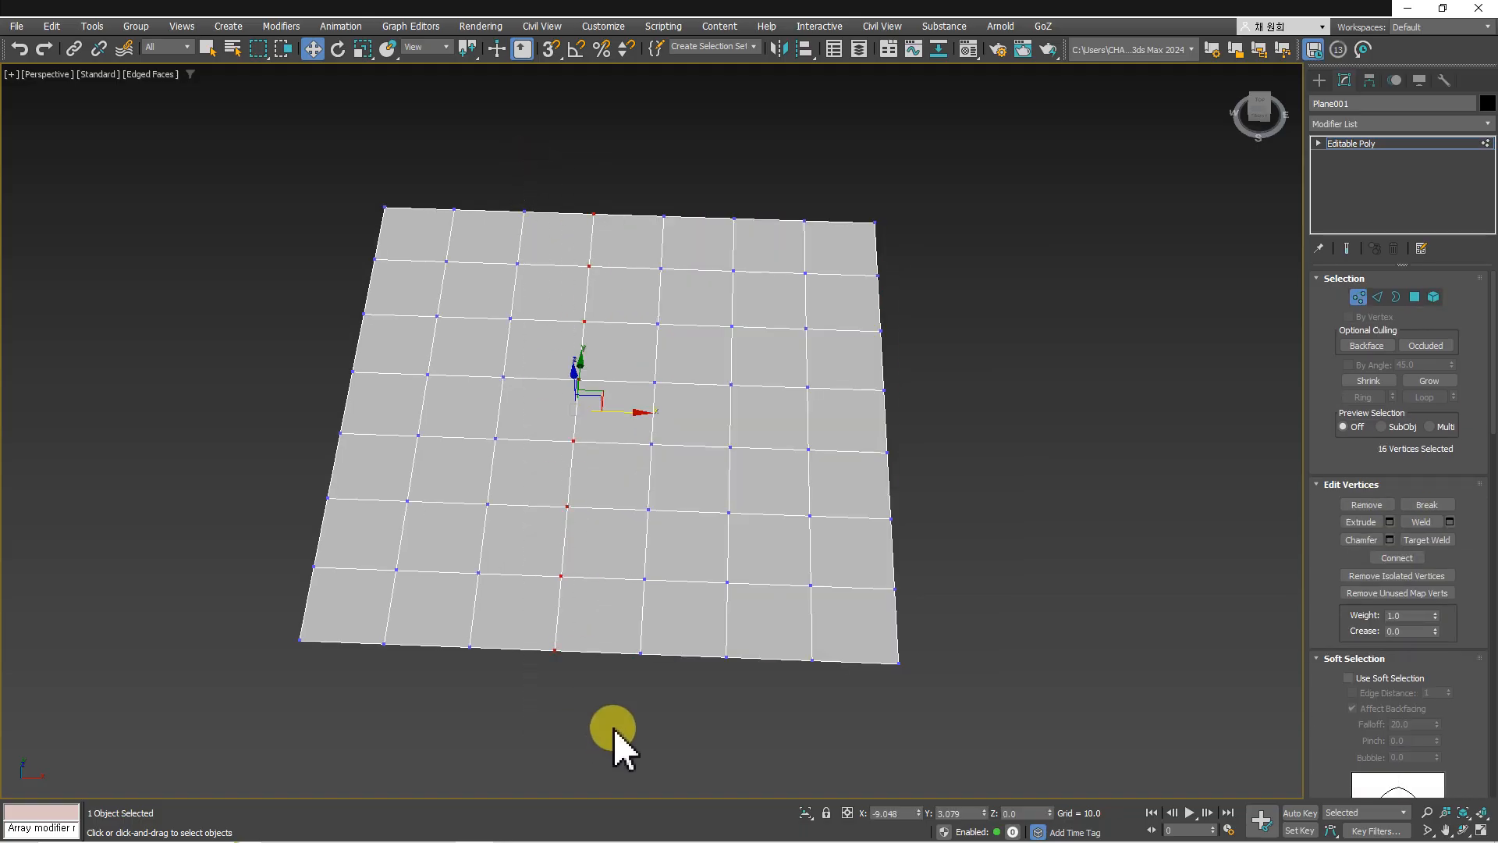
right_click(614, 449)
click(570, 628)
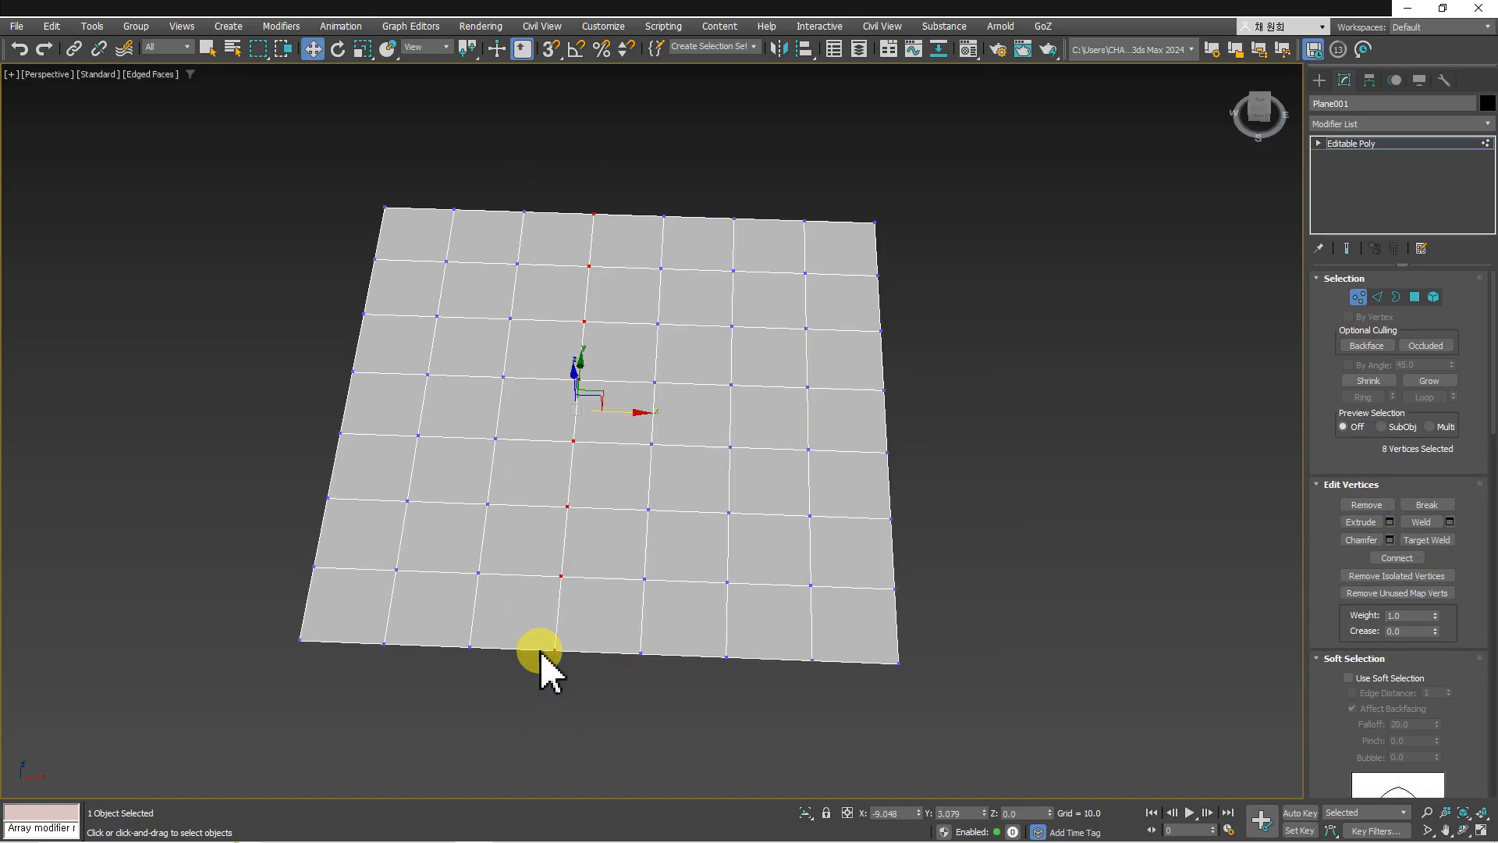
Select the plane in element mode to check how far the welded element extends.
key(5)
click(605, 586)
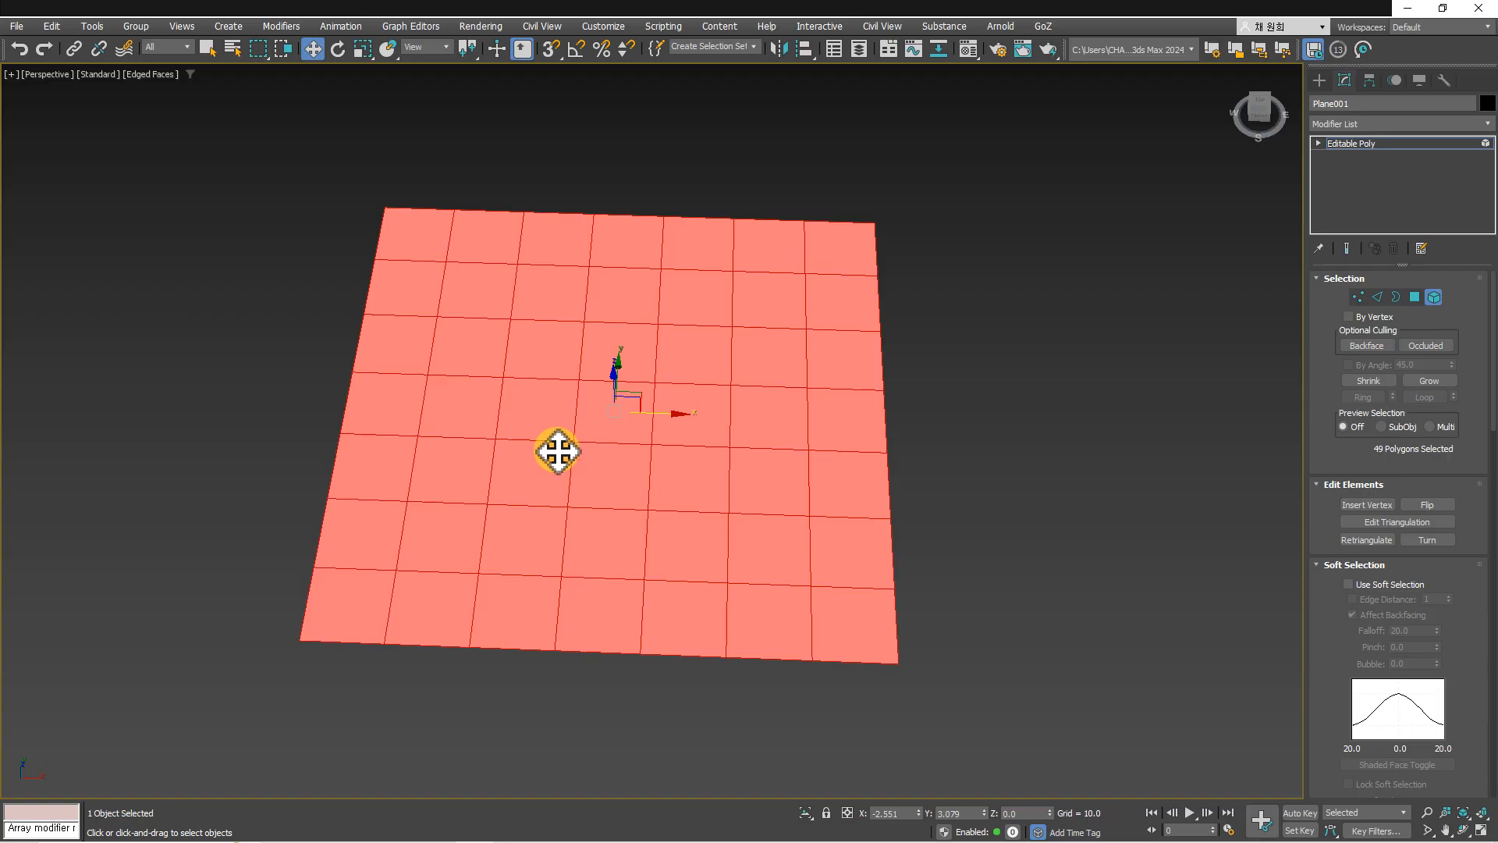
alt+middle_drag(534, 468, 528, 465)
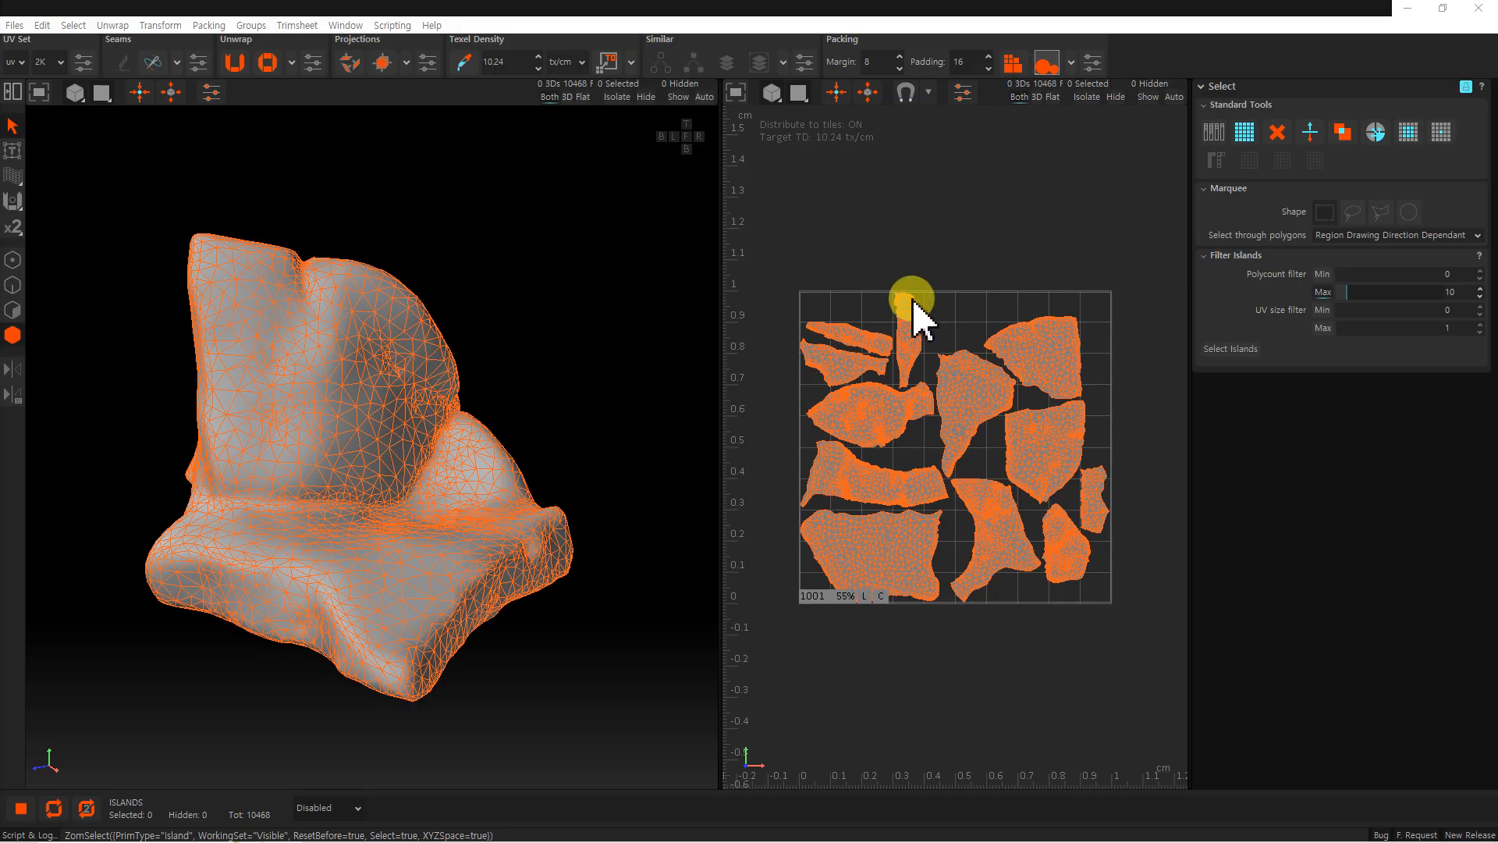
Switch to RizomUV, select all UV islands and join them with Magnet Weld, leaving nothing selected.
click(998, 235)
drag(761, 234, 1217, 703)
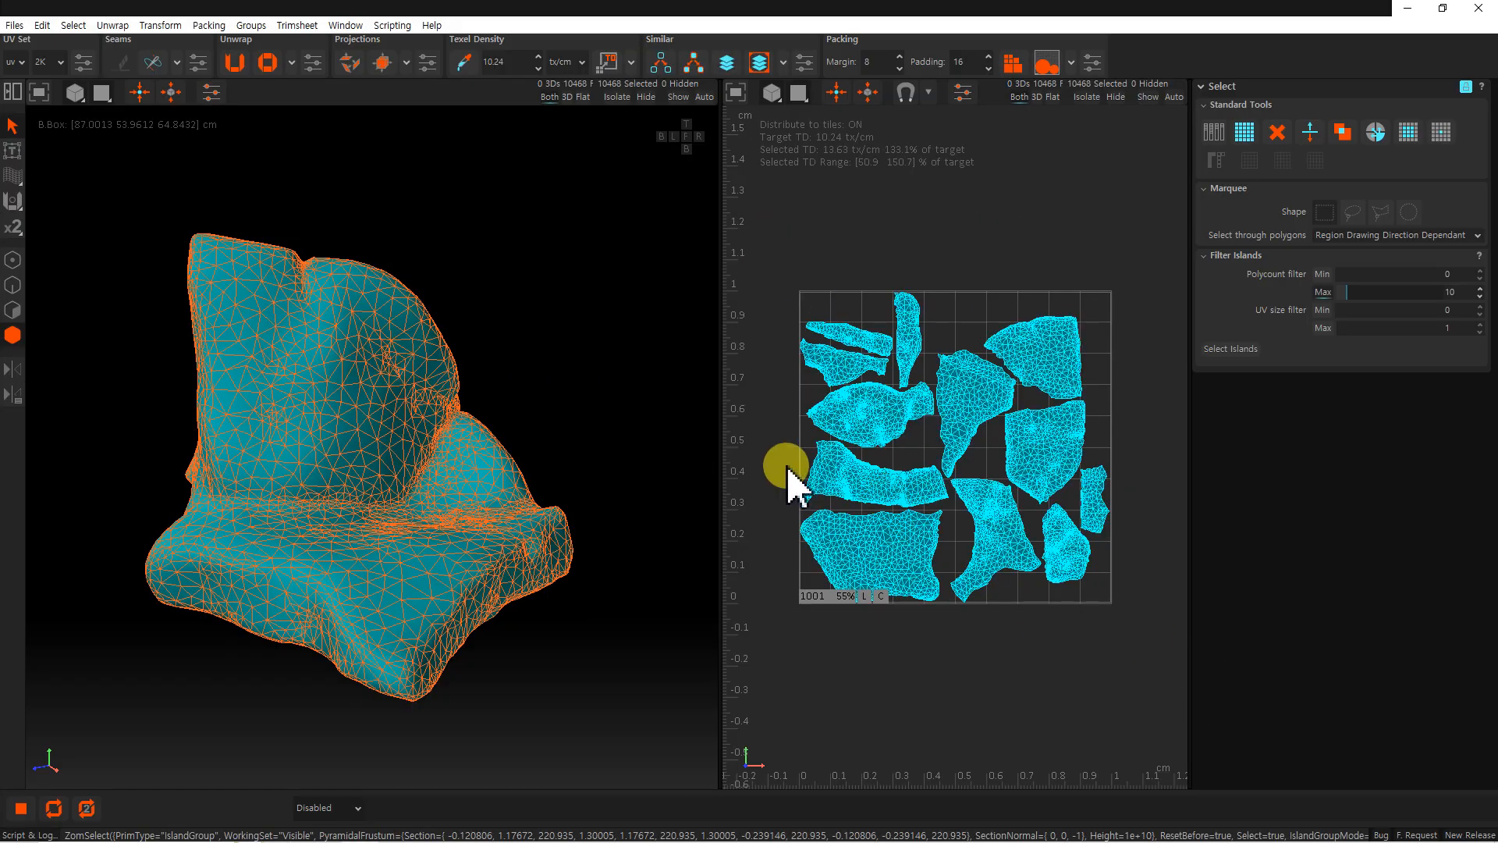
click(179, 66)
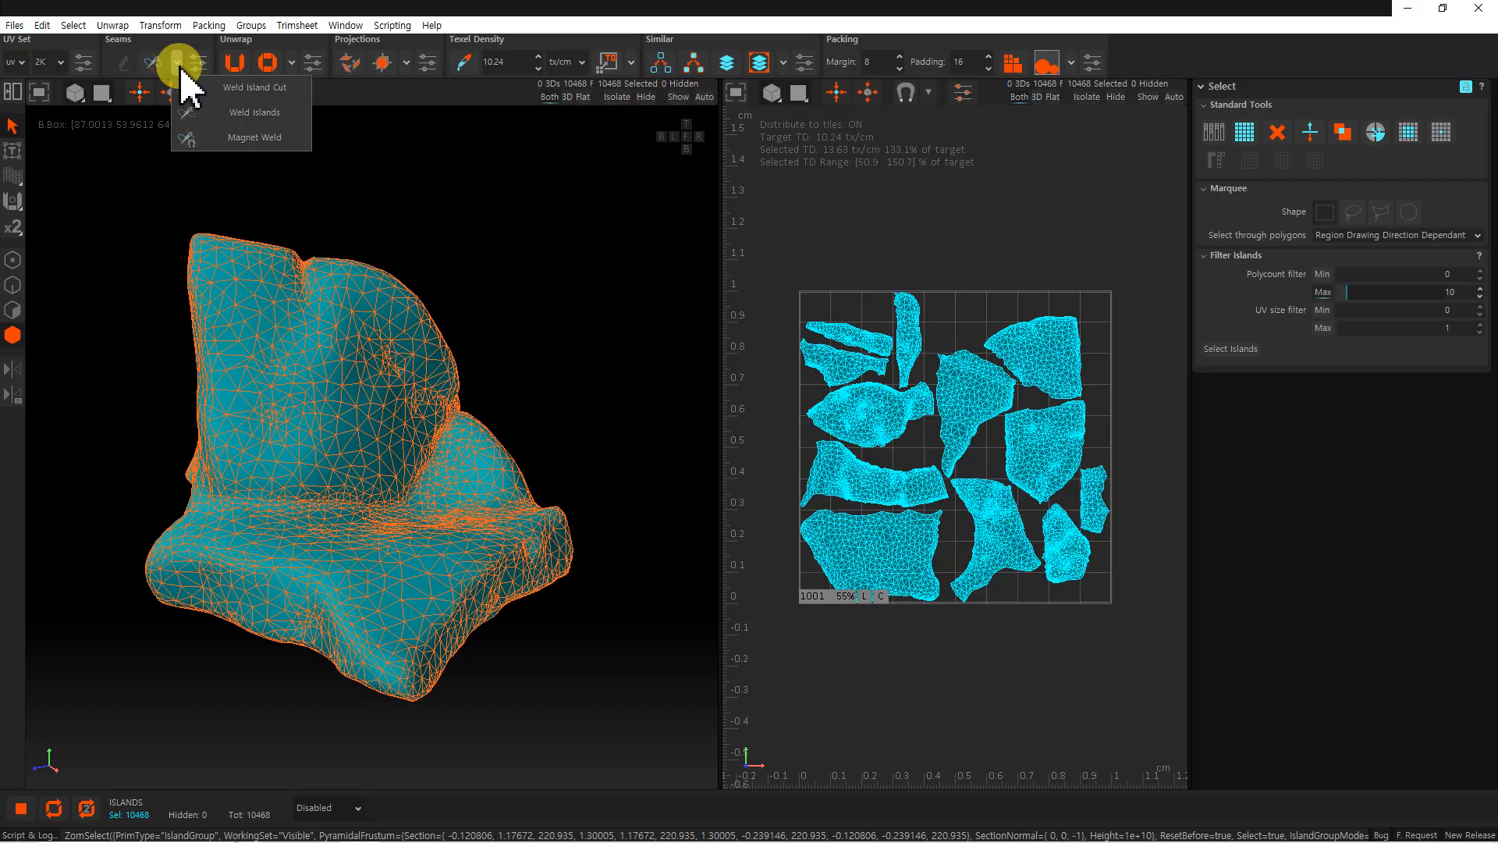
click(273, 141)
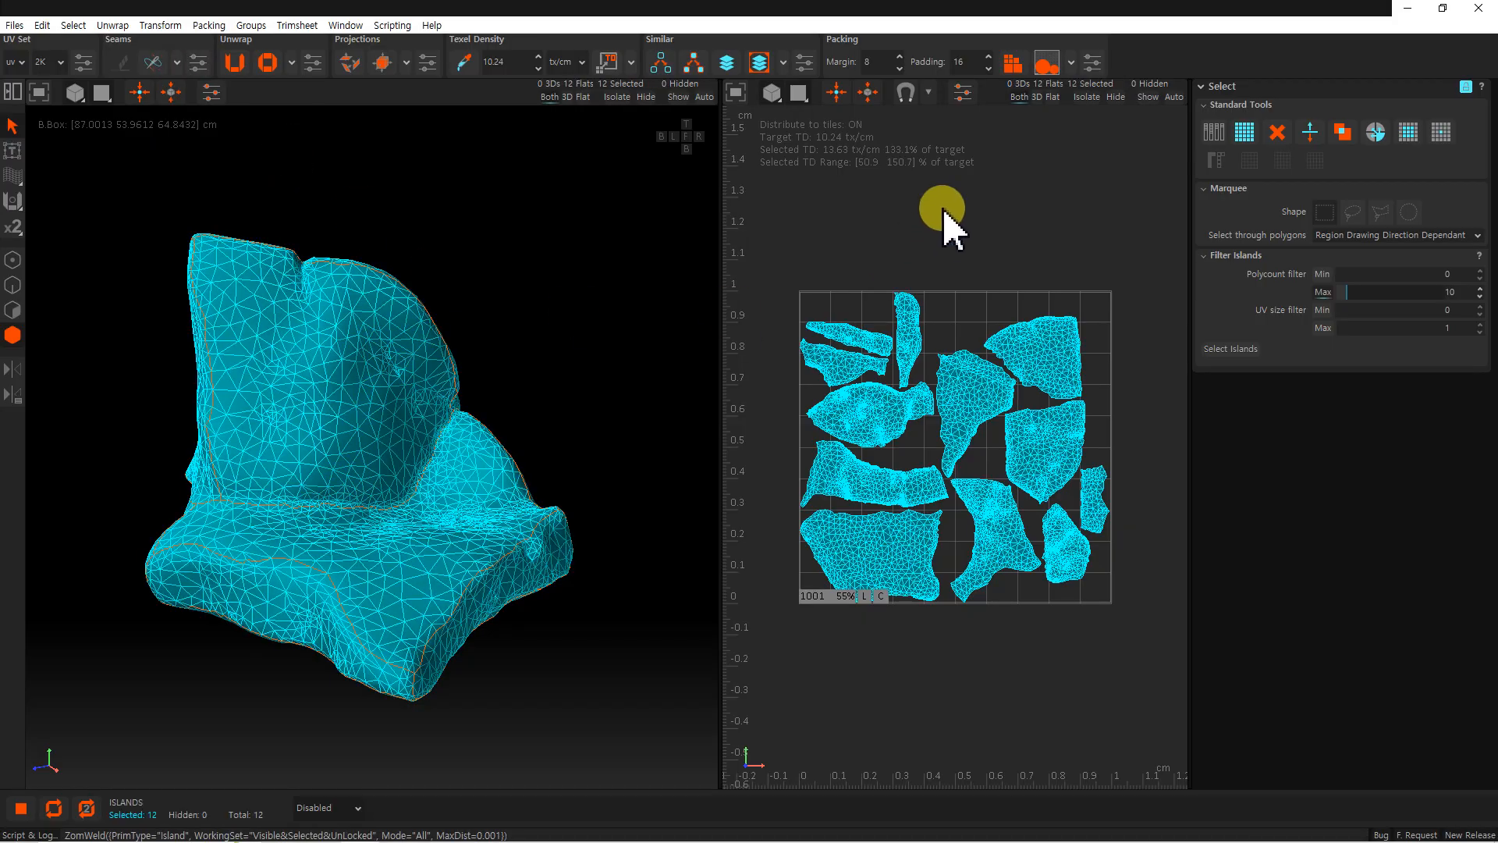
click(794, 480)
click(461, 534)
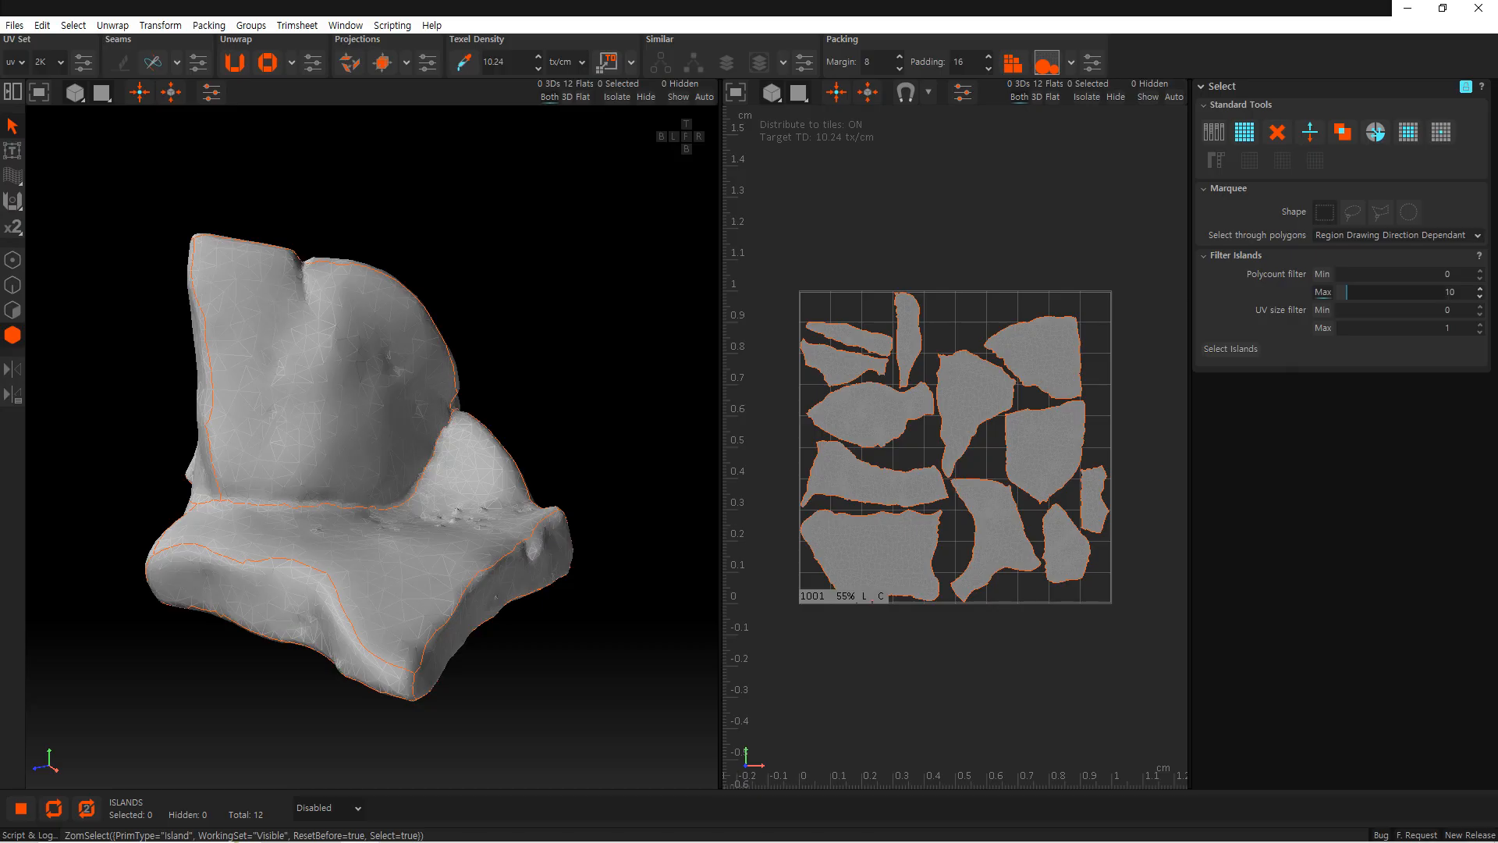
click(115, 644)
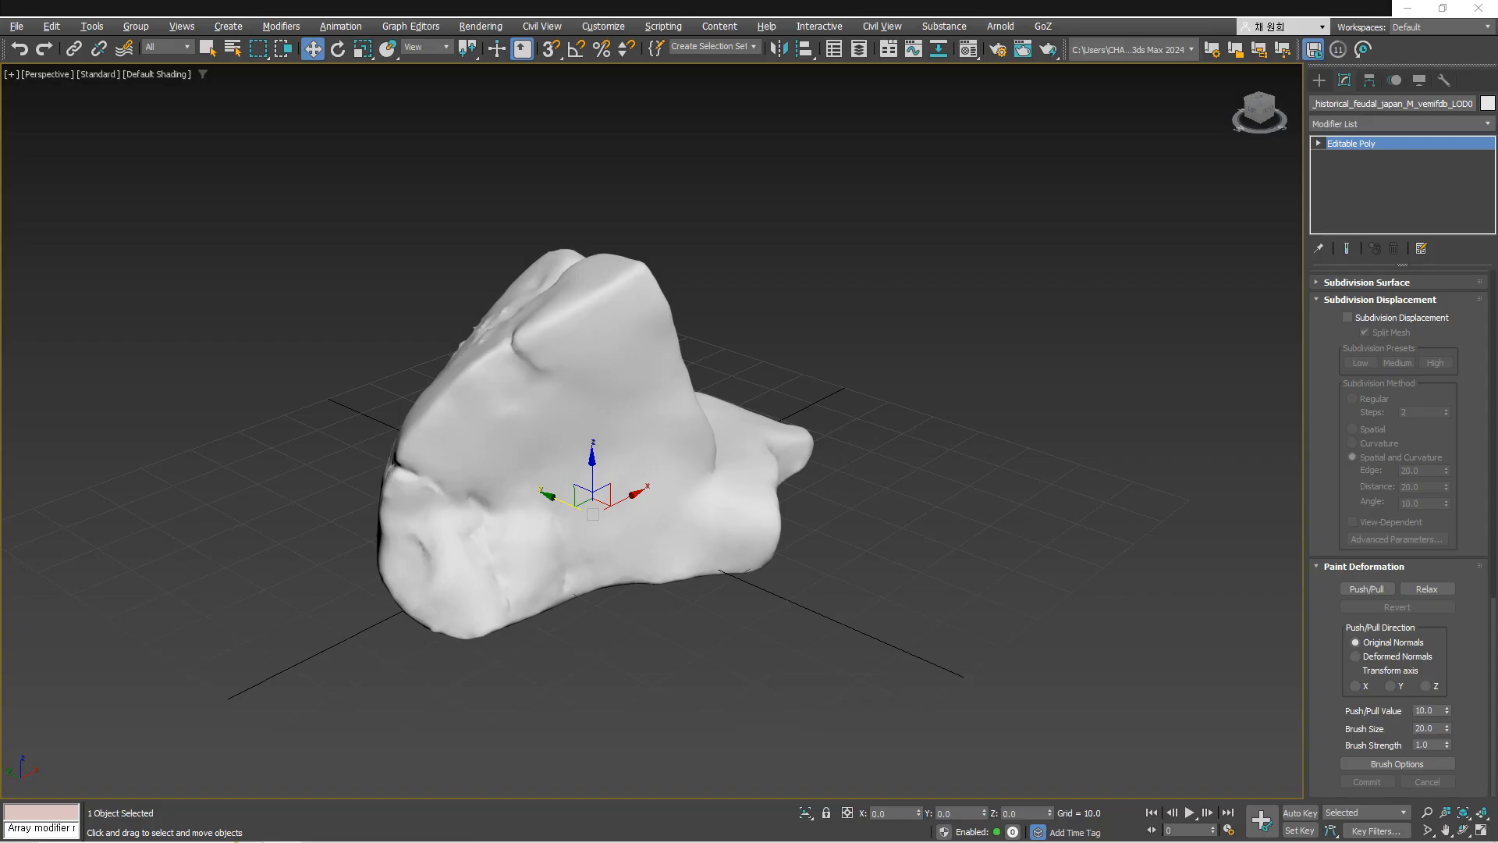
Switch to 3ds Max, apply Unwrap UVW to the rock to examine its UV layout, and undo the modifier.
alt+middle_drag(505, 459, 516, 462)
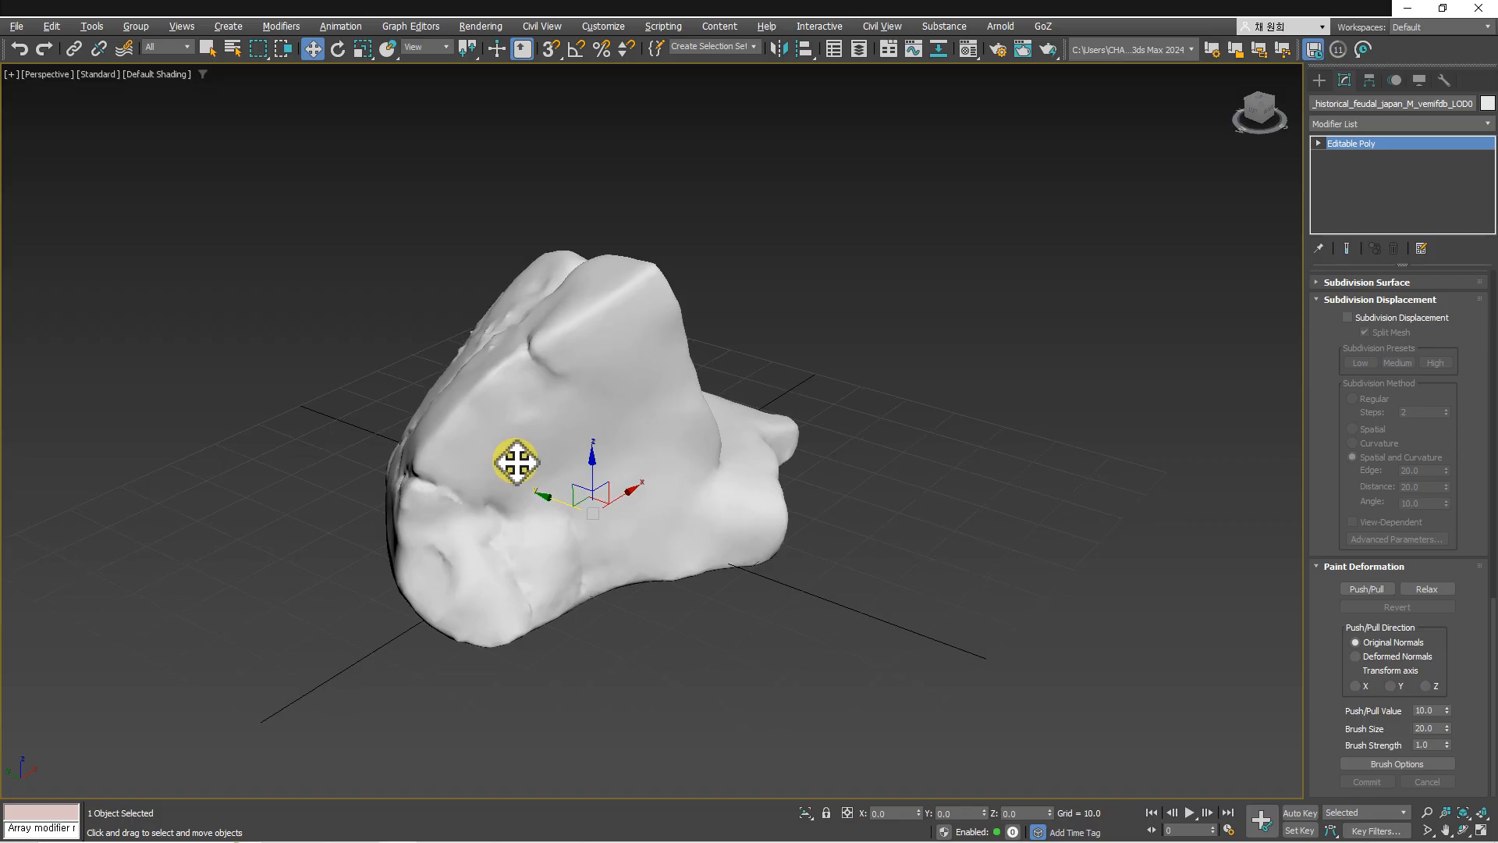
right_click(632, 477)
click(646, 785)
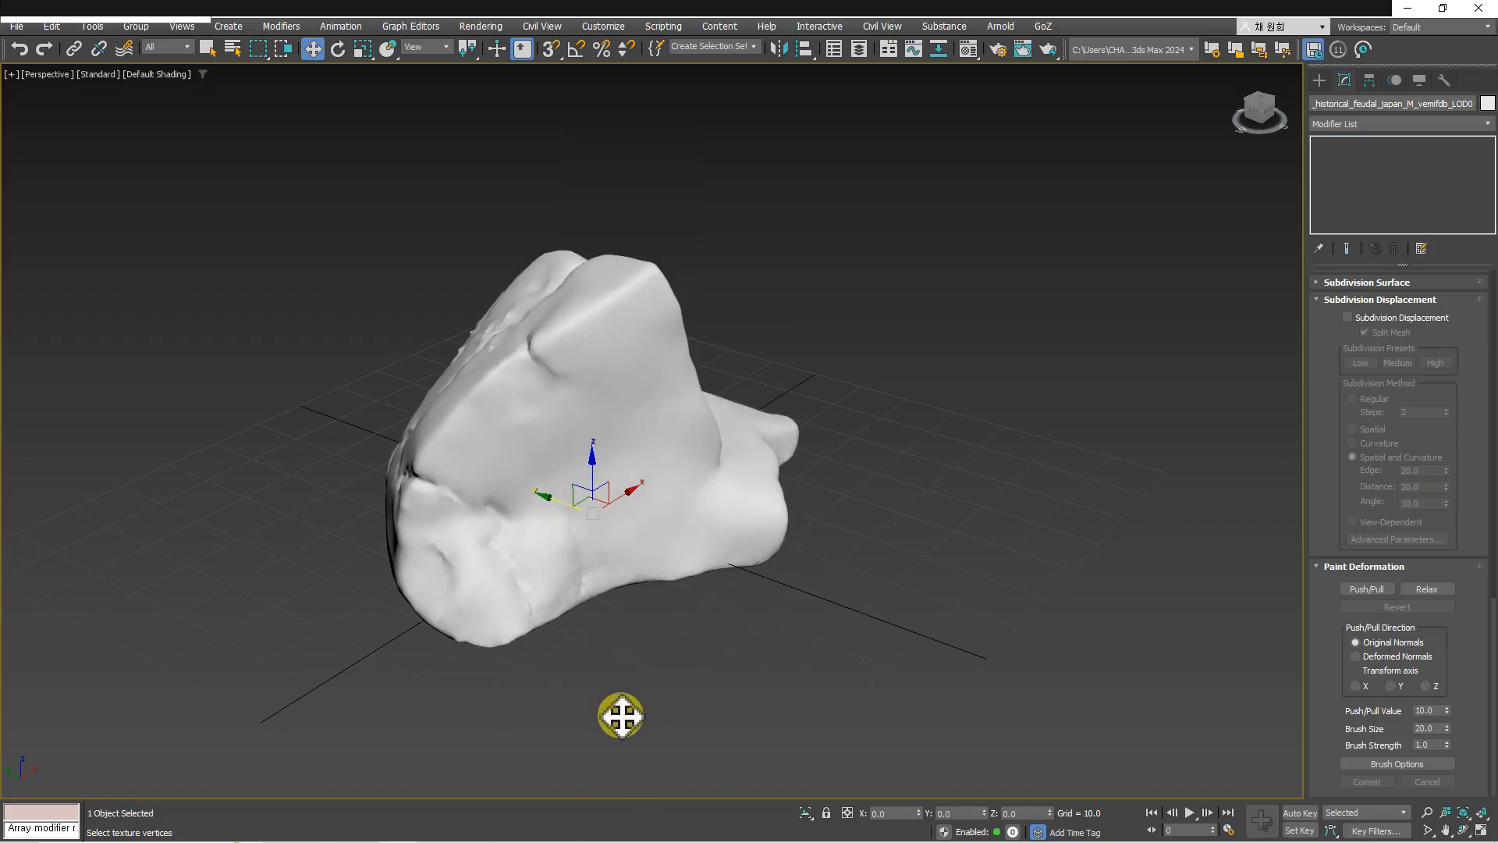
click(702, 284)
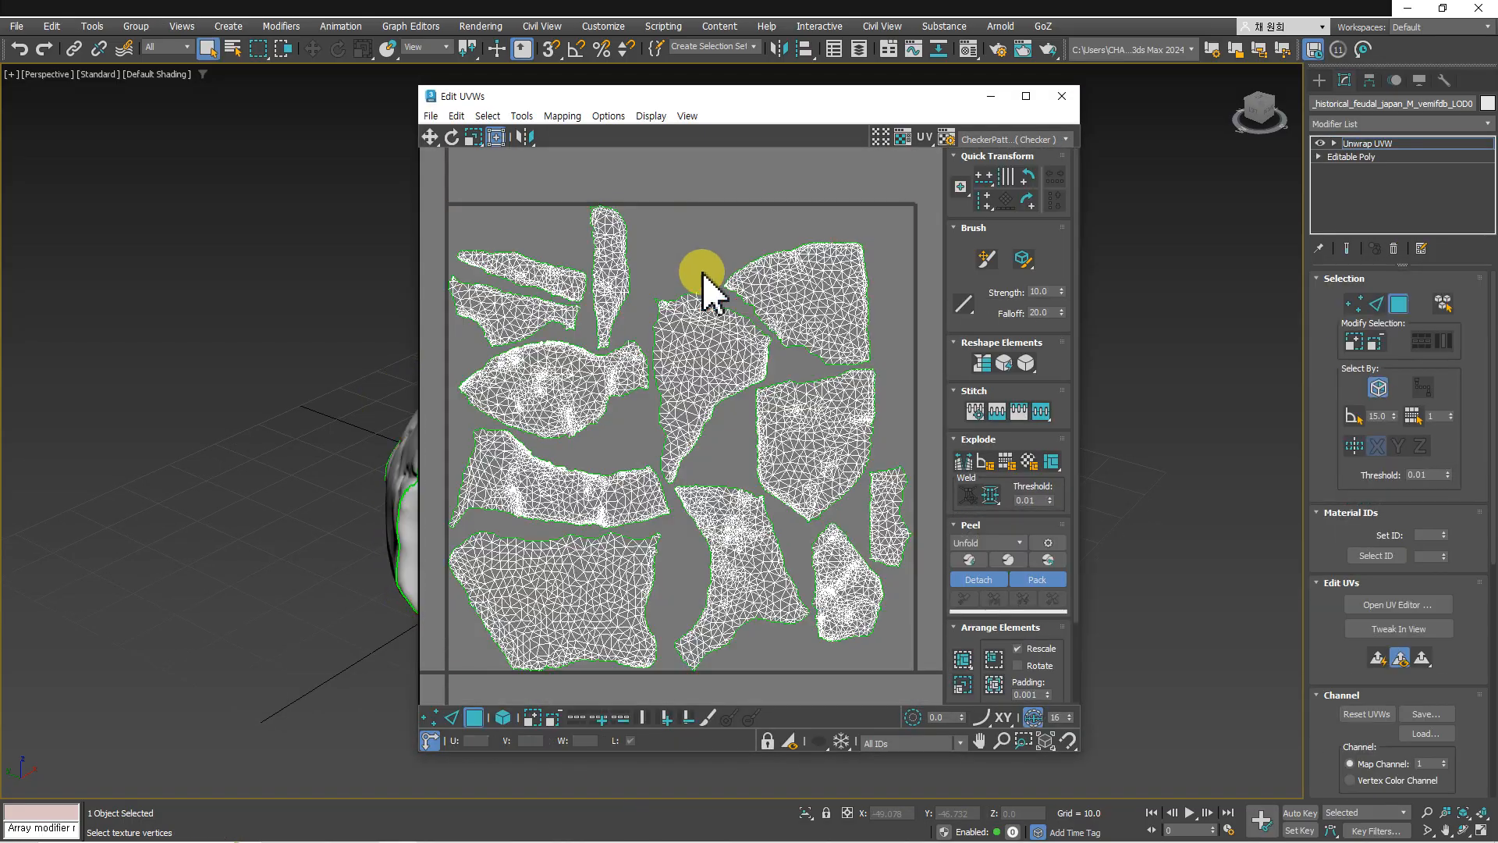
key(ctrl+z)
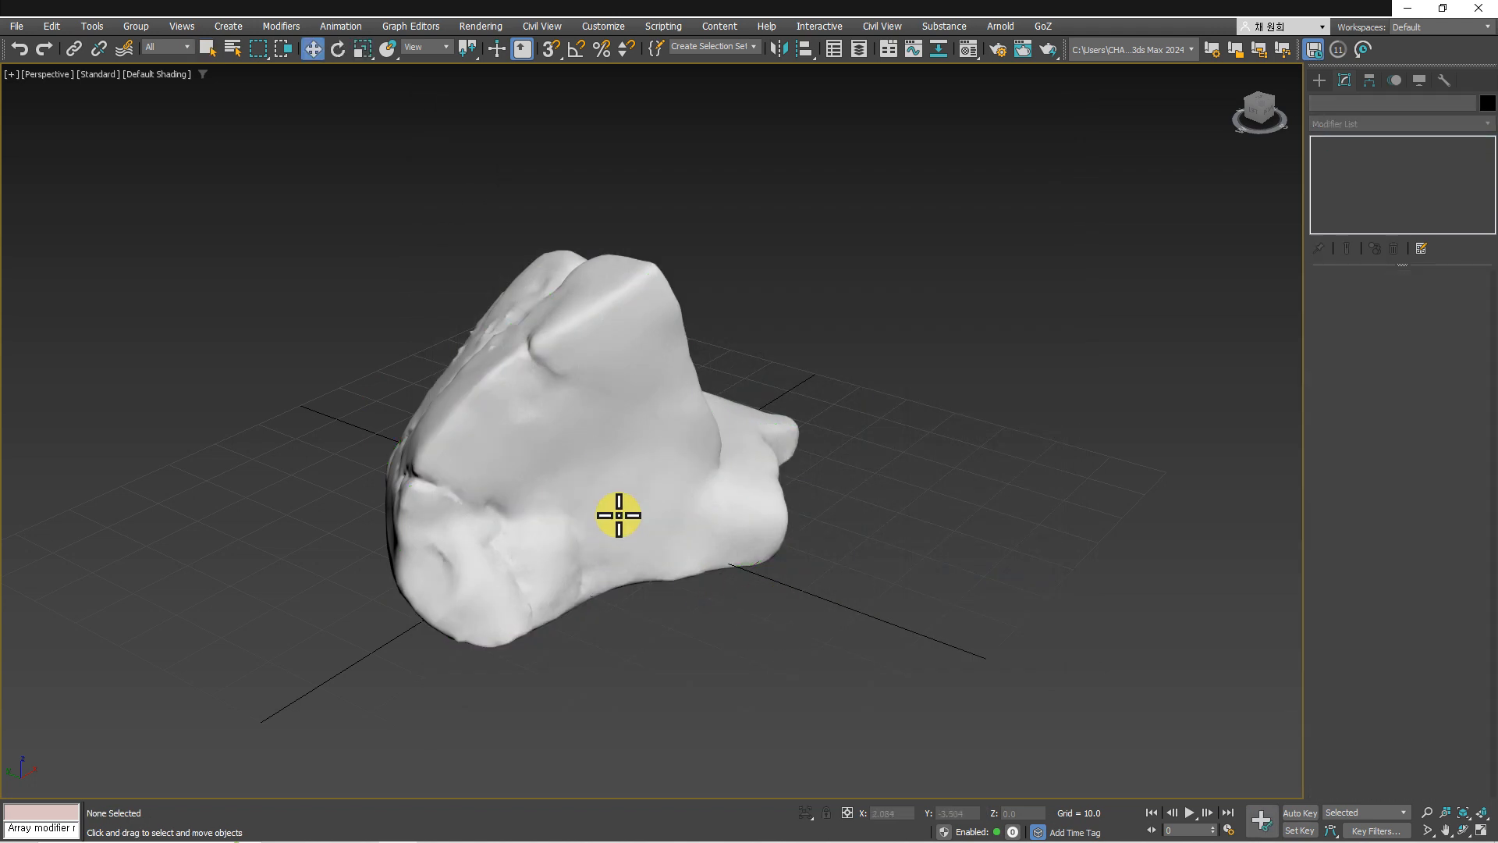
Clone the rock and place the copy so that it overlaps the original.
mouse_move(592, 459)
shift+mouse_down()
mouse_move(594, 597)
mouse_move(776, 612)
mouse_move(803, 605)
mouse_move(791, 583)
shift+mouse_up()
click(756, 503)
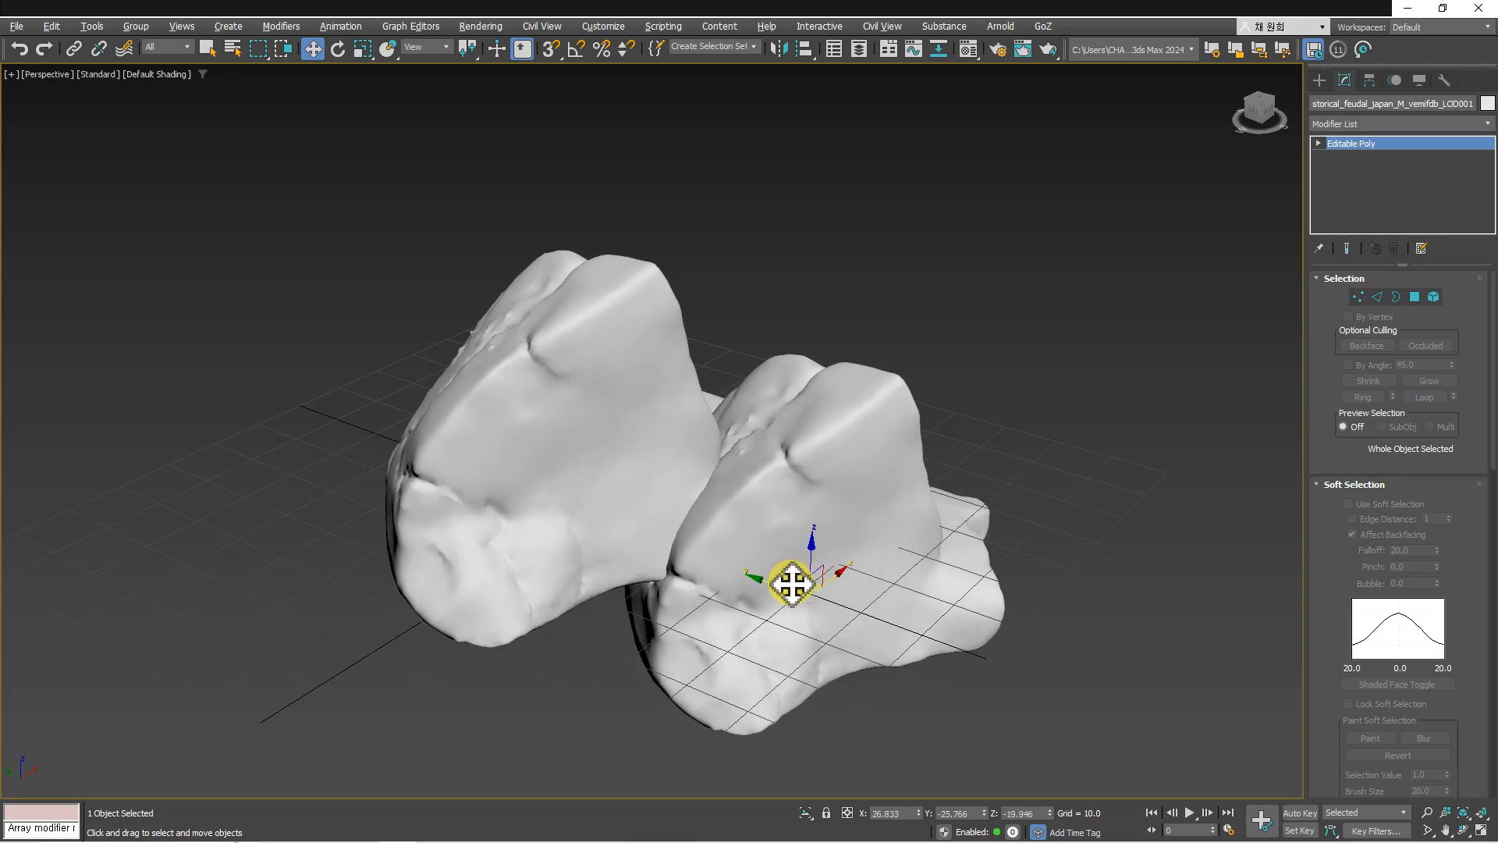
alt+middle_drag(792, 584, 746, 565)
Subtract the copy from the original rock with ProBoolean.
drag(362, 301, 455, 445)
right_click(319, 425)
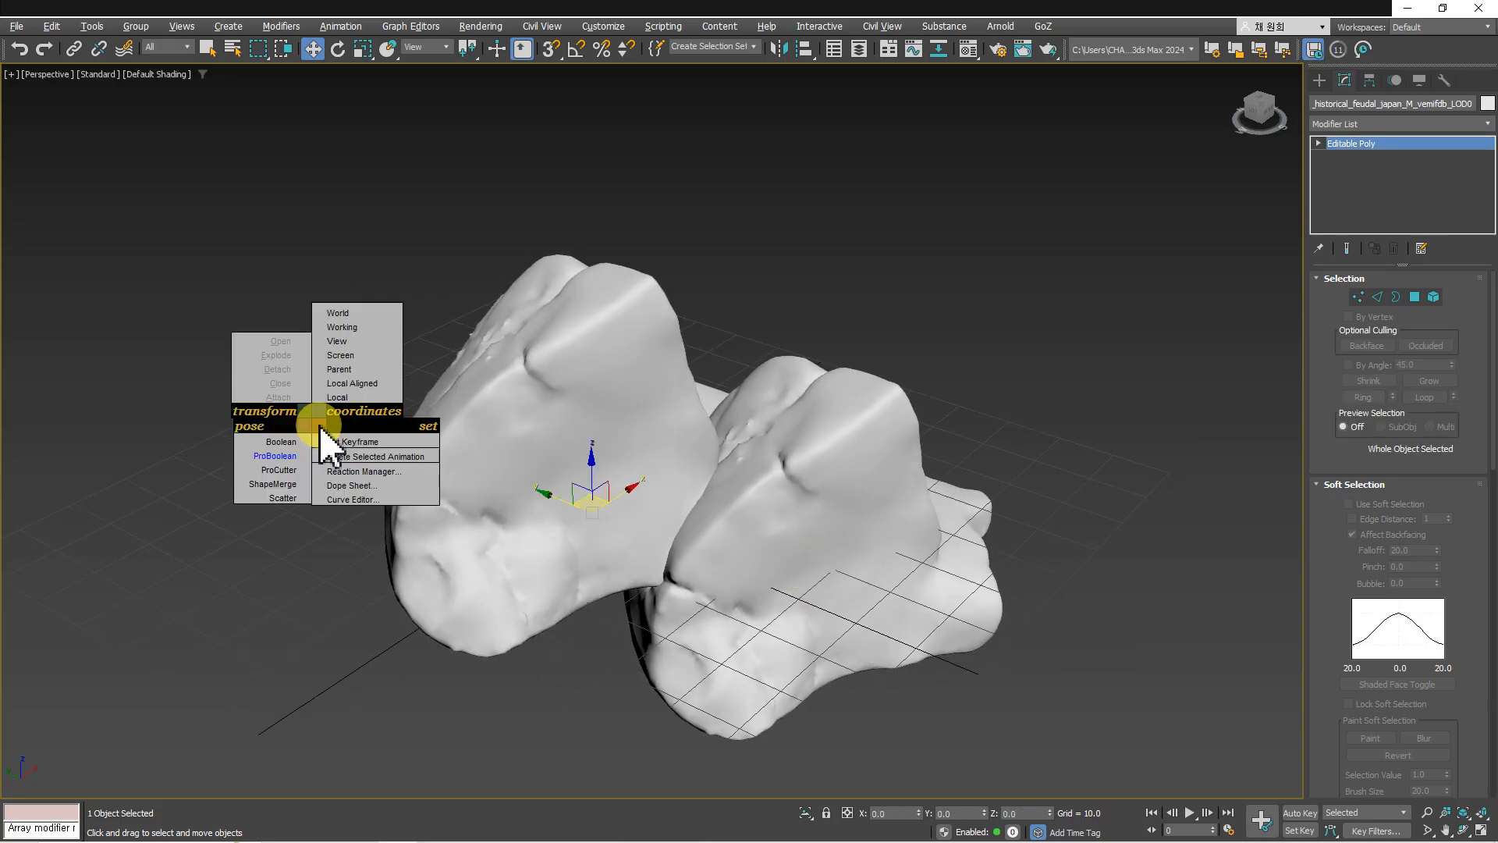
click(288, 457)
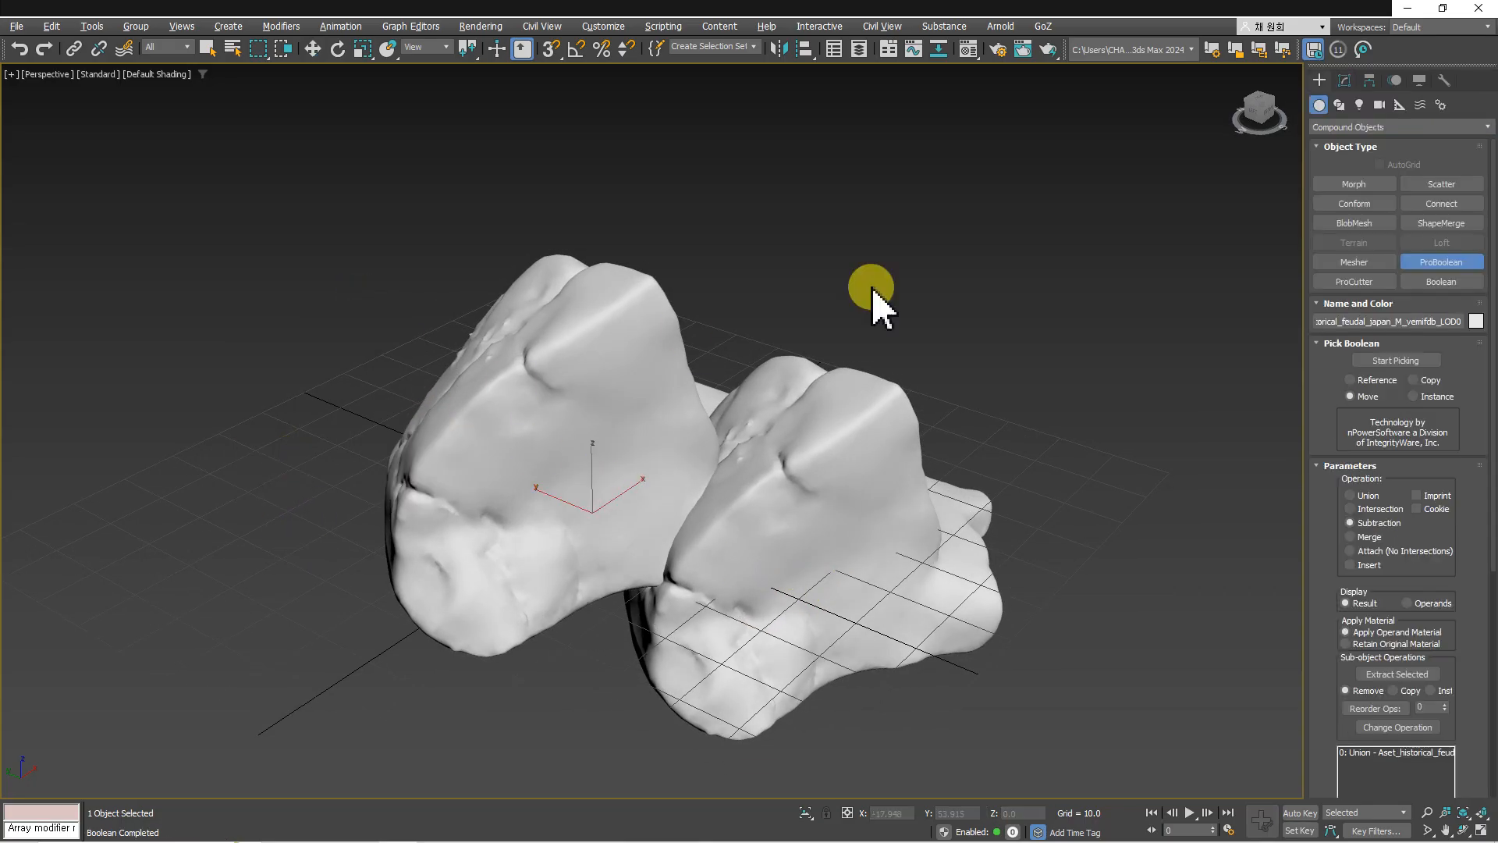
click(1376, 361)
click(856, 503)
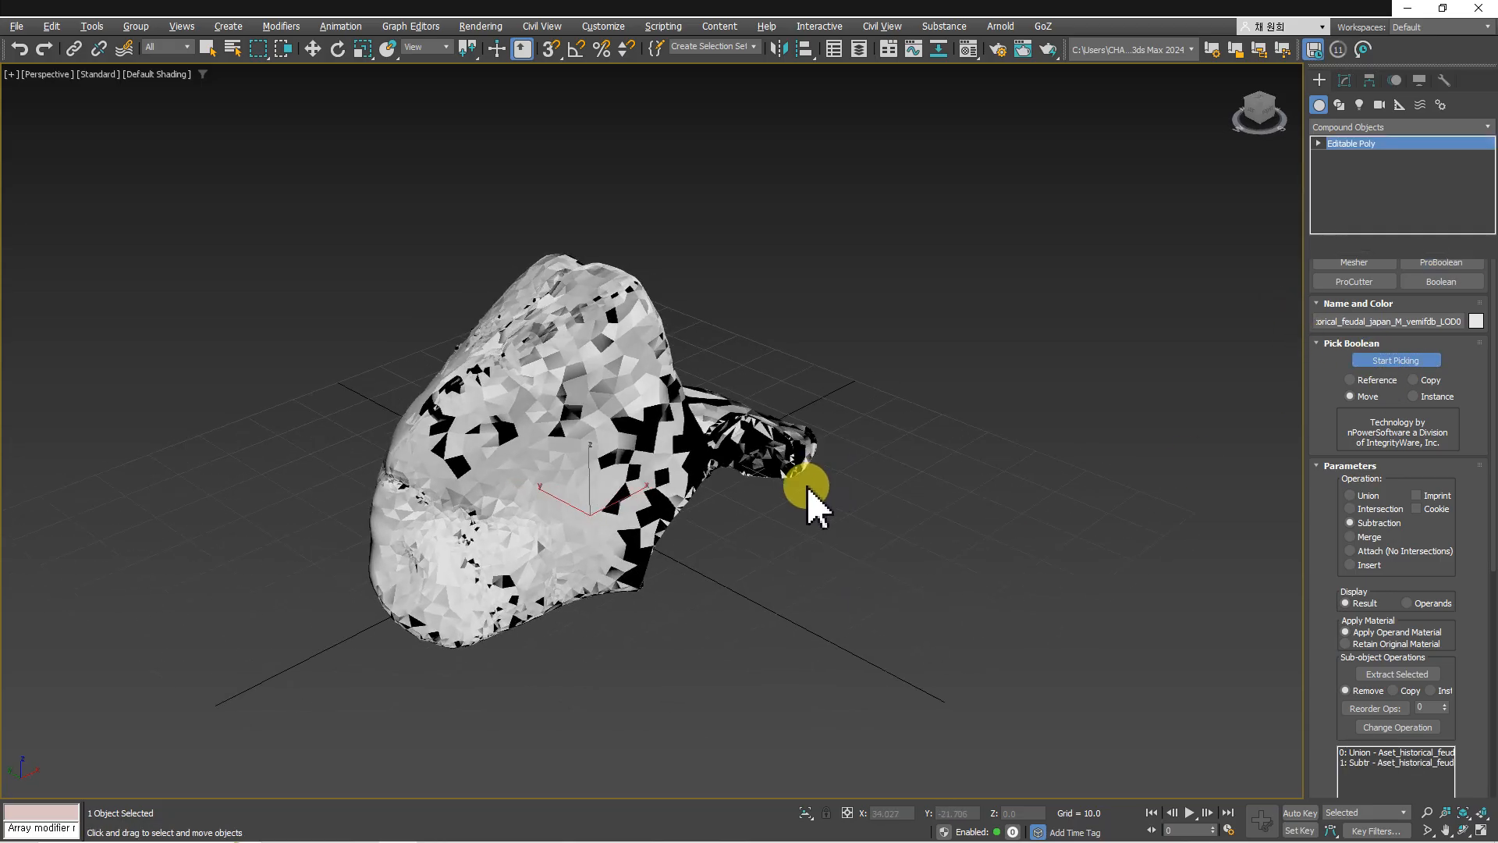
Apply Unwrap UVW to the boolean result and select a part of its UVs to examine the cut areas.
right_click(625, 490)
click(663, 792)
click(572, 402)
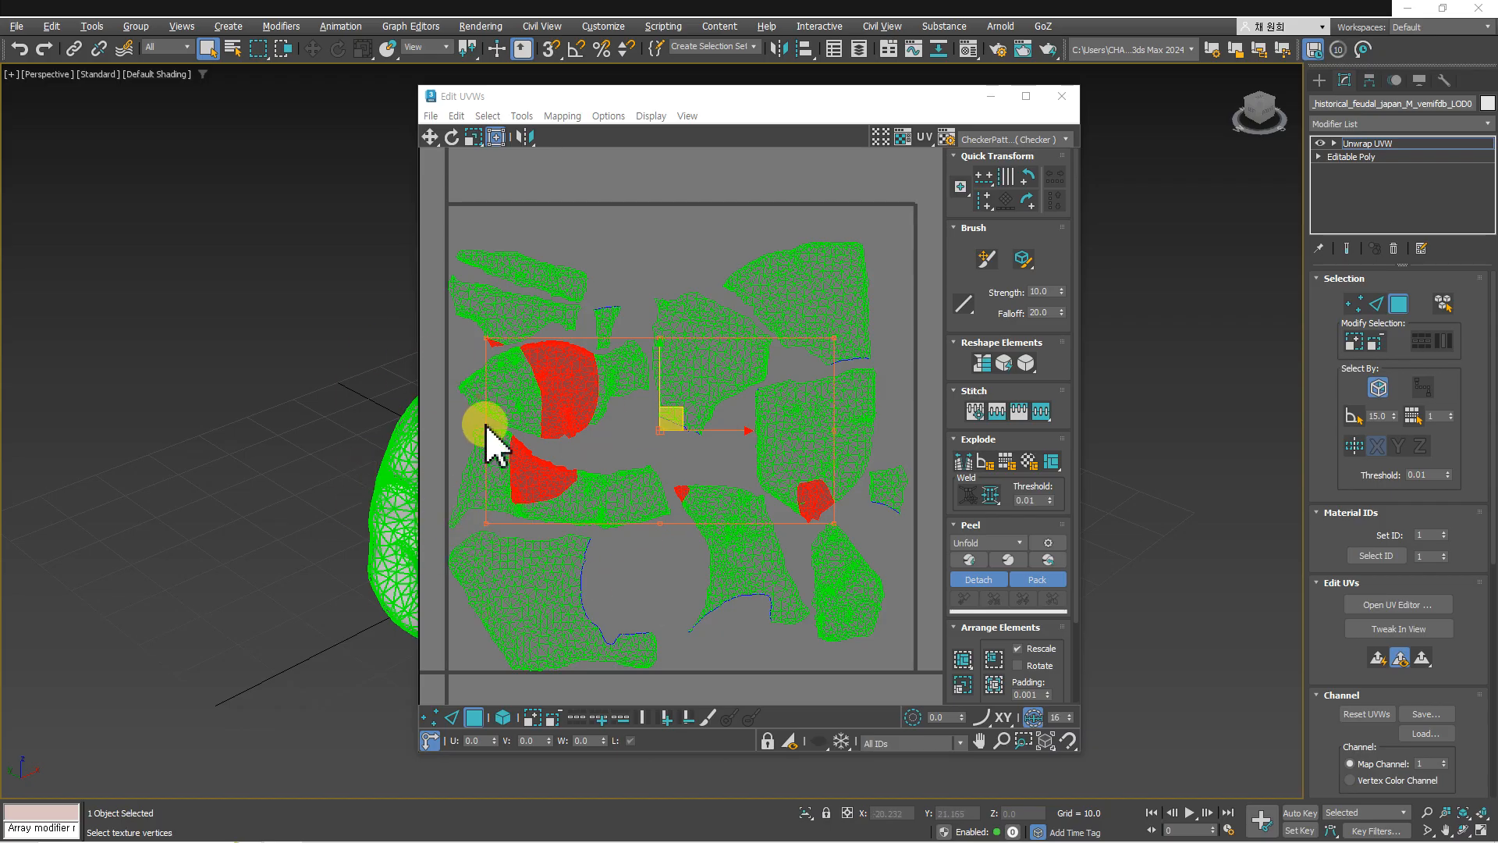
alt+middle_drag(341, 529, 349, 529)
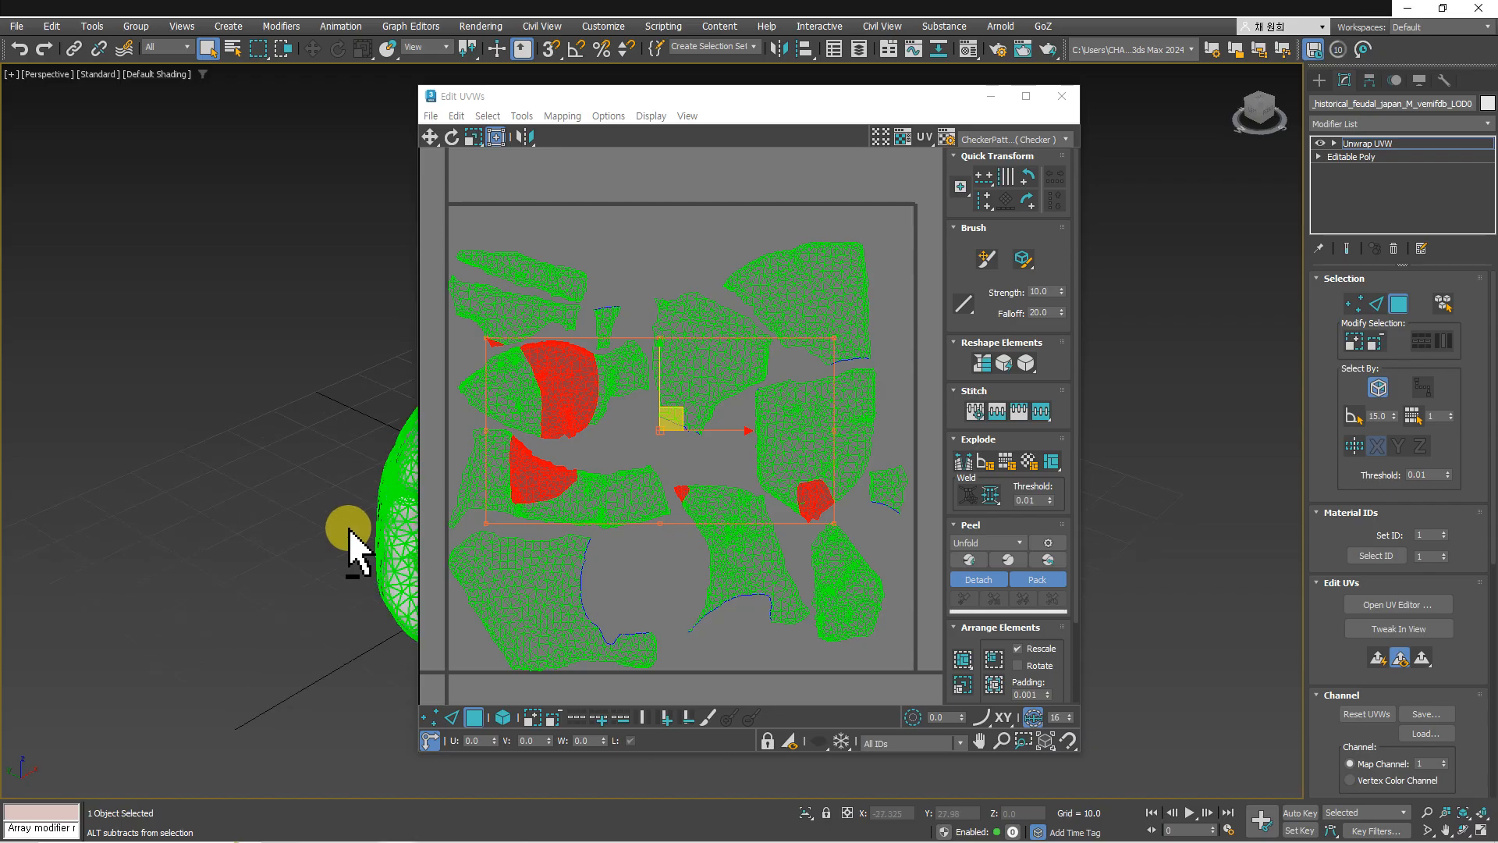
Undo the unwrap and the boolean subtraction, and delete the copied rock.
key(ctrl+z)
key(ctrl+z)
key(ctrl+z)
key(ctrl+z)
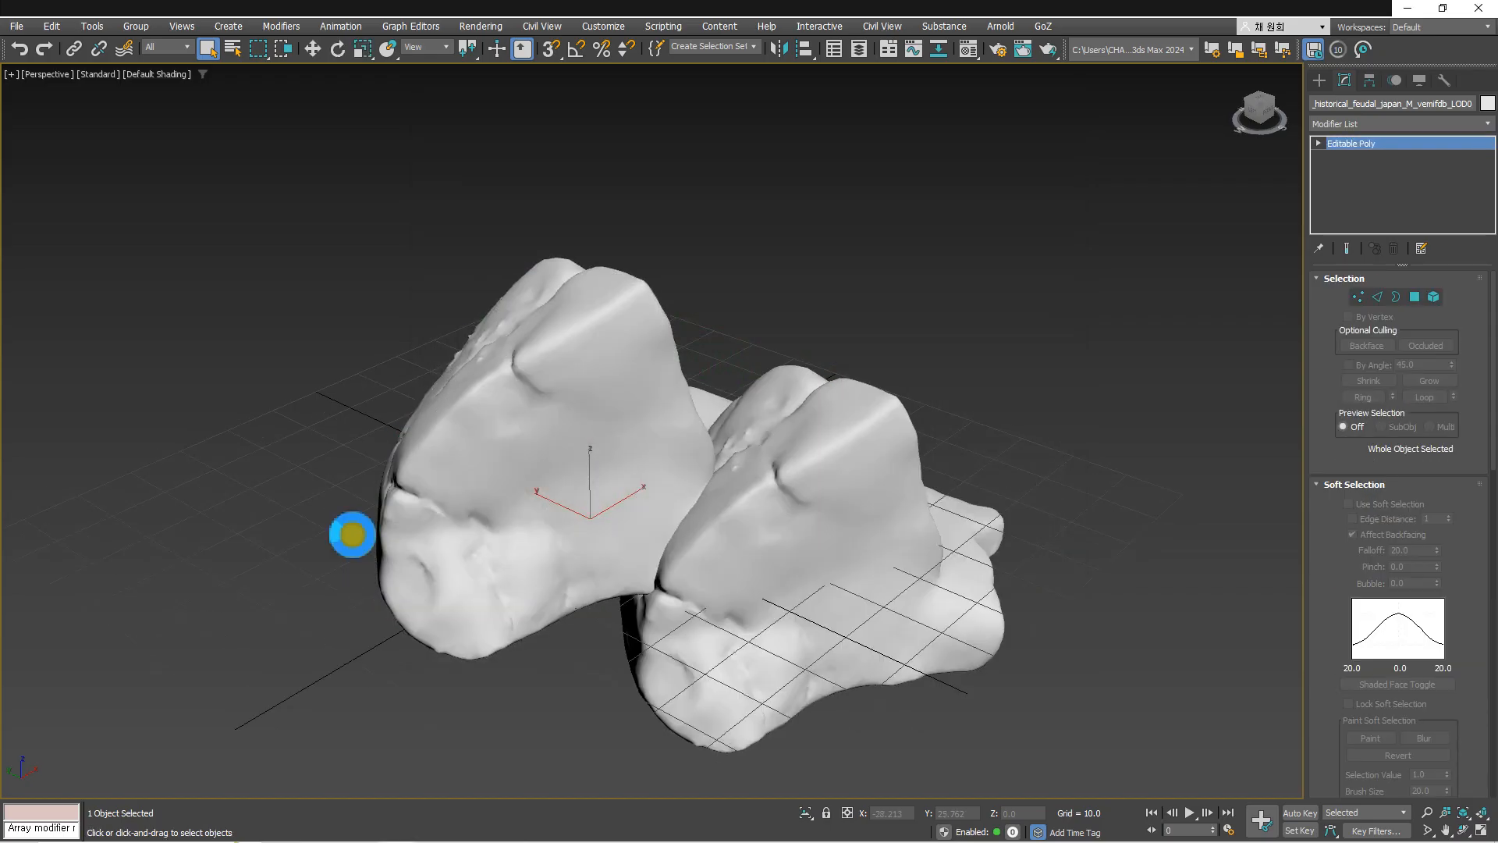
key(ctrl+z)
key(ctrl+z)
click(905, 659)
key(w)
click(699, 656)
key(Delete)
Select the original rock, start exporting it as the FBX file Untitled, and enable Split per-vertex Normals.
click(652, 553)
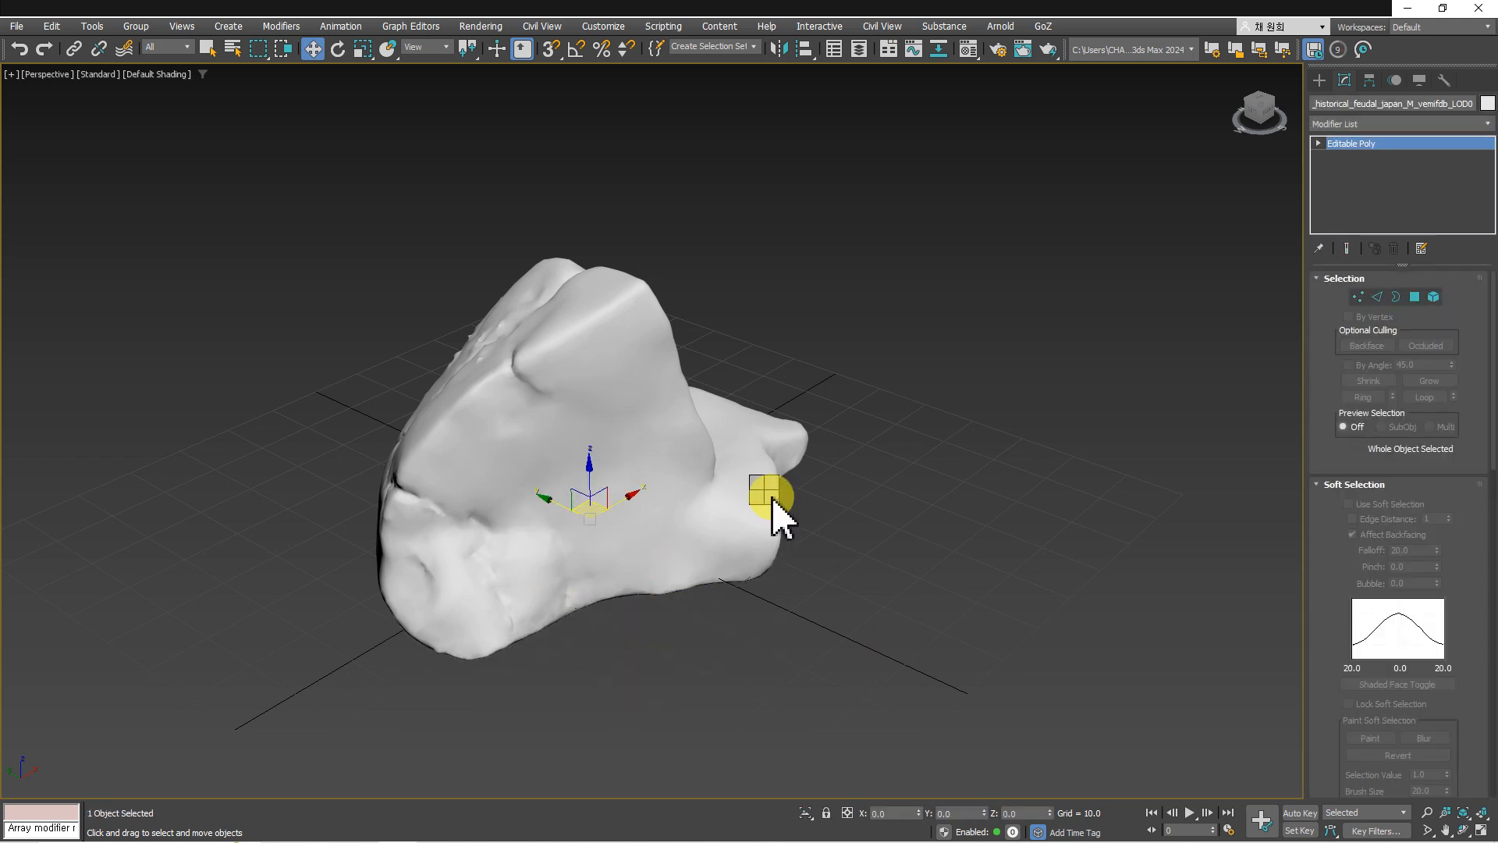
right_click(764, 490)
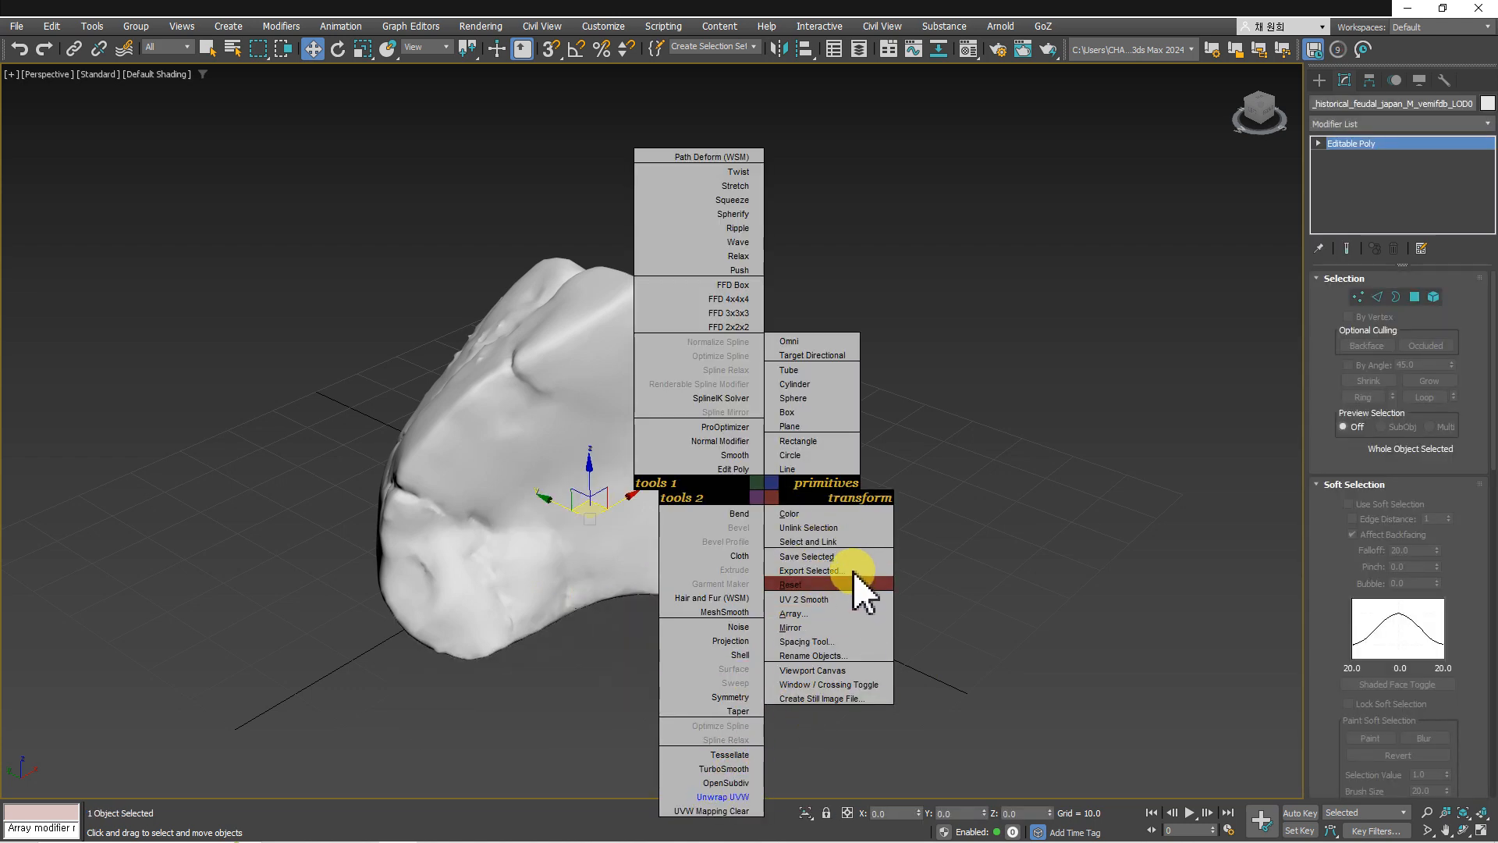
click(819, 571)
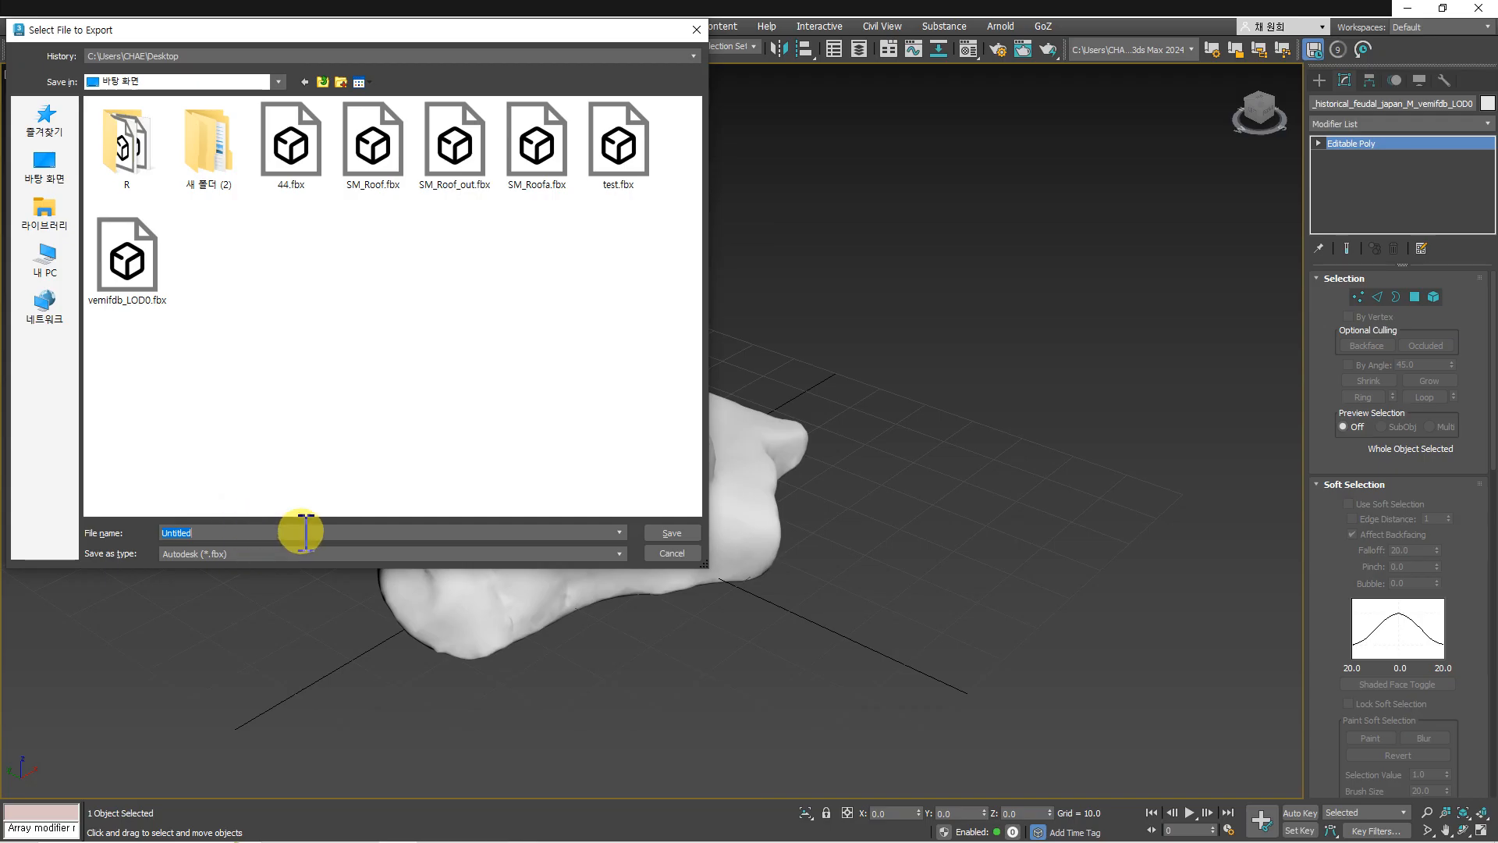
click(672, 533)
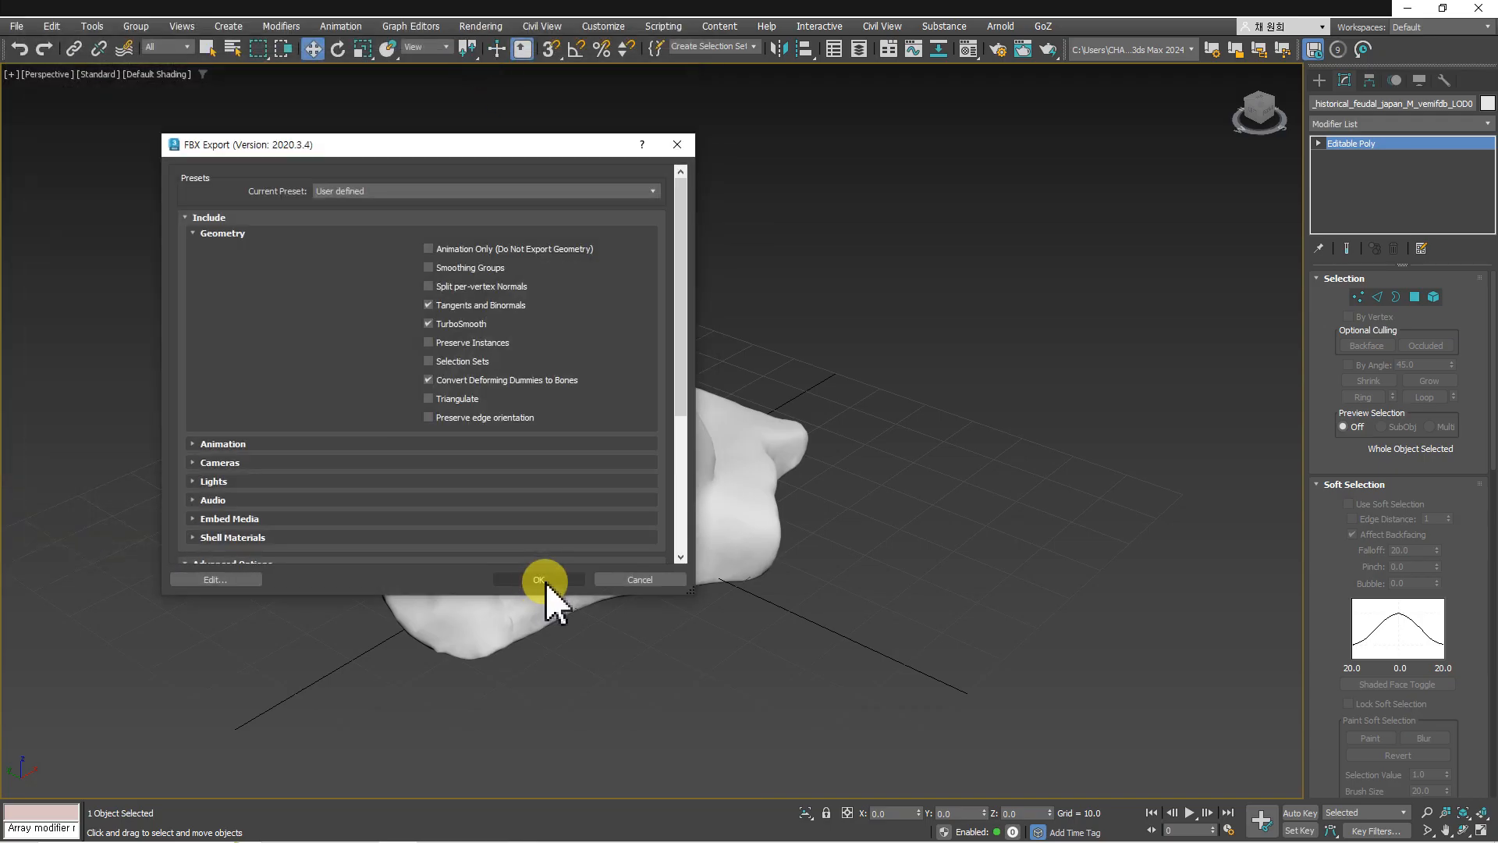
mouse_move(451, 145)
mouse_down()
mouse_move(491, 141)
mouse_move(435, 142)
mouse_up()
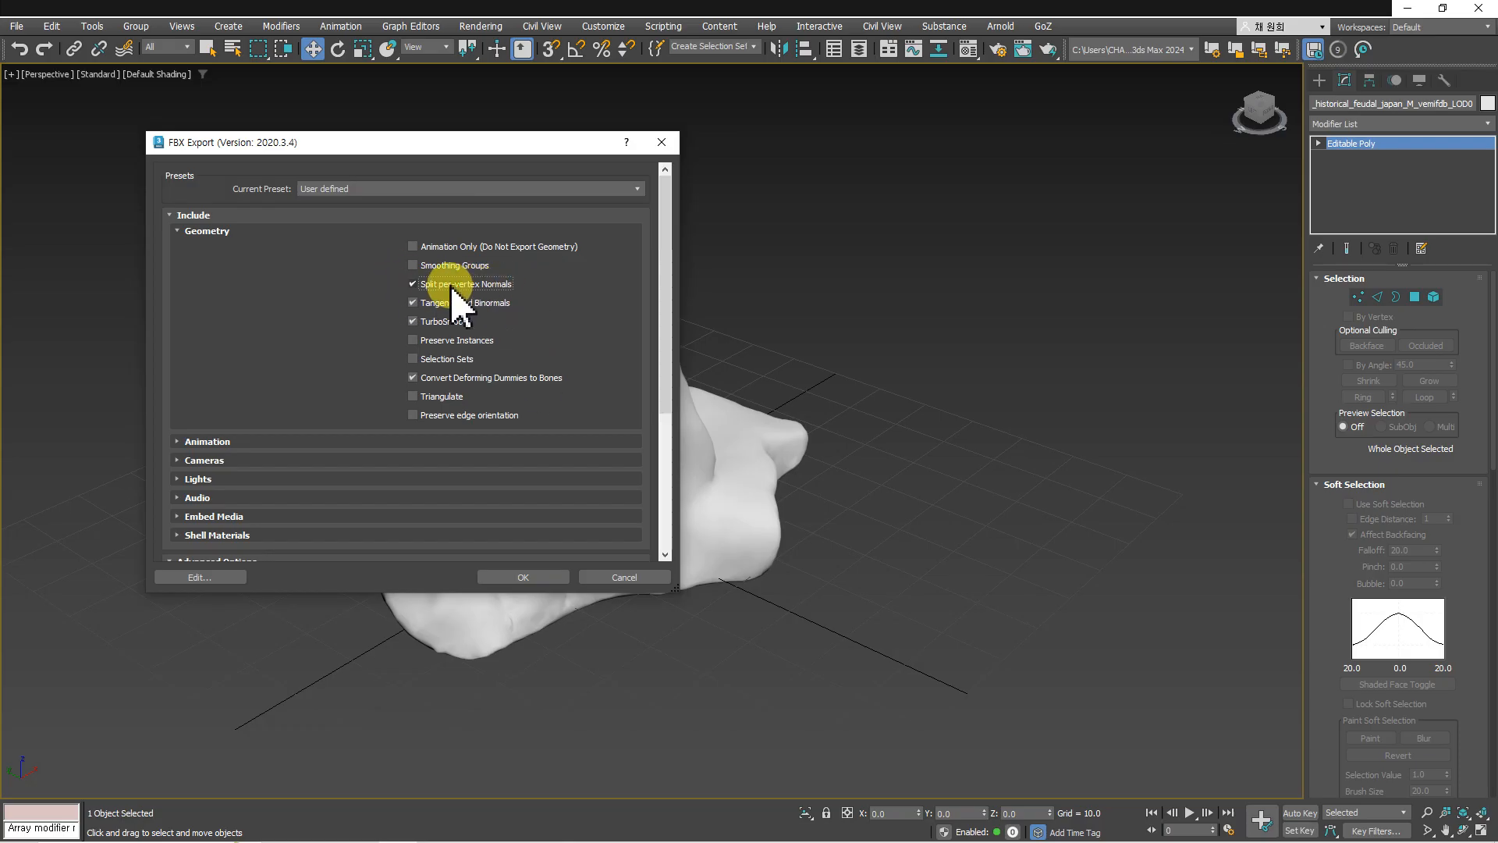
click(427, 284)
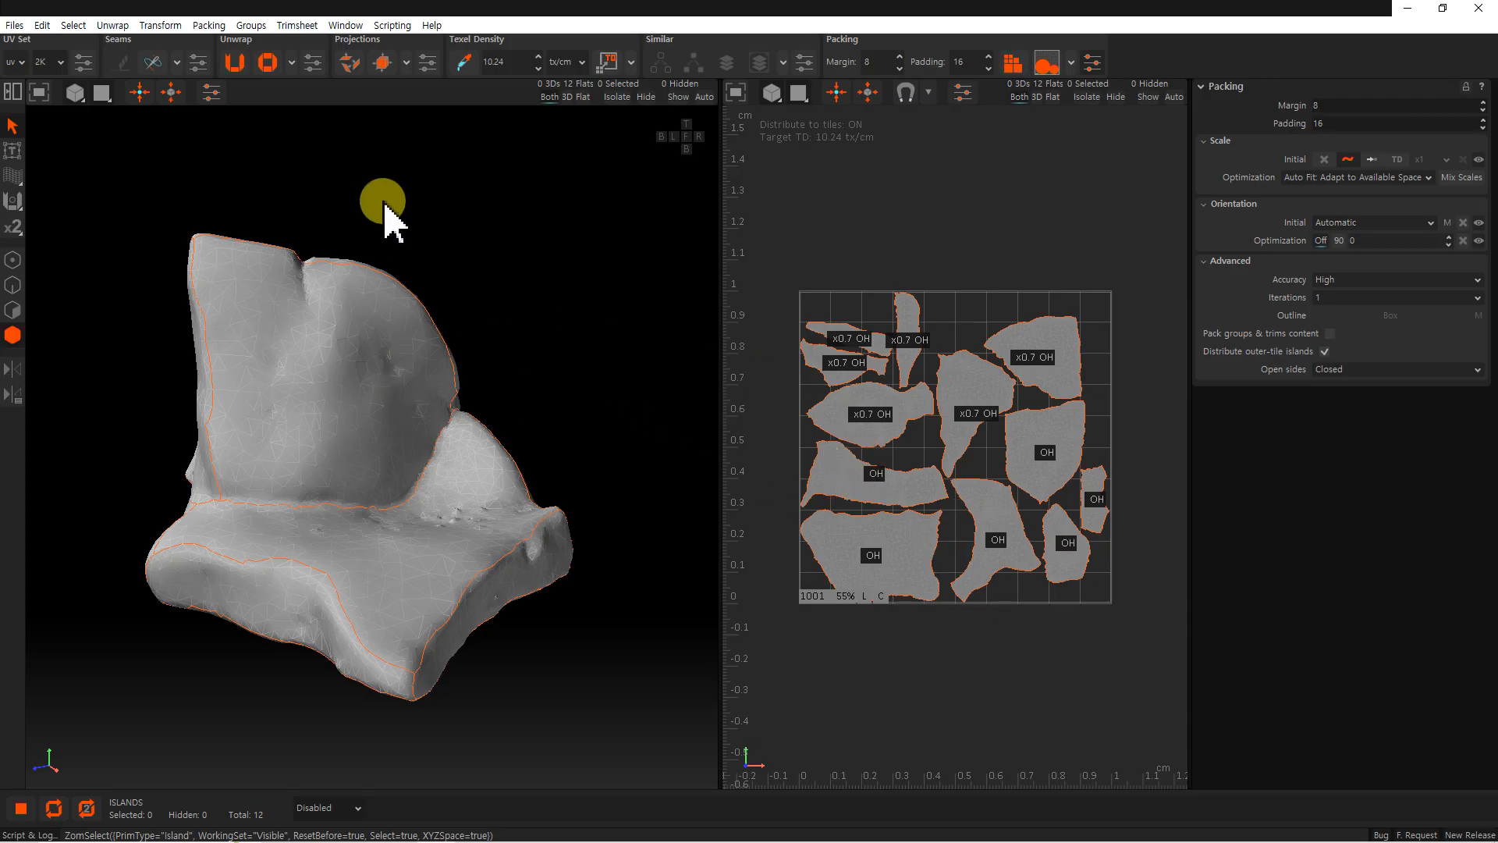
In RizomUV, select all UV islands and remove their initial packing scale and orientation overrides.
click(14, 338)
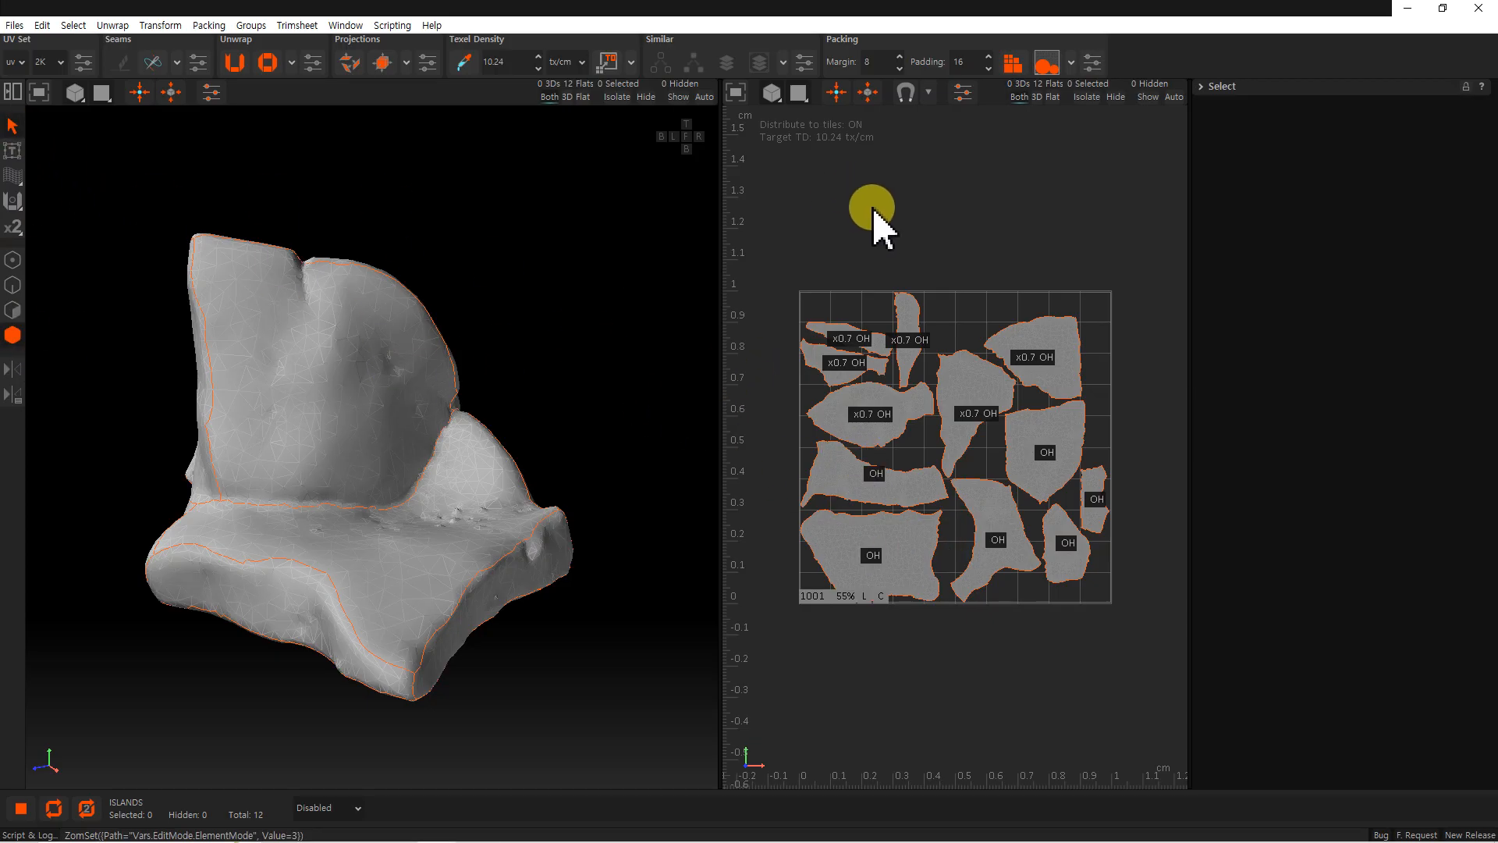
drag(770, 267, 1143, 636)
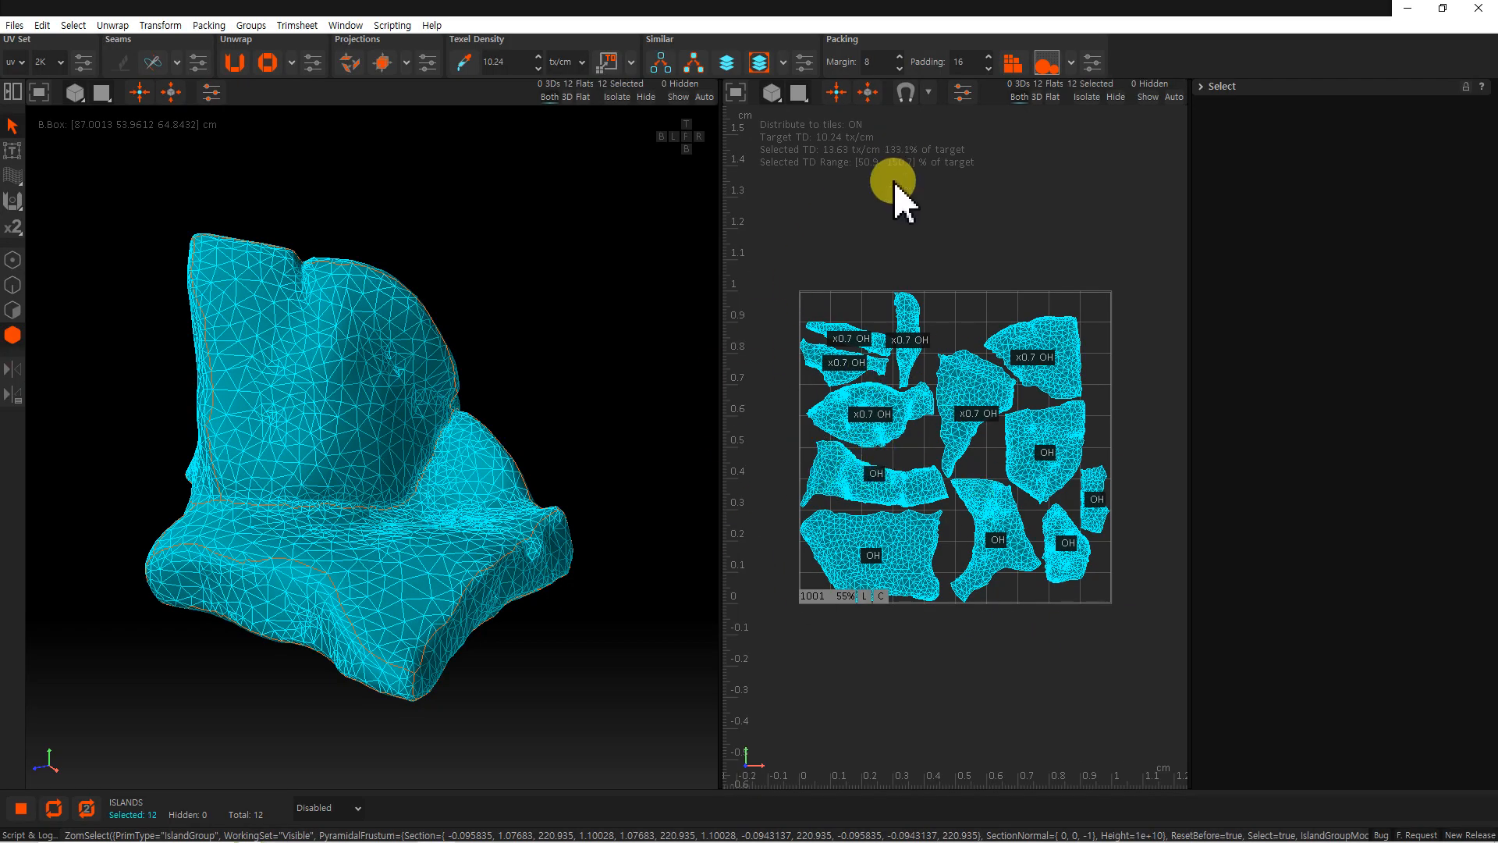
click(1091, 62)
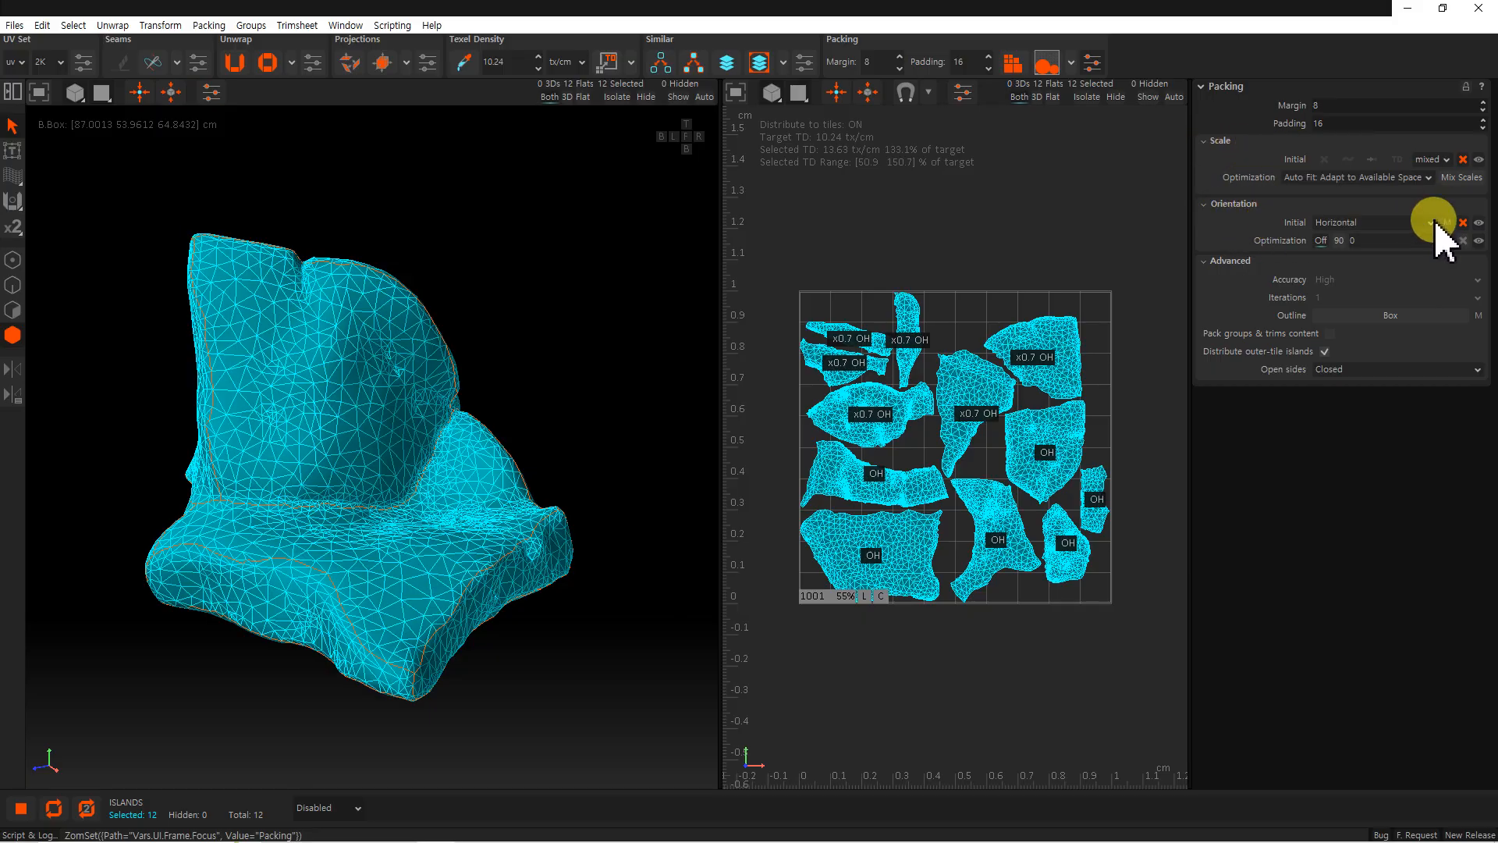
click(1464, 160)
click(1463, 223)
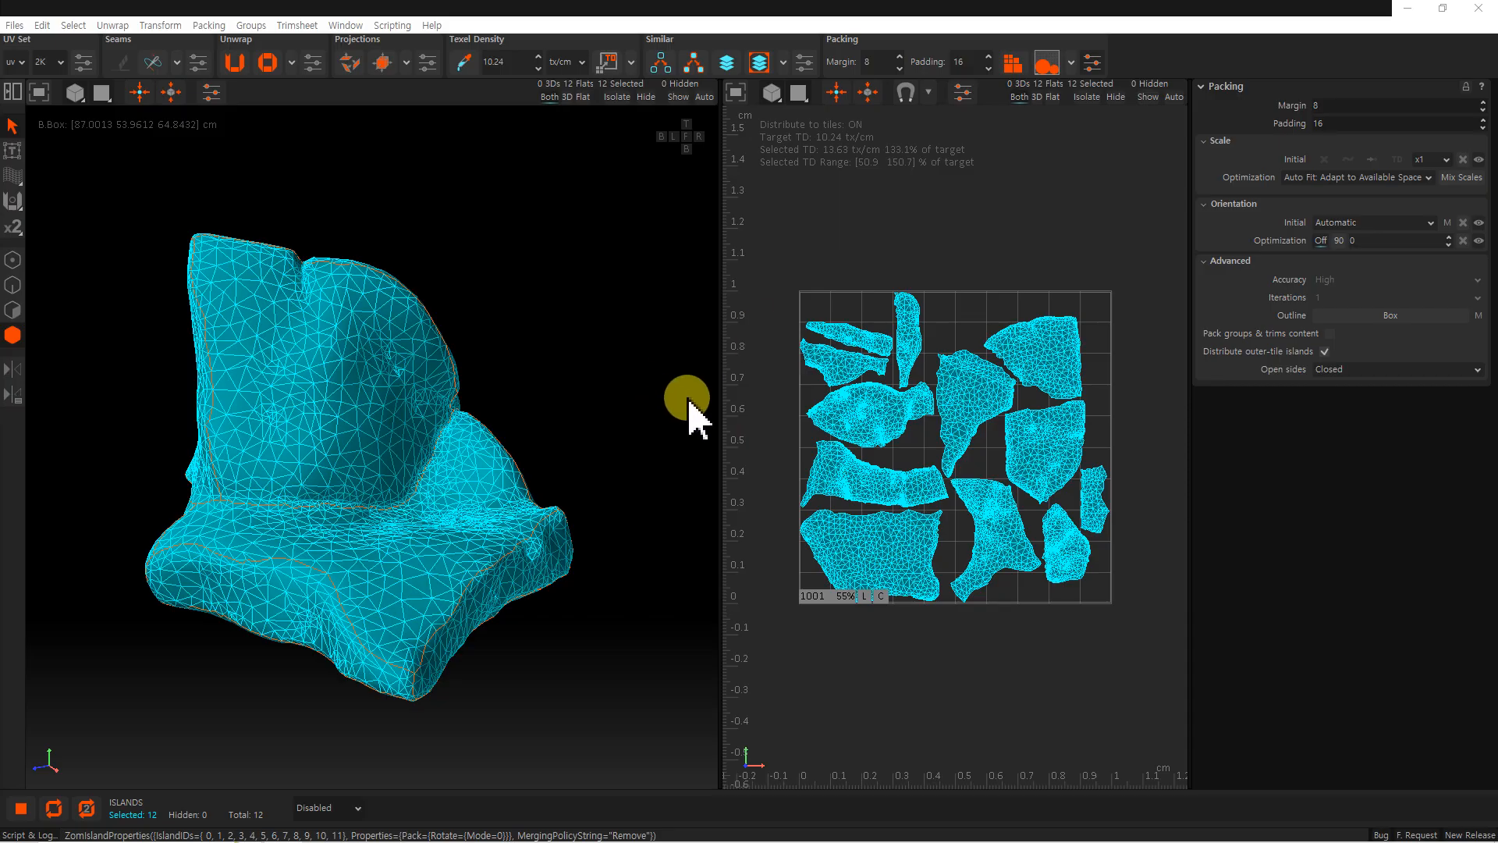
click(974, 228)
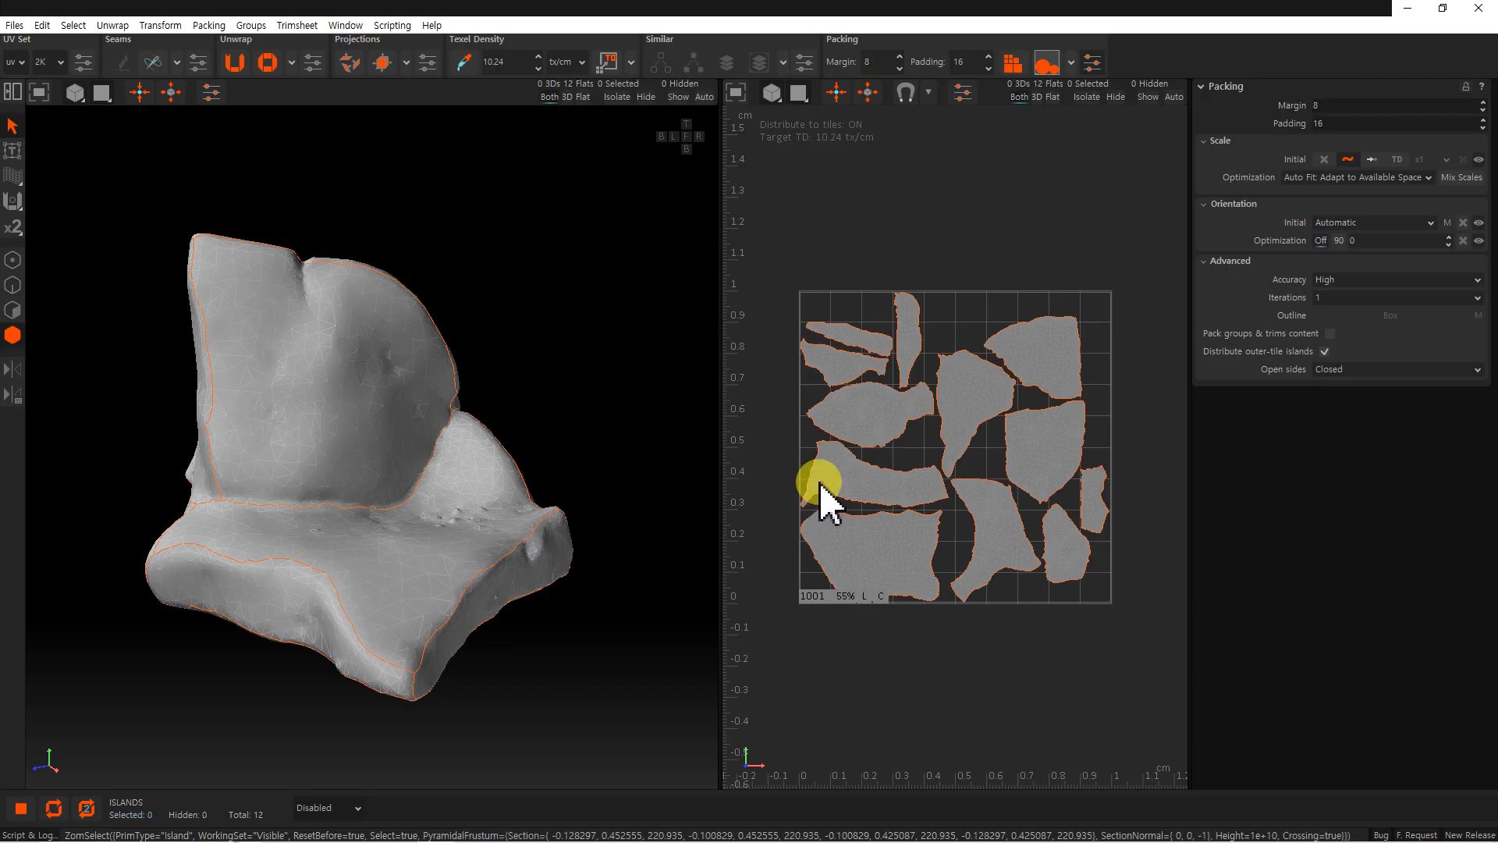
Select the four islands along the right side of the UV tile and set their initial packing orientation to Horizontal.
drag(1097, 317, 1057, 461)
ctrl+drag(1097, 532, 1067, 553)
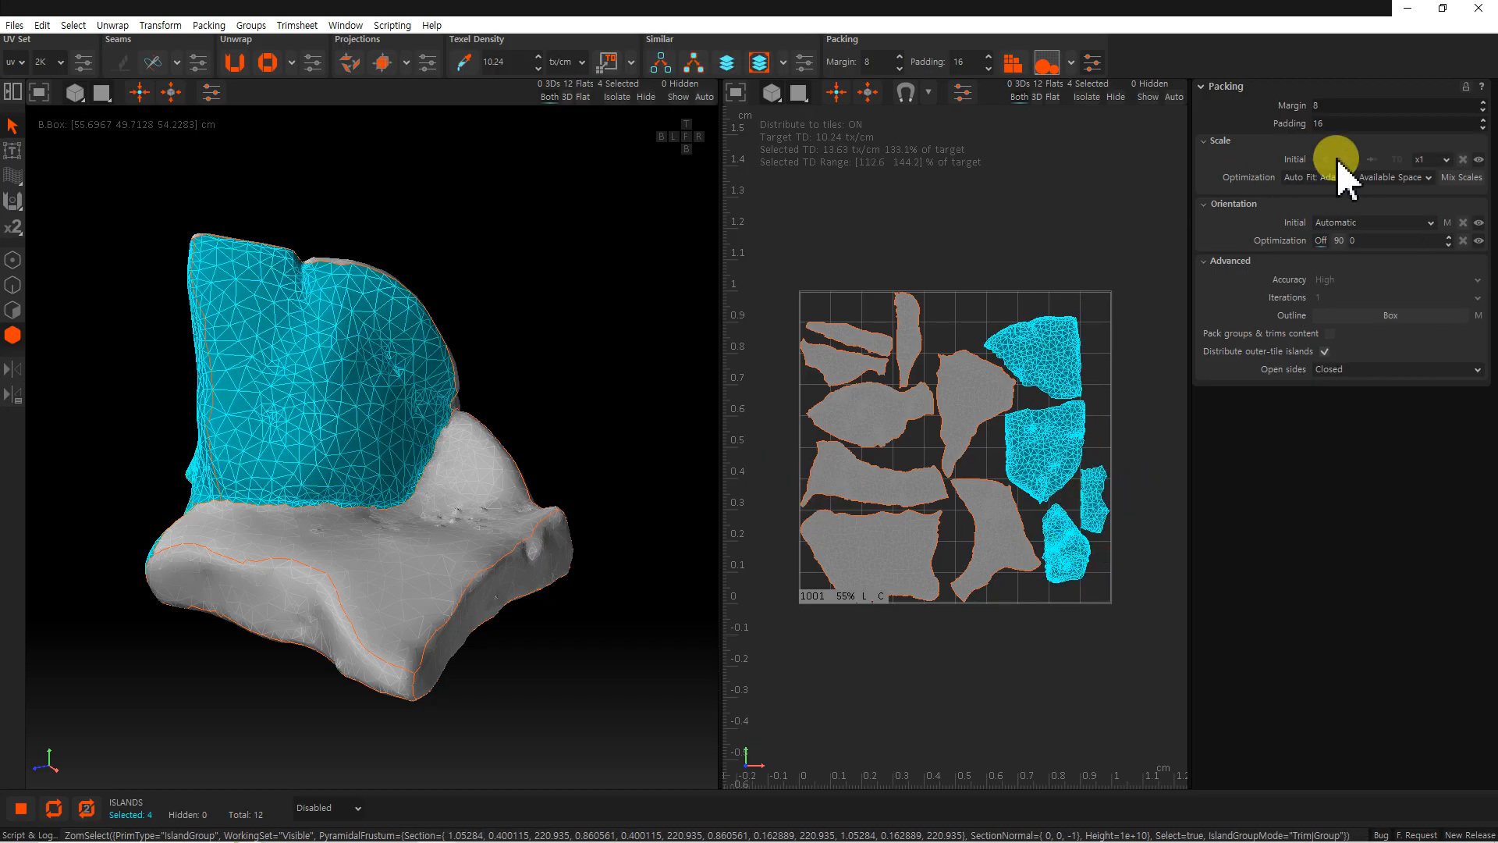
click(1337, 224)
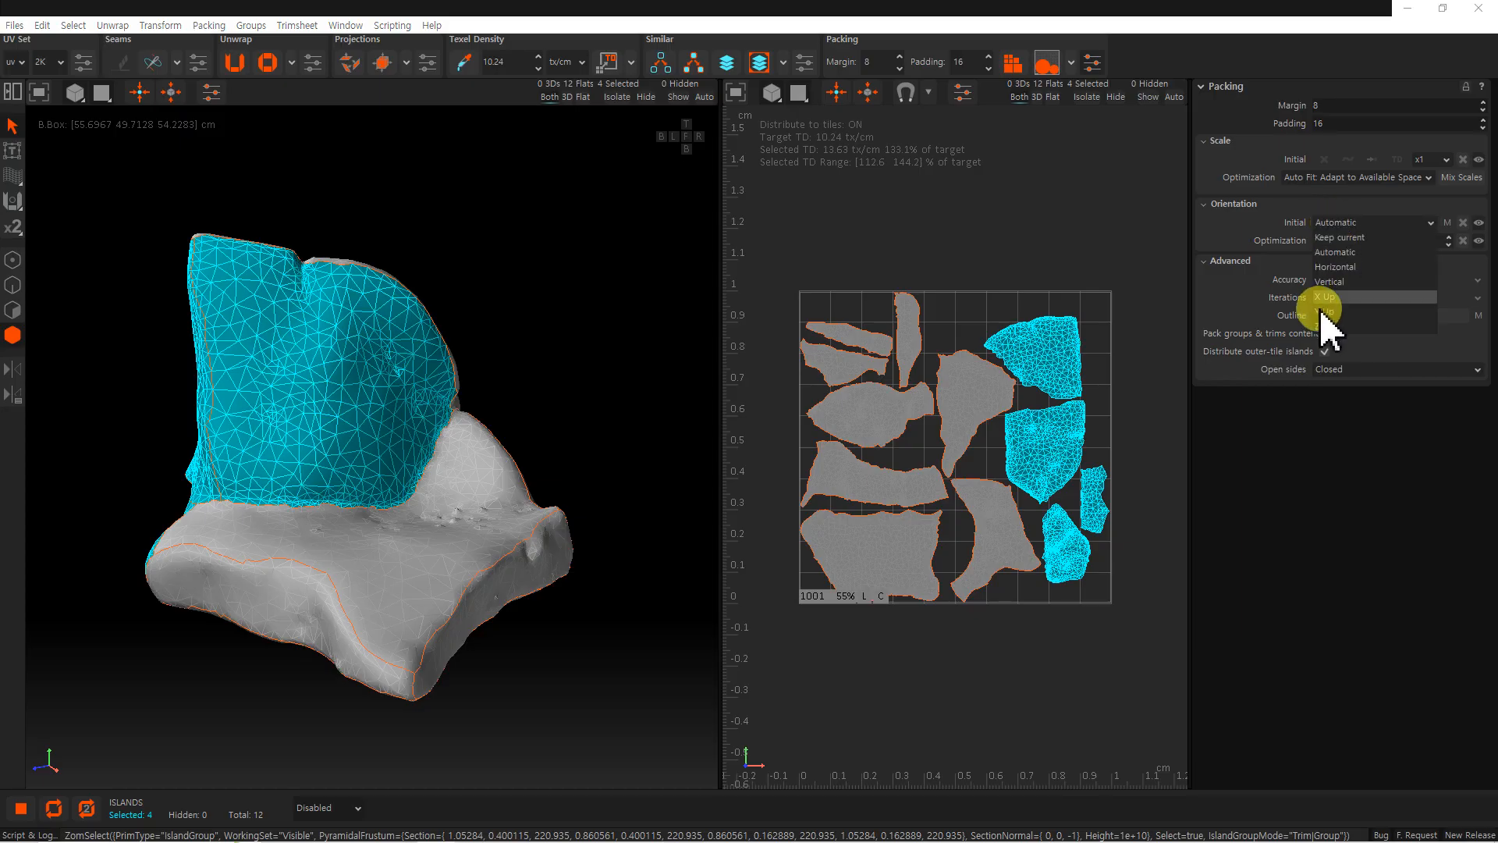
click(1357, 270)
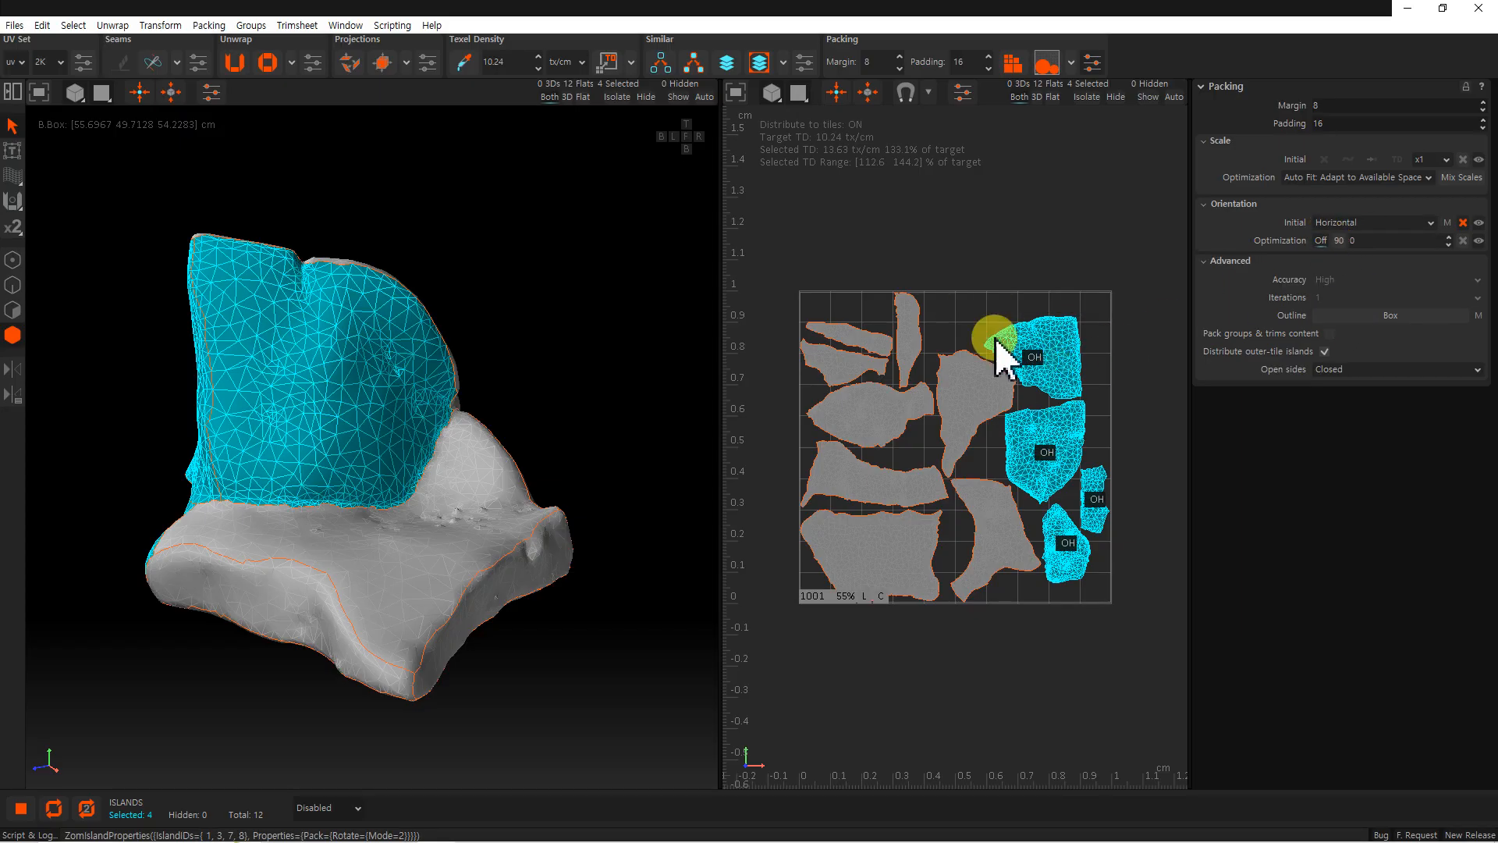
Select the three narrow islands in the UV tile's upper left and set their initial packing orientation to Vertical.
drag(847, 398, 836, 378)
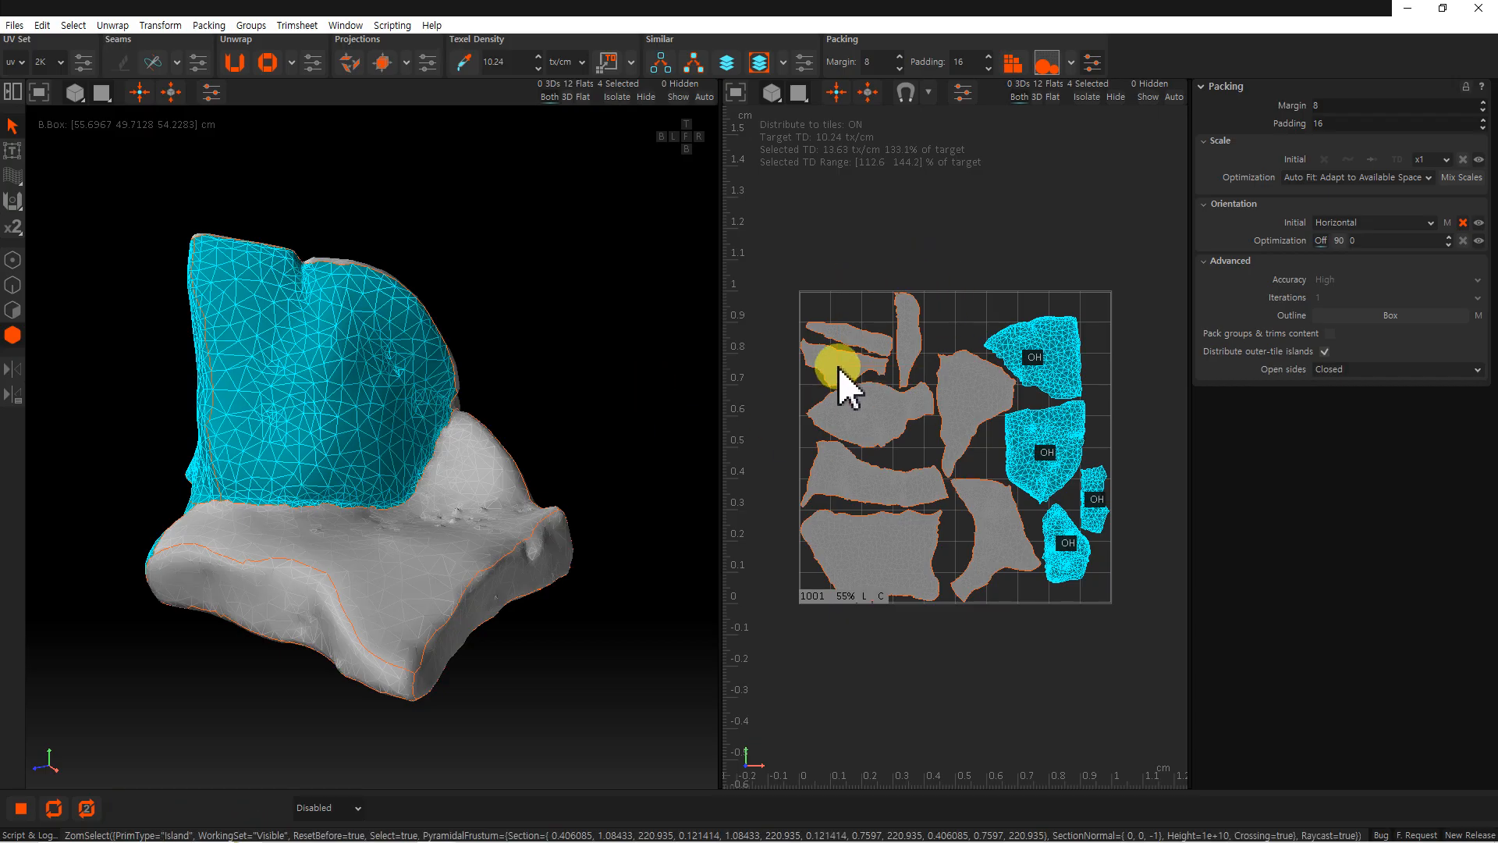
click(1338, 223)
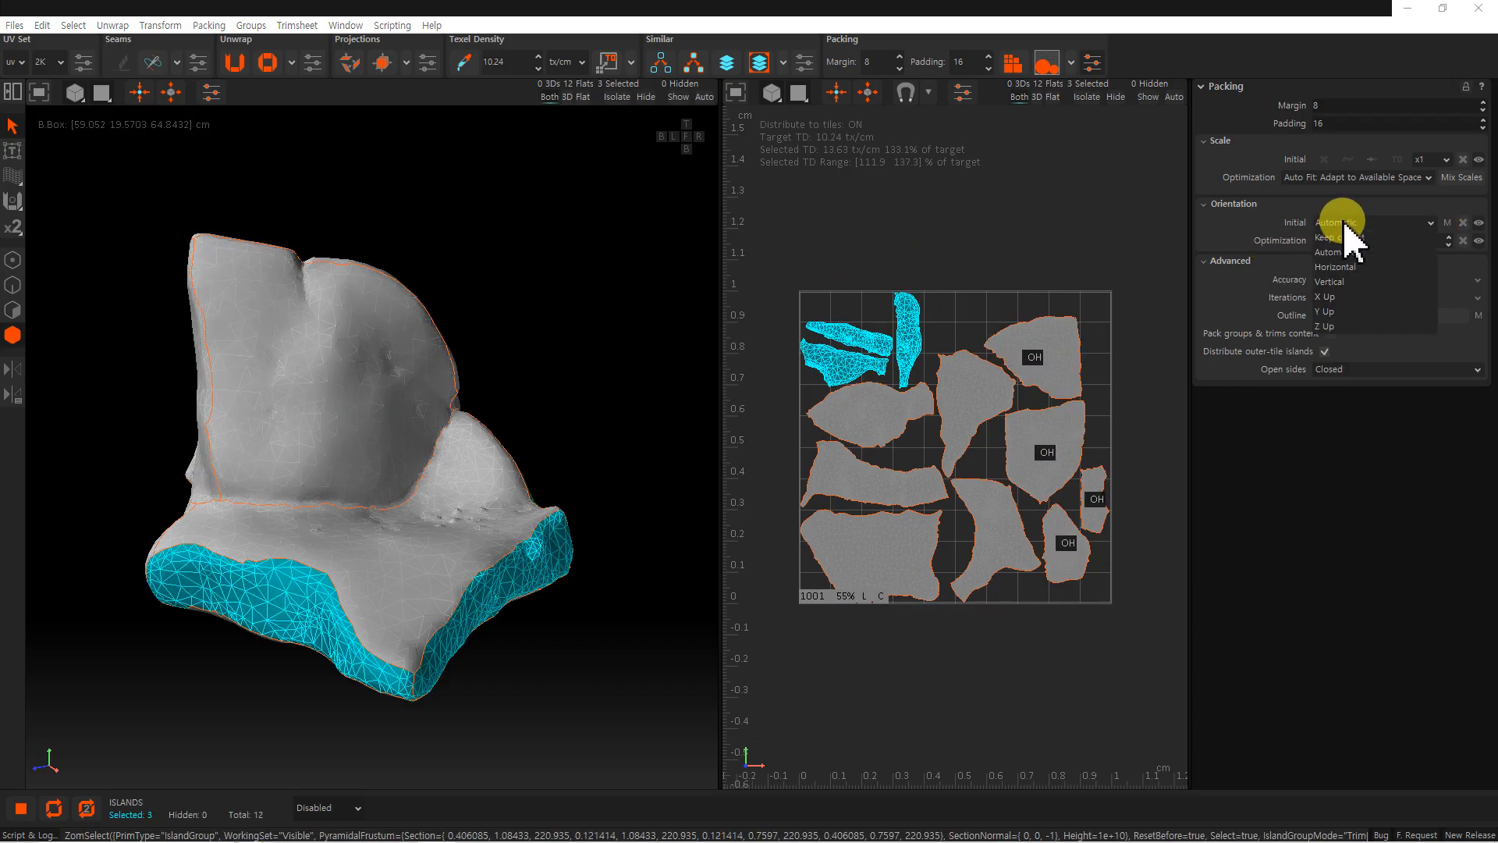
click(1356, 283)
click(897, 669)
Select the three large islands in the UV tile's lower left and set their initial packing scale to x3.
drag(894, 624, 847, 417)
click(1446, 159)
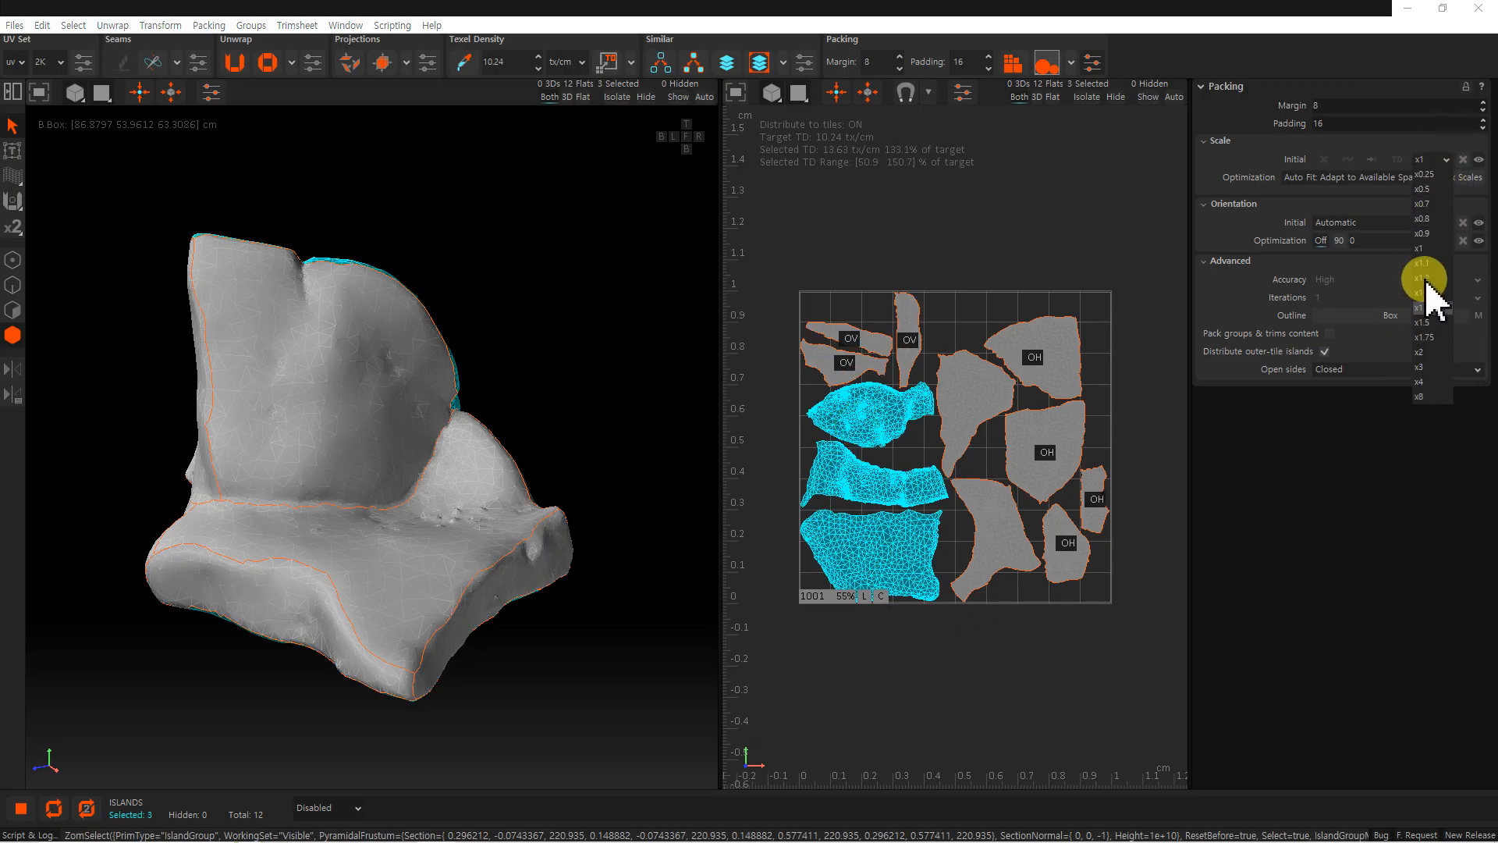
click(1434, 367)
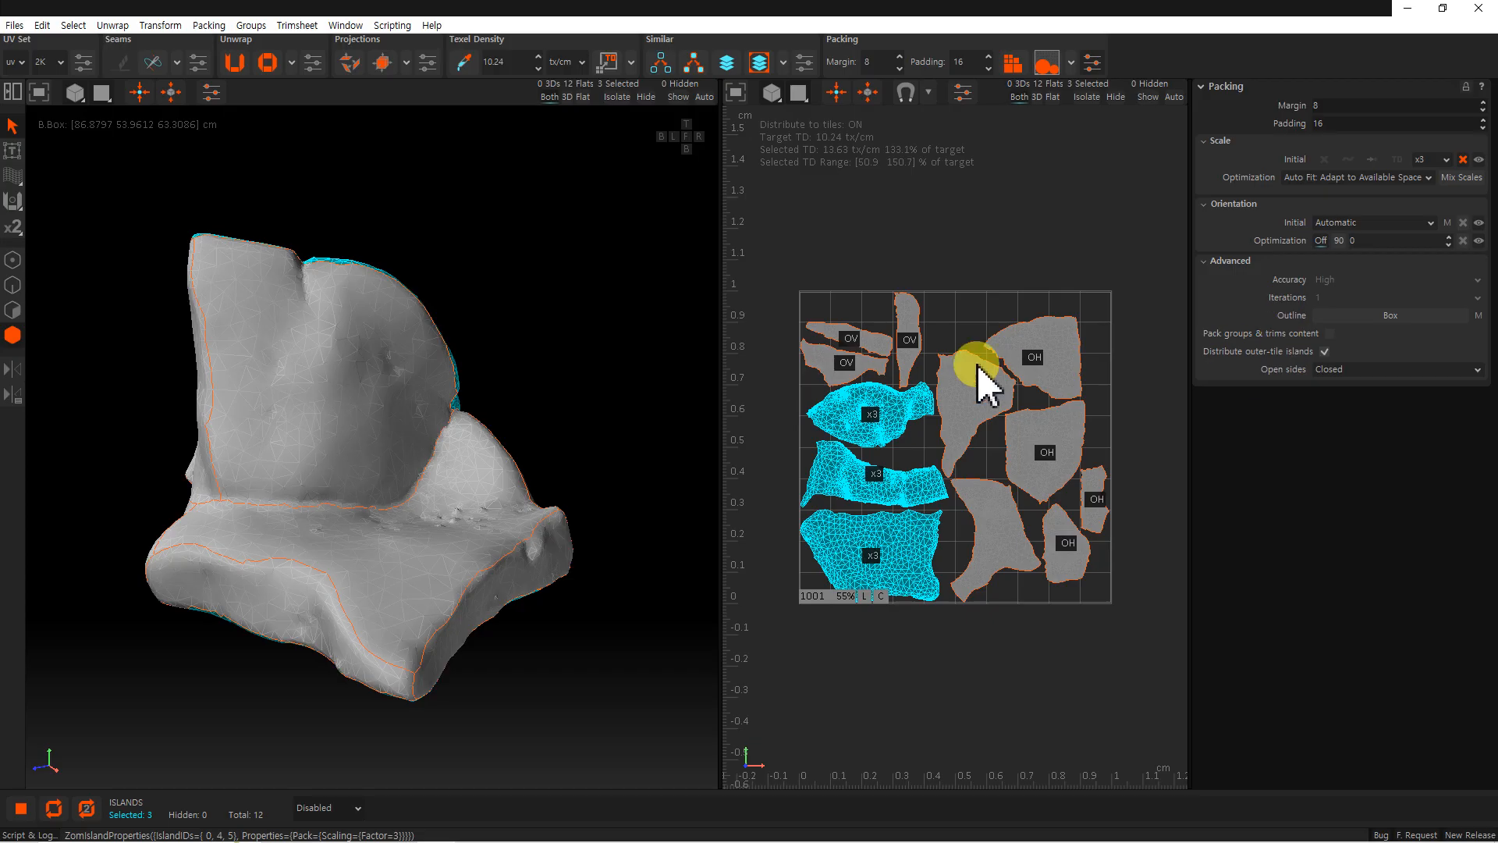
click(1017, 248)
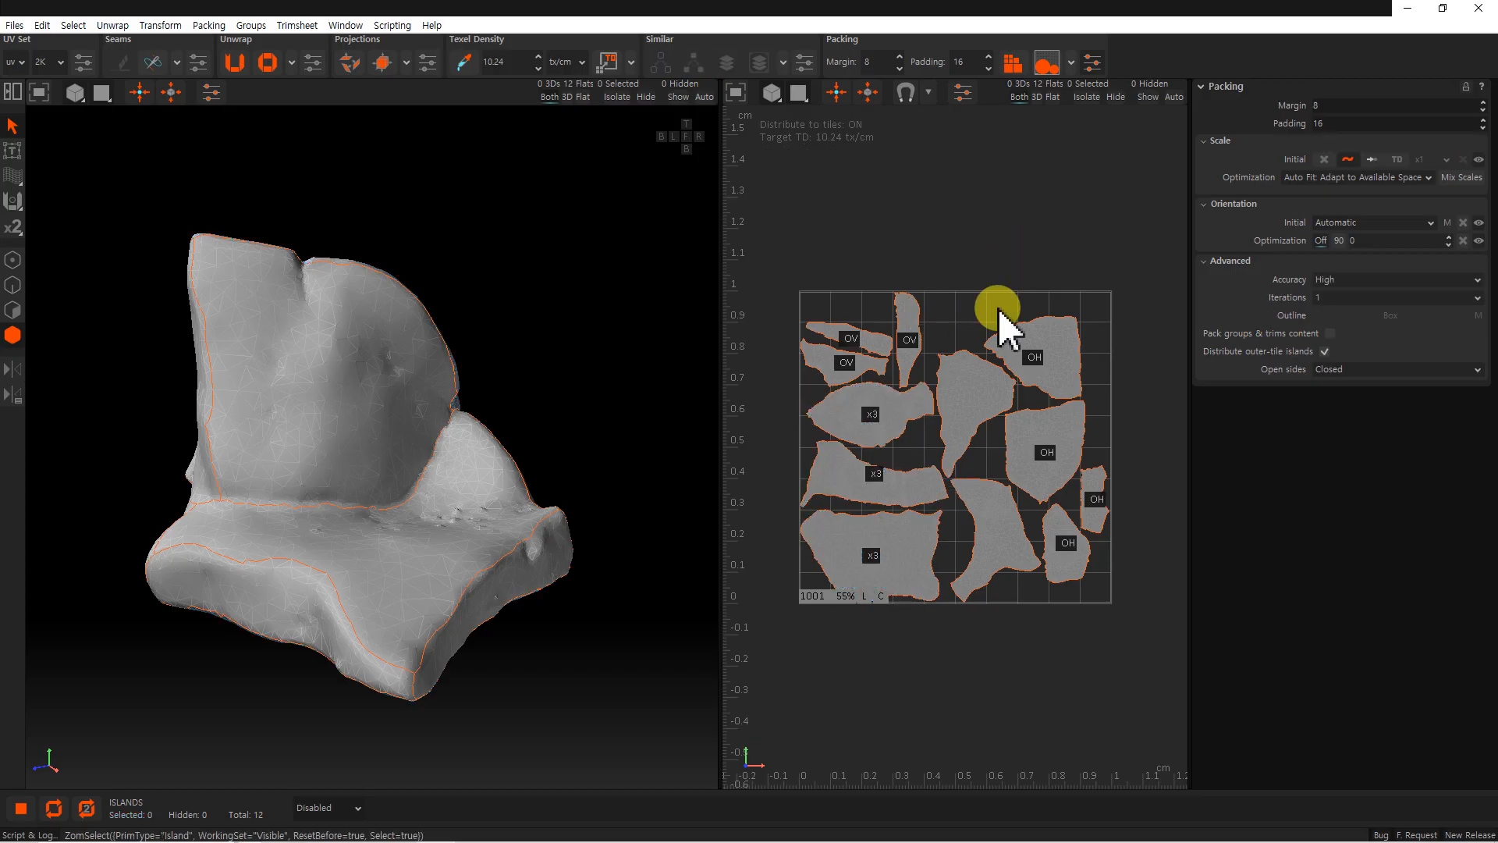
Pack all rock islands with their scale and orientation overrides and check the small Horizontal islands in the packed layout.
click(1013, 65)
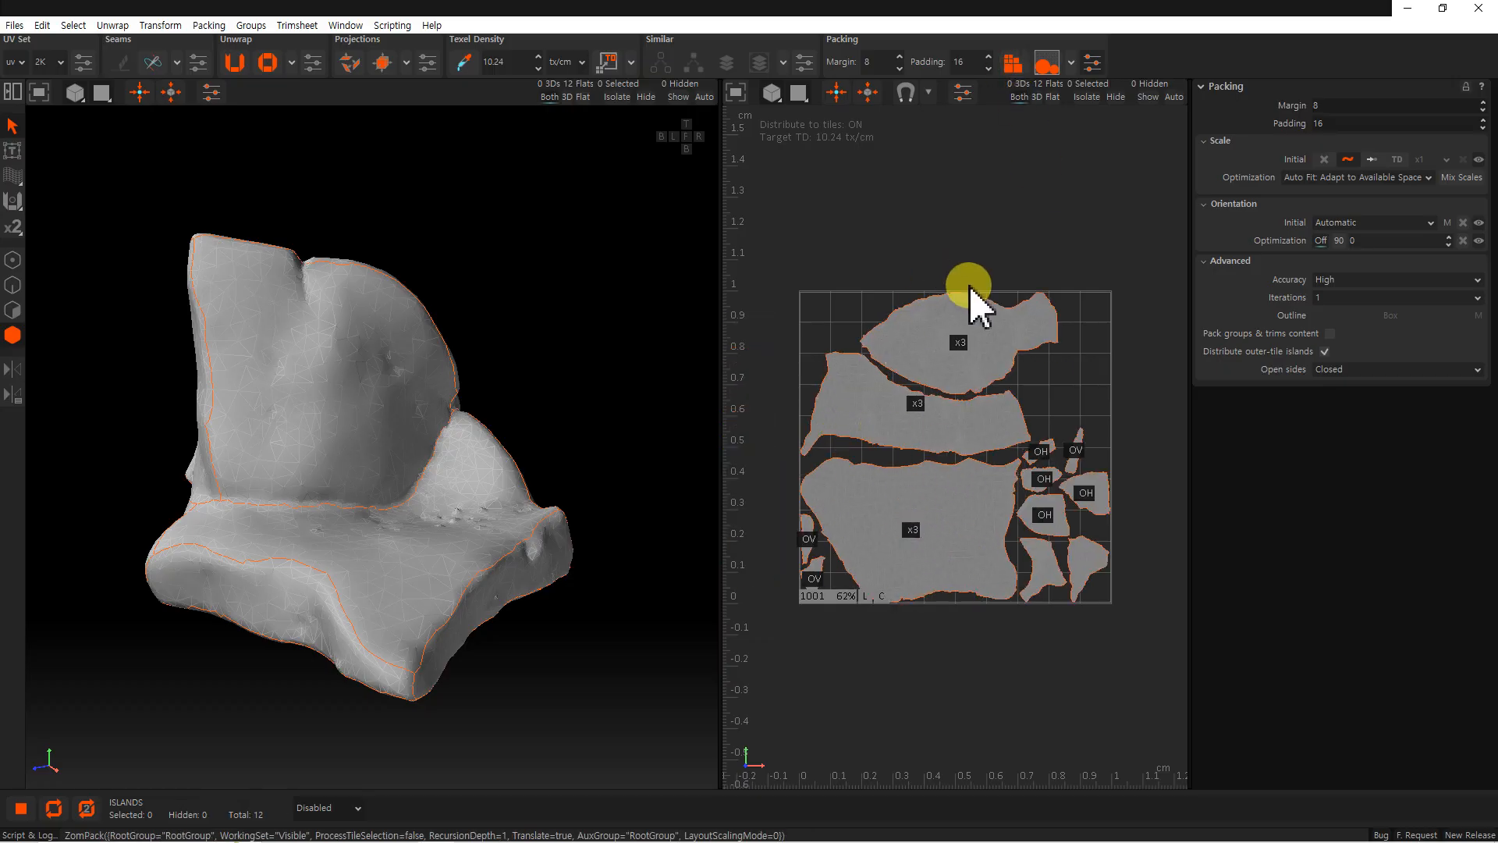
click(953, 569)
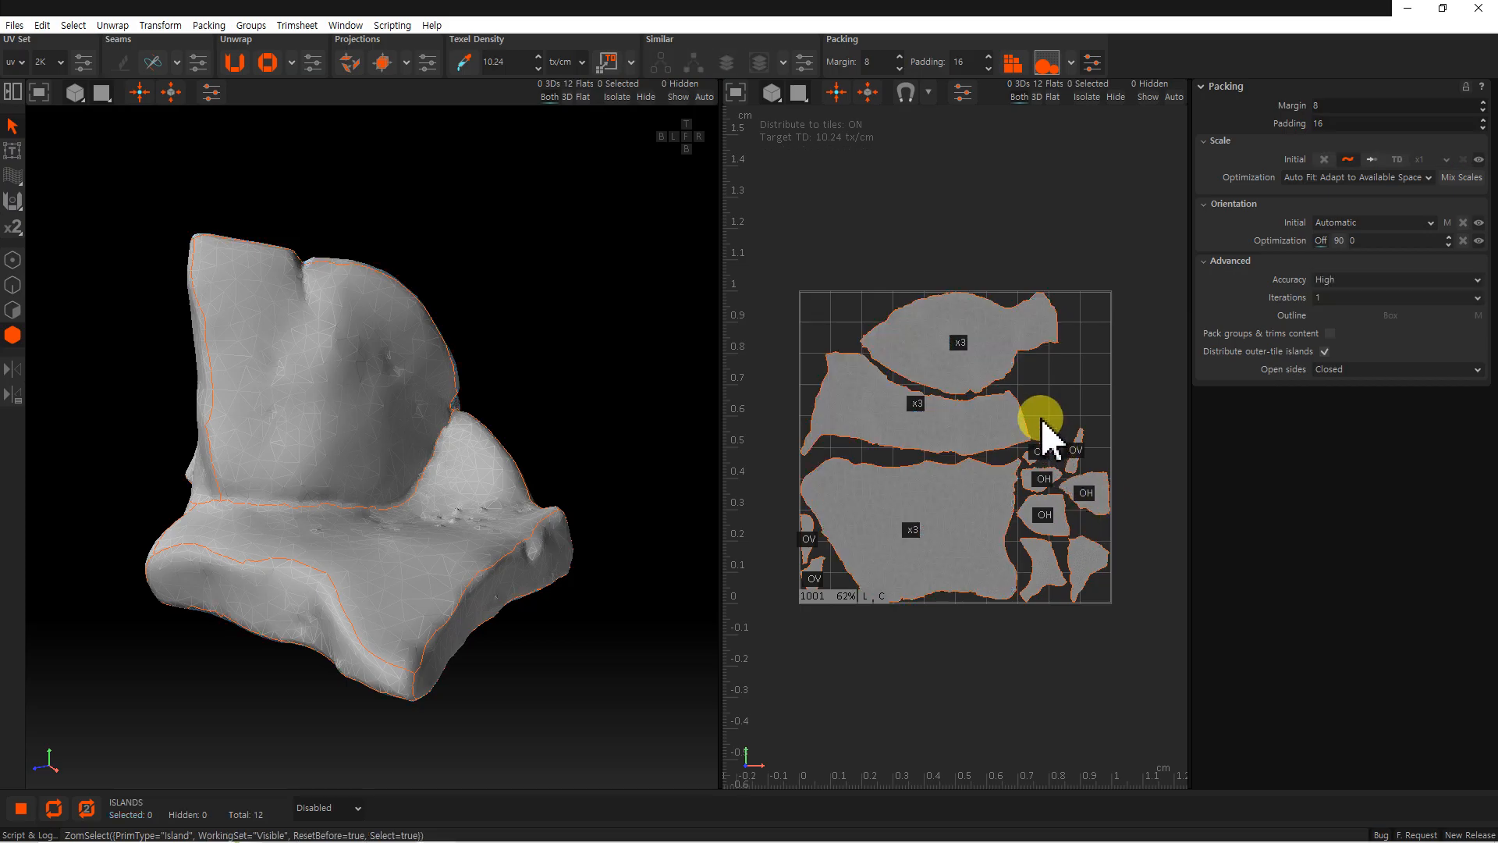
click(1049, 523)
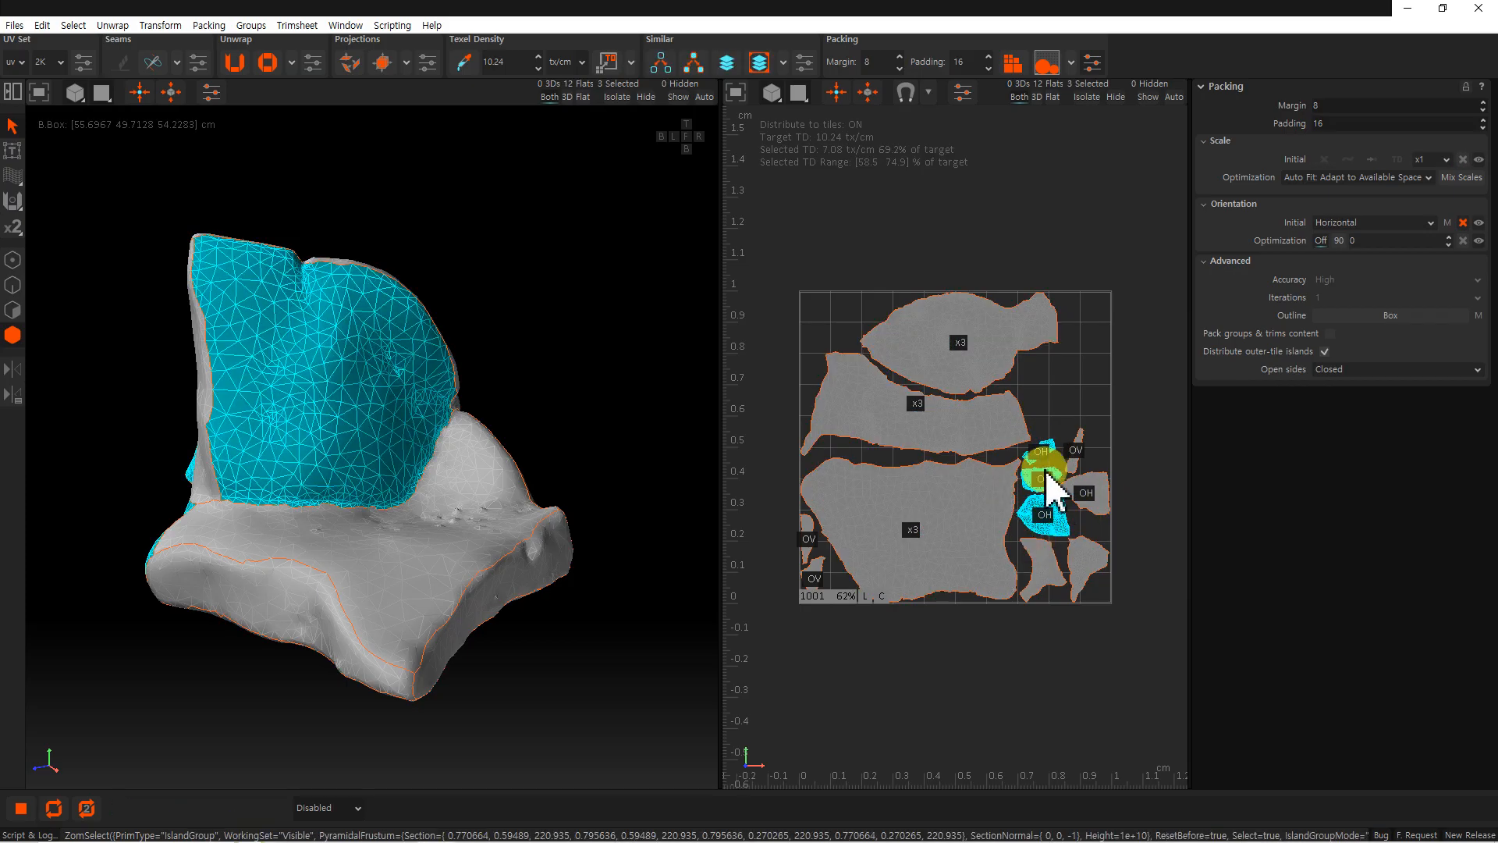
scroll(1124, 485, up, 3)
click(996, 451)
scroll(993, 437, down, 3)
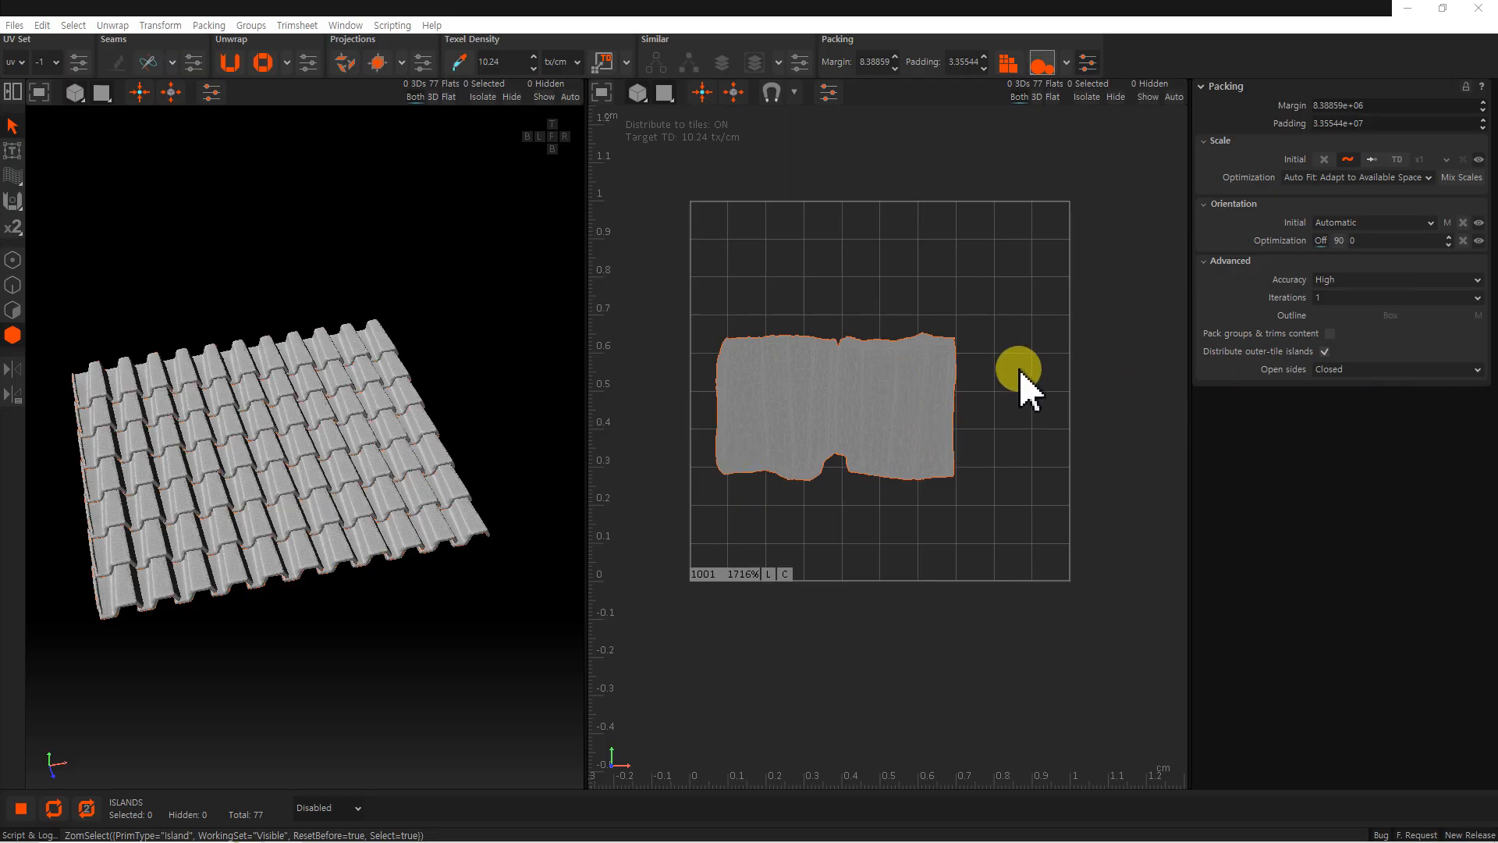
Pack the stacked roof-tile islands with their default outlines, check the layout and undo the packing.
click(1010, 62)
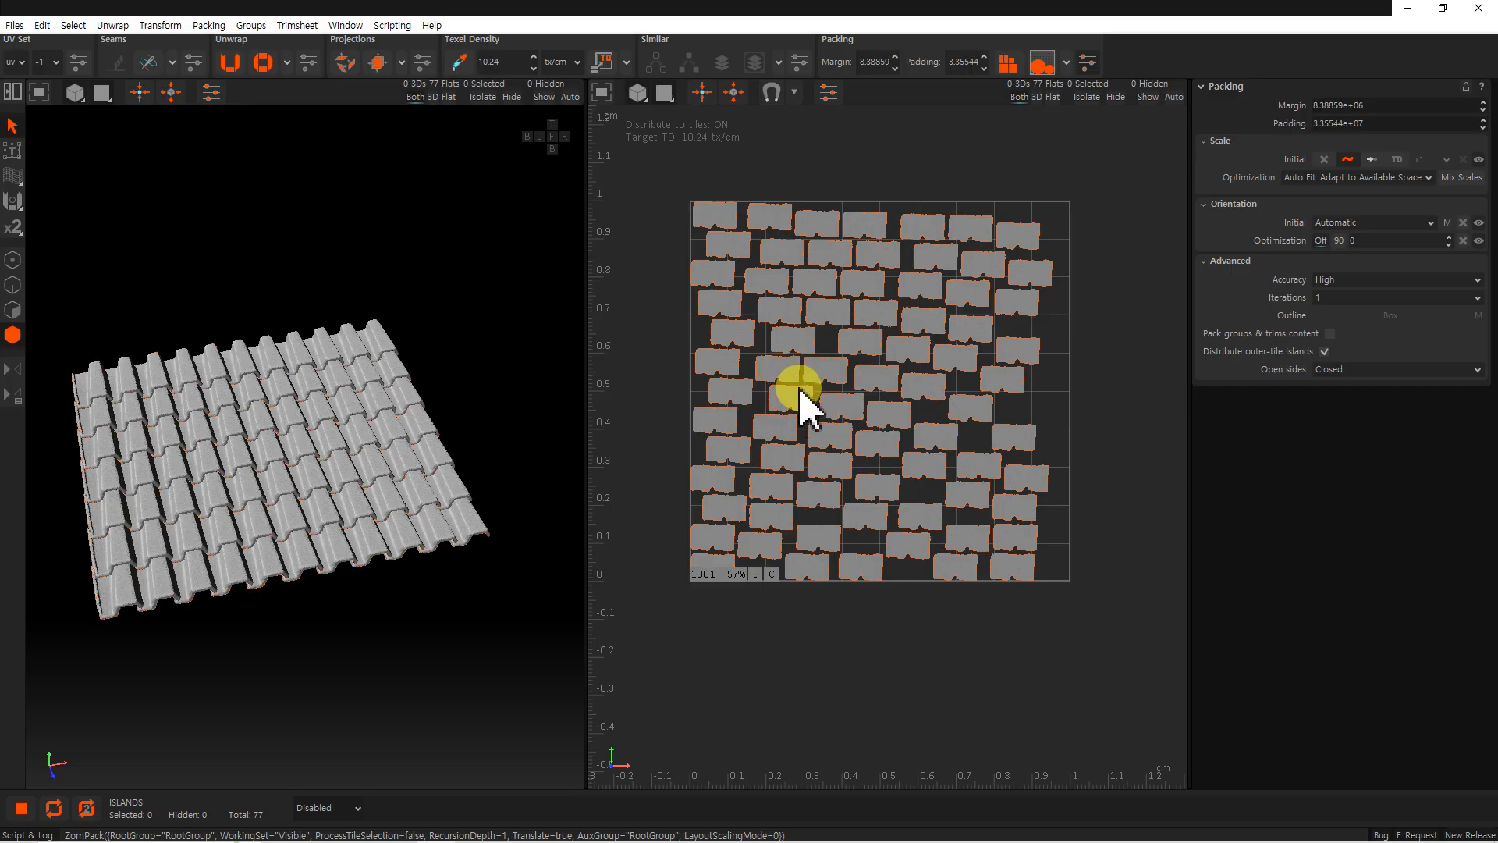
scroll(691, 561, up, 3)
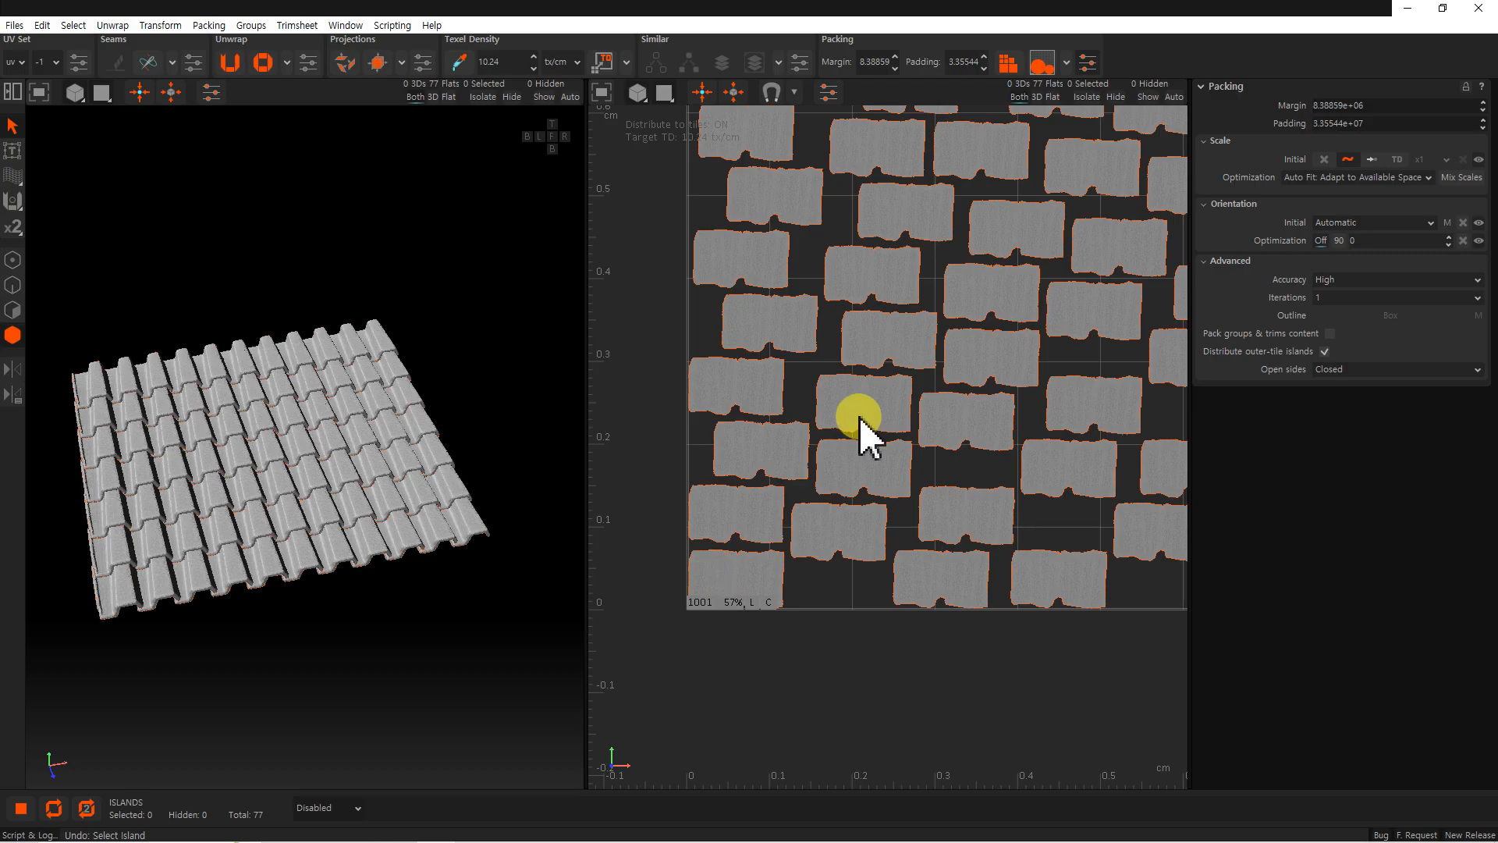
key(ctrl+z)
key(f)
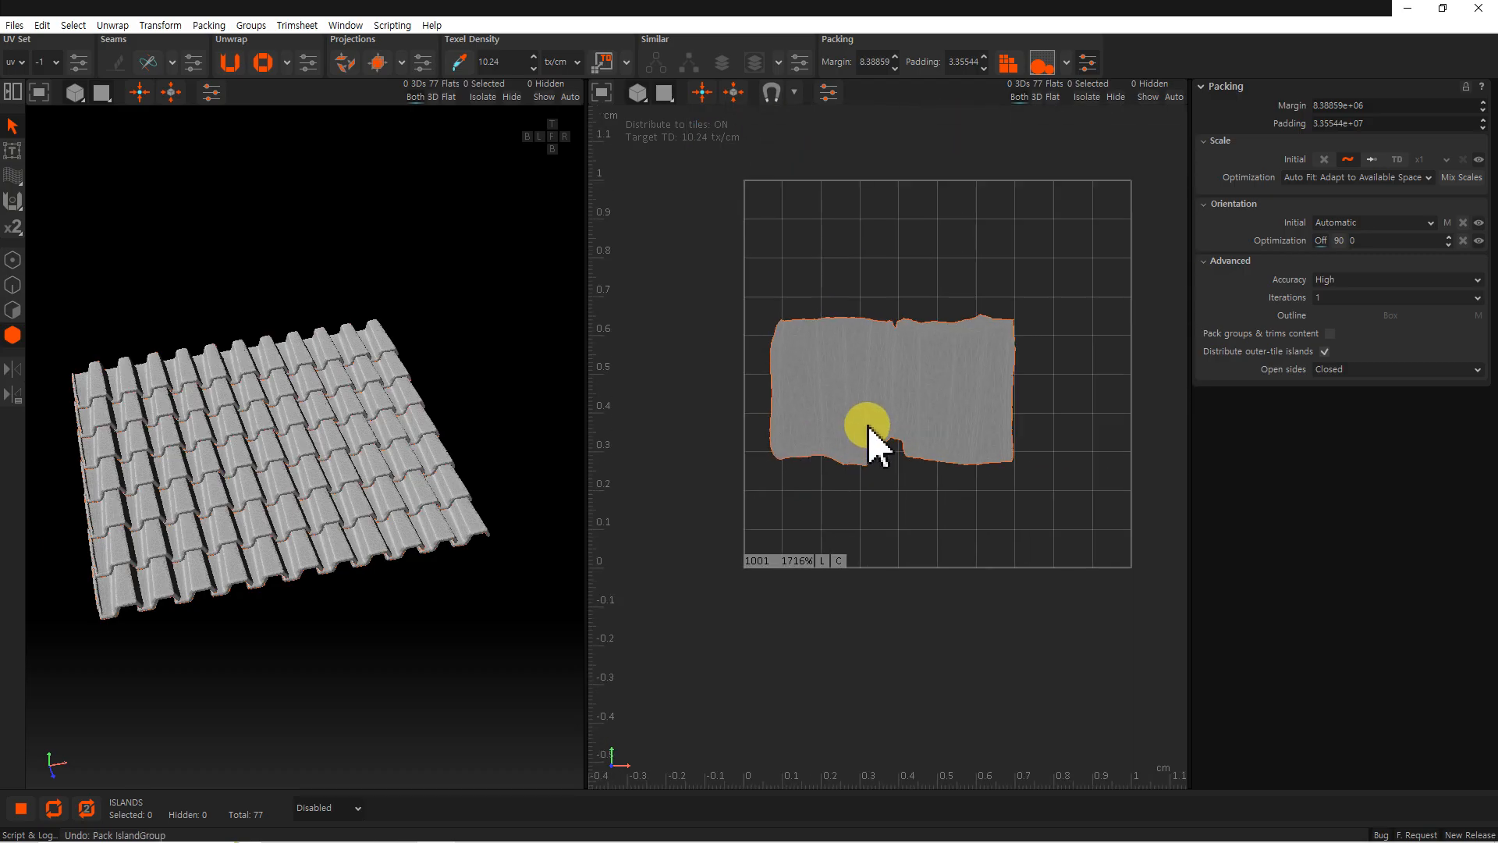
Set the packing outline of all stacked roof-tile islands to Box and pack them.
drag(750, 239, 1042, 535)
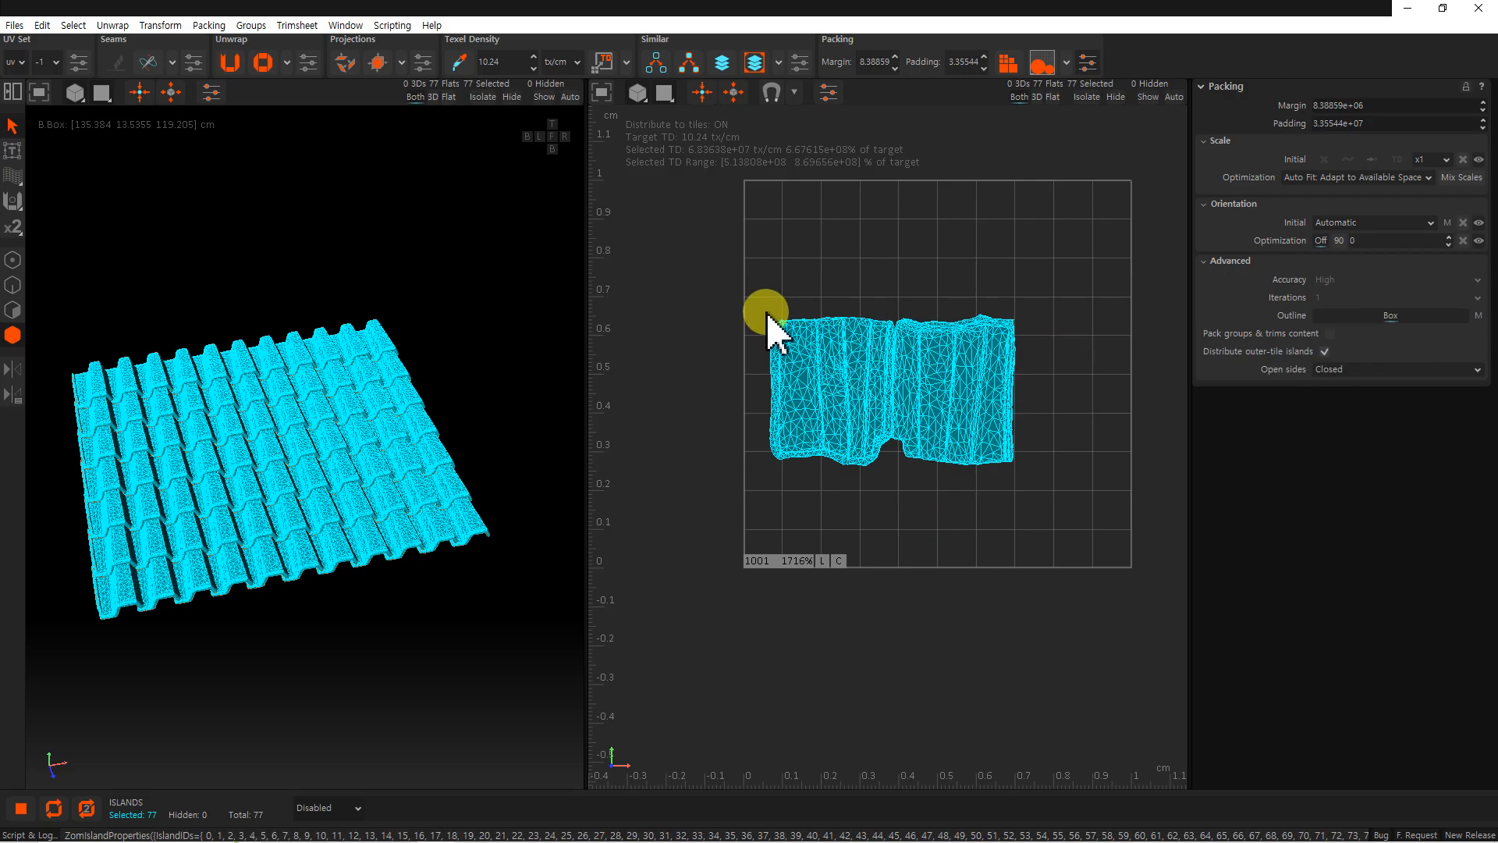
drag(772, 341, 1022, 472)
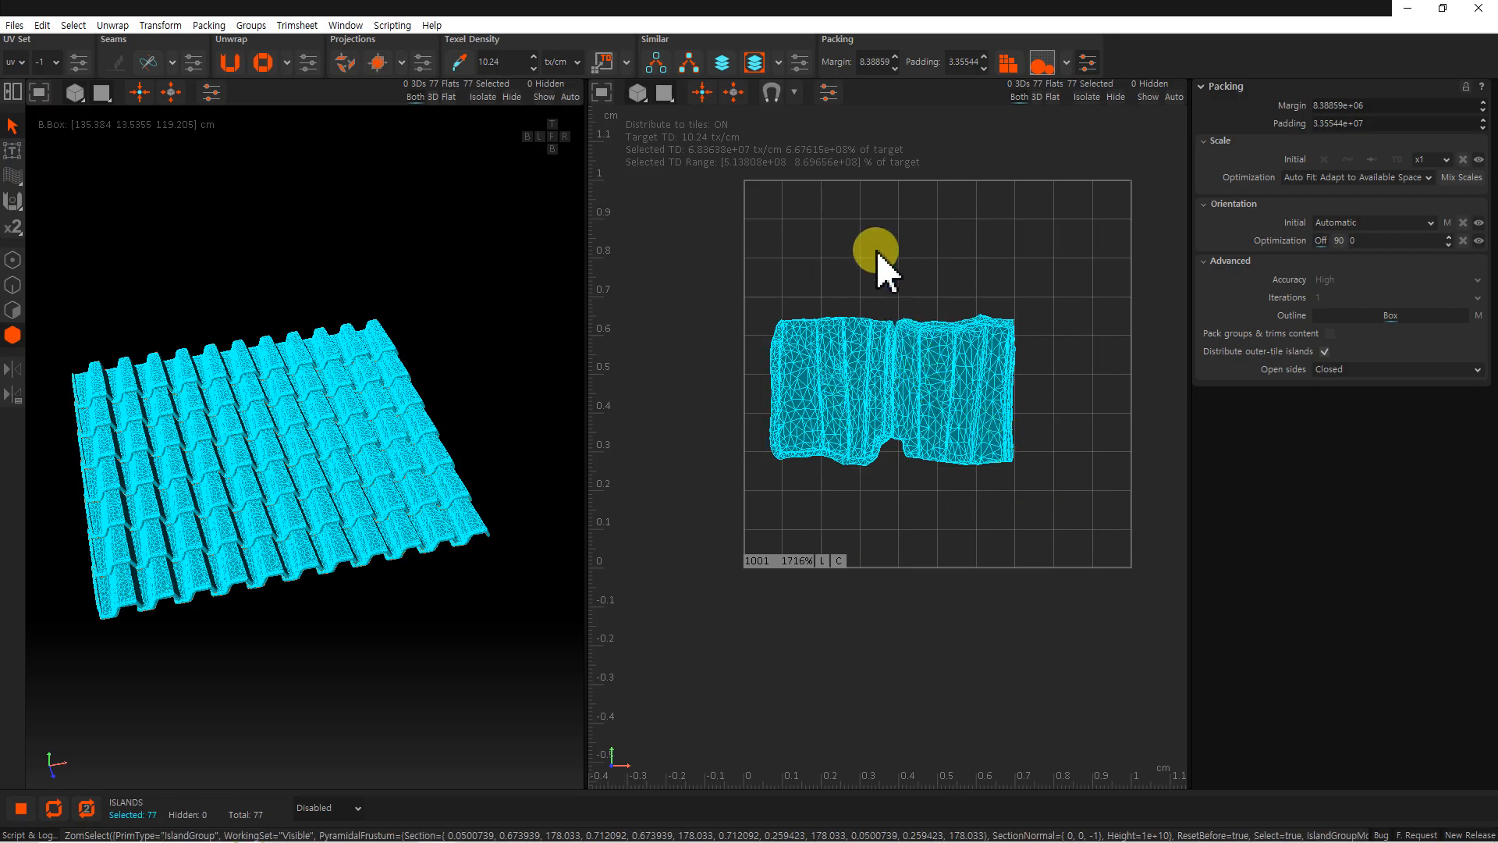
click(1008, 61)
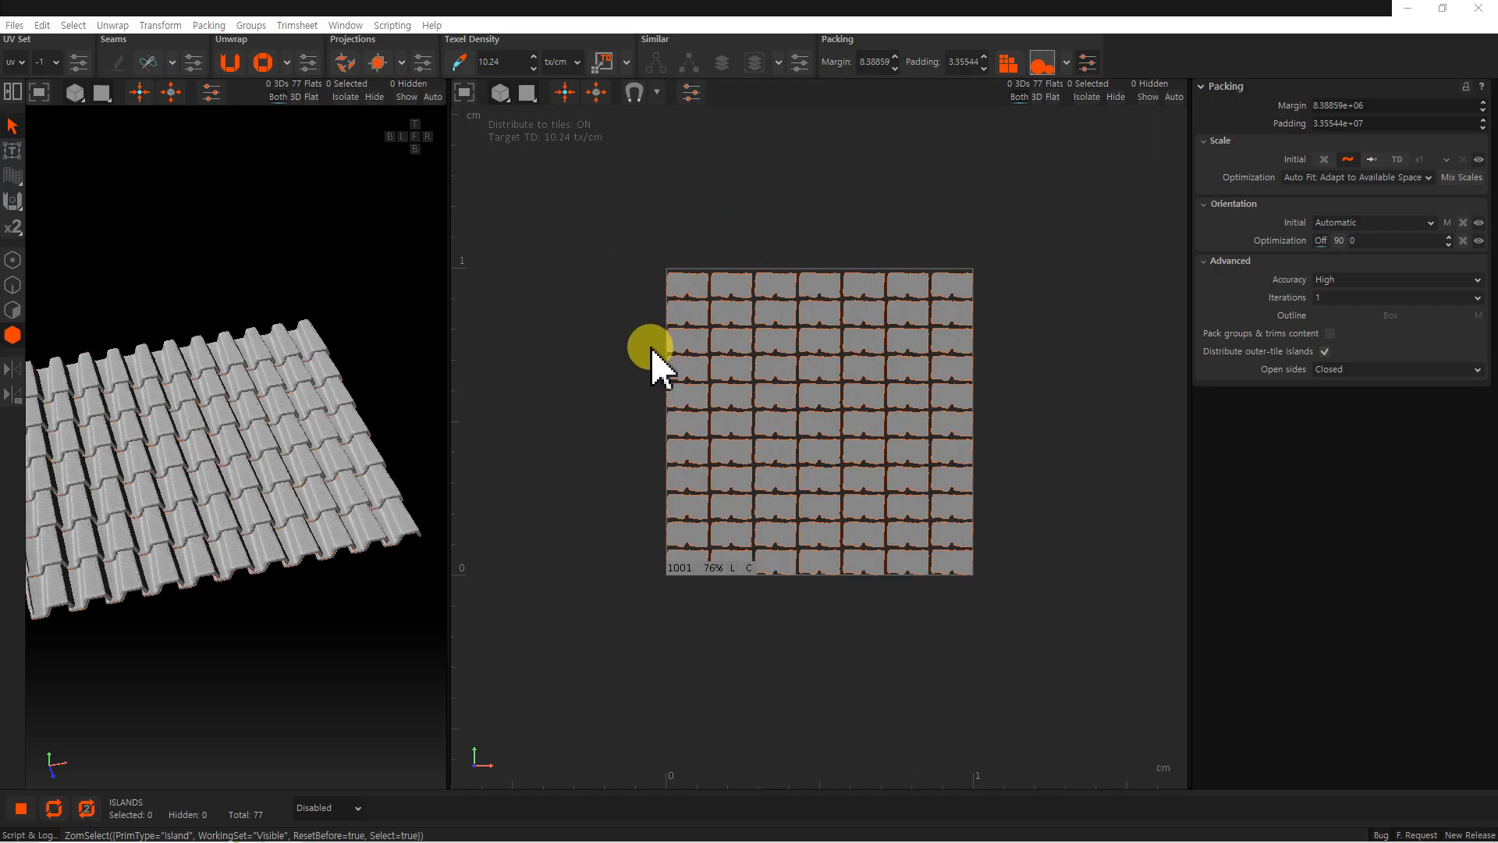
Separate four clusters of roof-tile islands from the packed layout, place them around the UV tile's upper edge and group them.
scroll(669, 368, down, 3)
drag(622, 295, 905, 435)
drag(789, 424, 683, 280)
drag(859, 263, 730, 305)
drag(827, 317, 657, 268)
drag(742, 294, 855, 332)
drag(549, 212, 611, 237)
drag(611, 234, 645, 359)
drag(956, 383, 535, 194)
Move two clusters of roof-tile islands to the UV tile's right side and group them.
mouse_move(911, 438)
mouse_down()
mouse_move(803, 535)
mouse_move(887, 446)
mouse_move(897, 455)
mouse_up()
drag(873, 575, 812, 545)
drag(856, 544, 964, 527)
shift+drag(1032, 574, 832, 408)
key(ctrl+g)
Move a cluster out to the left of the UV tile and group it with the remaining ungrouped islands.
drag(685, 488, 597, 544)
drag(792, 589, 544, 433)
key(ctrl+g)
click(714, 624)
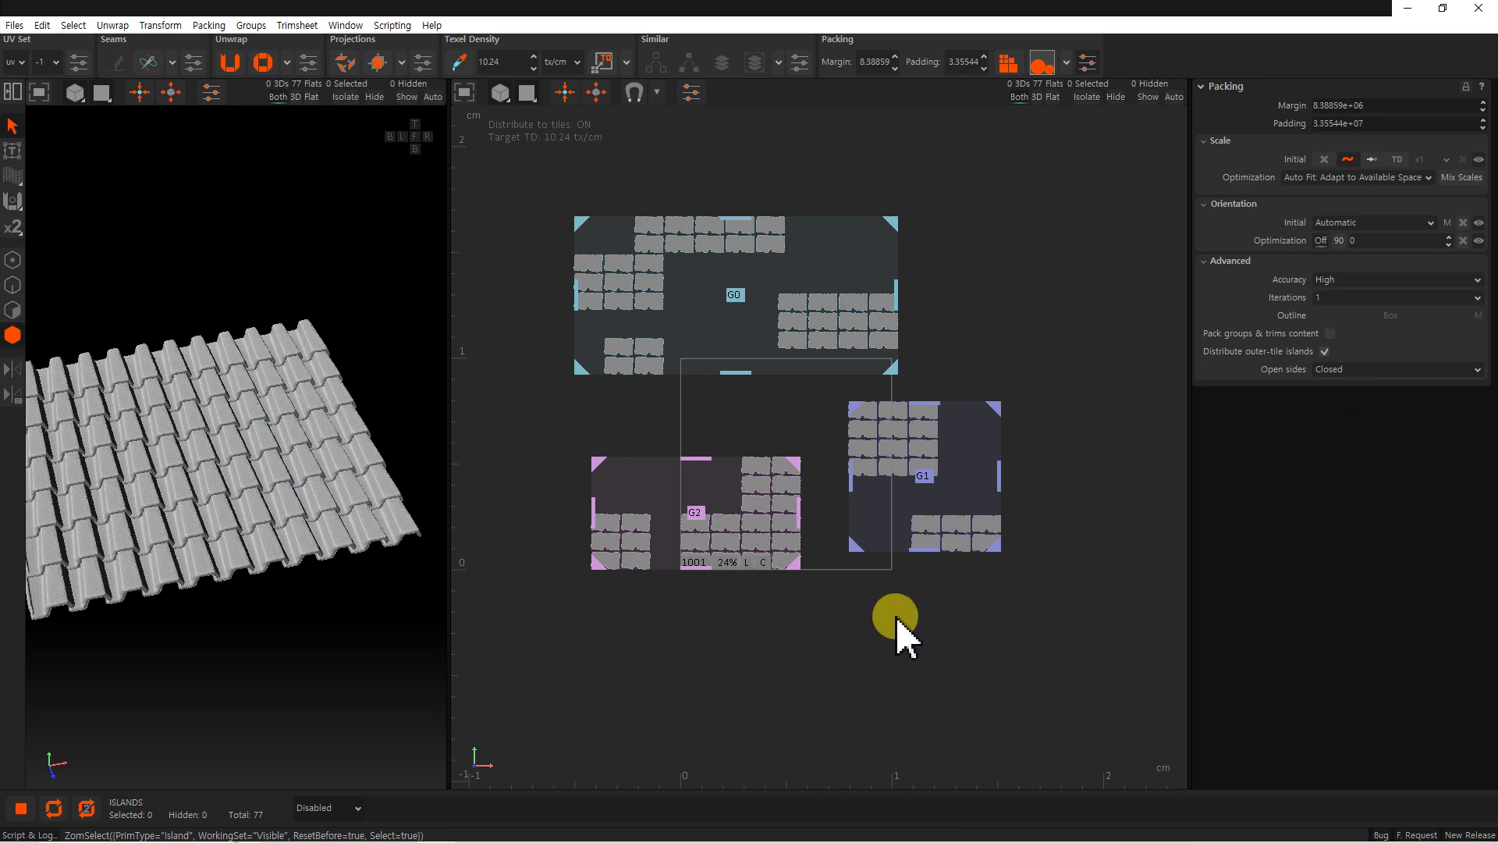
Pack the three roof-tile groups without the Box outline, examine how they overlap and undo the packing.
click(1008, 64)
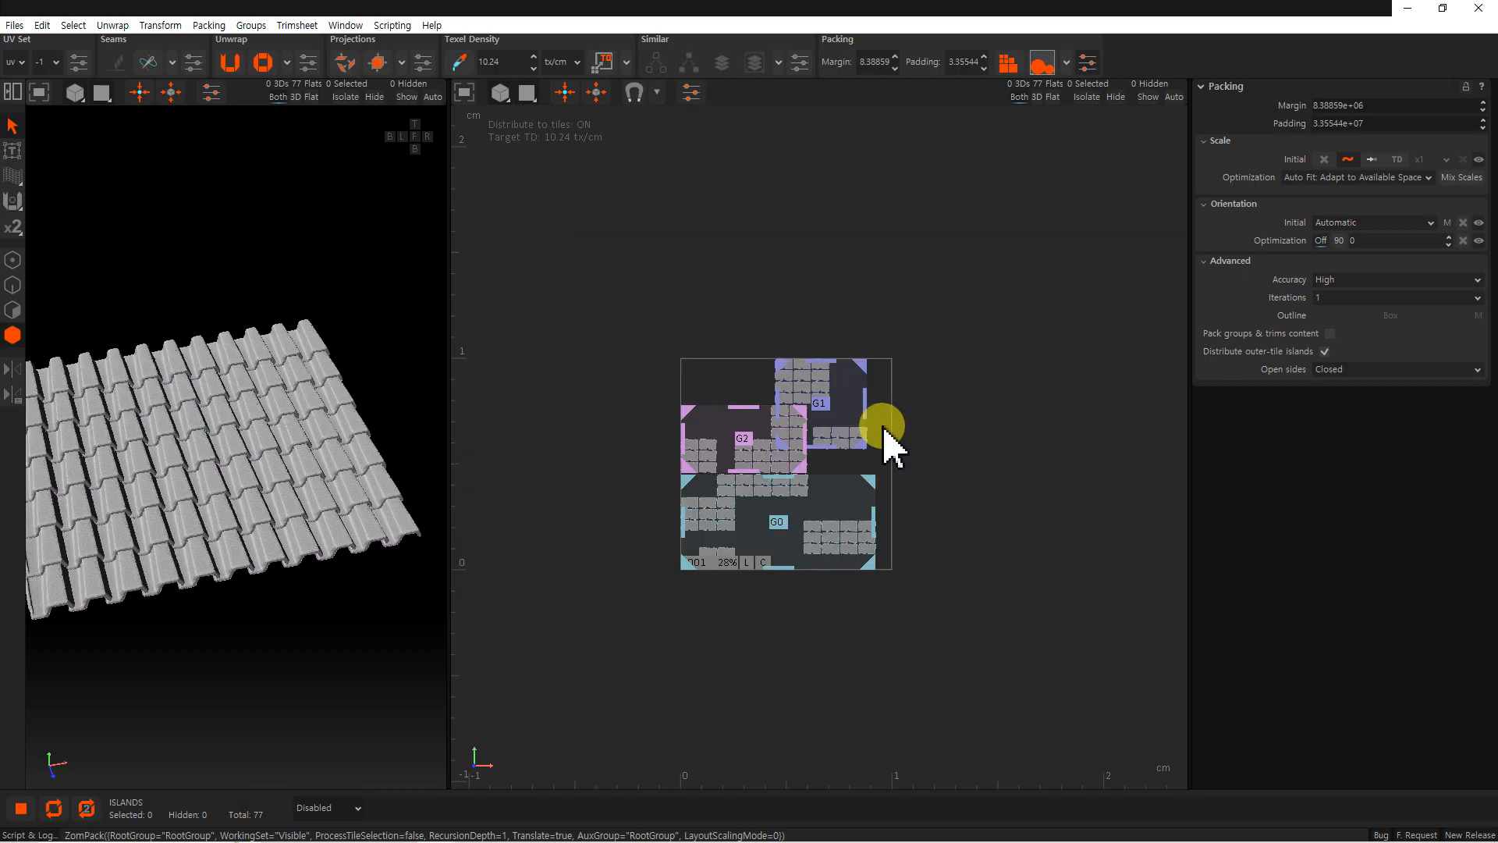
middle_drag(809, 450, 831, 411)
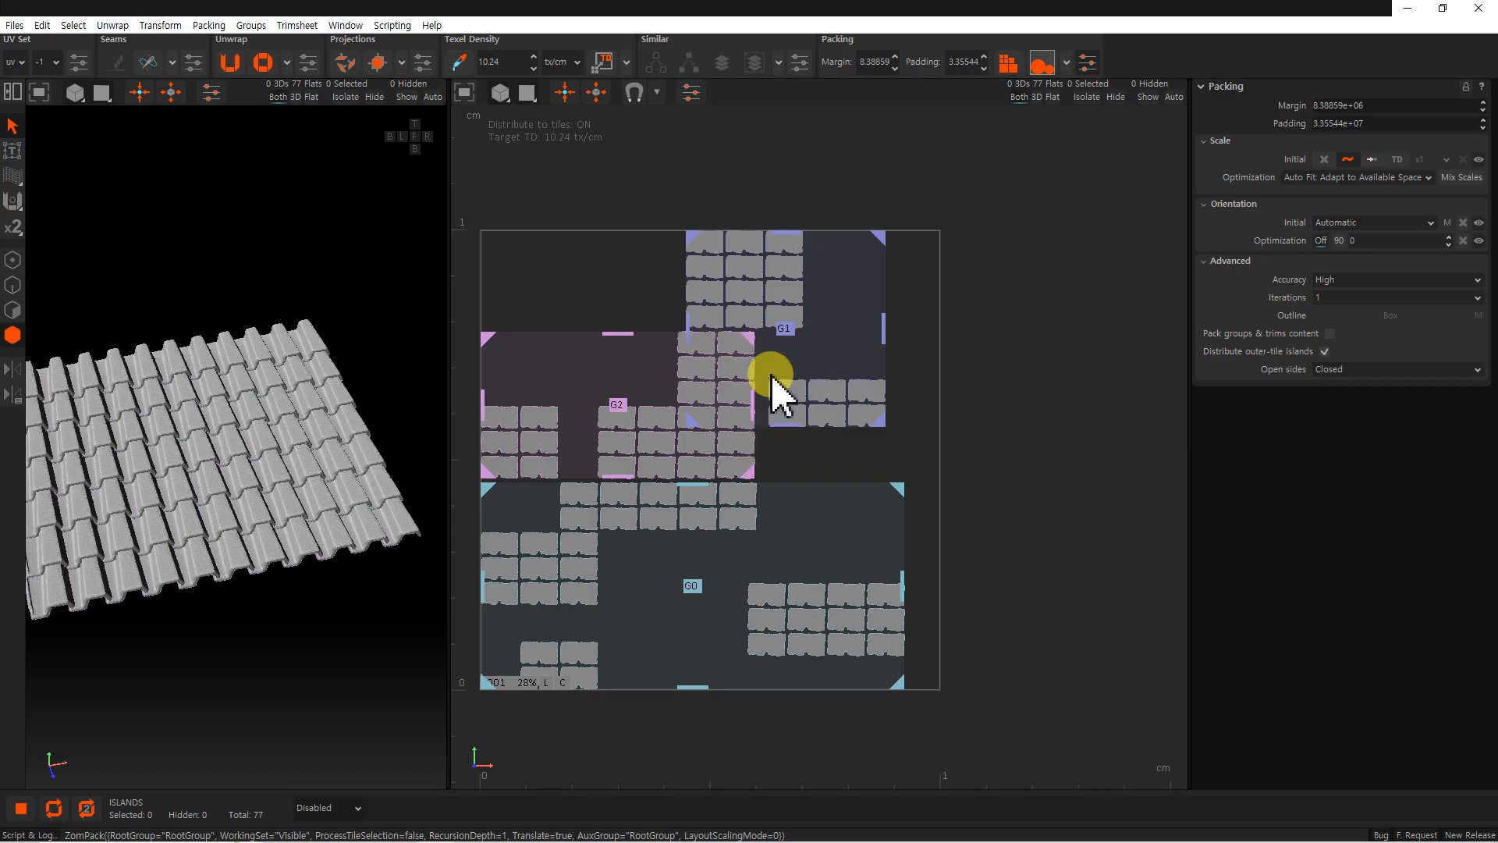
middle_drag(787, 463, 787, 464)
scroll(786, 464, down, 3)
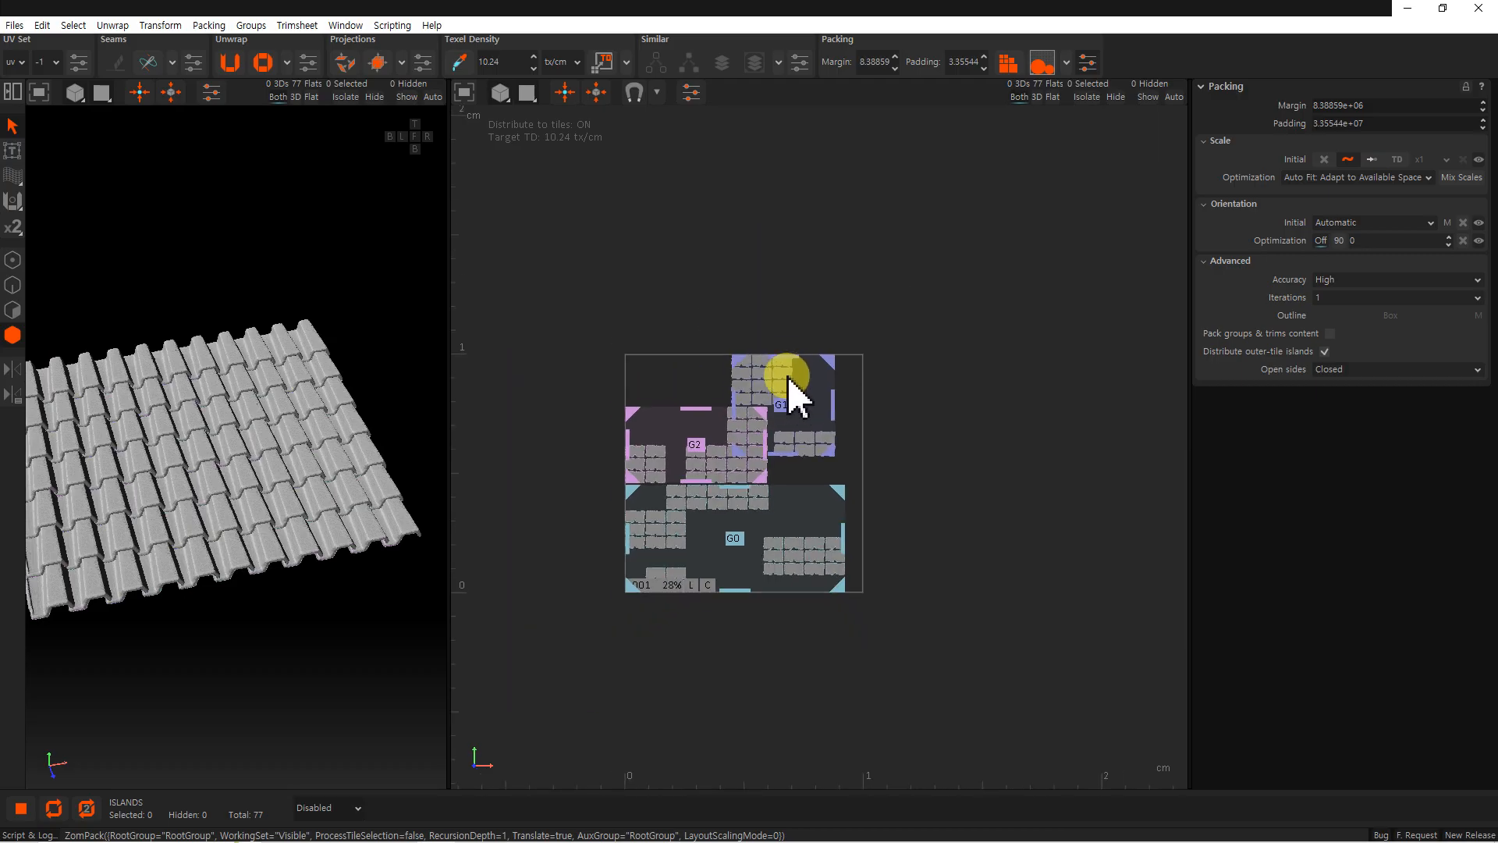
key(ctrl+z)
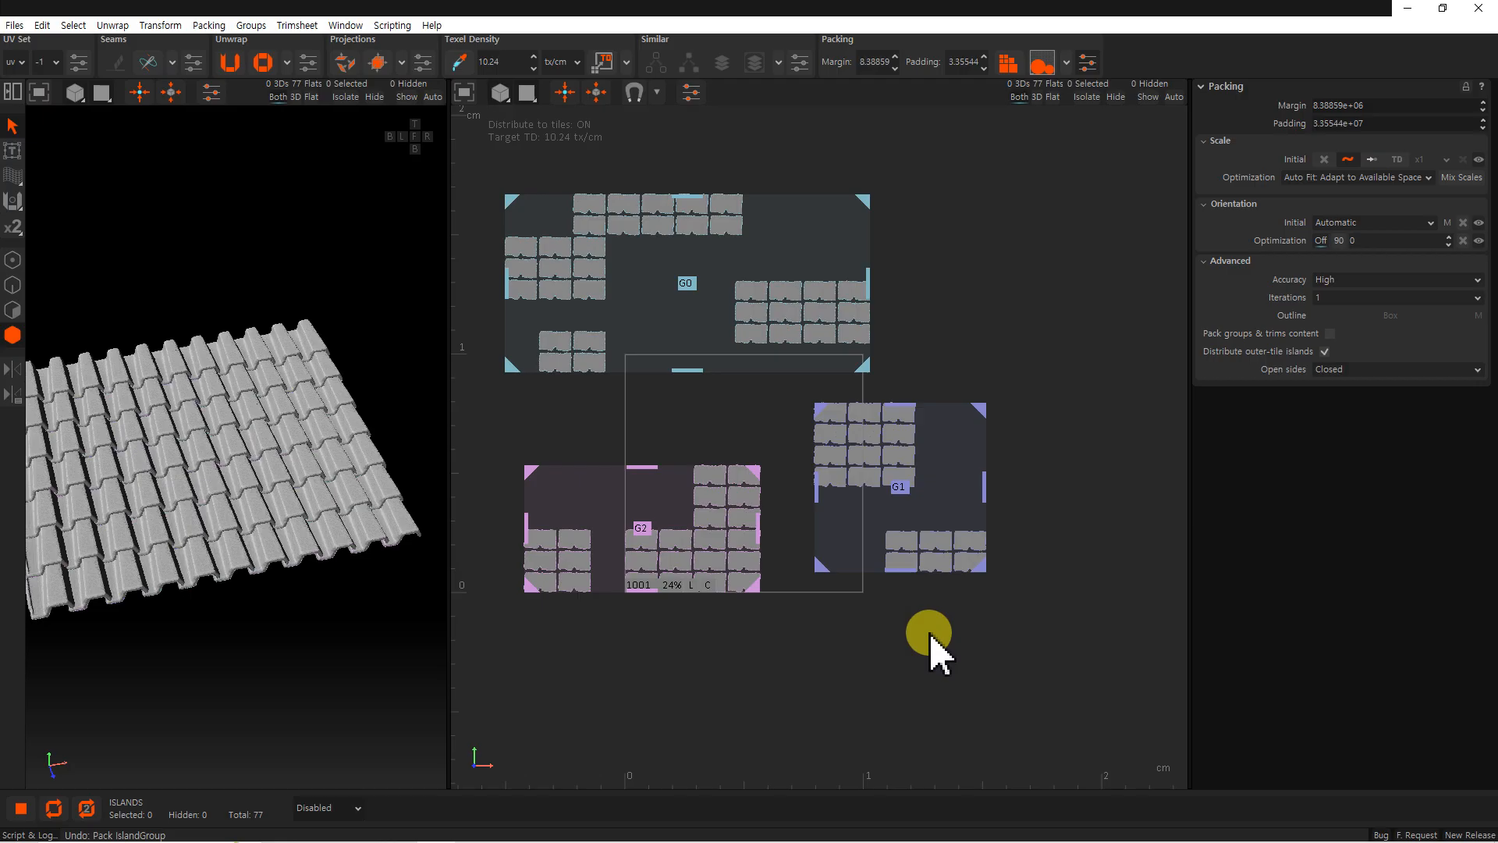
Set the packing outline of all three roof-tile groups to Box and pack them into the UV tile.
drag(1058, 647, 485, 175)
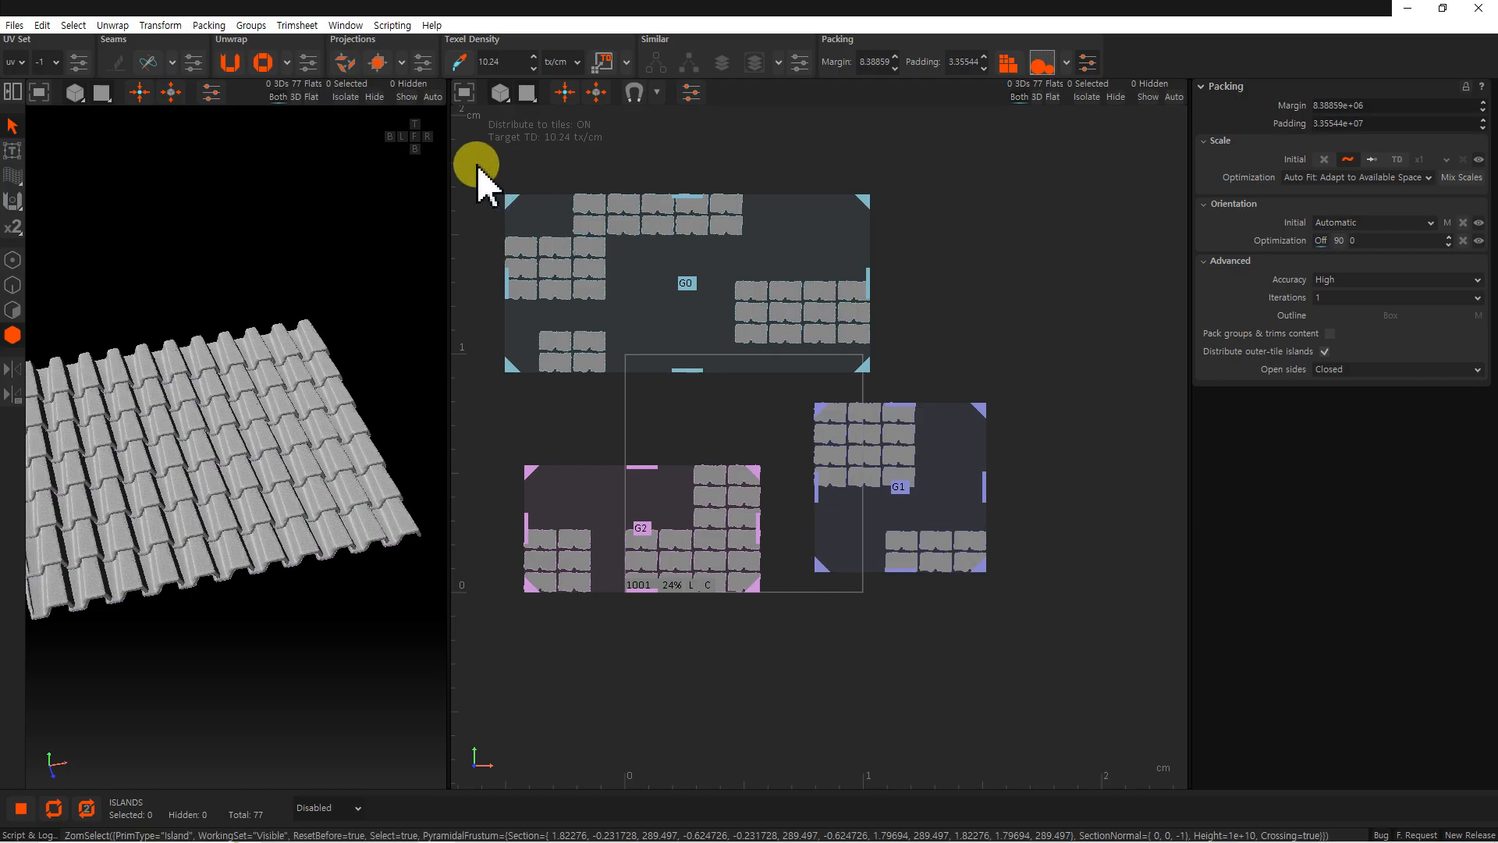
click(1393, 317)
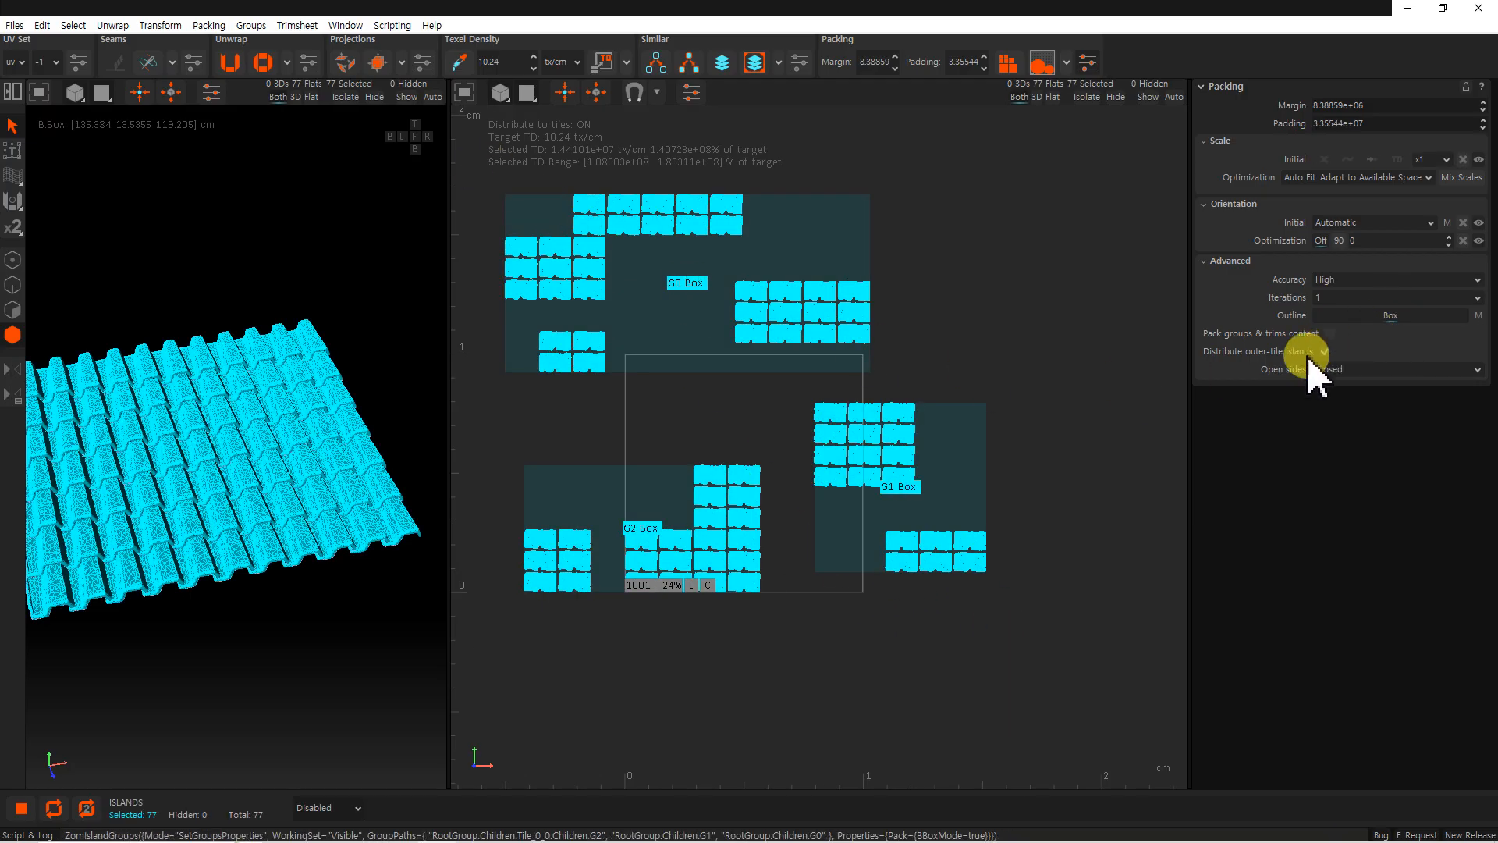
click(1046, 367)
click(1010, 61)
mouse_move(926, 521)
middle_down()
mouse_move(917, 457)
mouse_move(913, 517)
middle_up()
scroll(916, 458, up, 3)
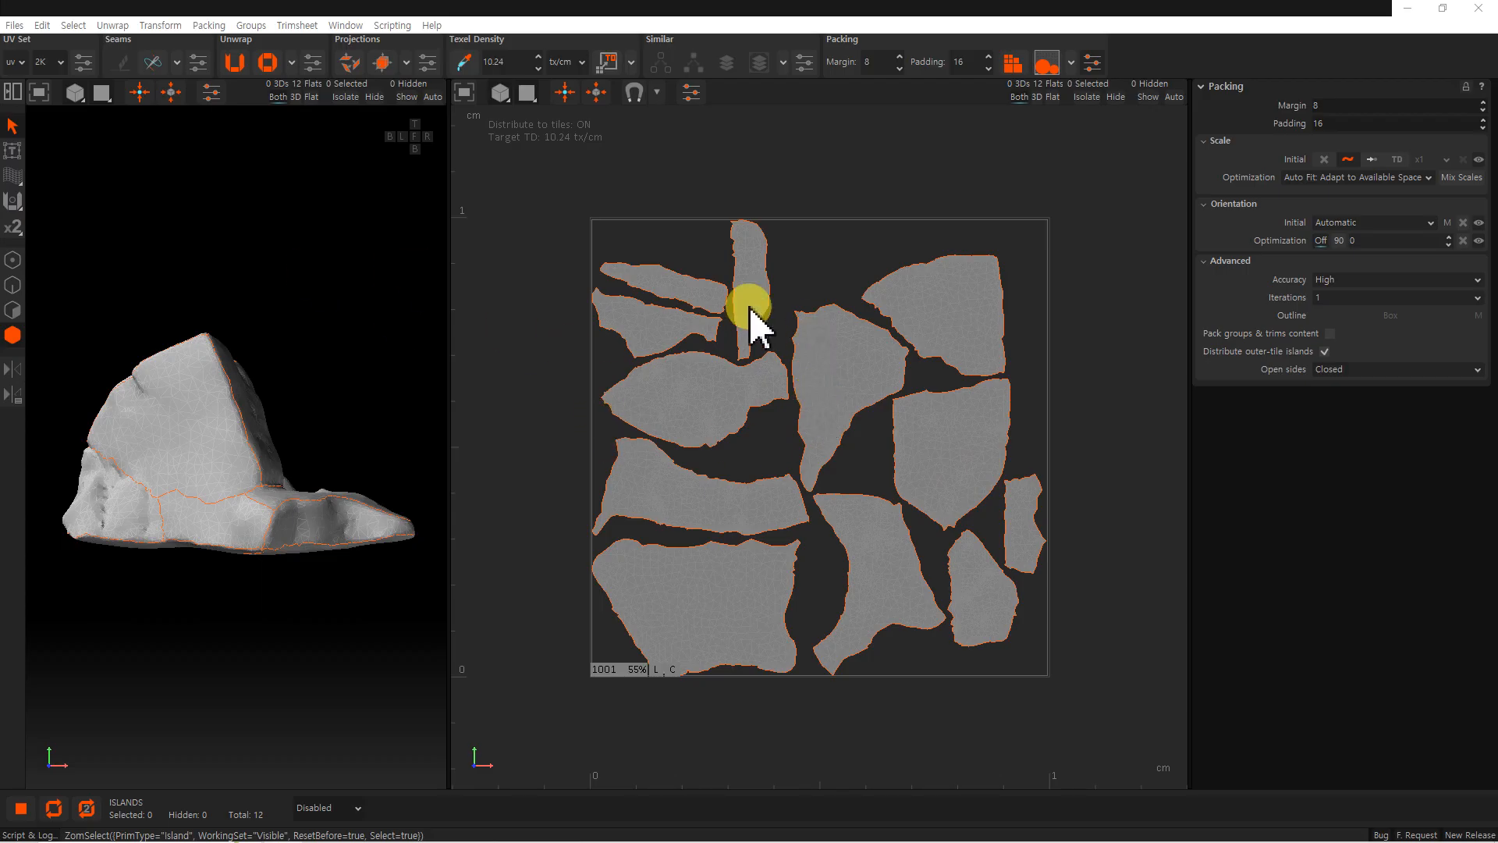
drag(819, 469, 625, 302)
right_click(625, 302)
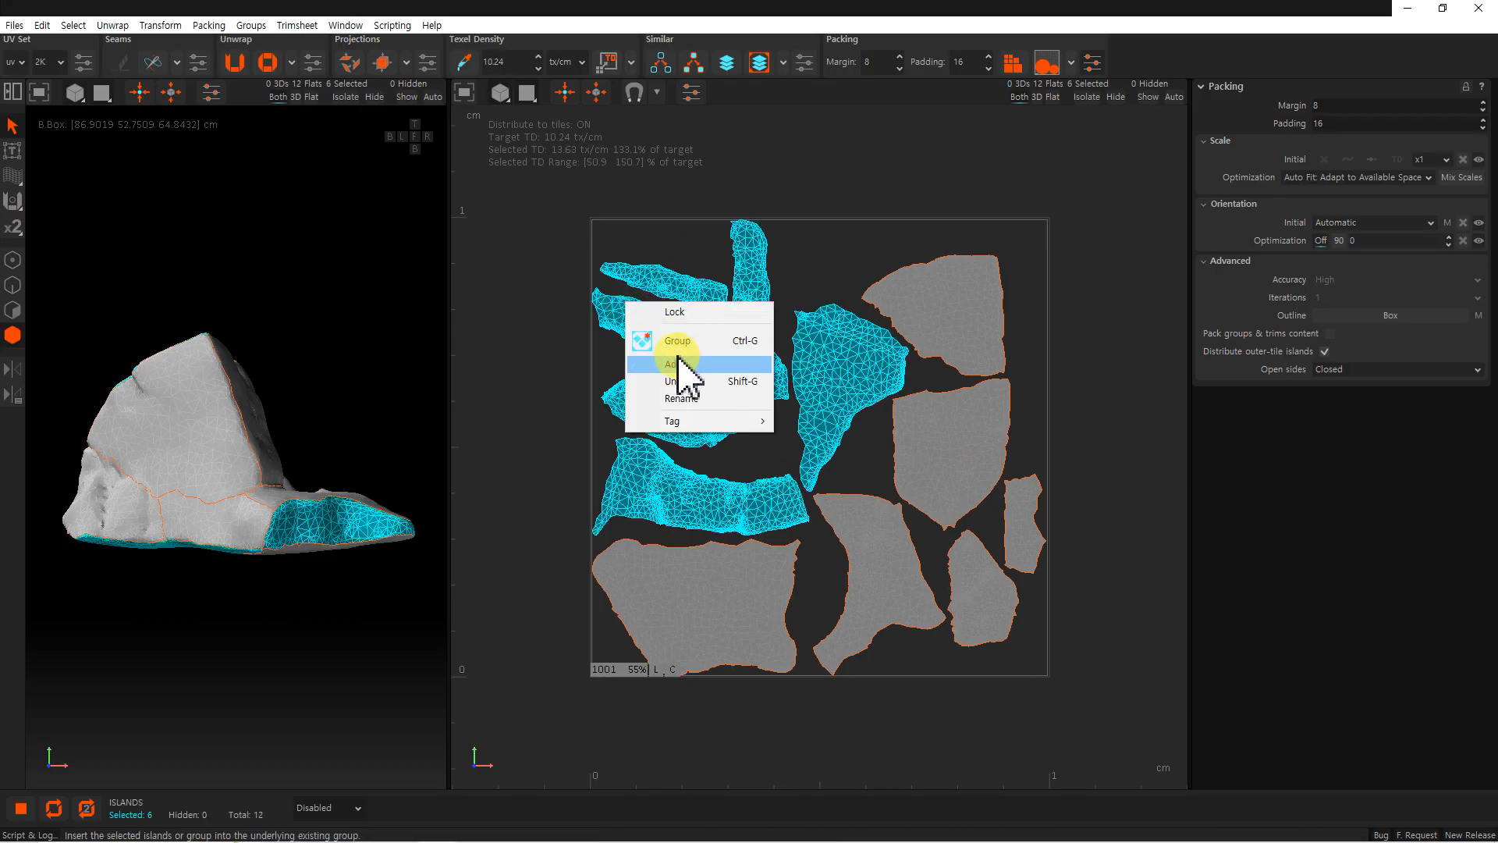
click(522, 328)
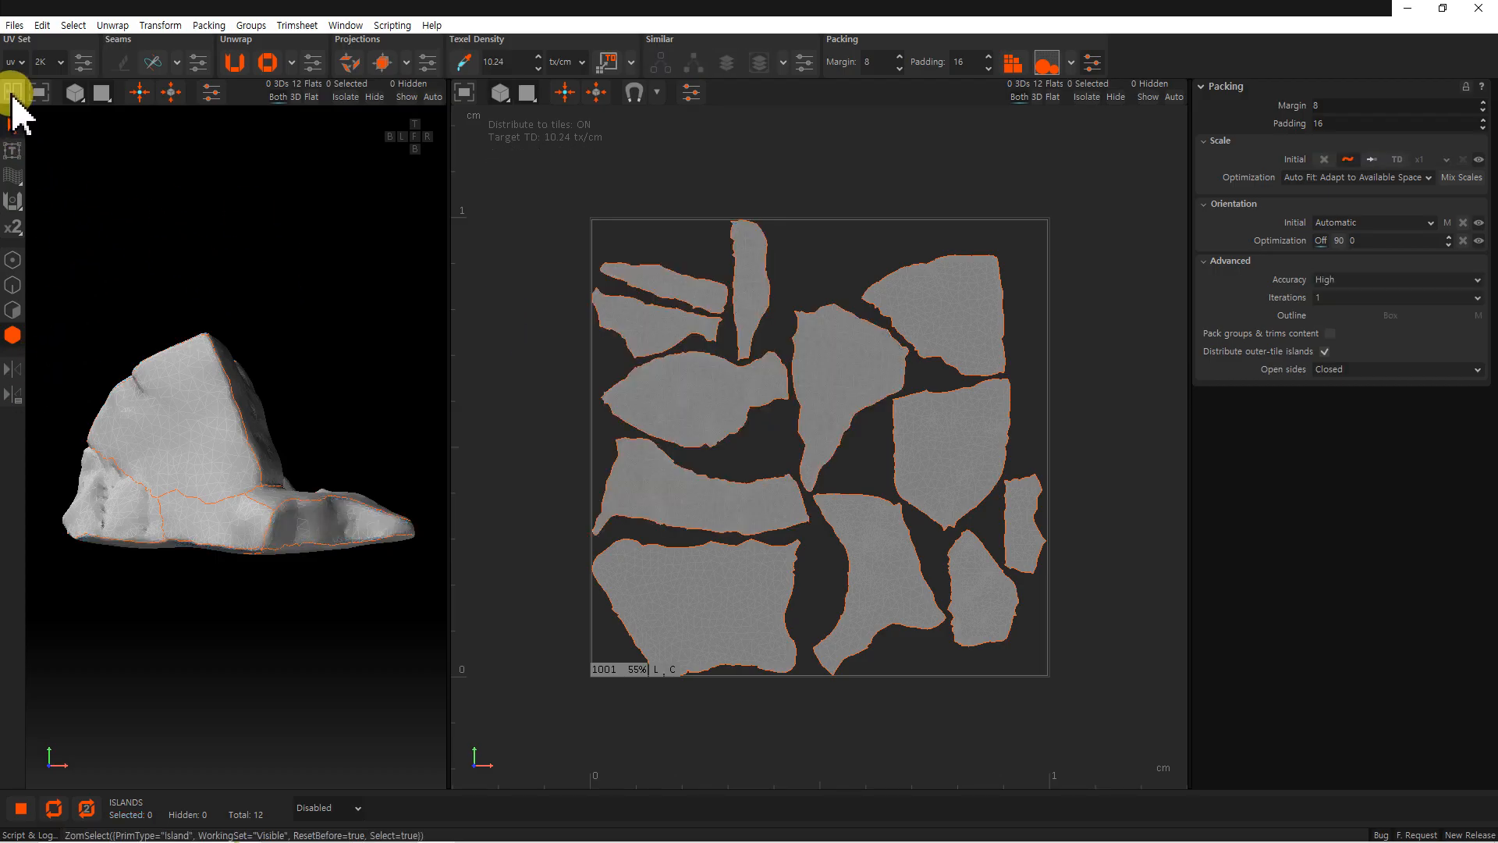
Show the groups outliner and put all rock islands into one regular group.
click(13, 91)
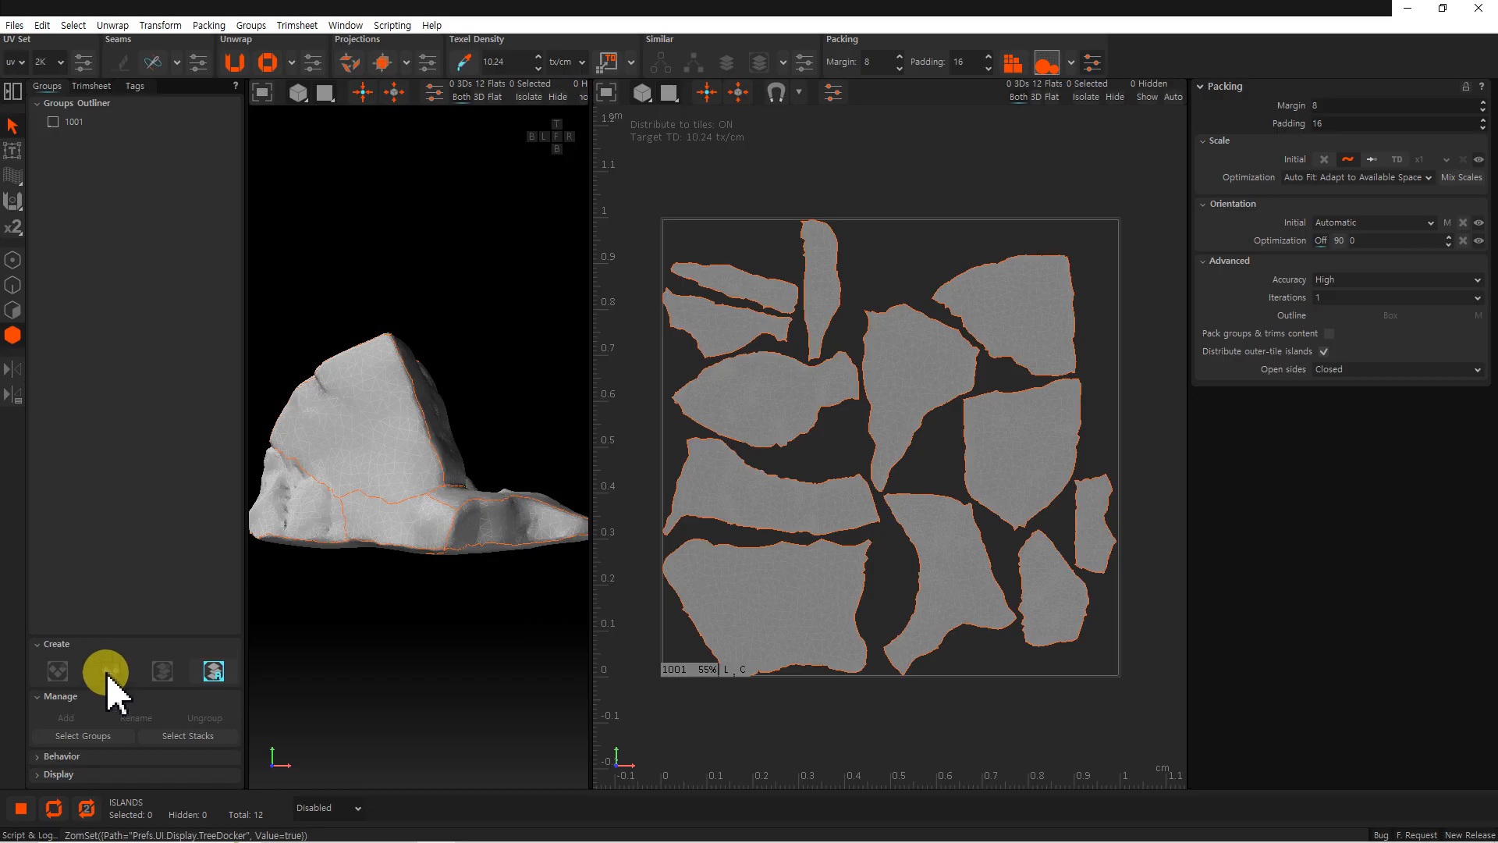
drag(641, 207, 1100, 702)
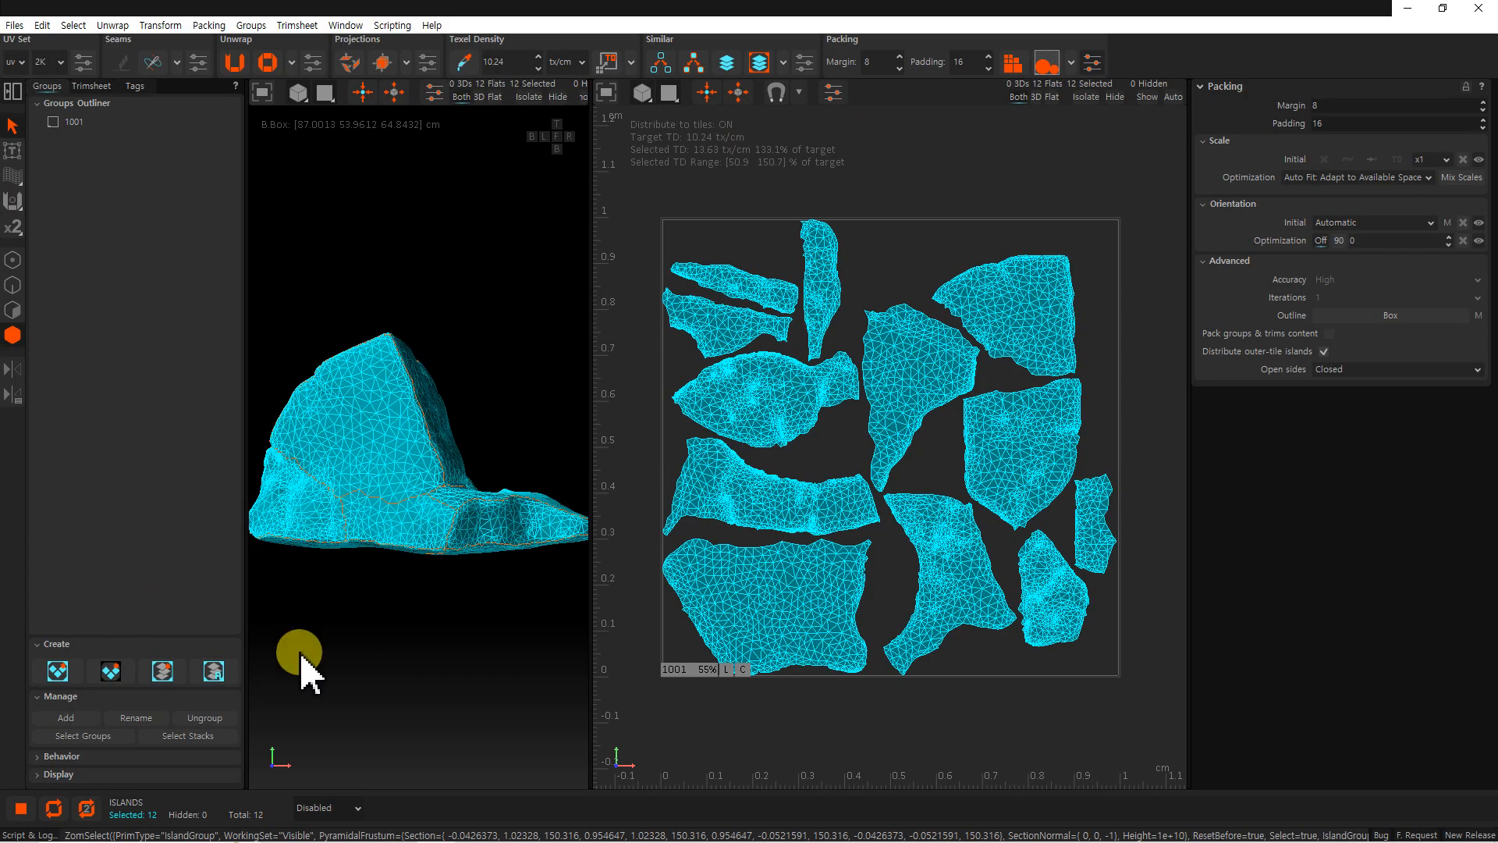
click(58, 671)
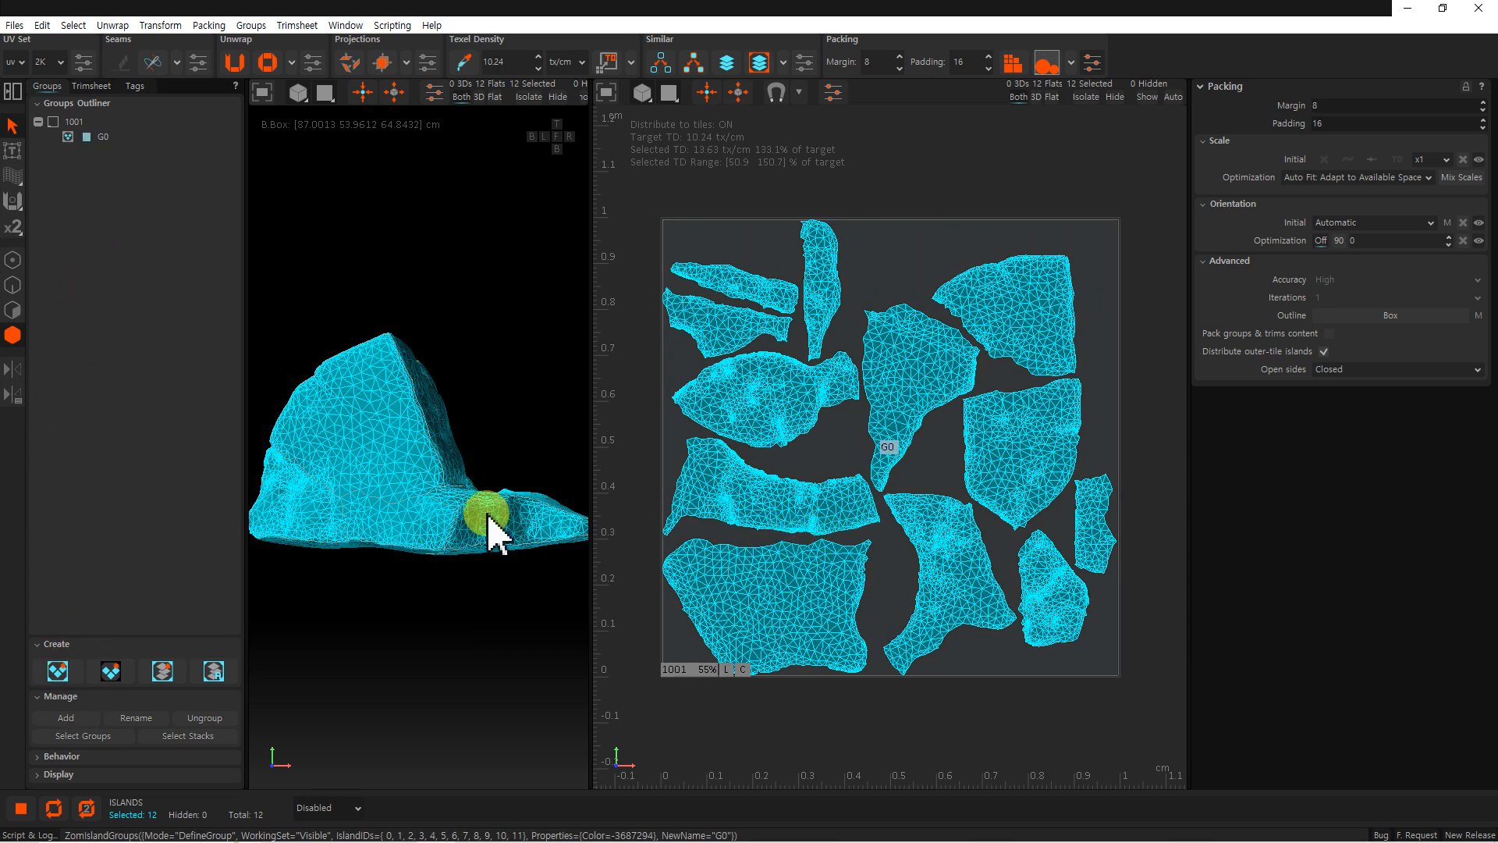
Pack the regular rock group to compare its layout and undo the packing.
key(ctrl+z)
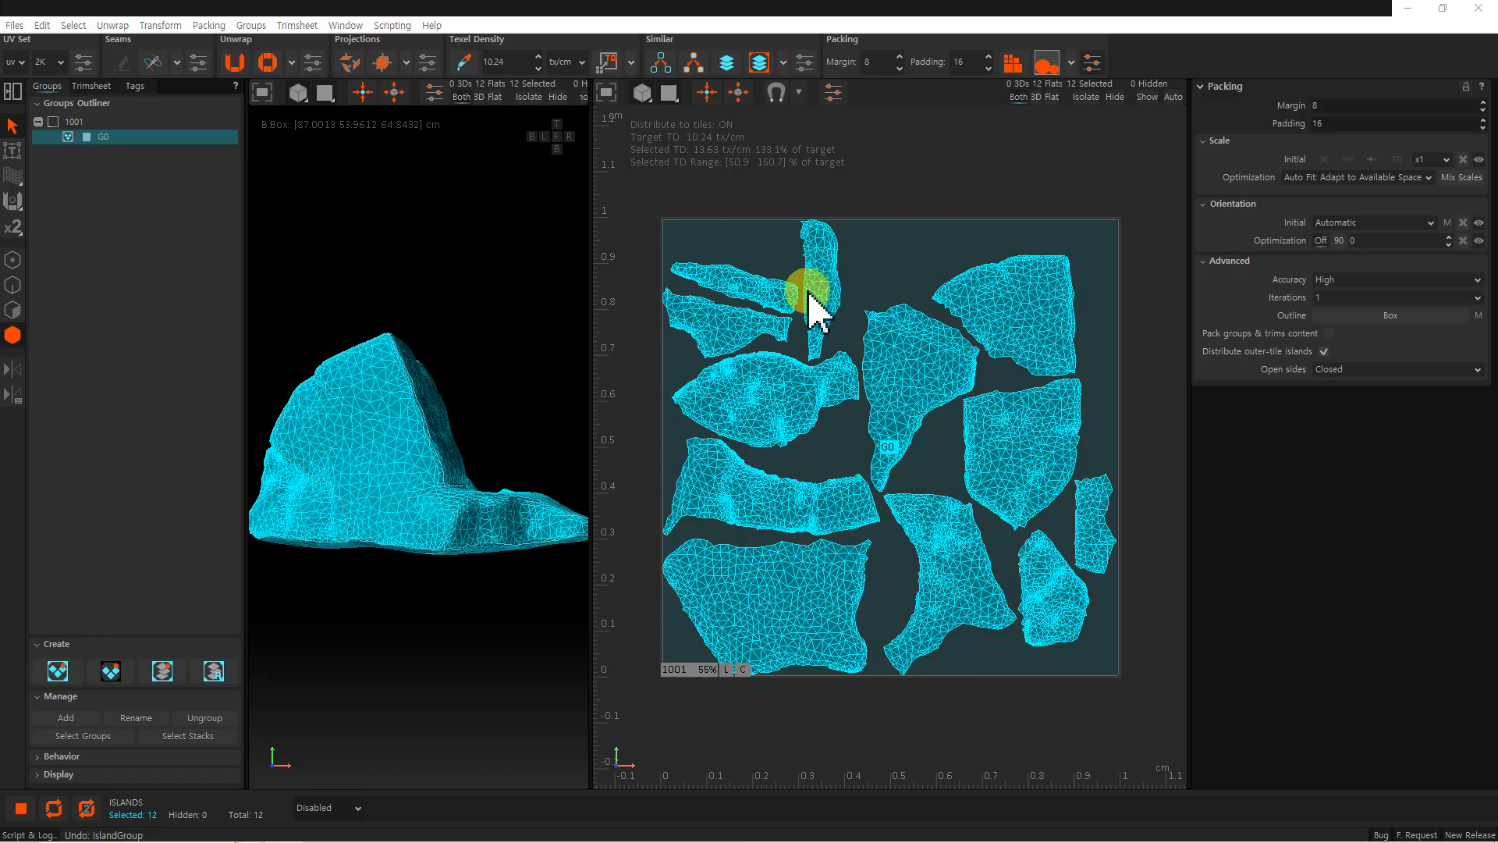
click(1013, 62)
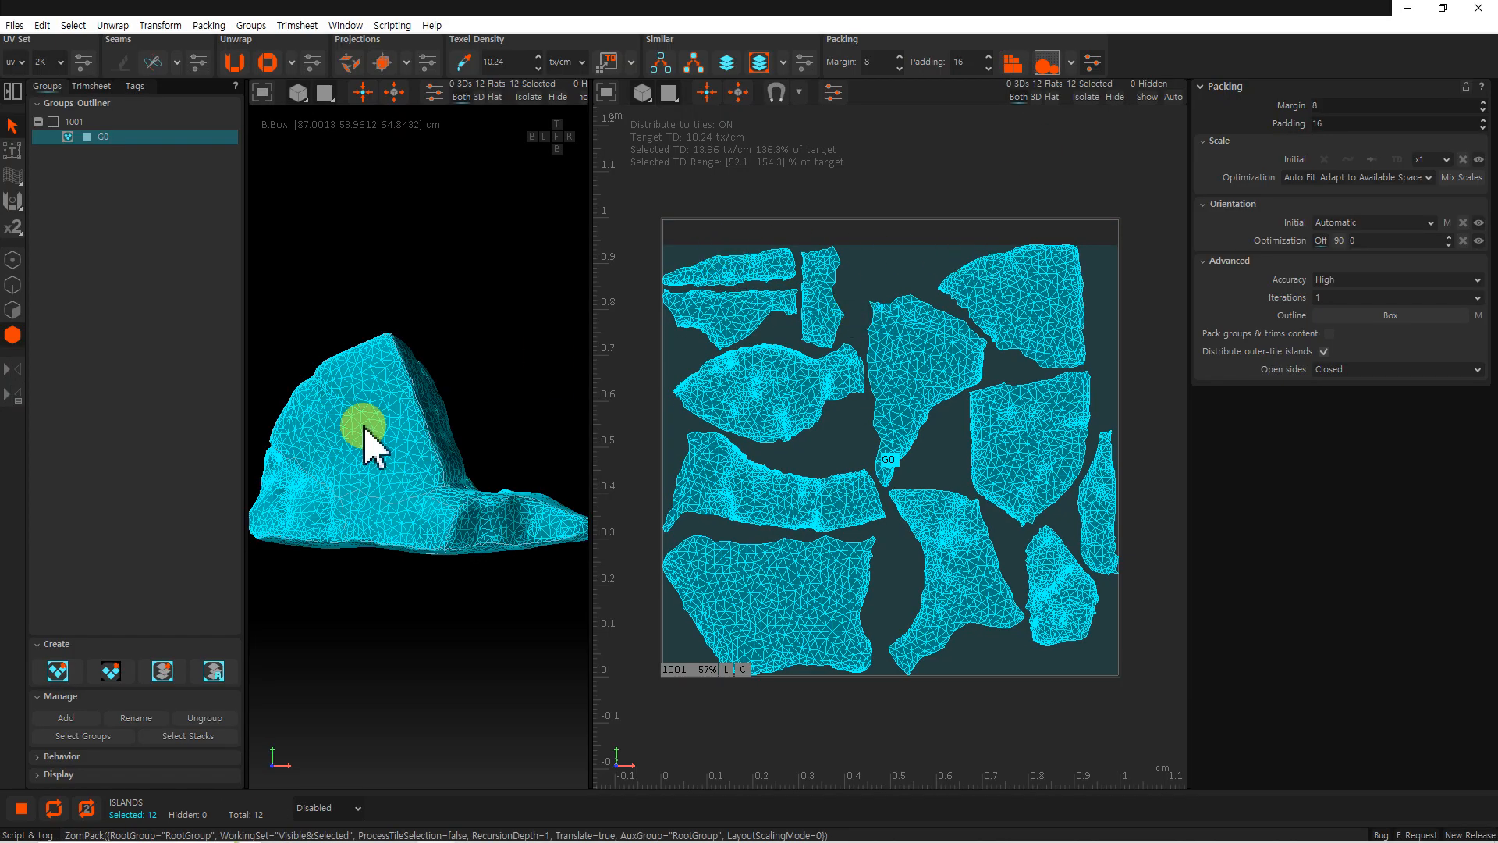
click(891, 224)
key(ctrl+z)
key(ctrl+z)
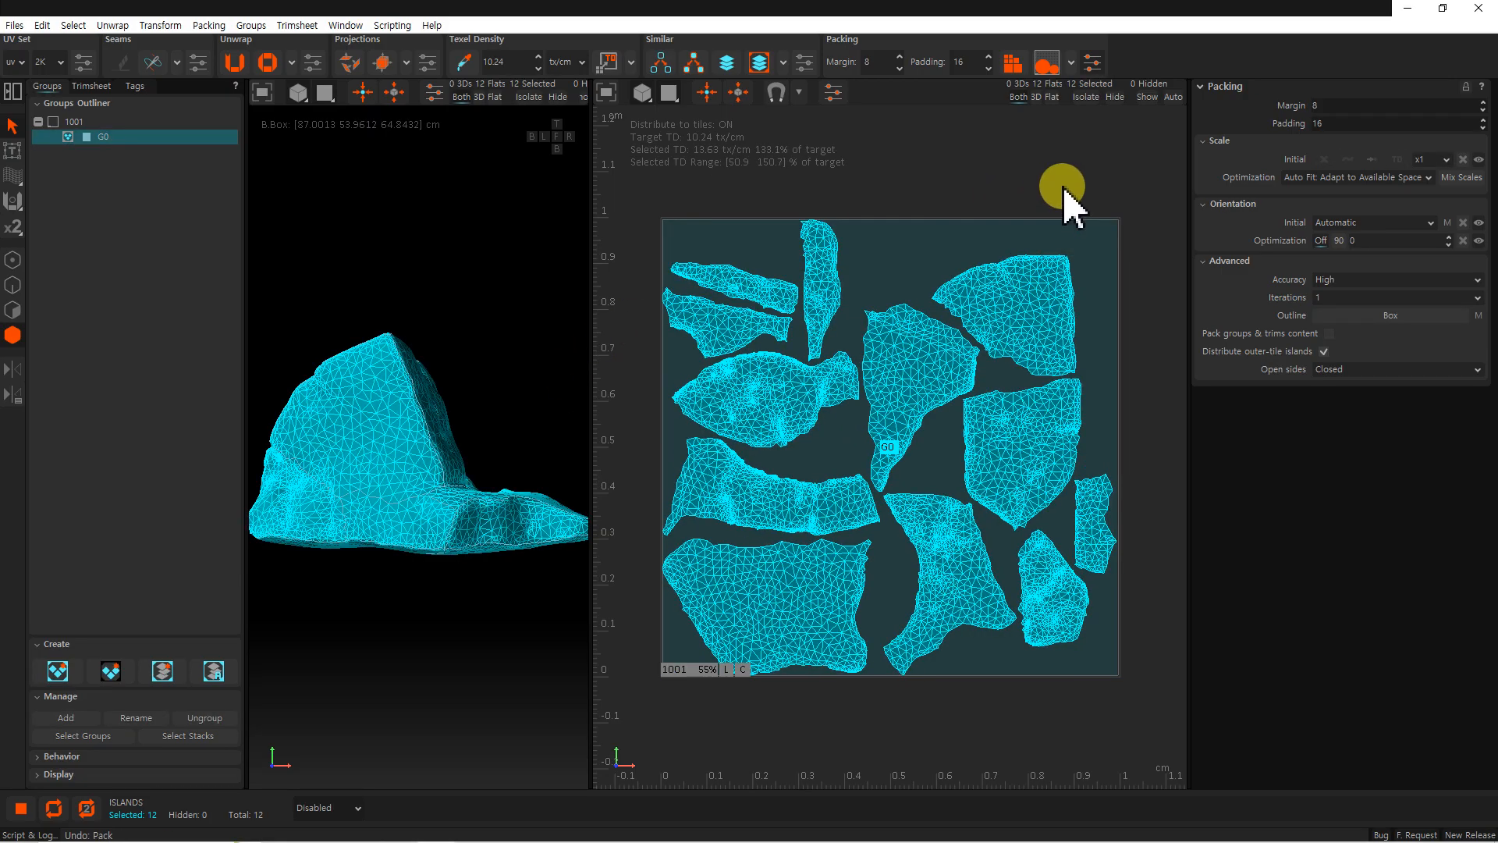
key(ctrl+z)
Ungroup the rock islands, create a locked-shape tile group from all of them and pack it.
drag(631, 183, 1185, 720)
key(ctrl+shift+g)
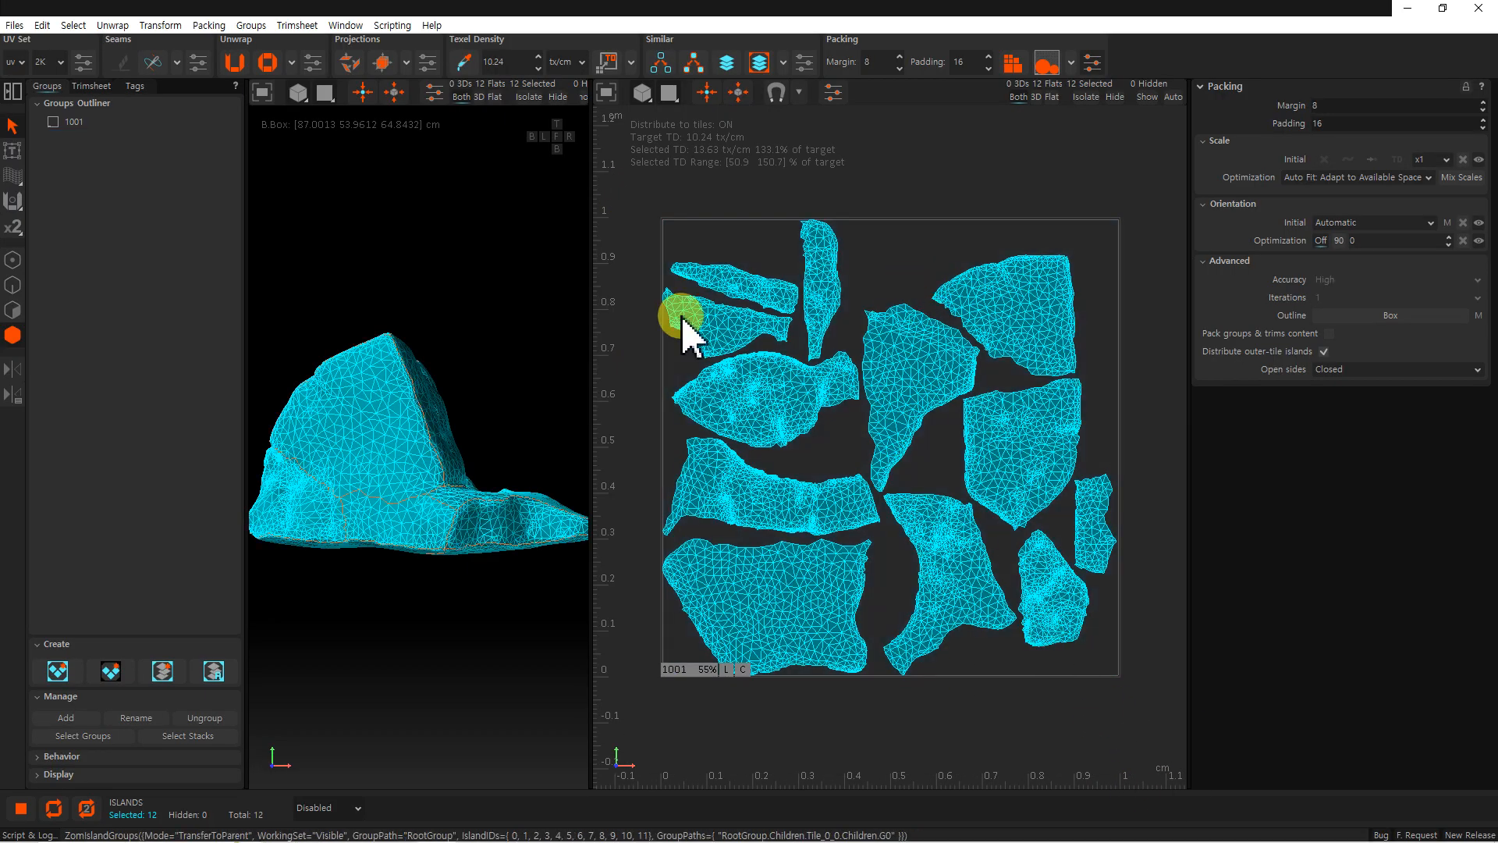
click(110, 671)
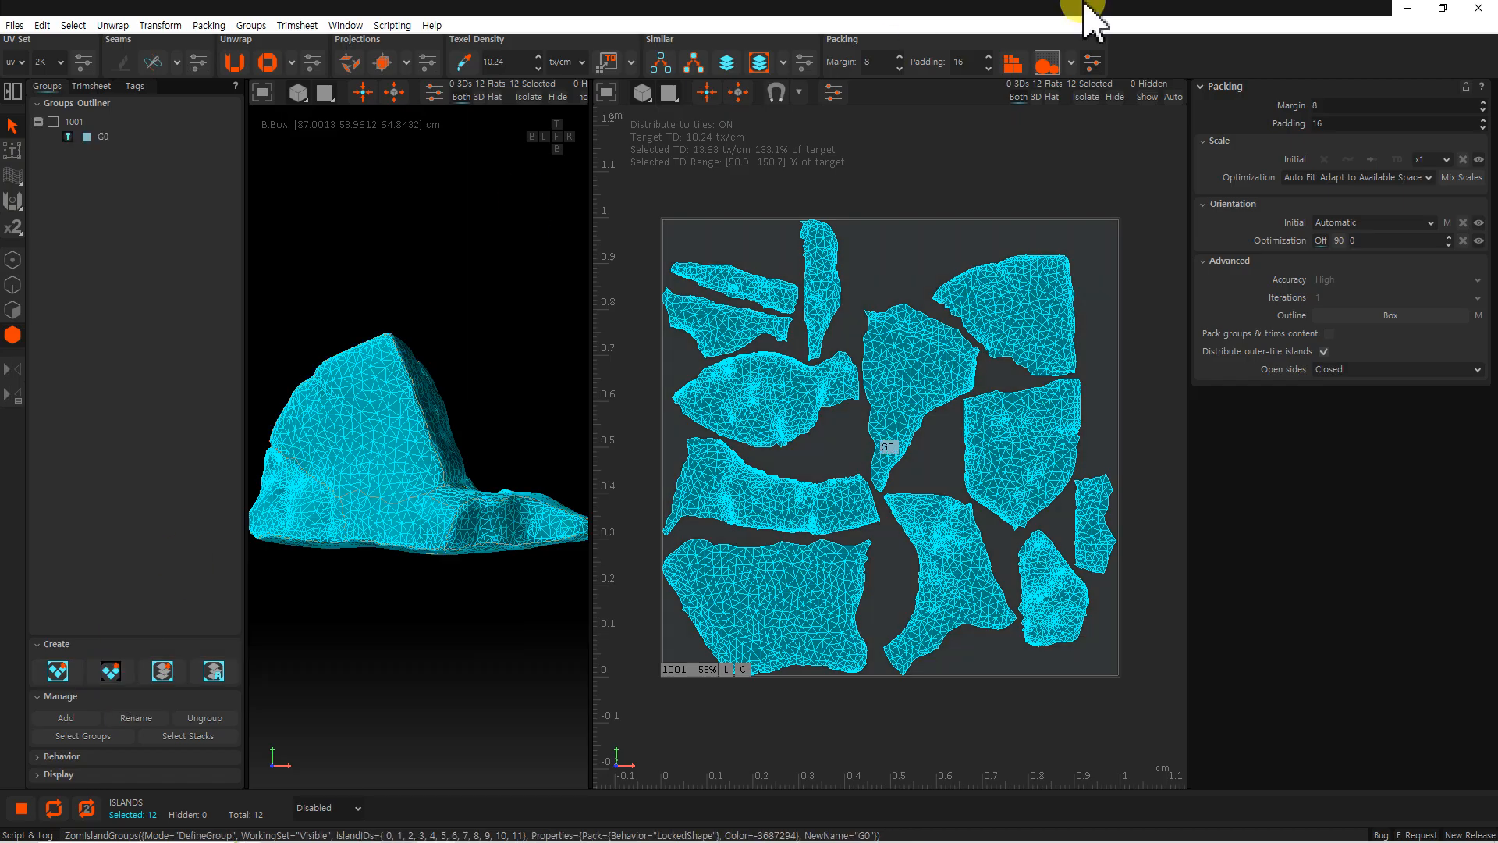
click(1014, 63)
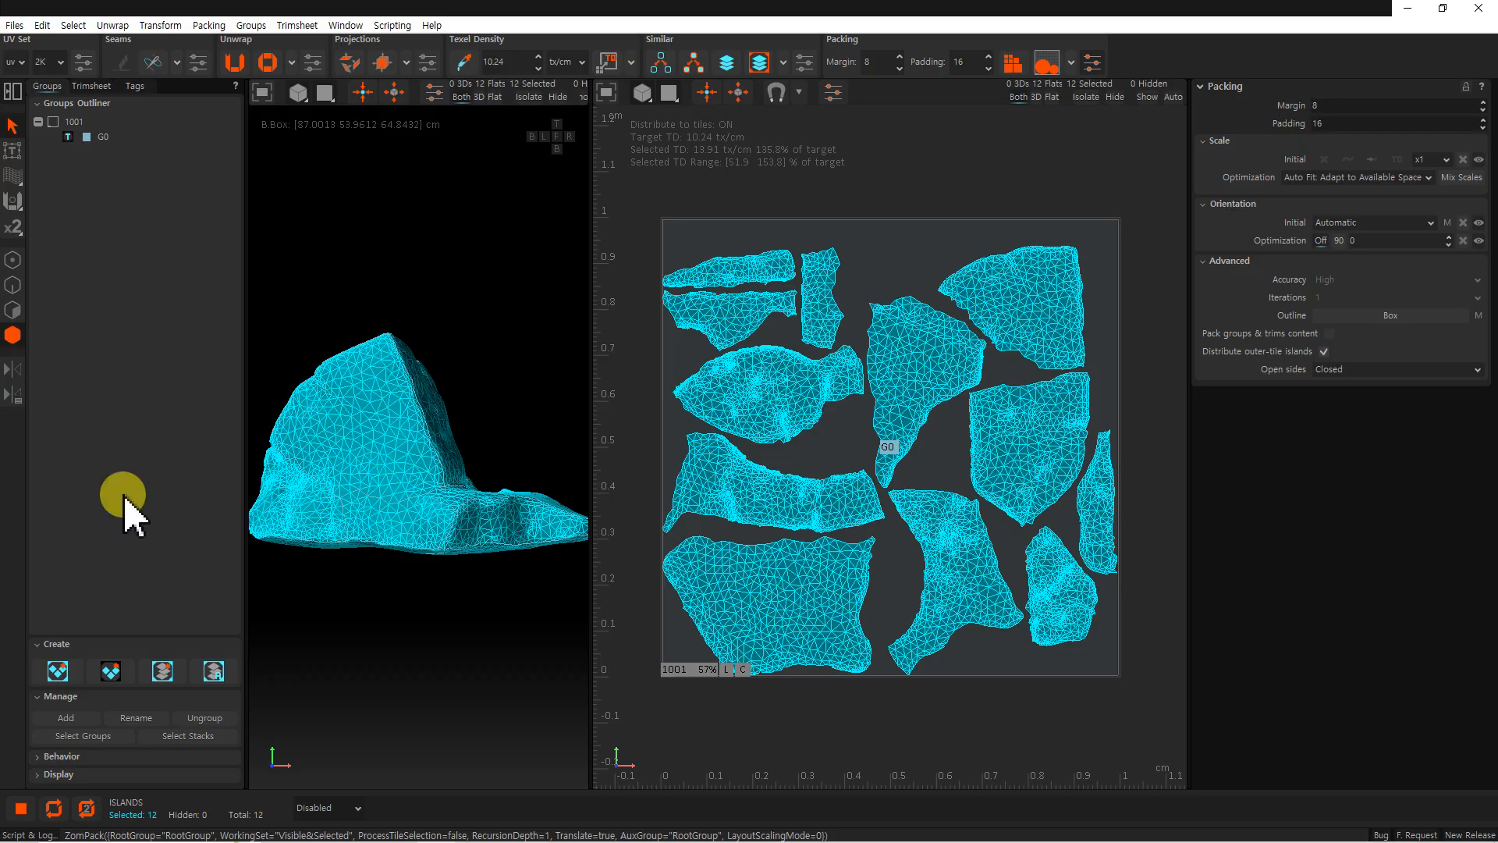
click(109, 671)
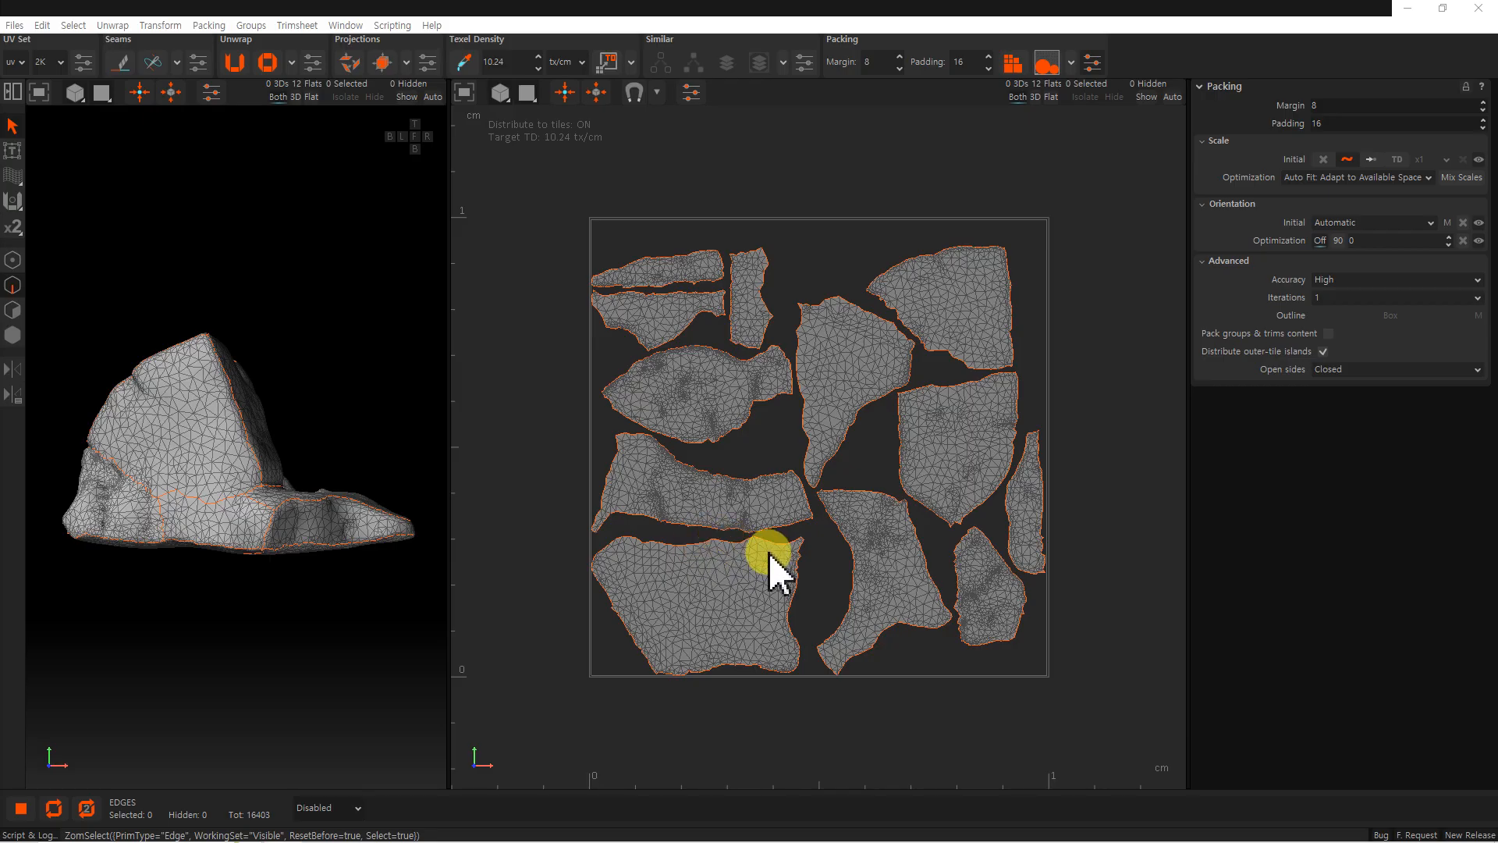
Select an upper border edge of the large lower-left island, and all edges, to examine the links between matching edges.
scroll(757, 554, up, 5)
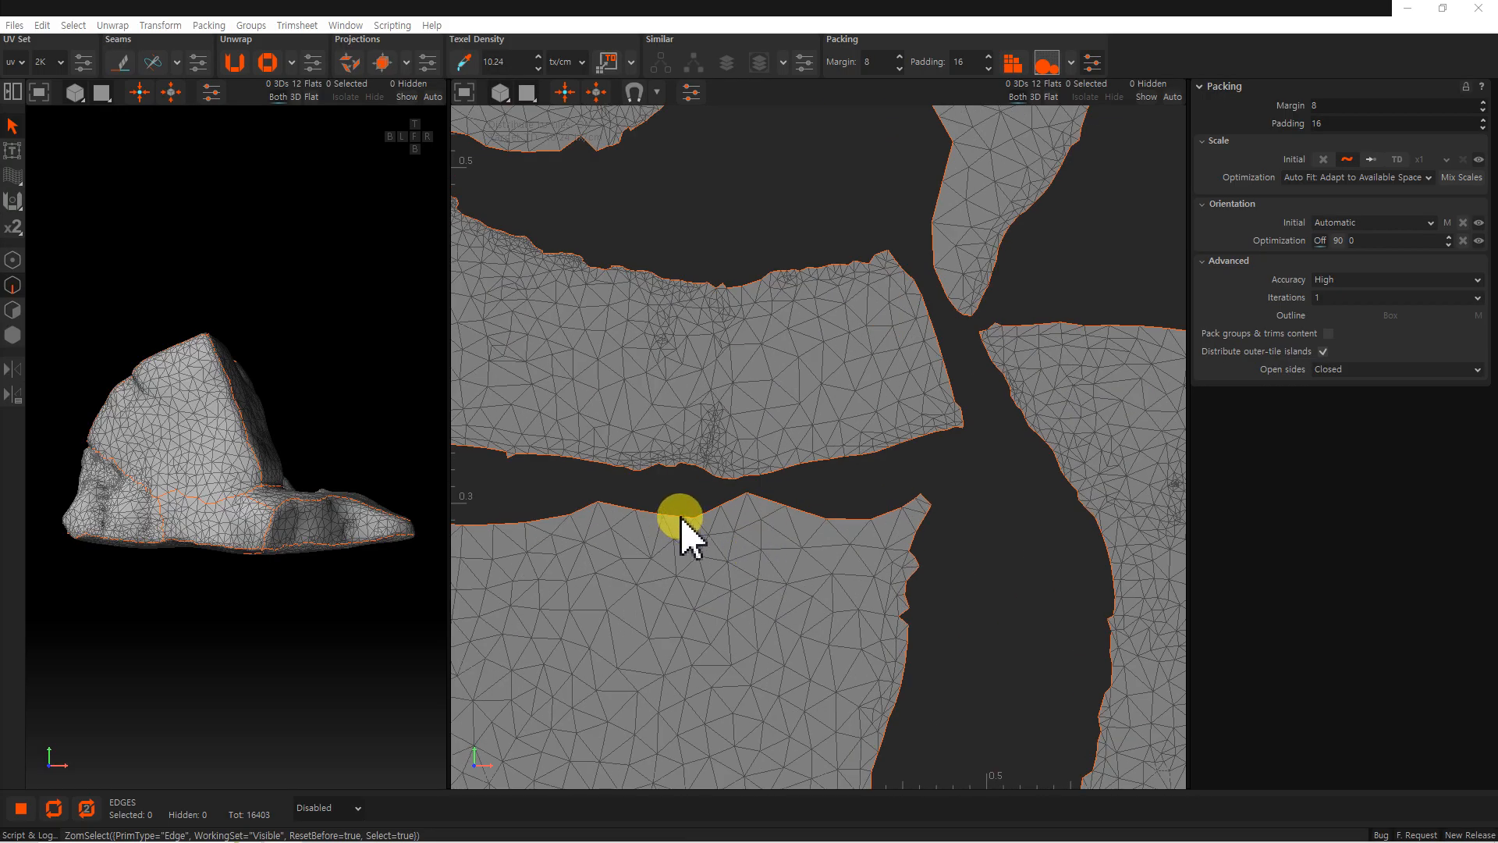
click(680, 519)
scroll(682, 522, down, 5)
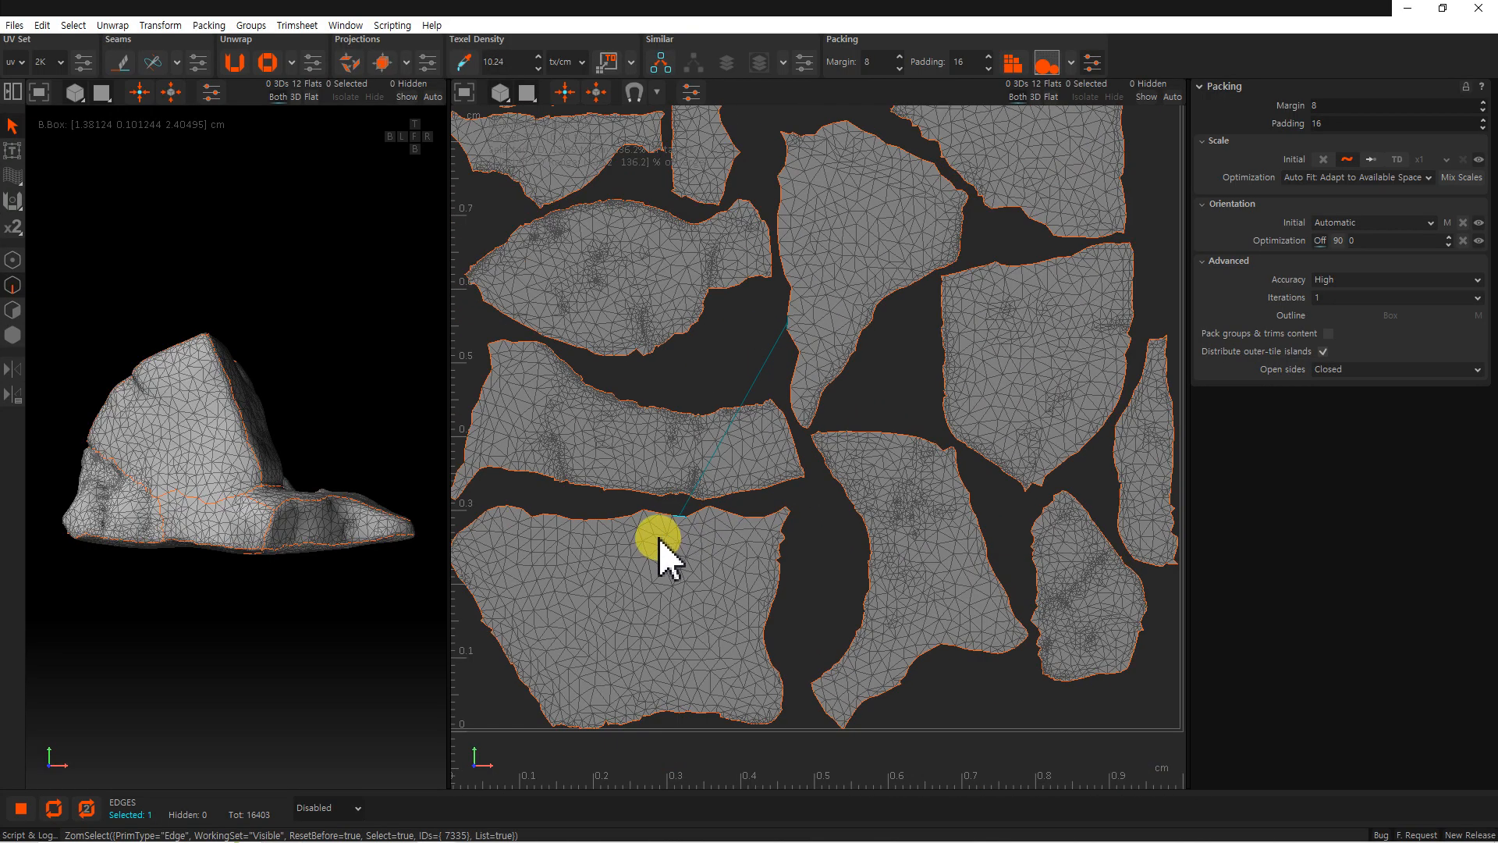
scroll(687, 519, down, 2)
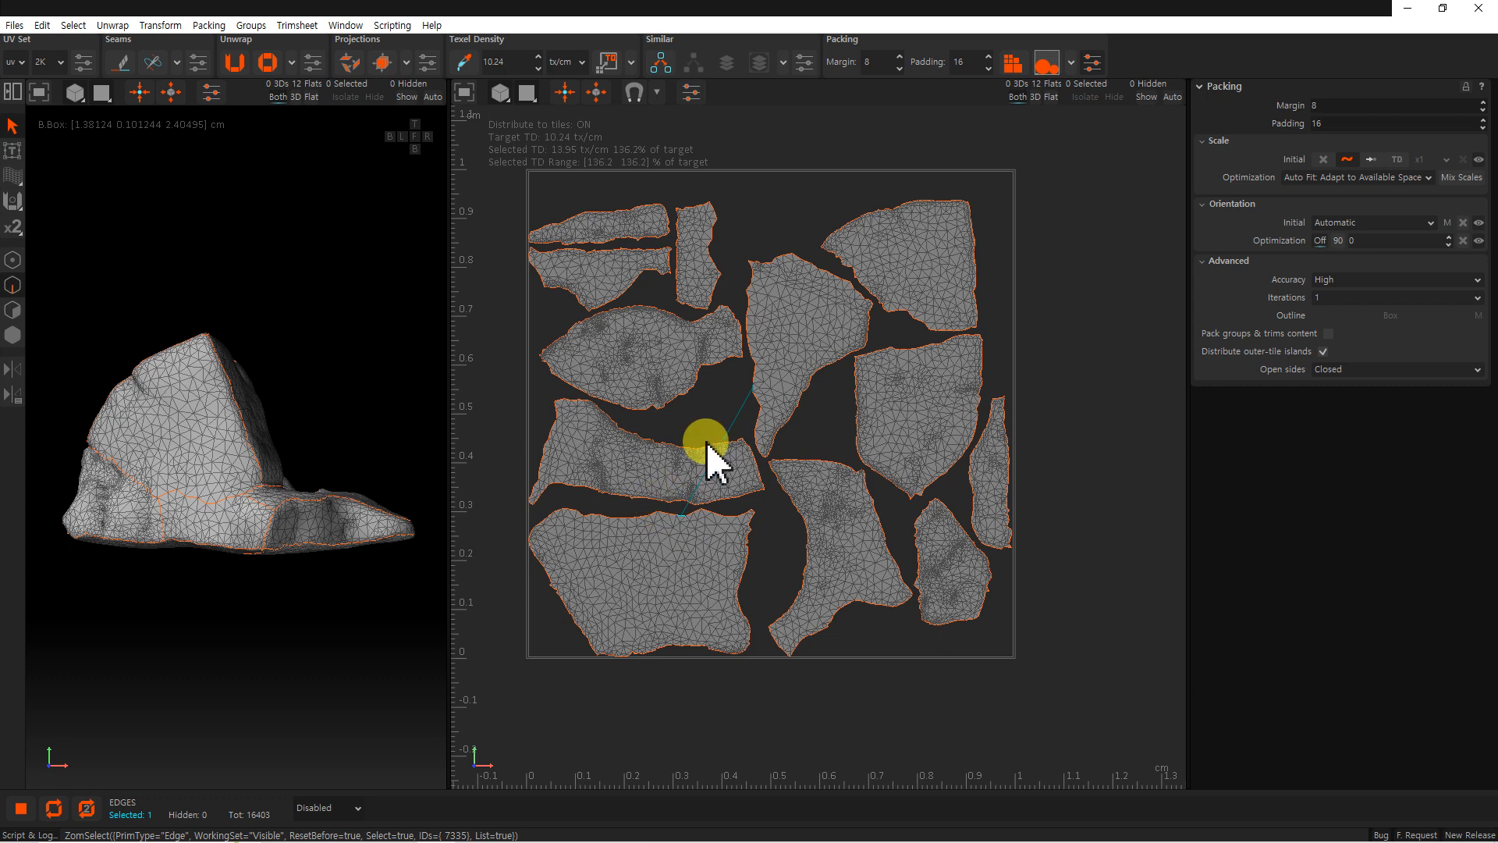
scroll(709, 479, down, 2)
middle_drag(689, 474, 694, 479)
drag(533, 228, 995, 651)
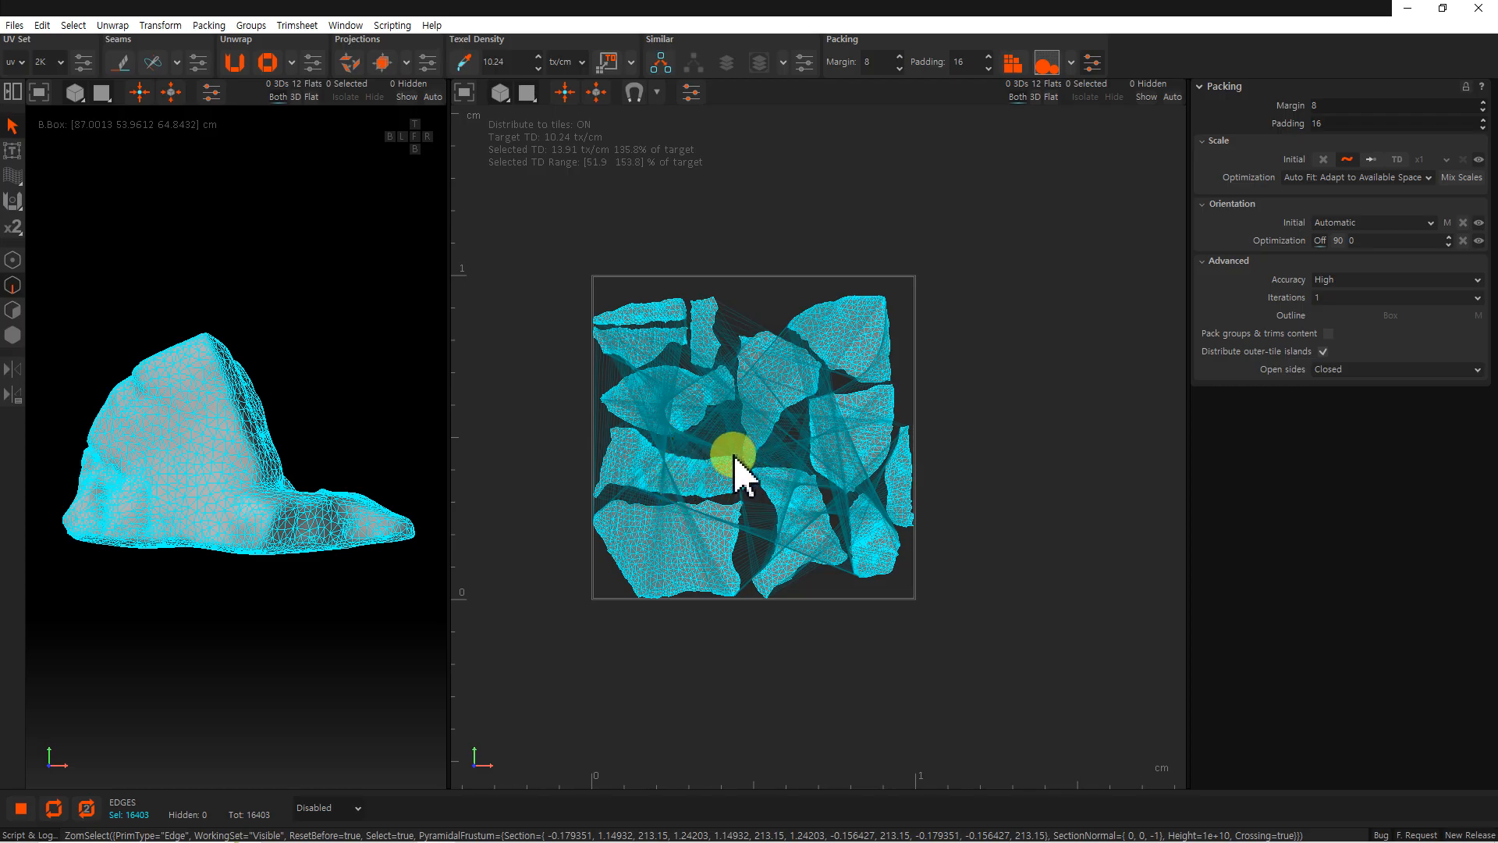
click(687, 681)
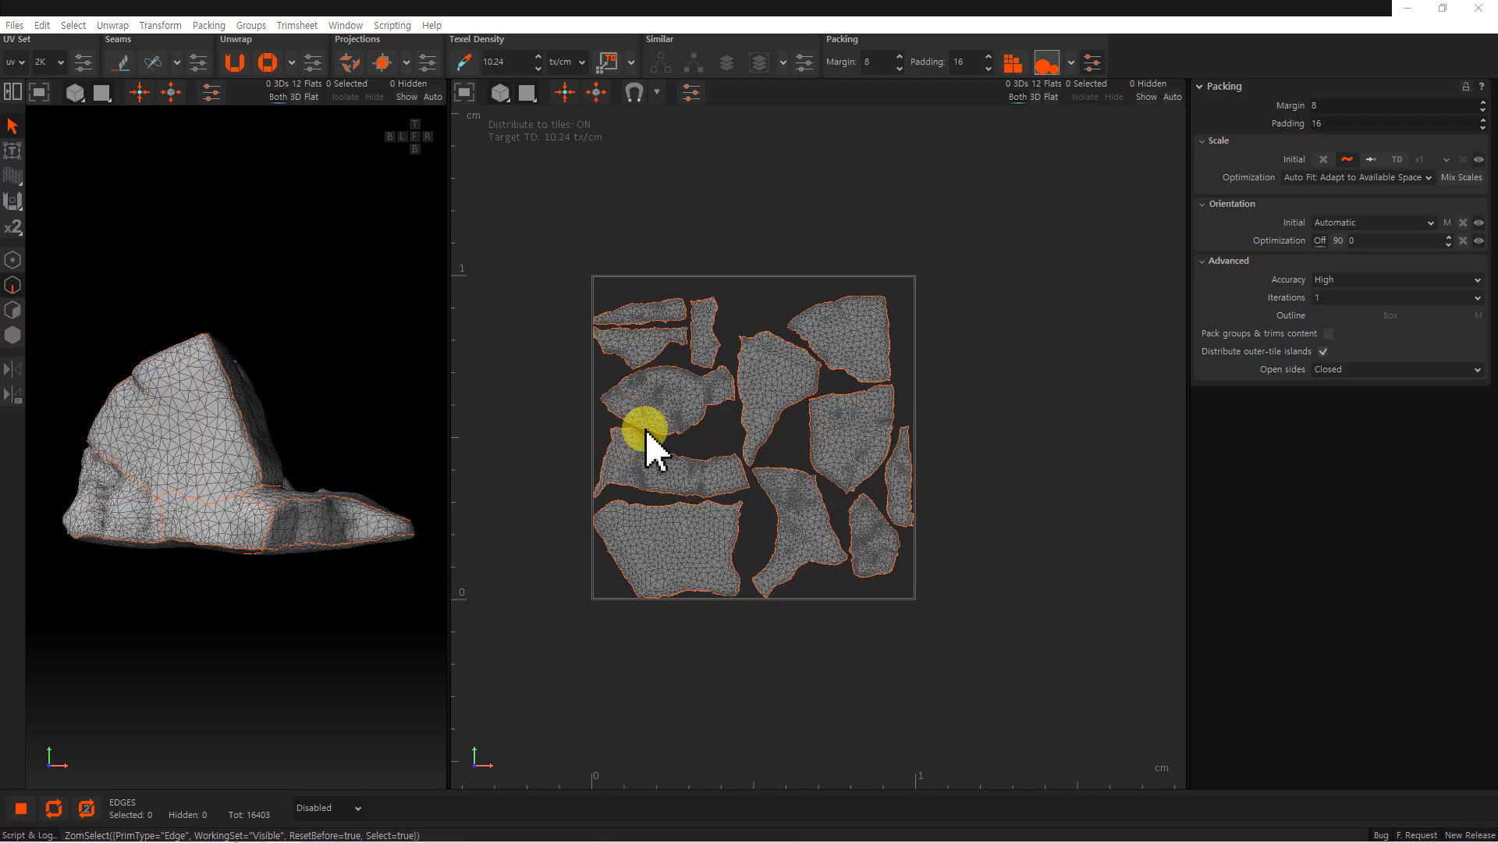
Select all edges in the UV layout and toggle the seam pair markers off and on to compare the display.
drag(546, 224, 963, 669)
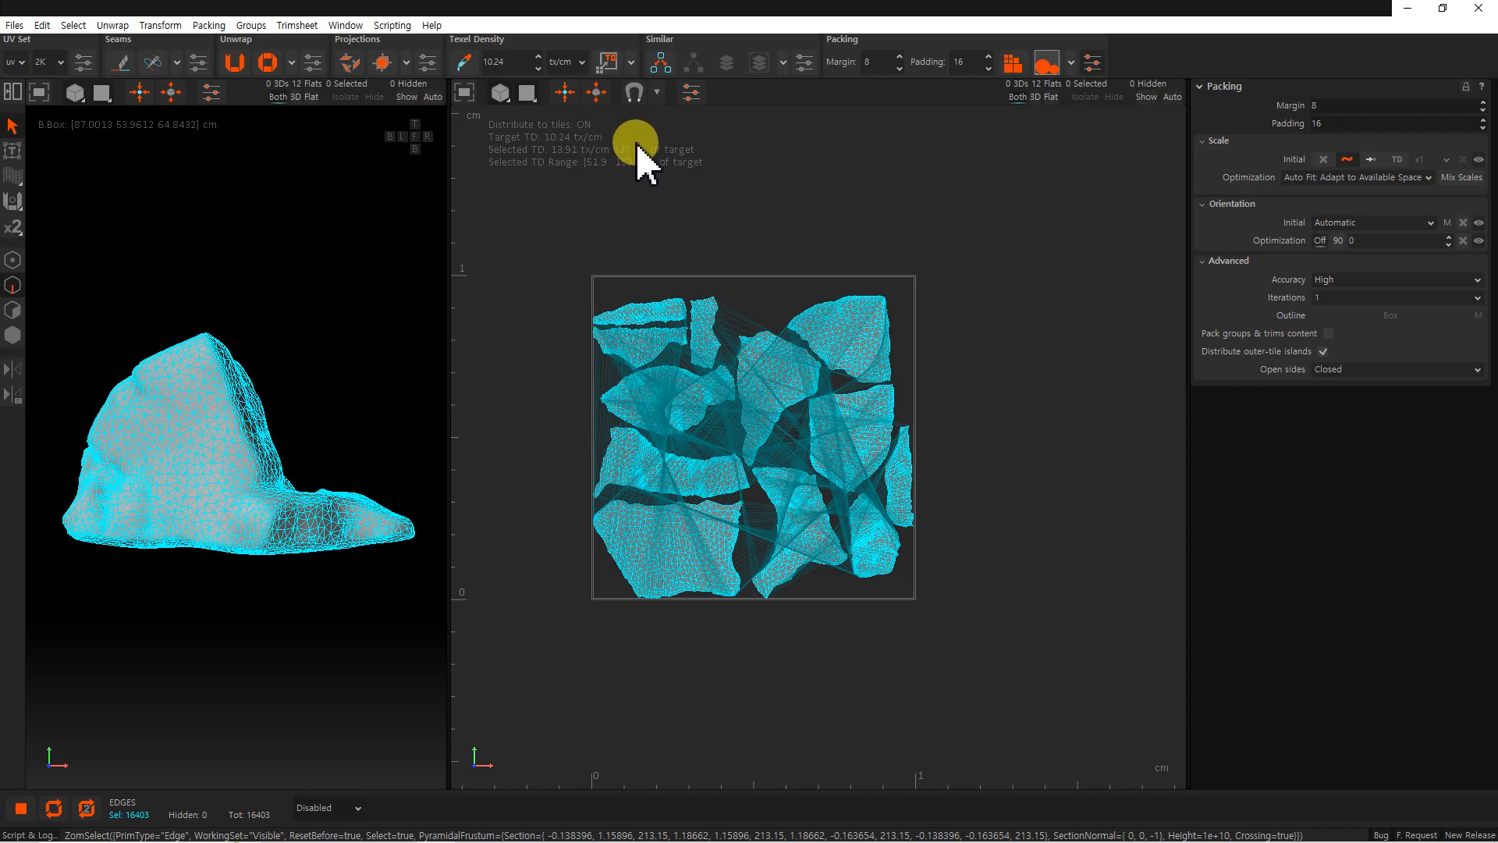
click(691, 94)
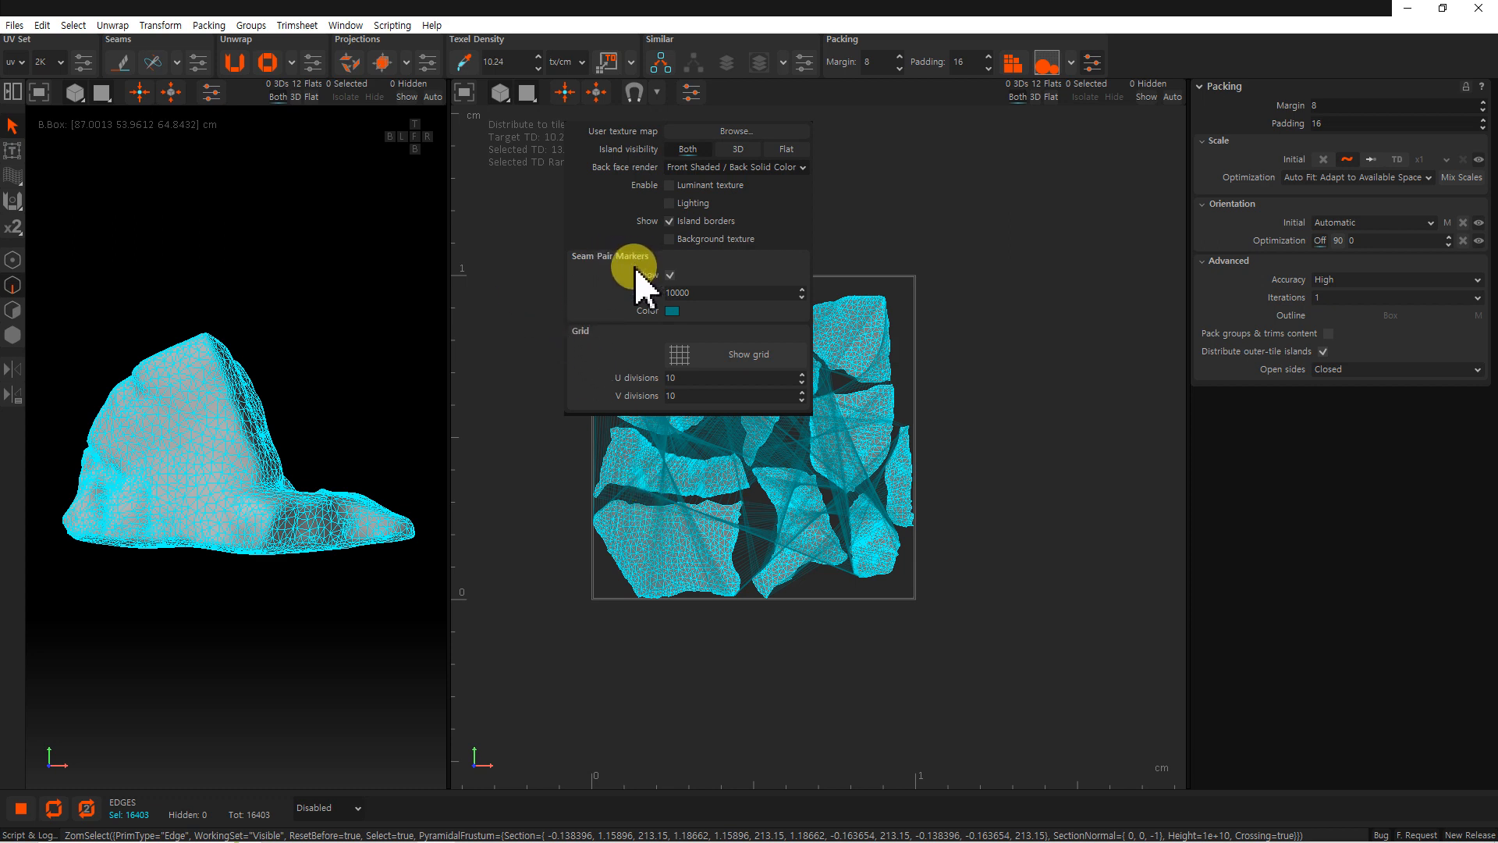
click(670, 275)
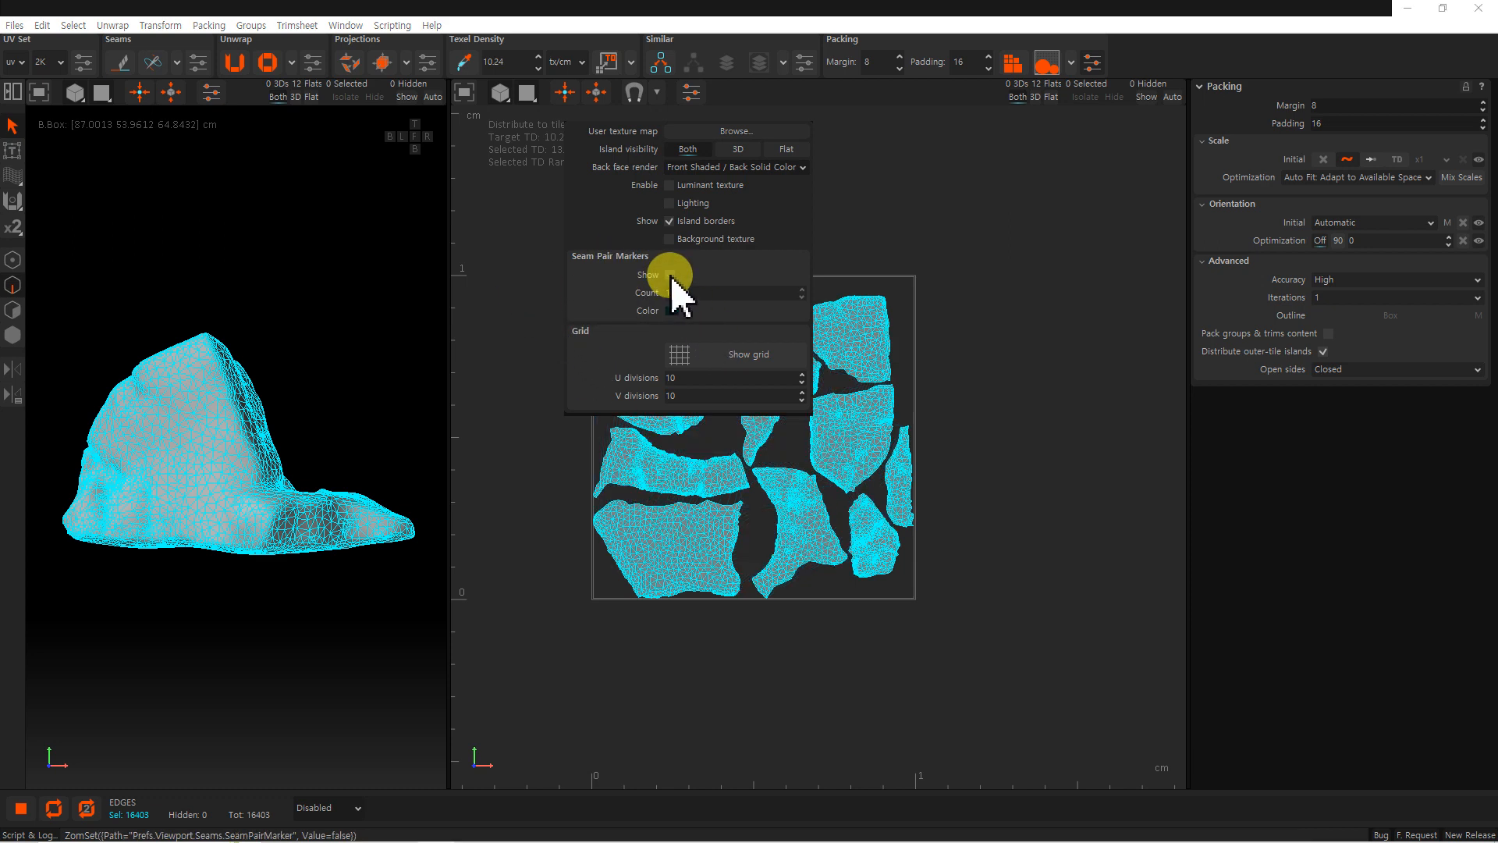
click(669, 276)
click(669, 276)
click(669, 275)
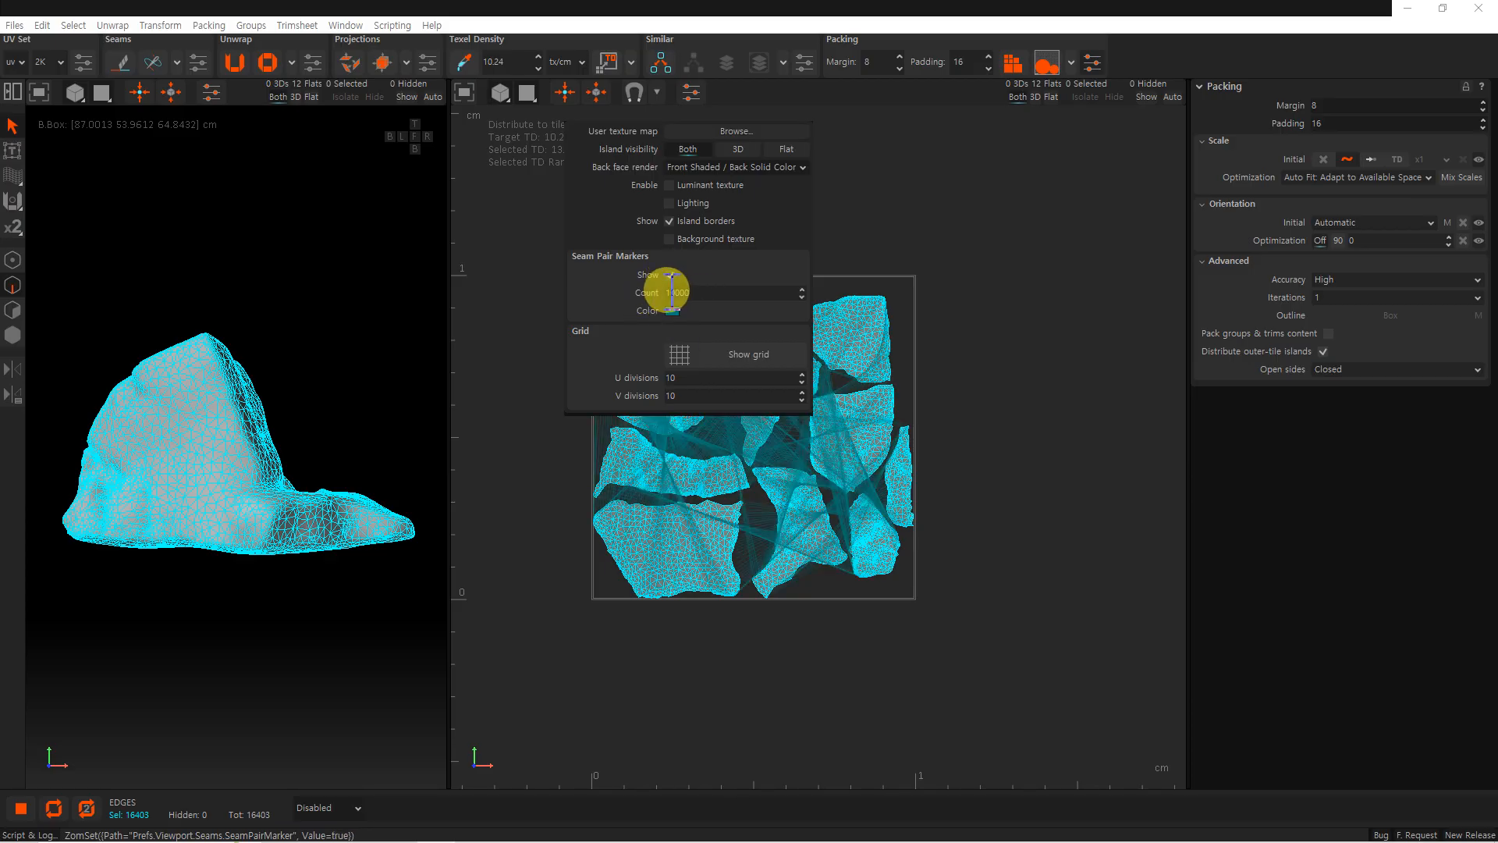
Open the seam pair markers' colour, apply it unchanged and close the colour selector.
click(672, 311)
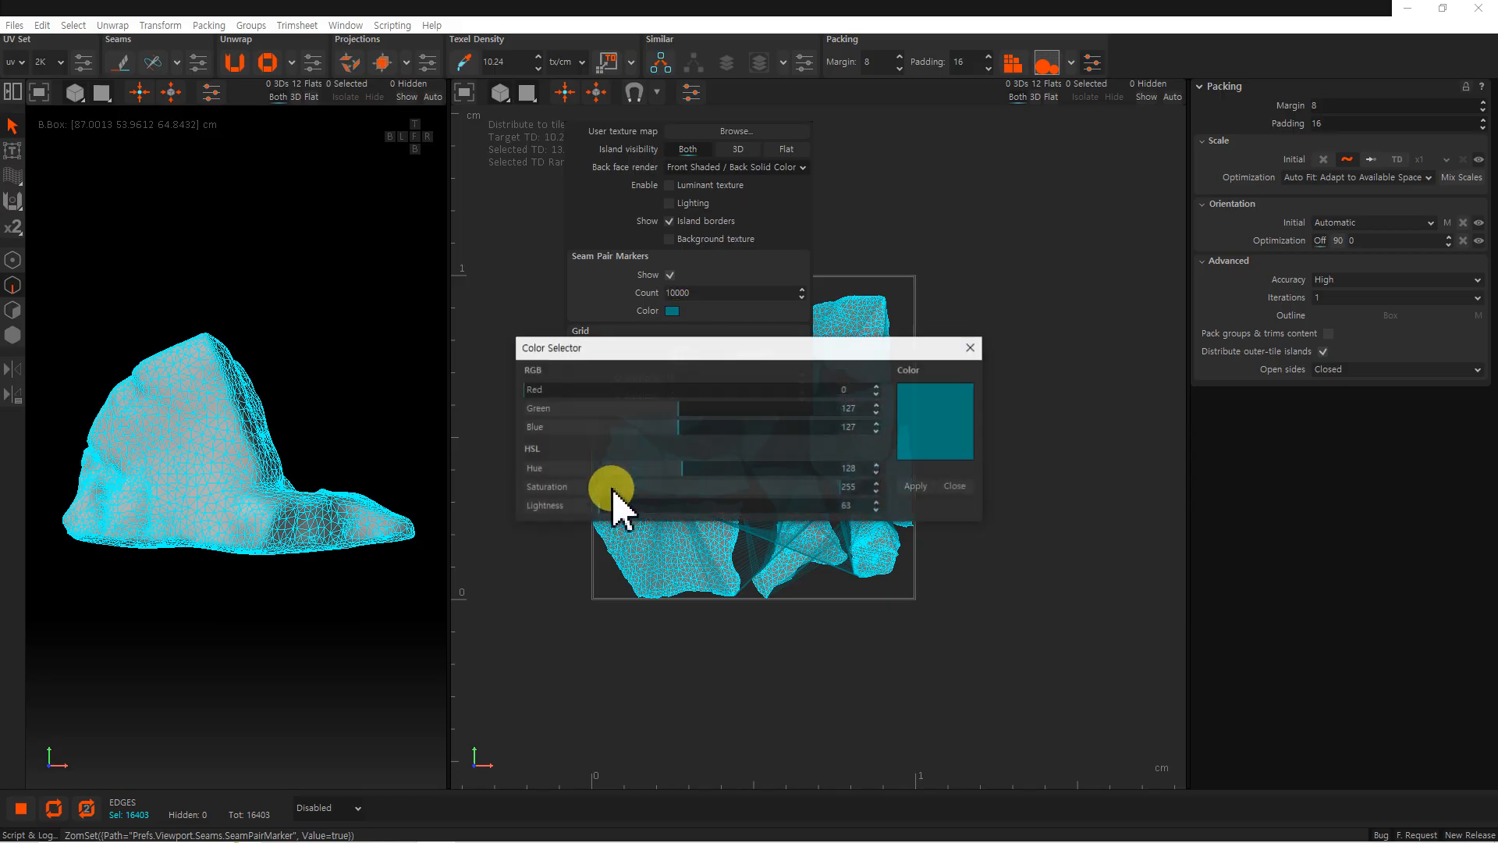
click(915, 486)
click(956, 486)
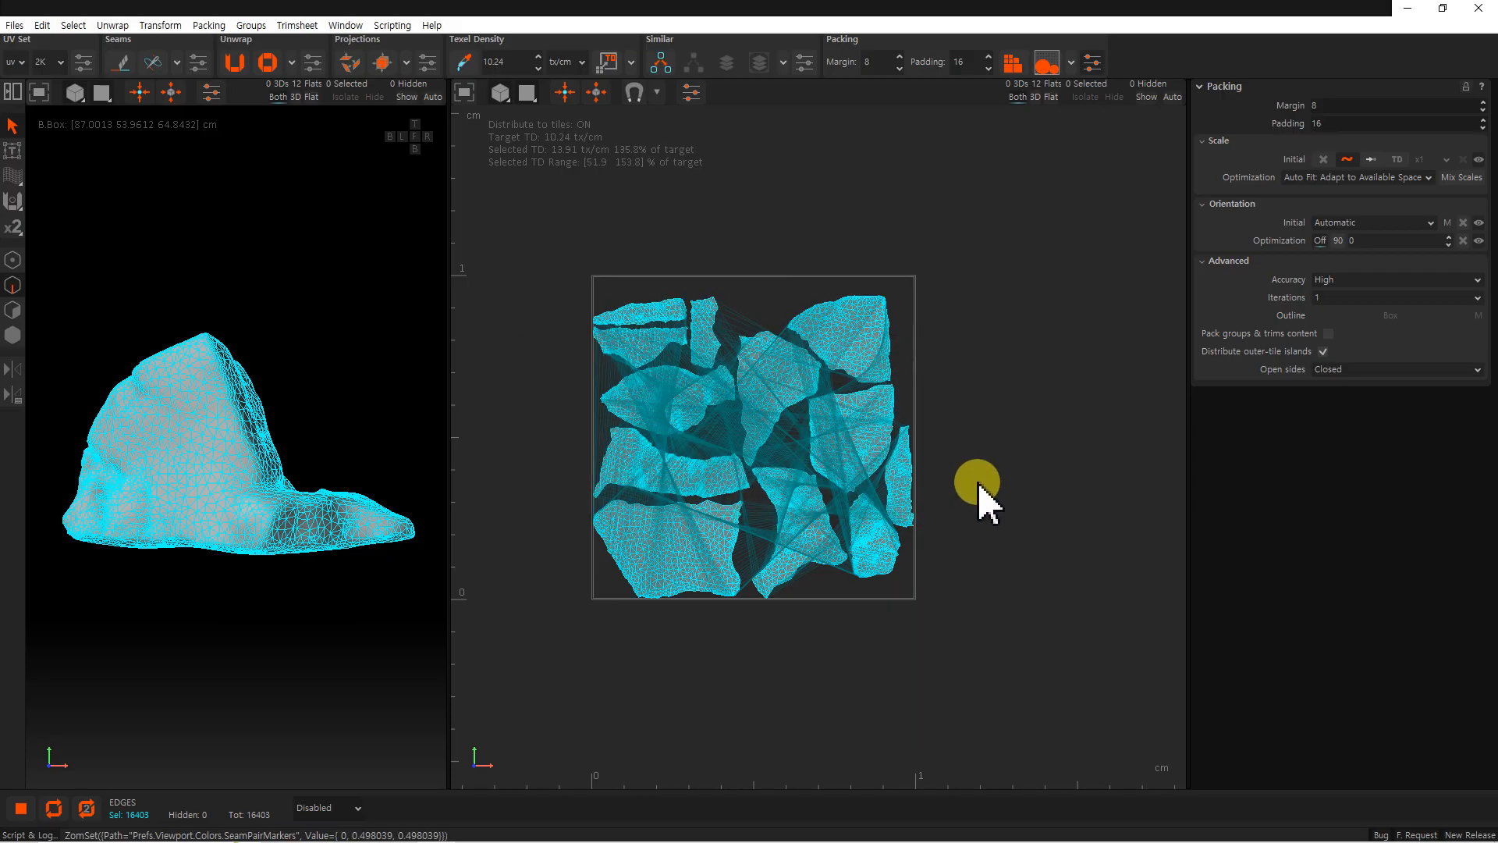
Select the edges in the upper-right area of the UV layout and set the seam pair marker colour's lightness to 249.
click(950, 361)
drag(934, 237, 680, 407)
click(691, 92)
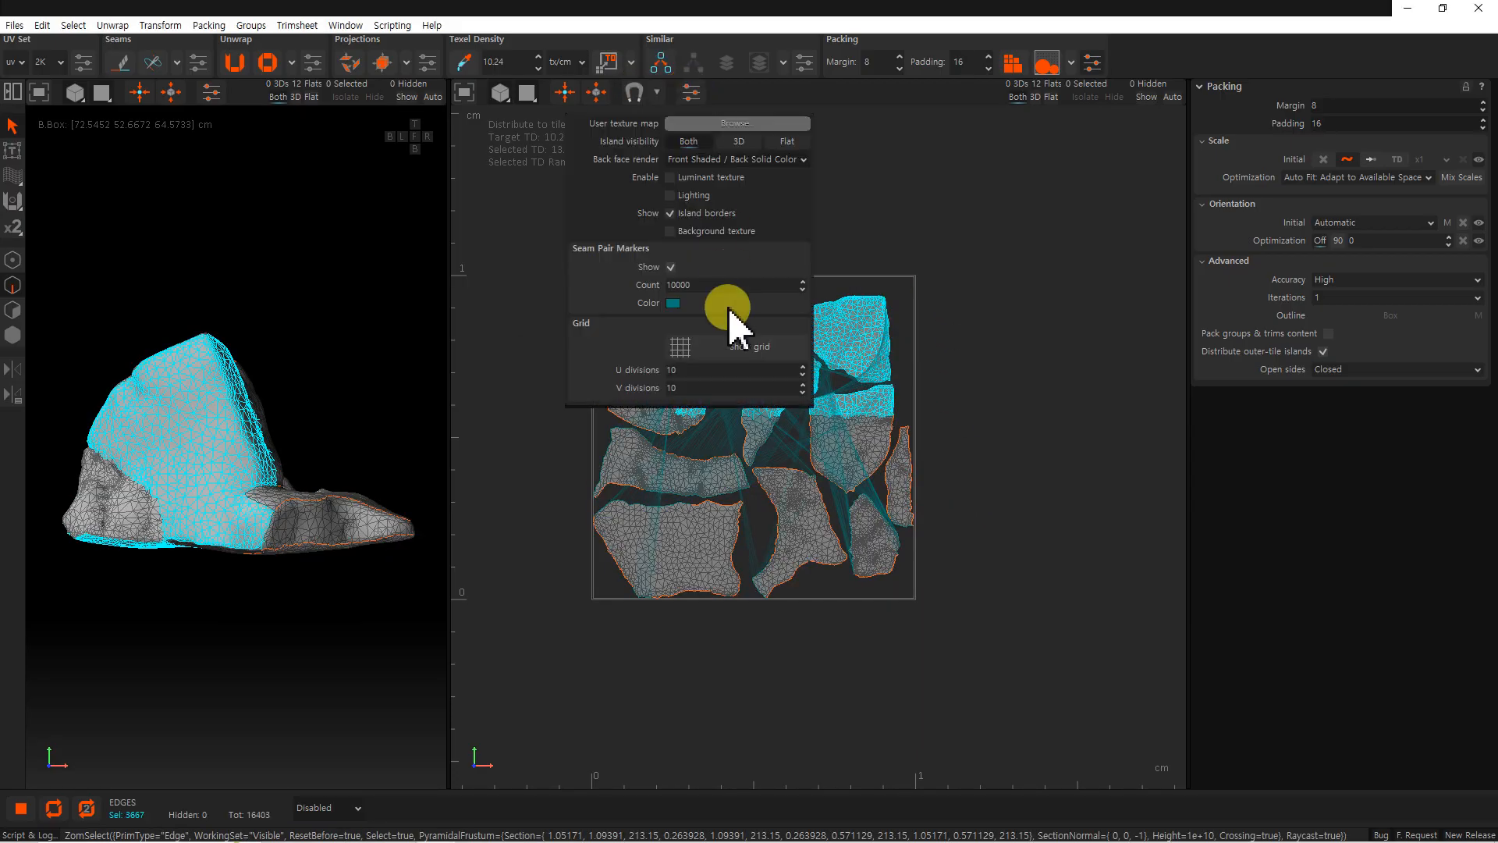
click(673, 303)
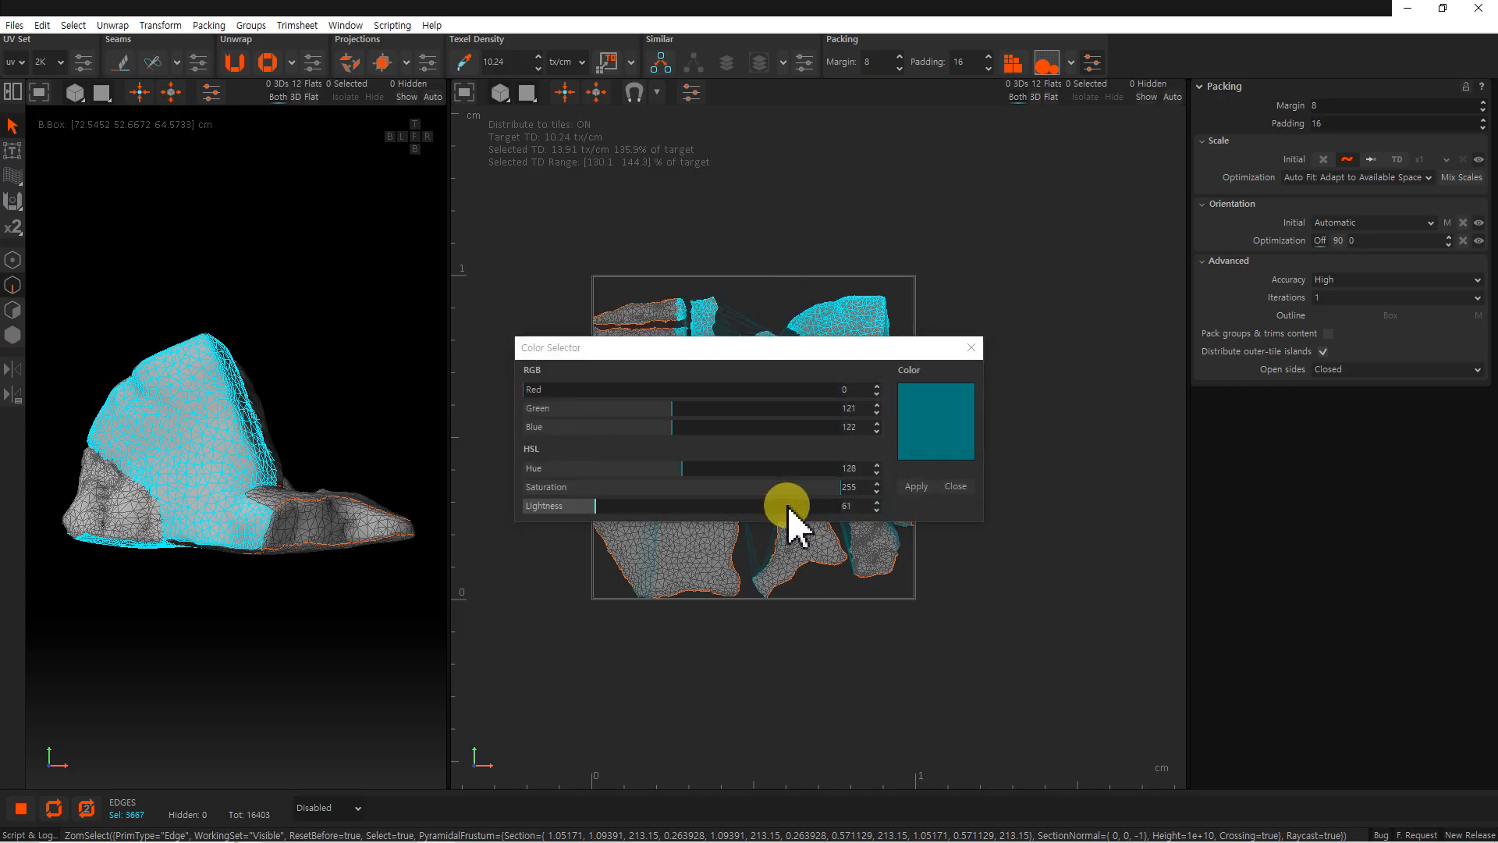
drag(806, 506, 877, 507)
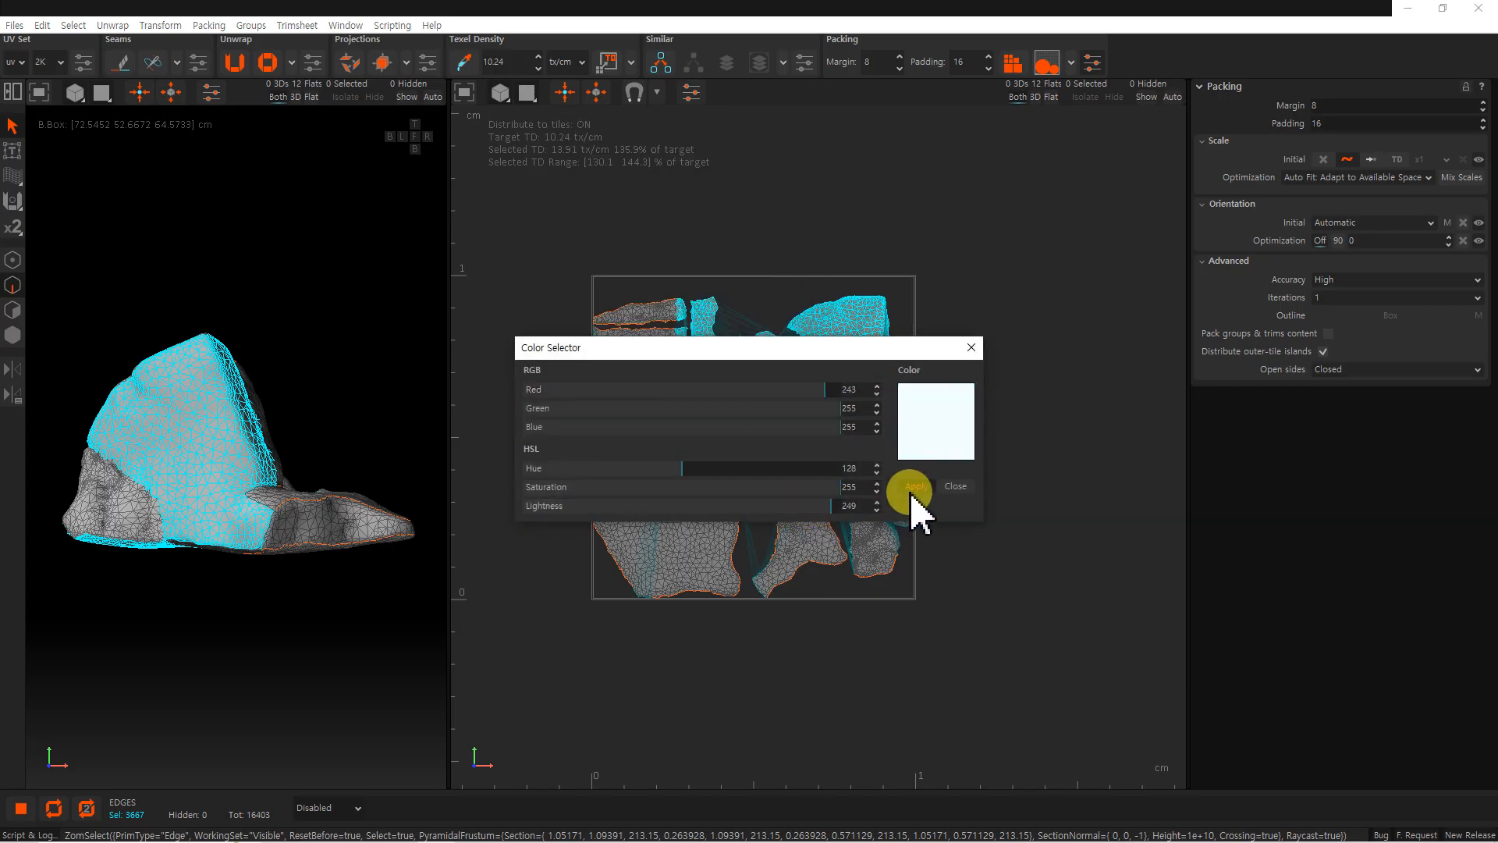
click(956, 487)
click(1004, 495)
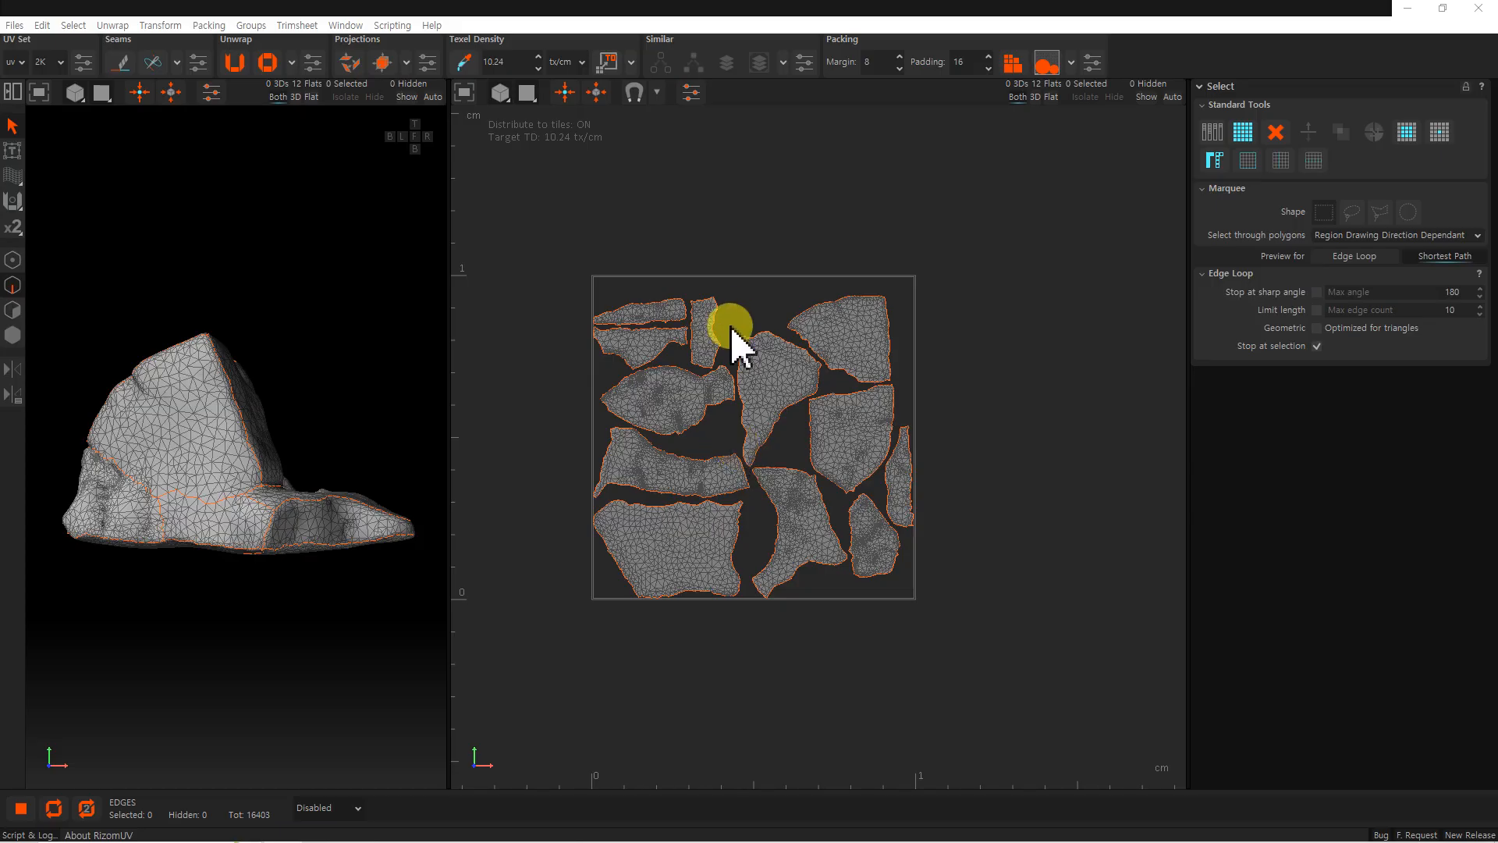
Show the Transform settings permanently and collapse the Select settings.
click(348, 26)
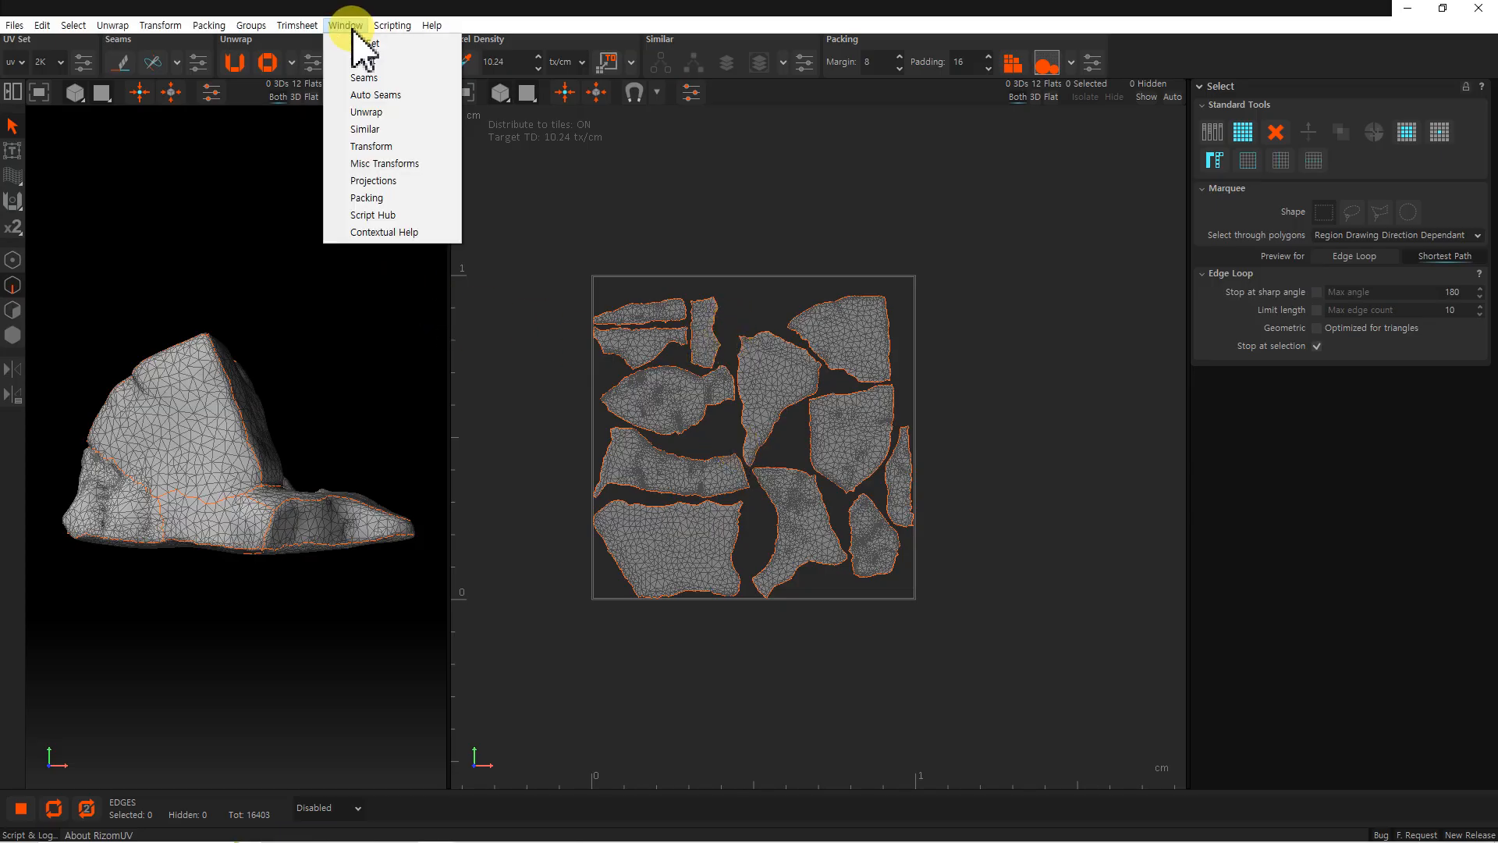
click(384, 156)
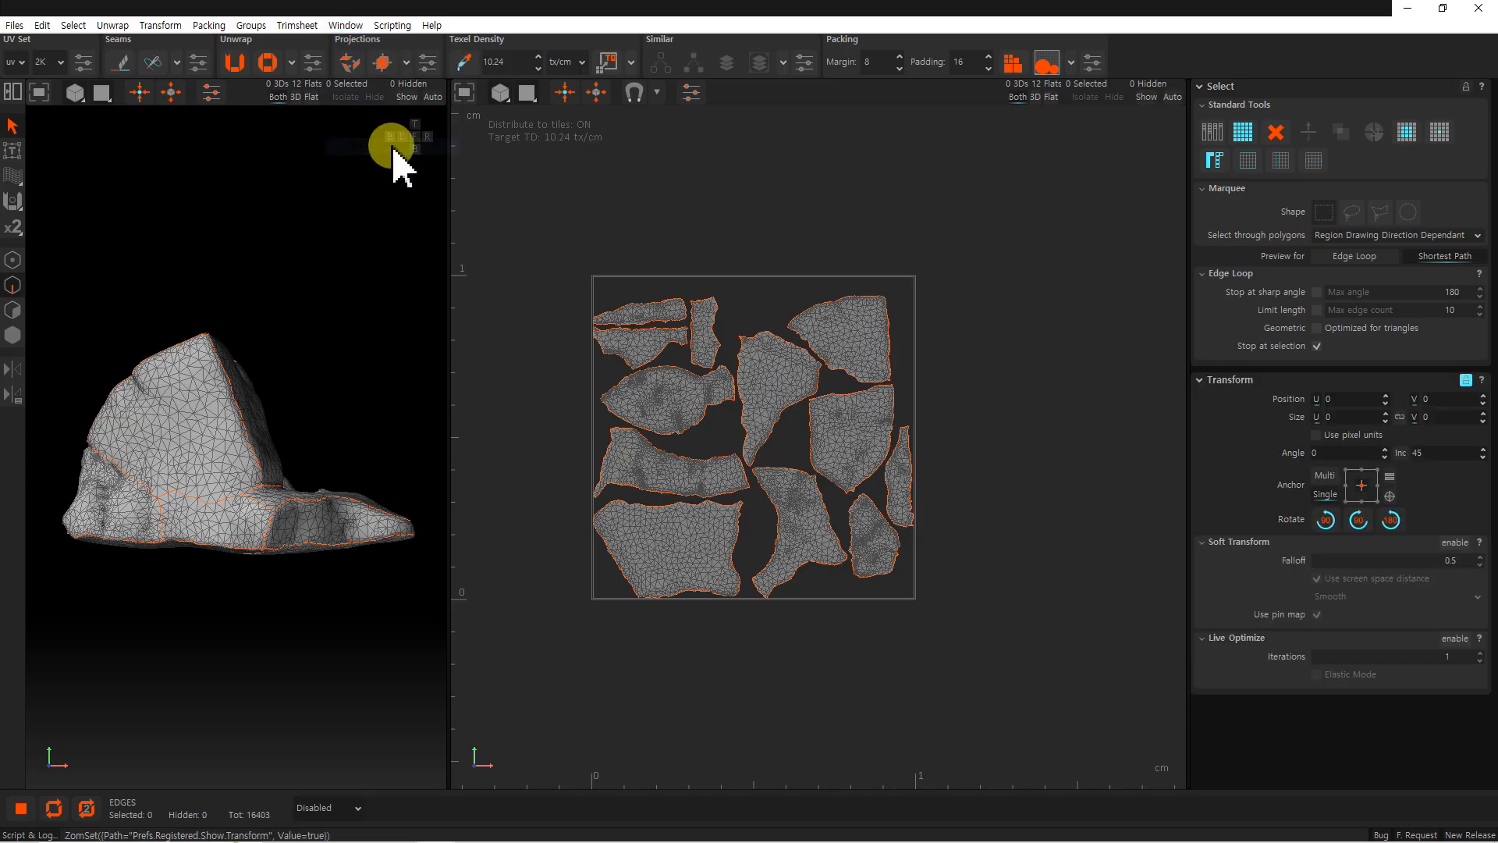
click(1199, 86)
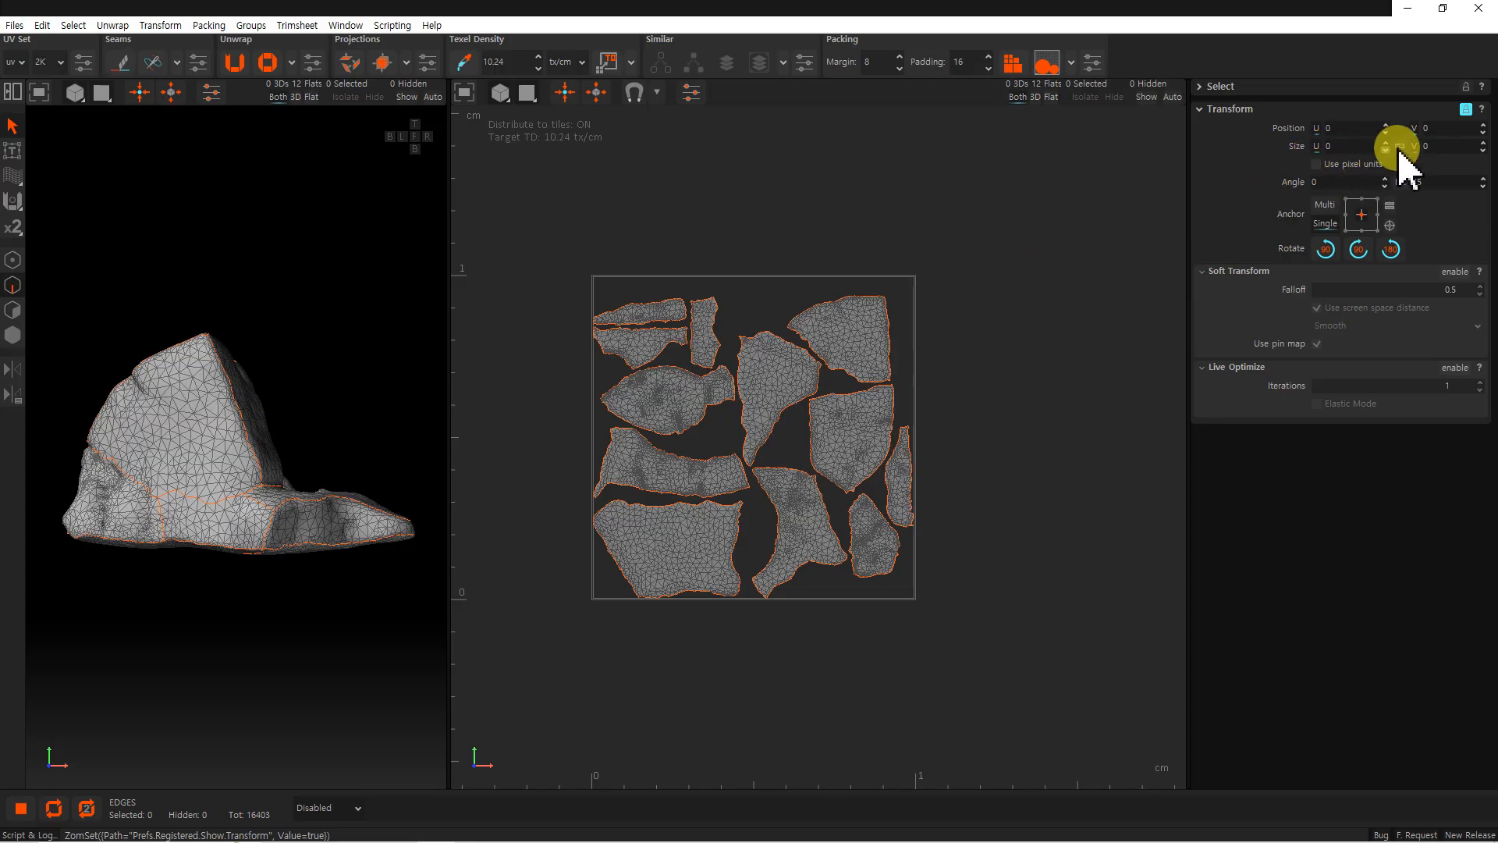
Switch to island selection, double the upper-right island's size to 0.638484 in U, and scale it back by multiplying by .5.
drag(941, 270, 849, 355)
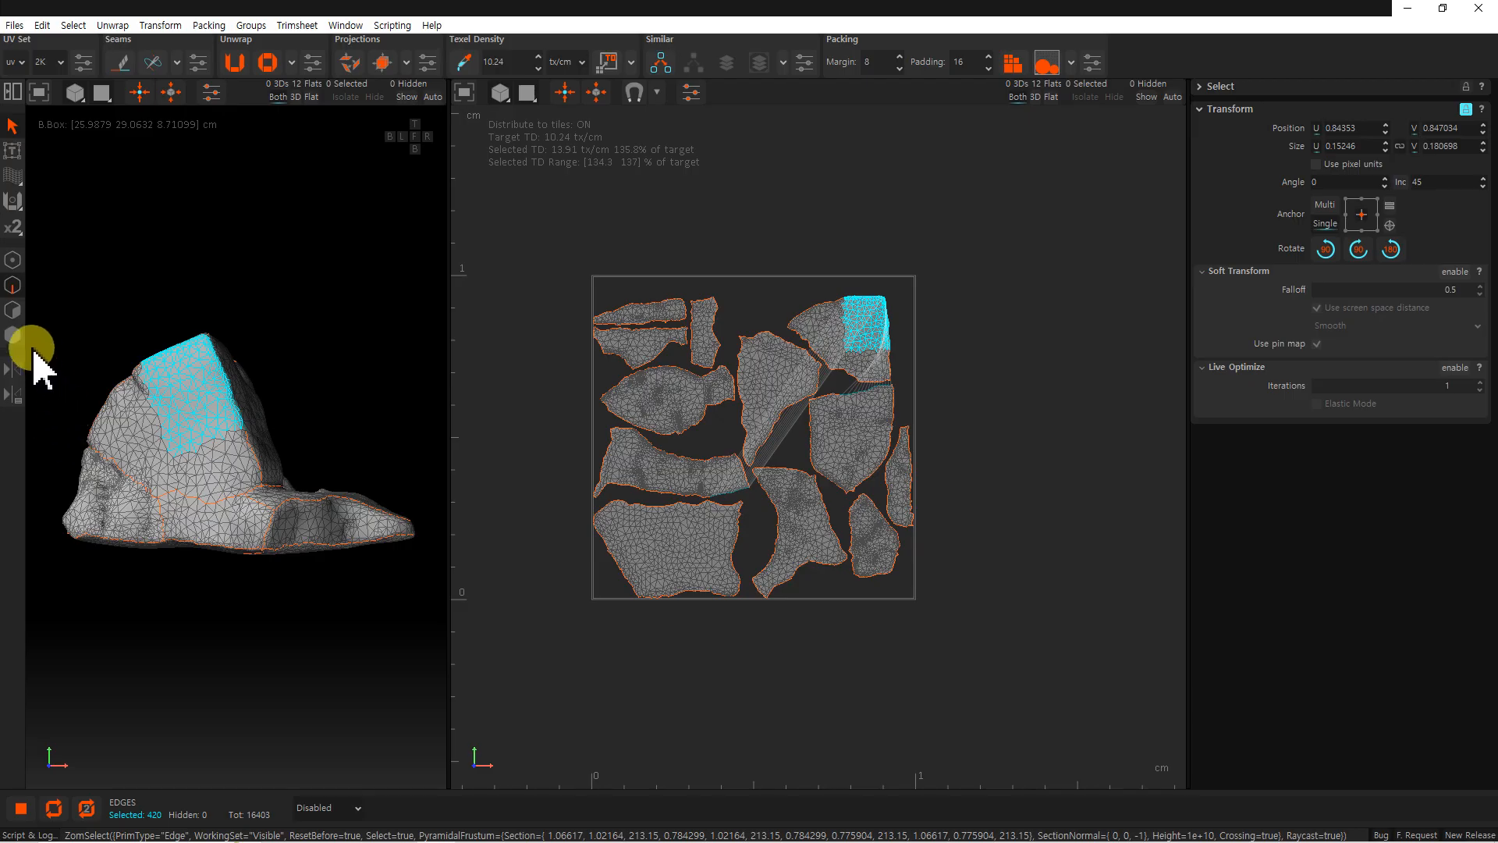
click(13, 336)
click(831, 357)
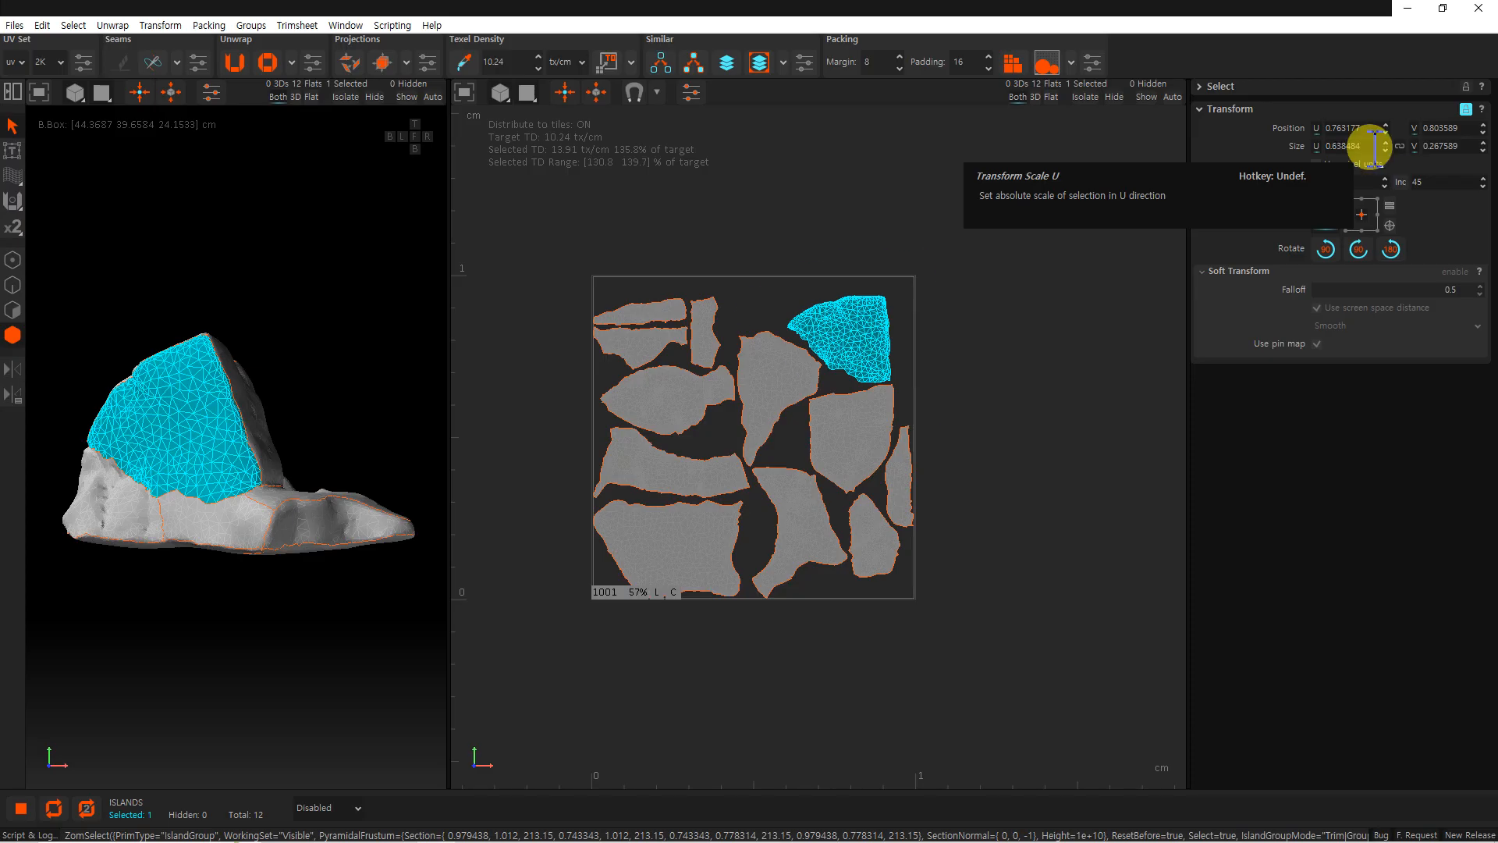
click(1376, 146)
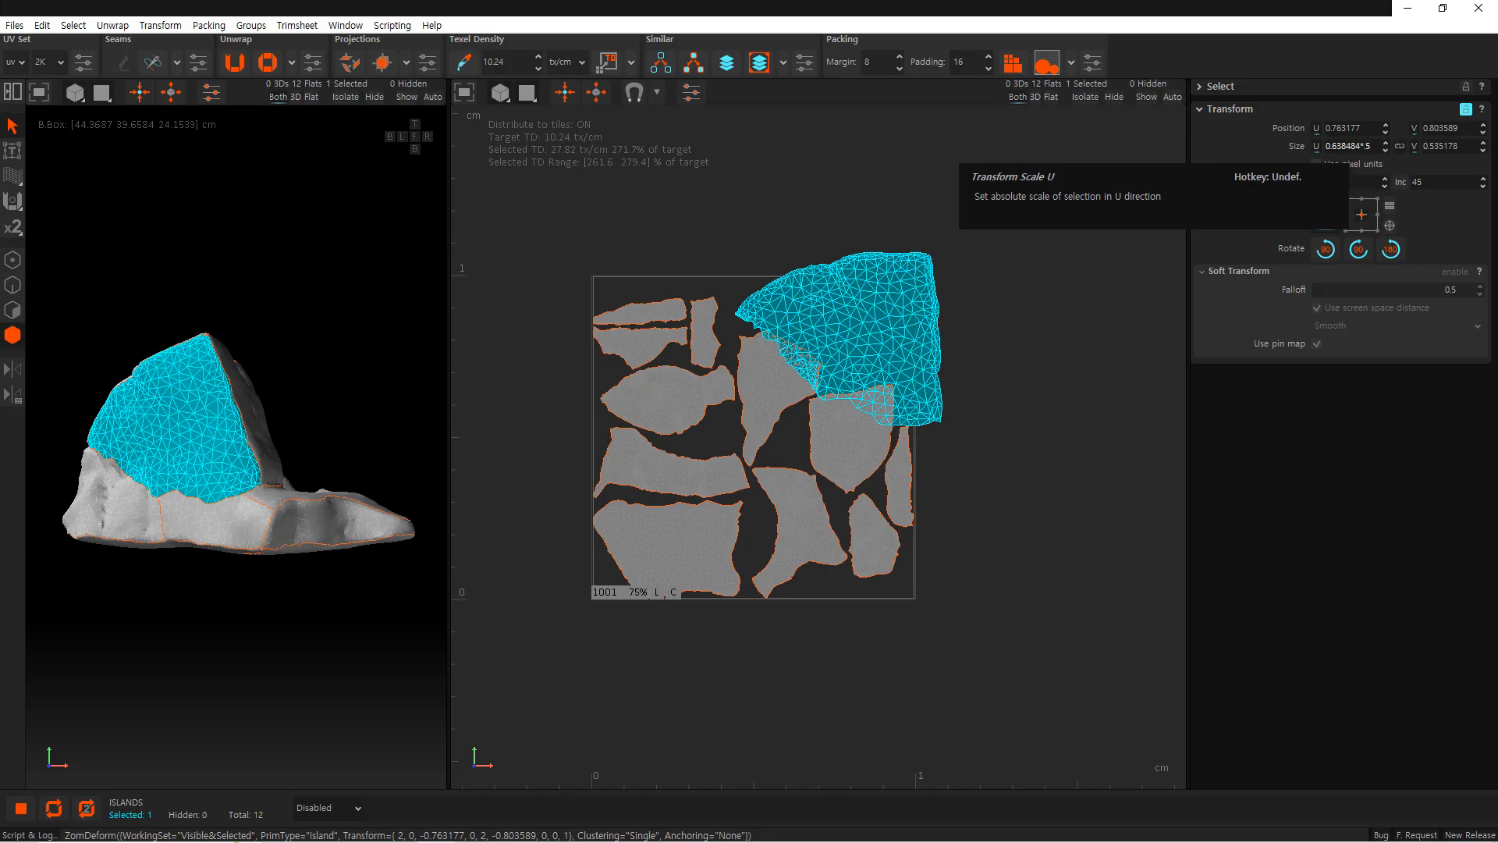
key(Return)
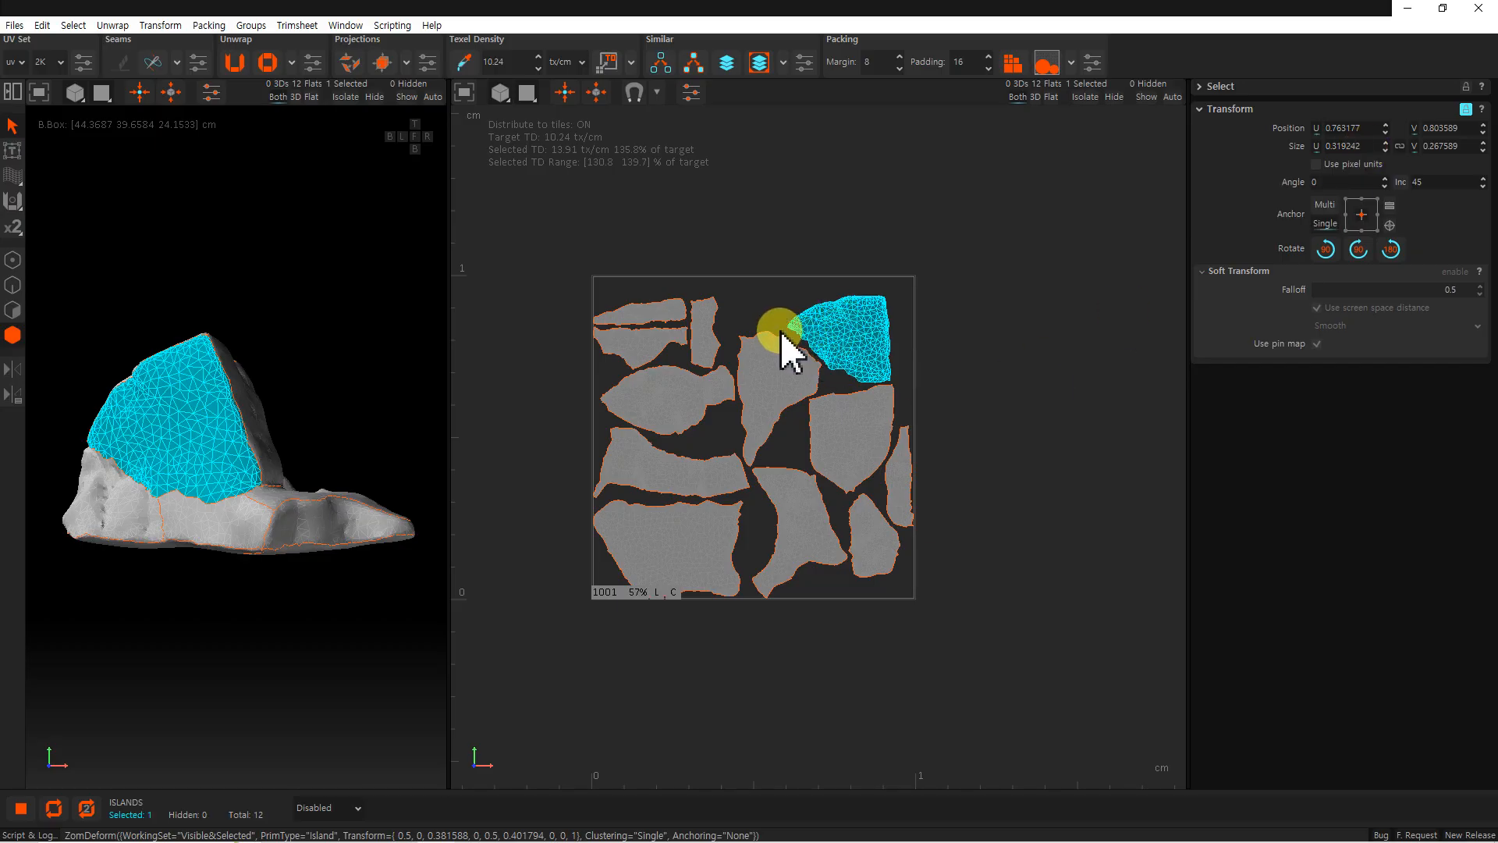
Pick the upper-right island's texel density, multiply it by 2 to 27.822 tx/cm, apply it to the island and undo the rescaling.
click(916, 292)
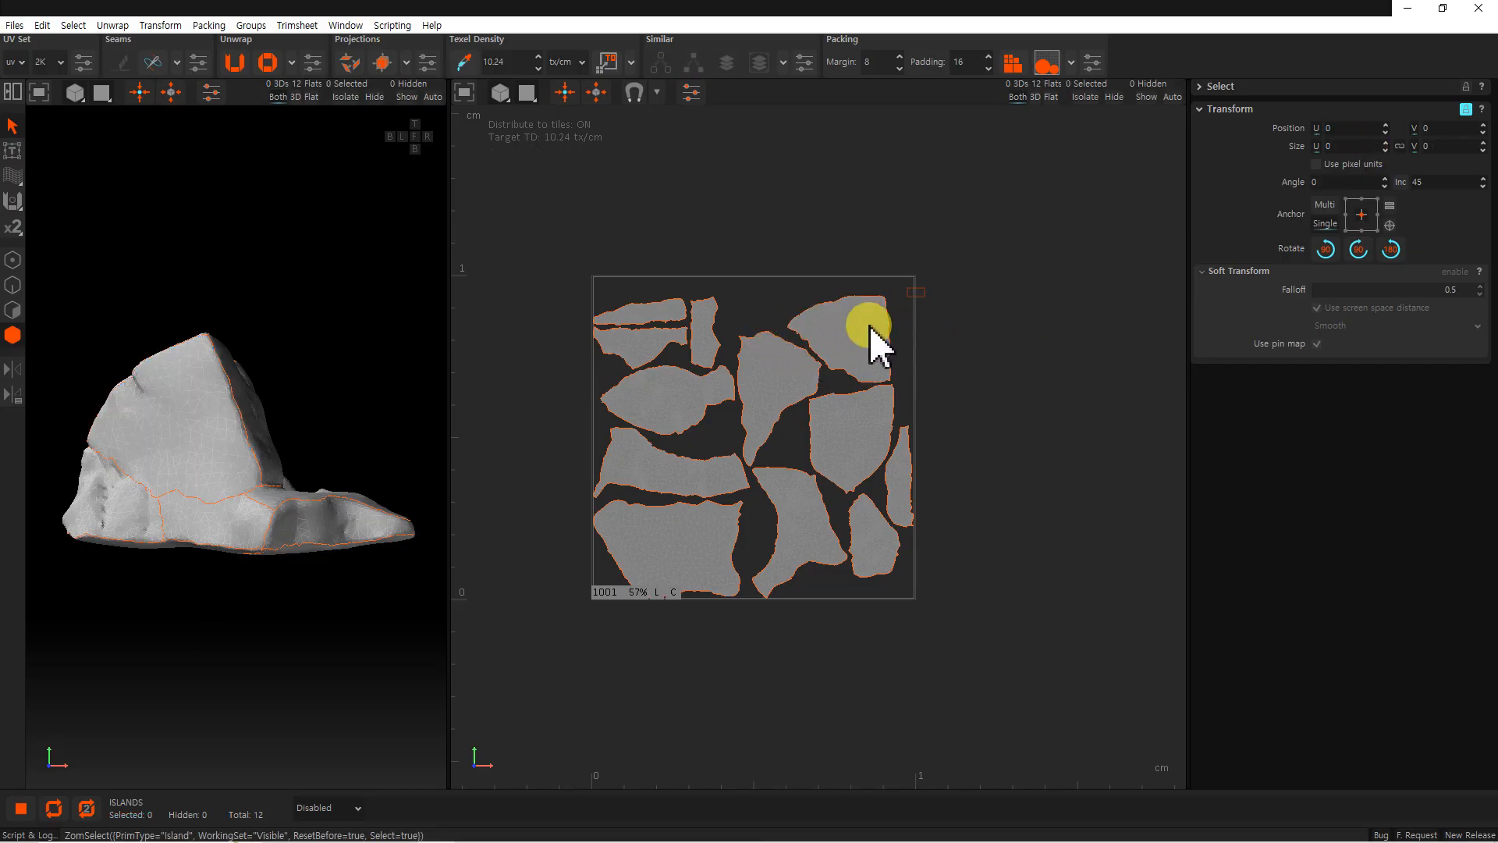
click(829, 351)
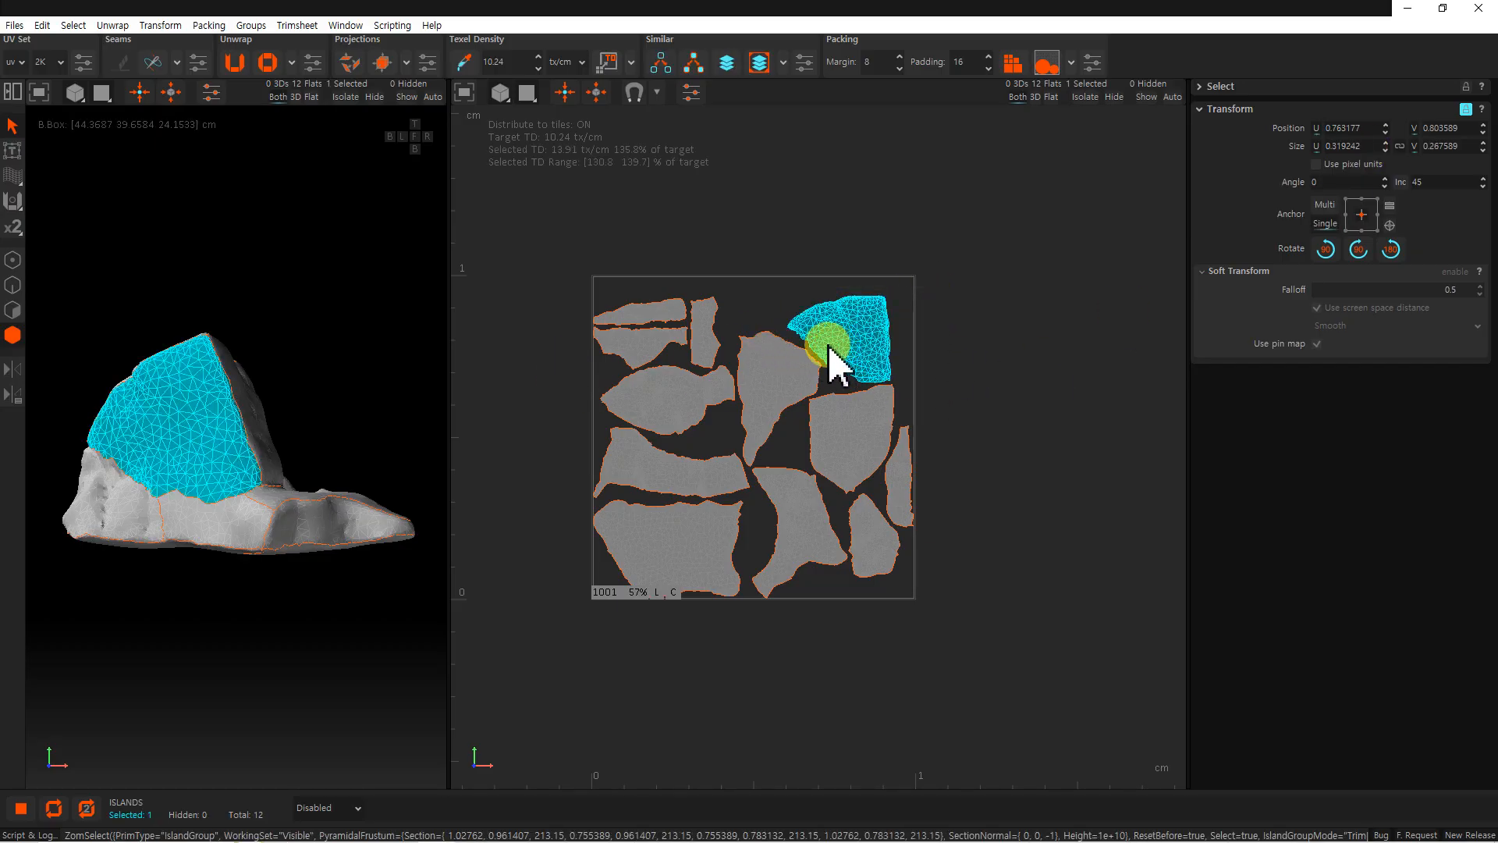
click(465, 64)
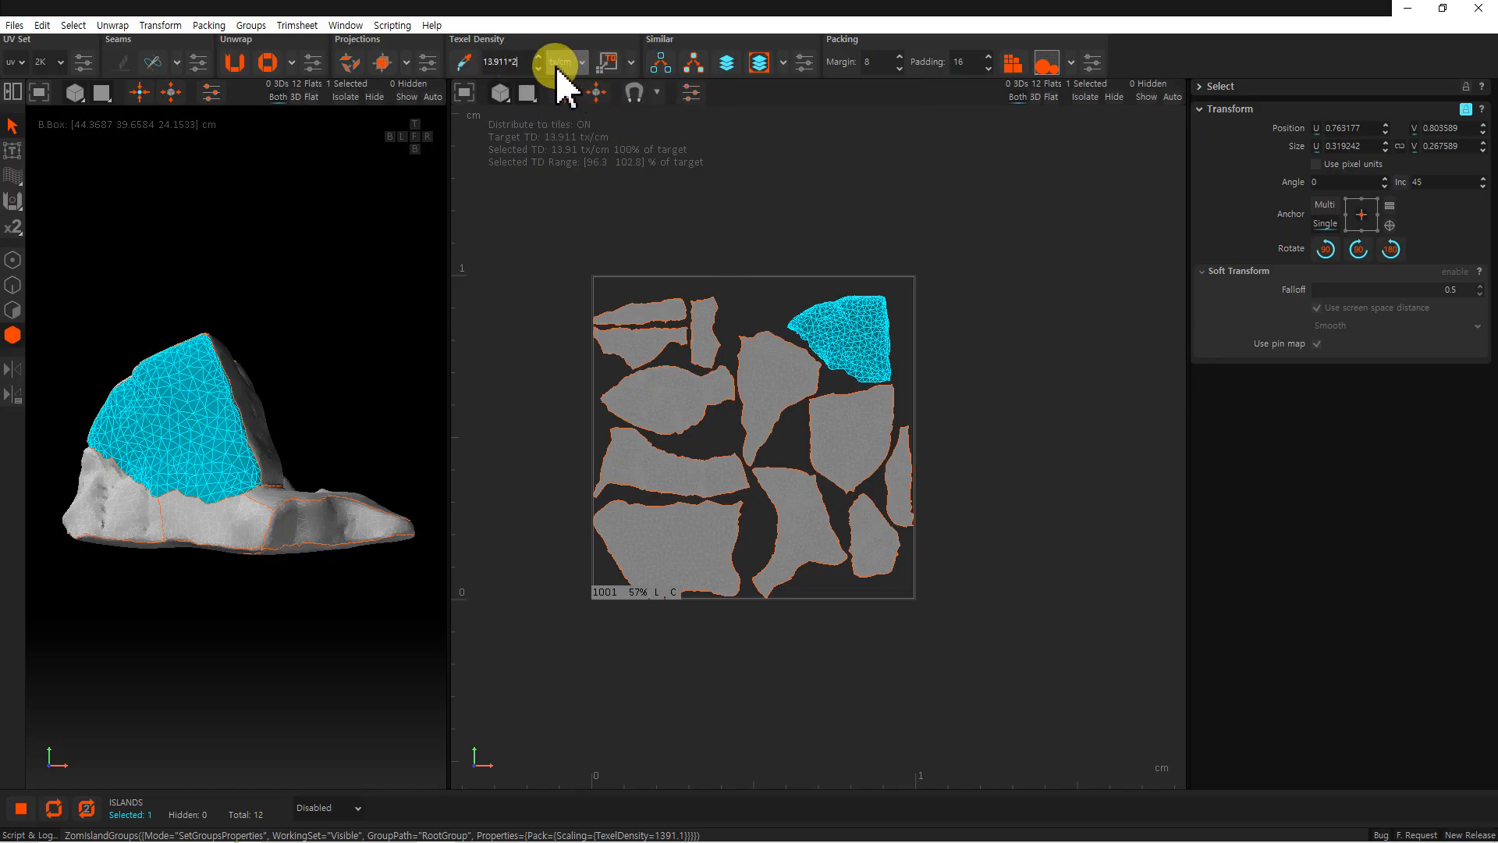
click(609, 62)
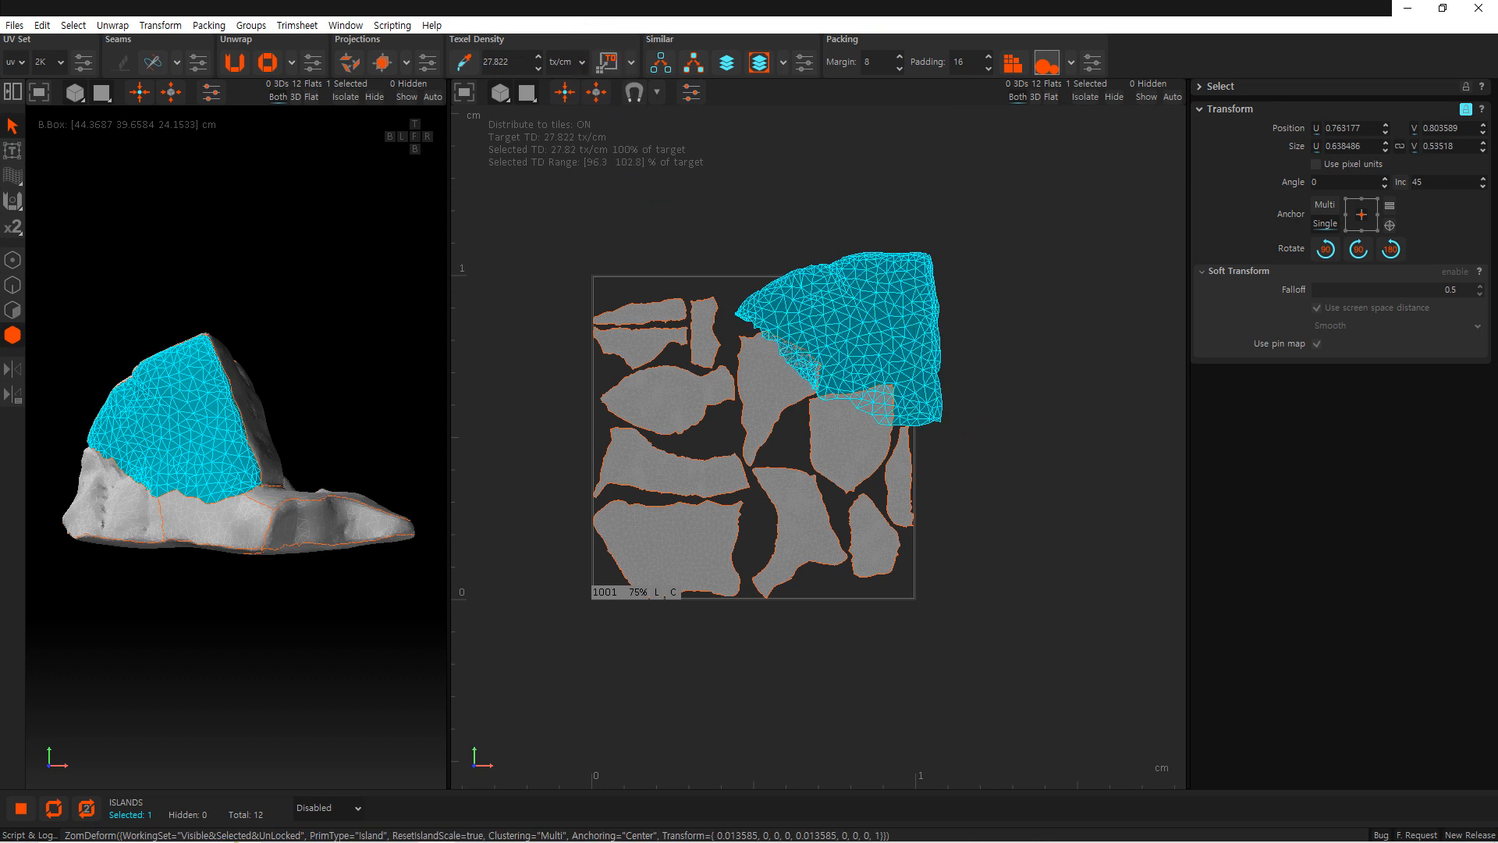
key(ctrl+z)
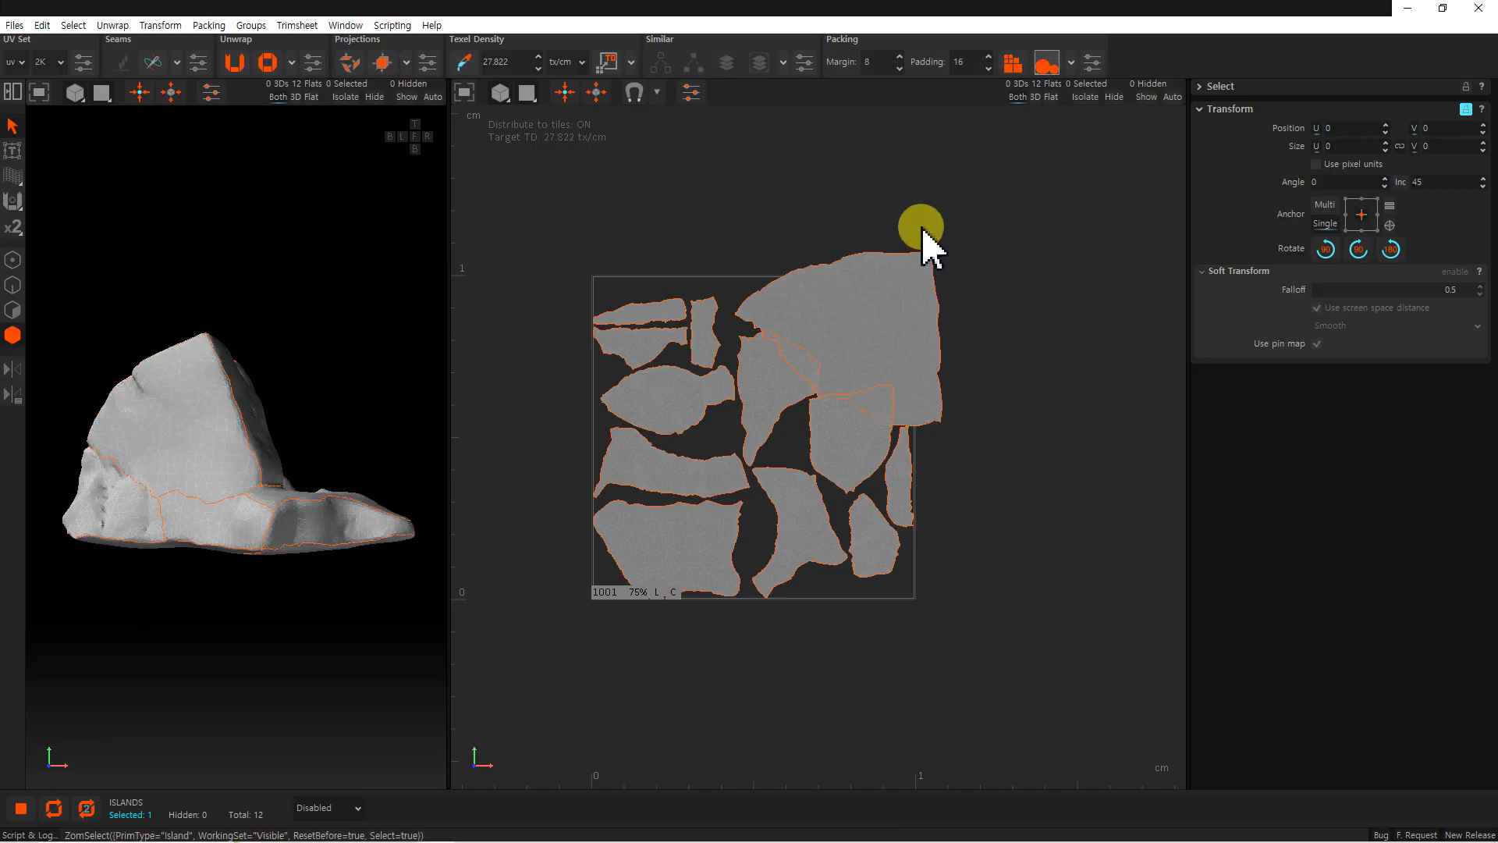
Collapse the Transform settings, and show the Packing settings permanently and expand them.
click(1202, 110)
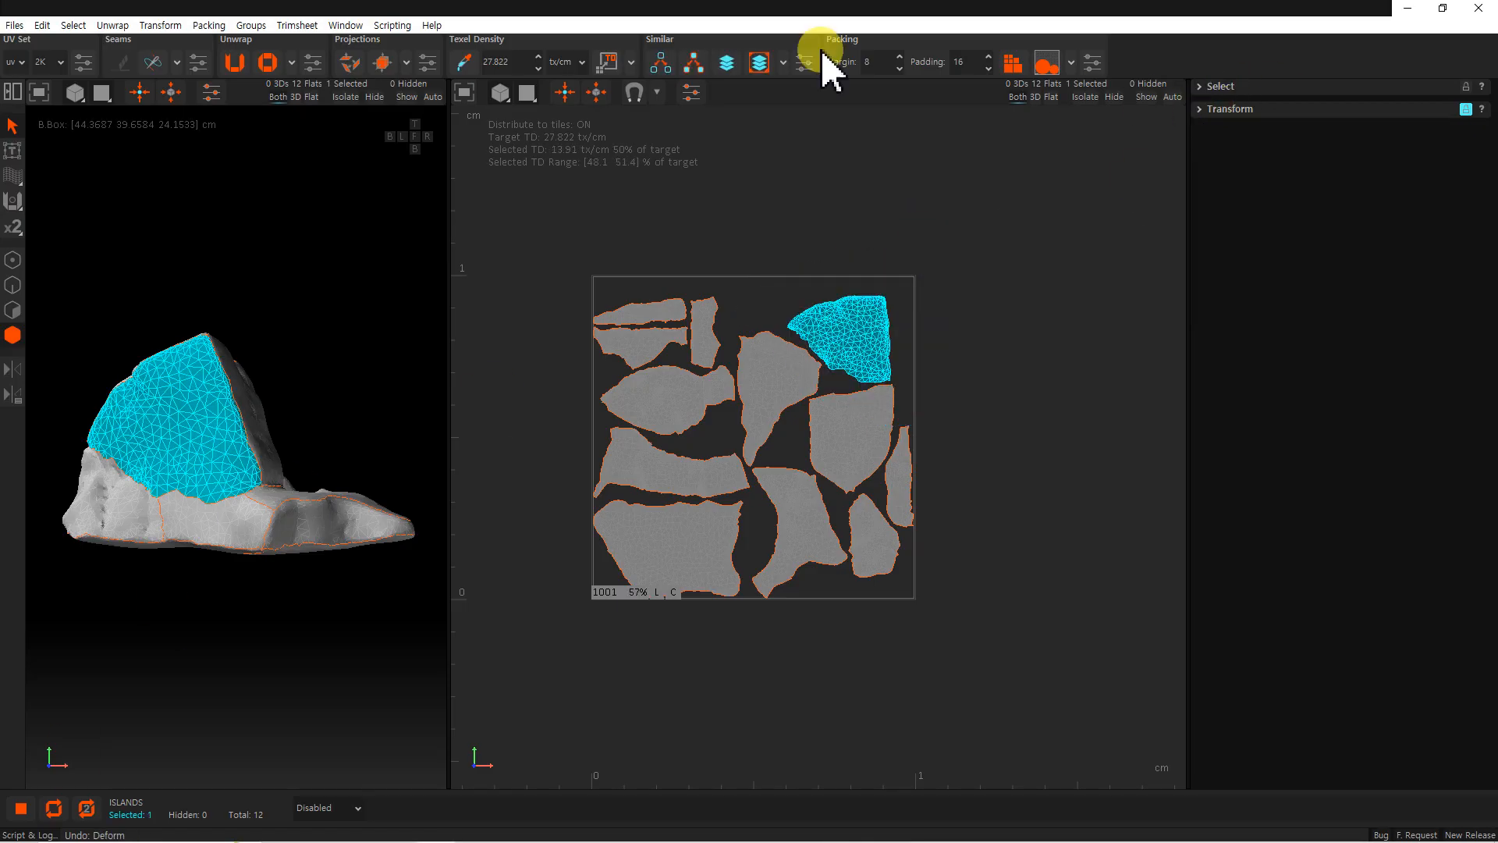
click(346, 25)
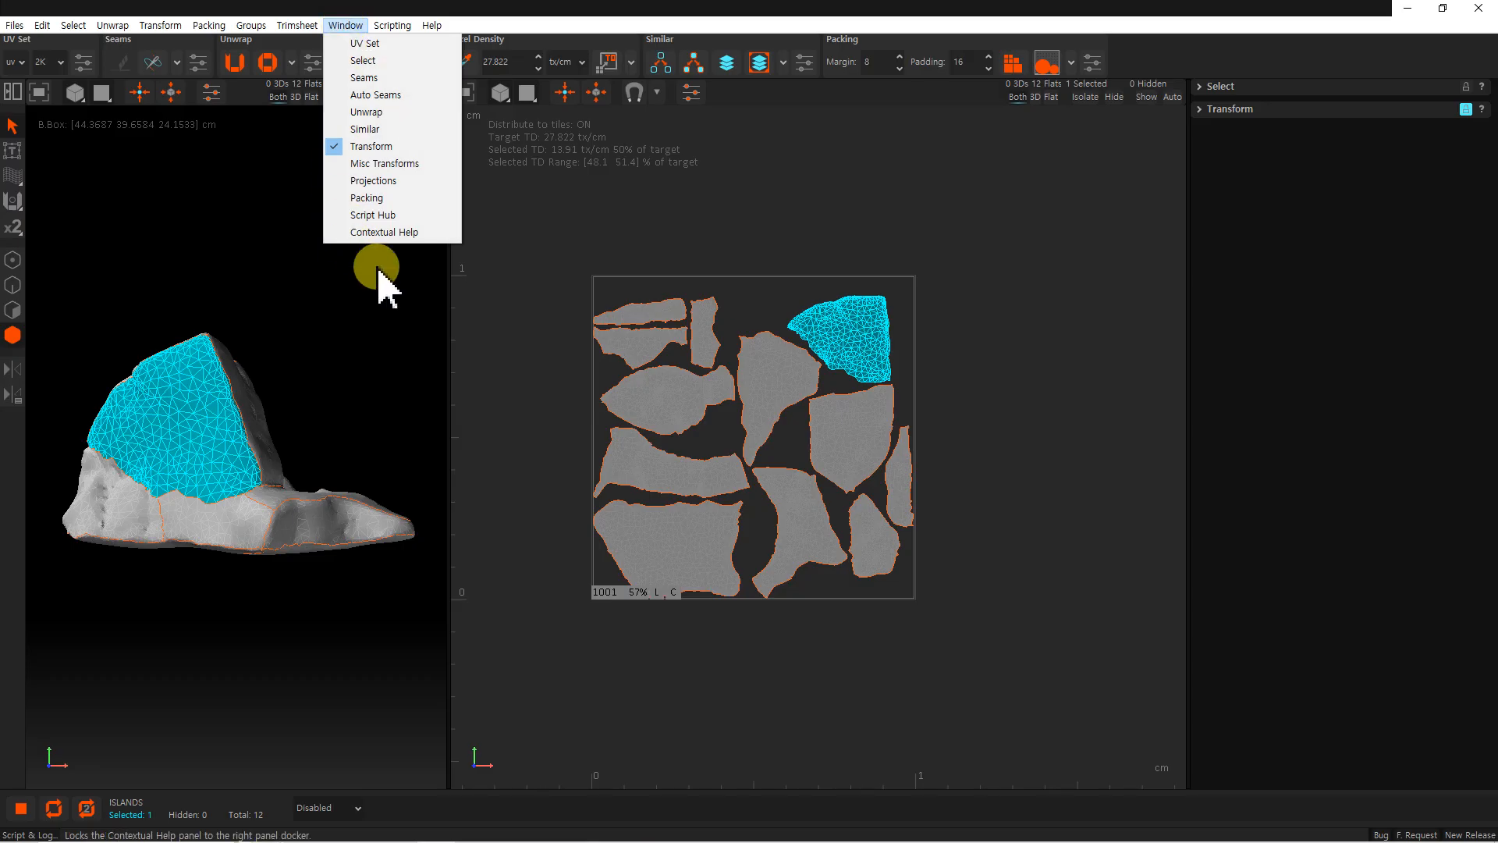
click(384, 199)
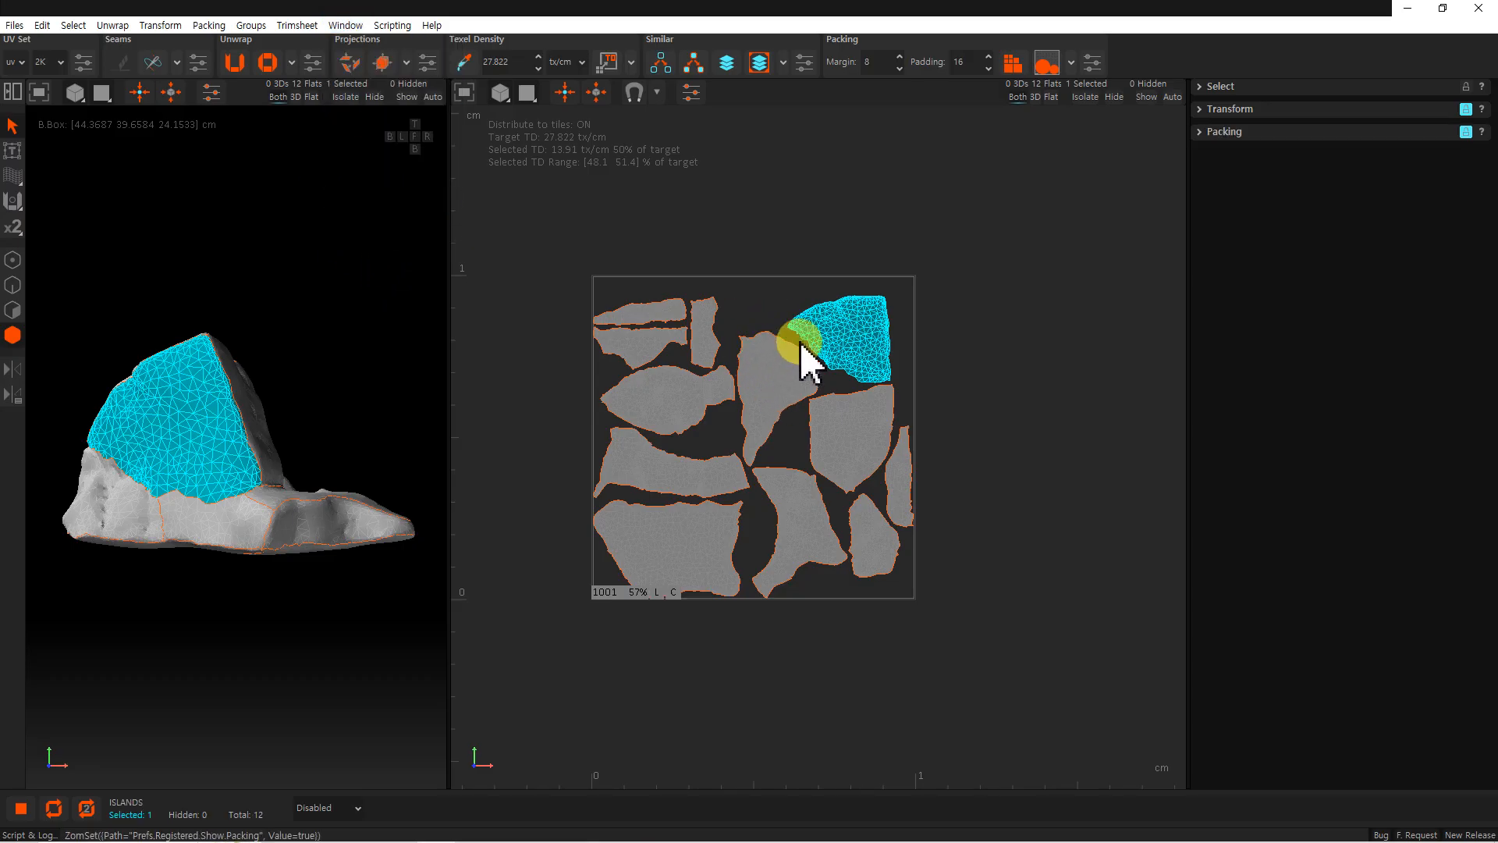
click(1202, 131)
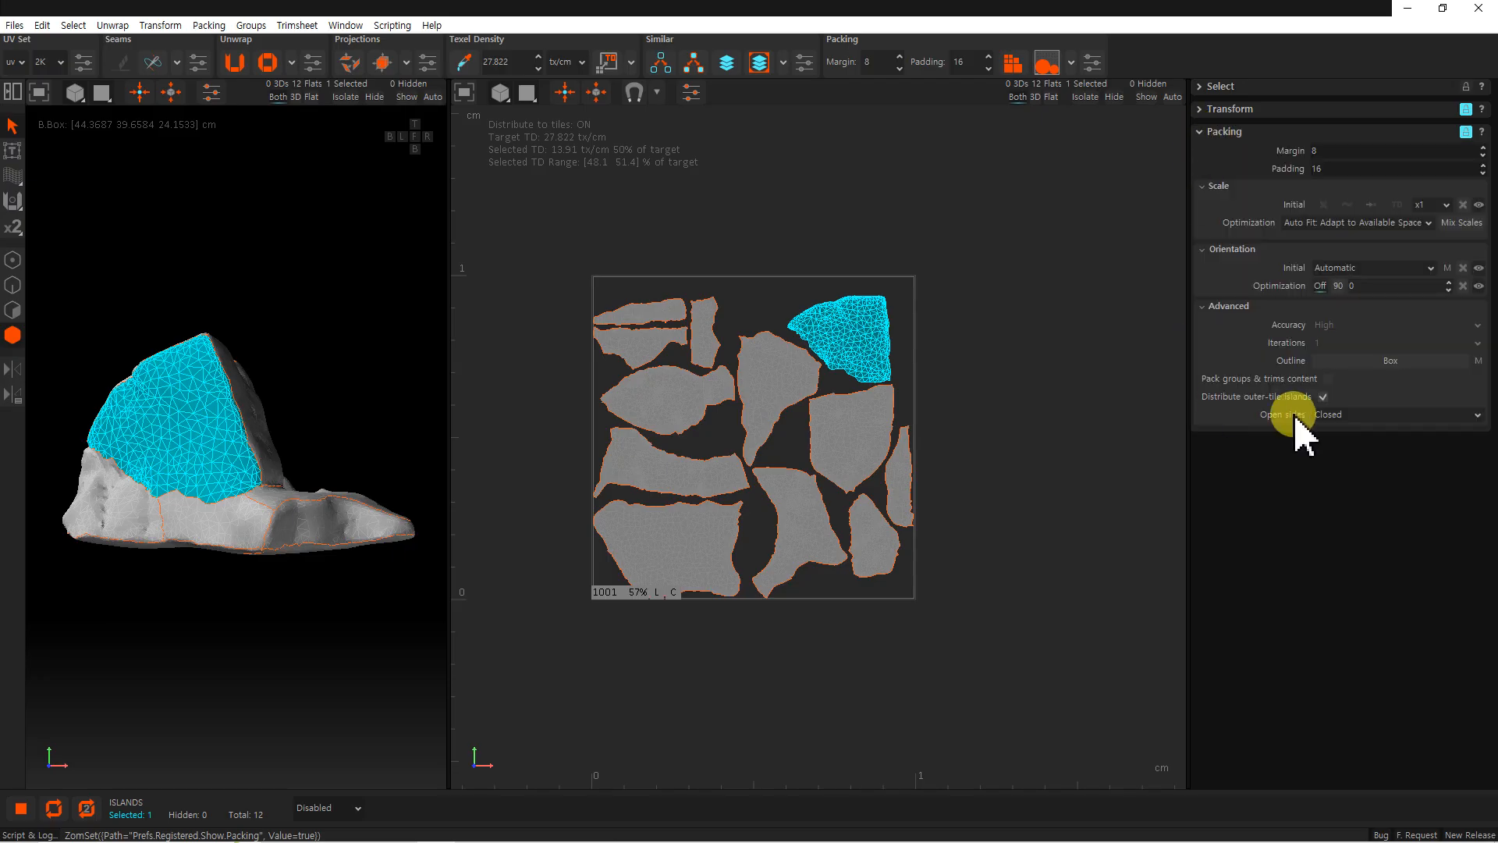
Set the initial packing scale of the upper-right island to x1.5 and of the island directly below it to x2.
drag(936, 269, 869, 330)
click(1443, 205)
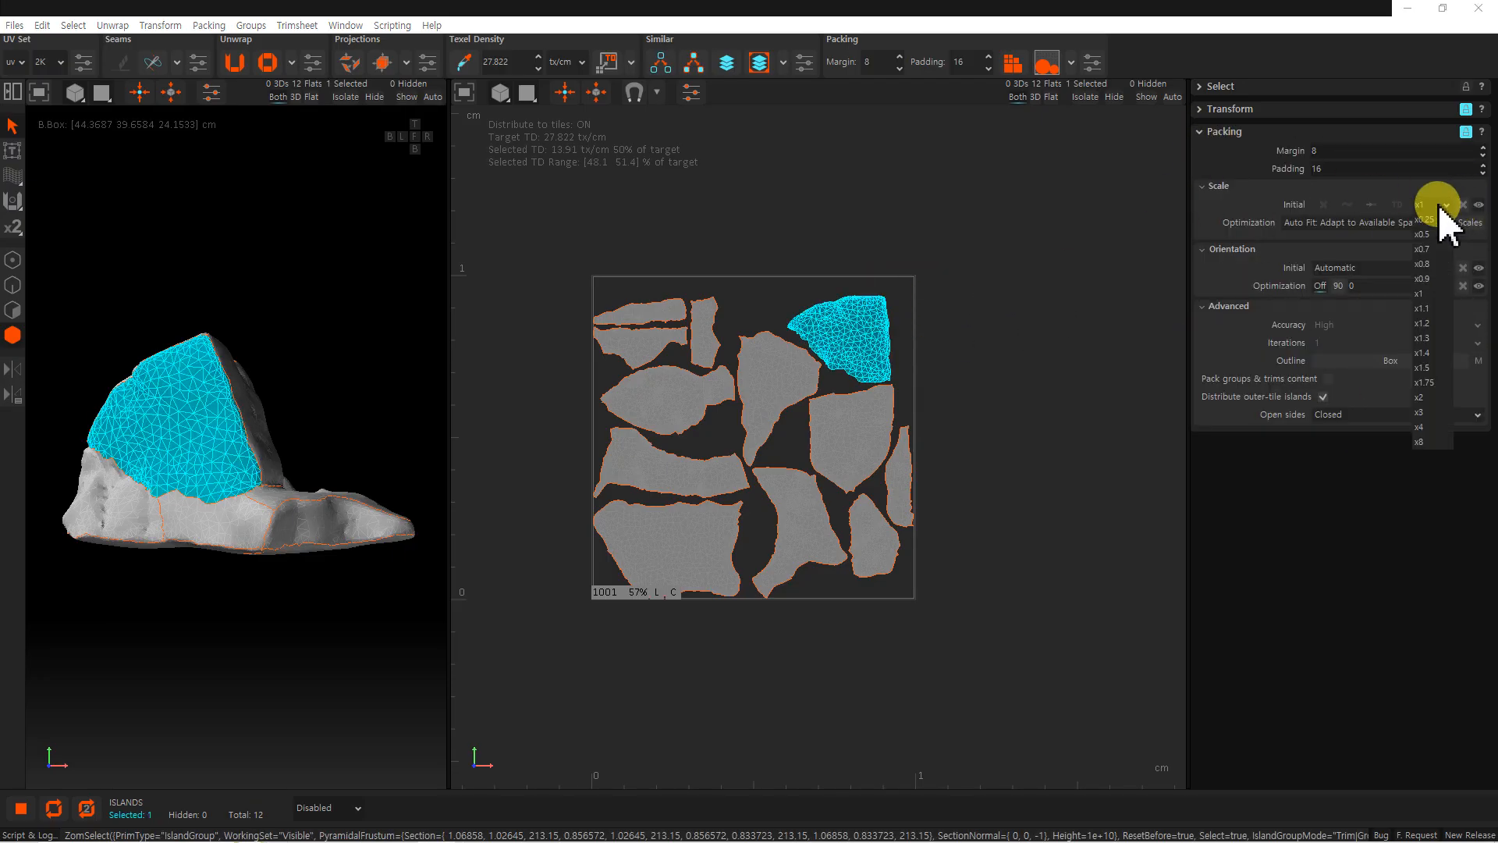
click(1433, 367)
drag(946, 401, 872, 412)
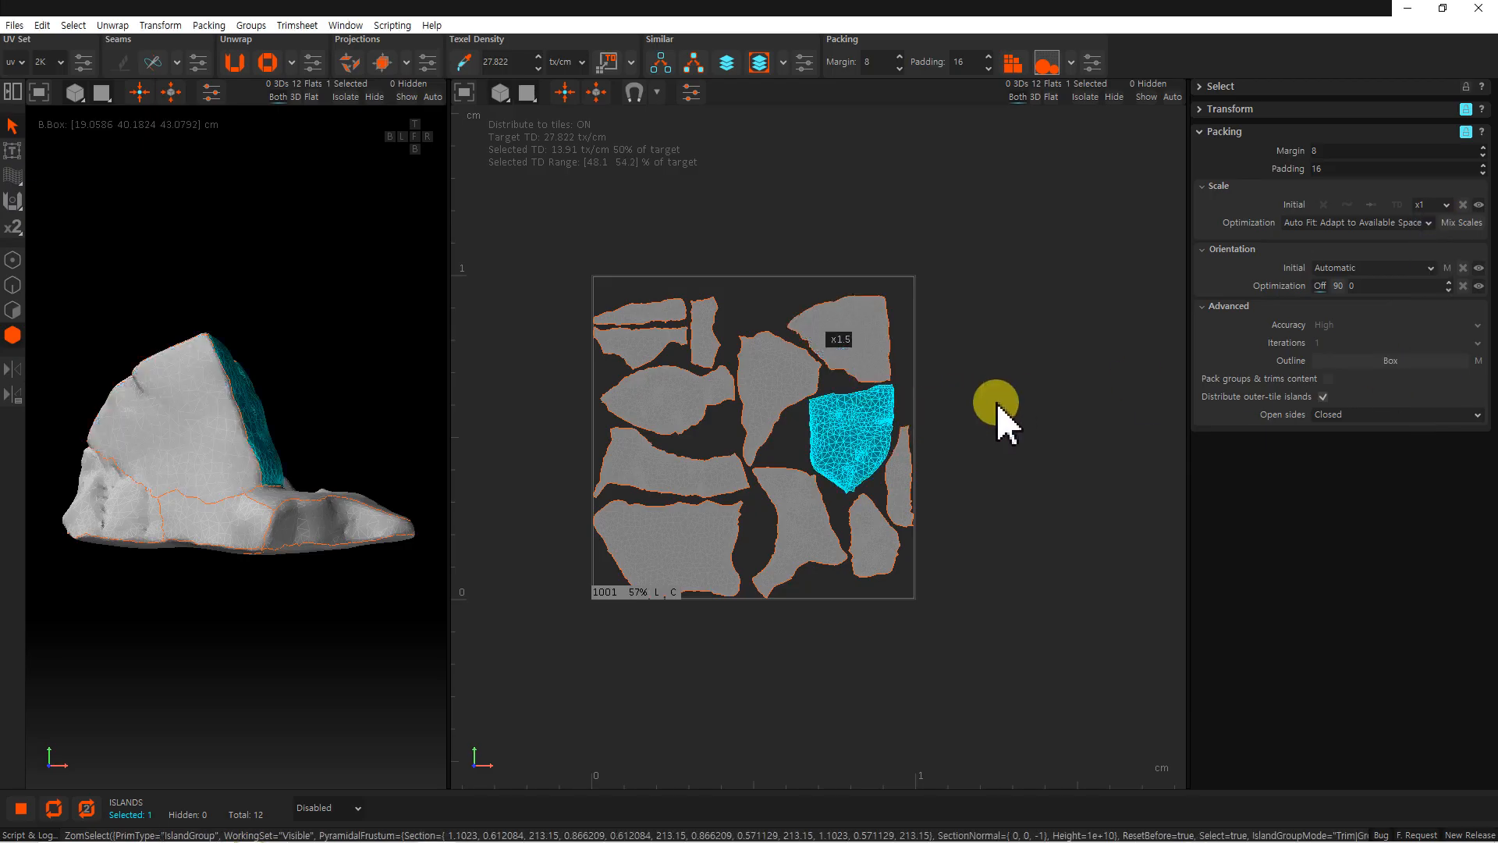
click(1434, 206)
click(1428, 397)
Set the initial packing scale of the upper central island to x0.5.
click(770, 328)
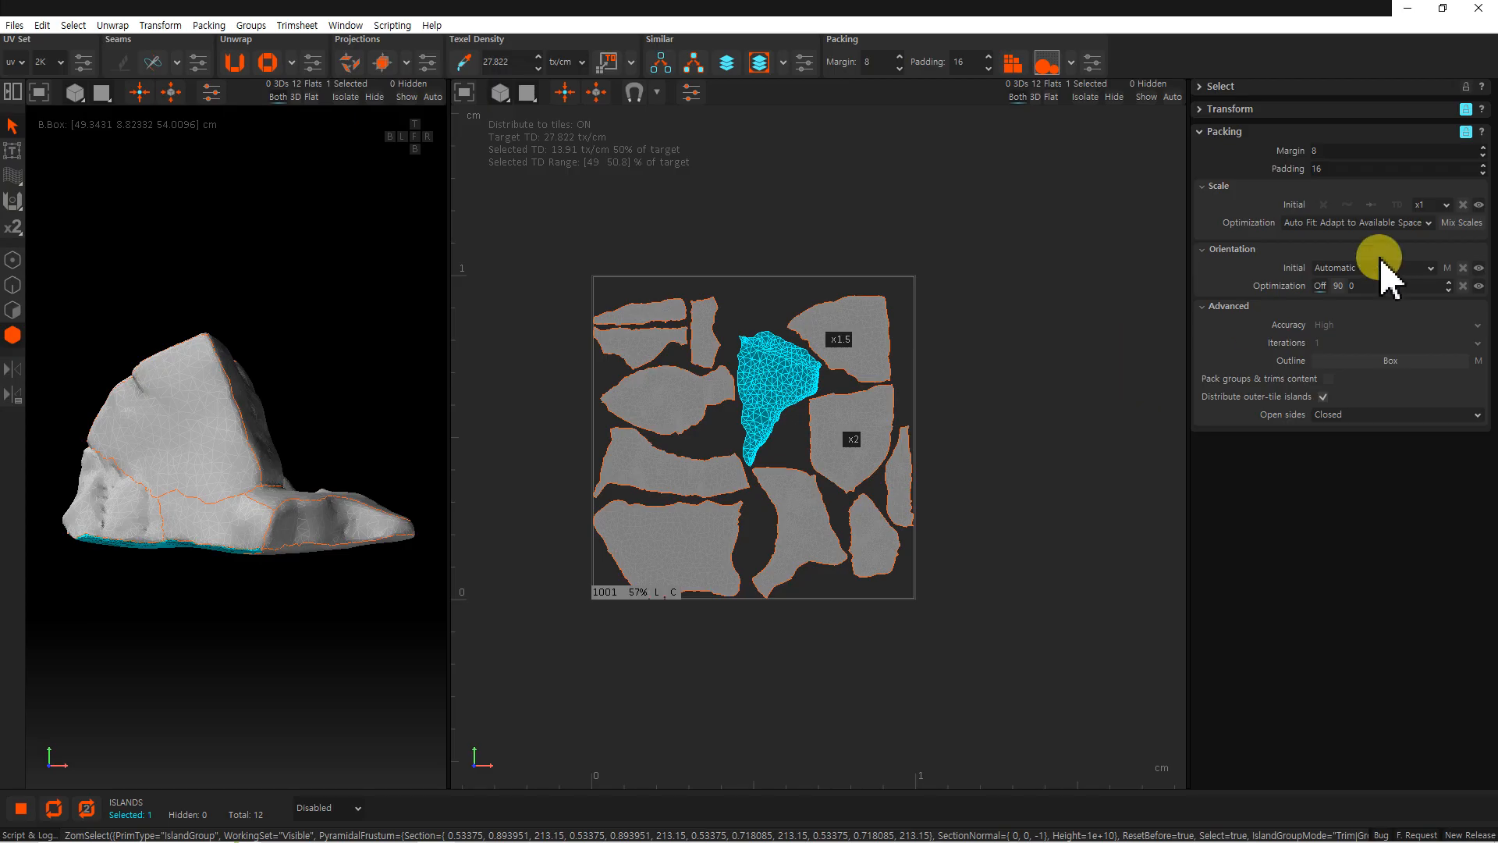
click(1427, 206)
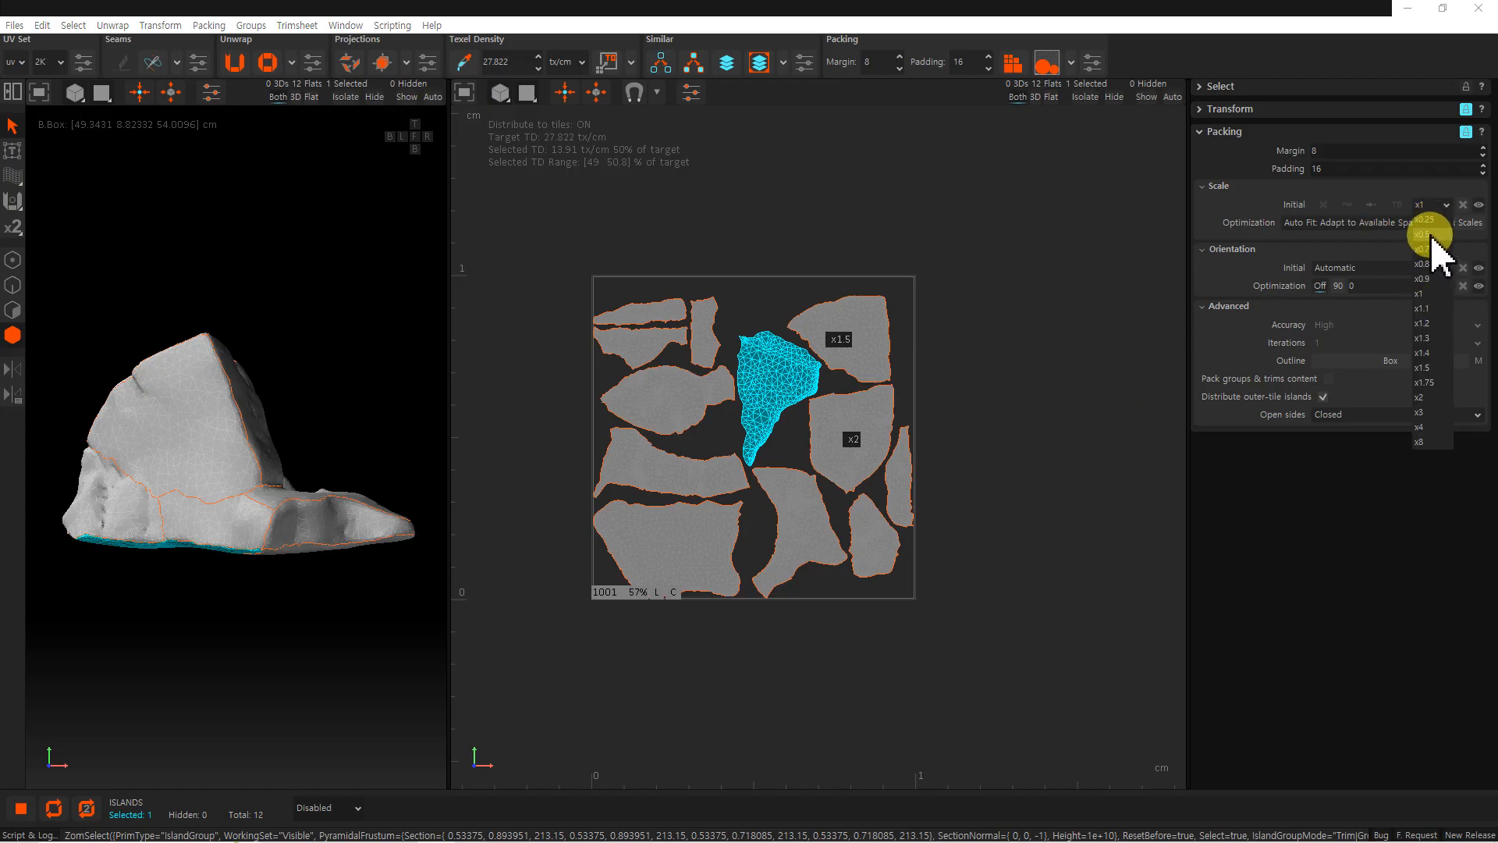
click(1425, 234)
Set the initial packing scale of the two large lower-left islands to x3 and pack all islands.
drag(673, 638, 697, 457)
click(1426, 207)
click(1430, 426)
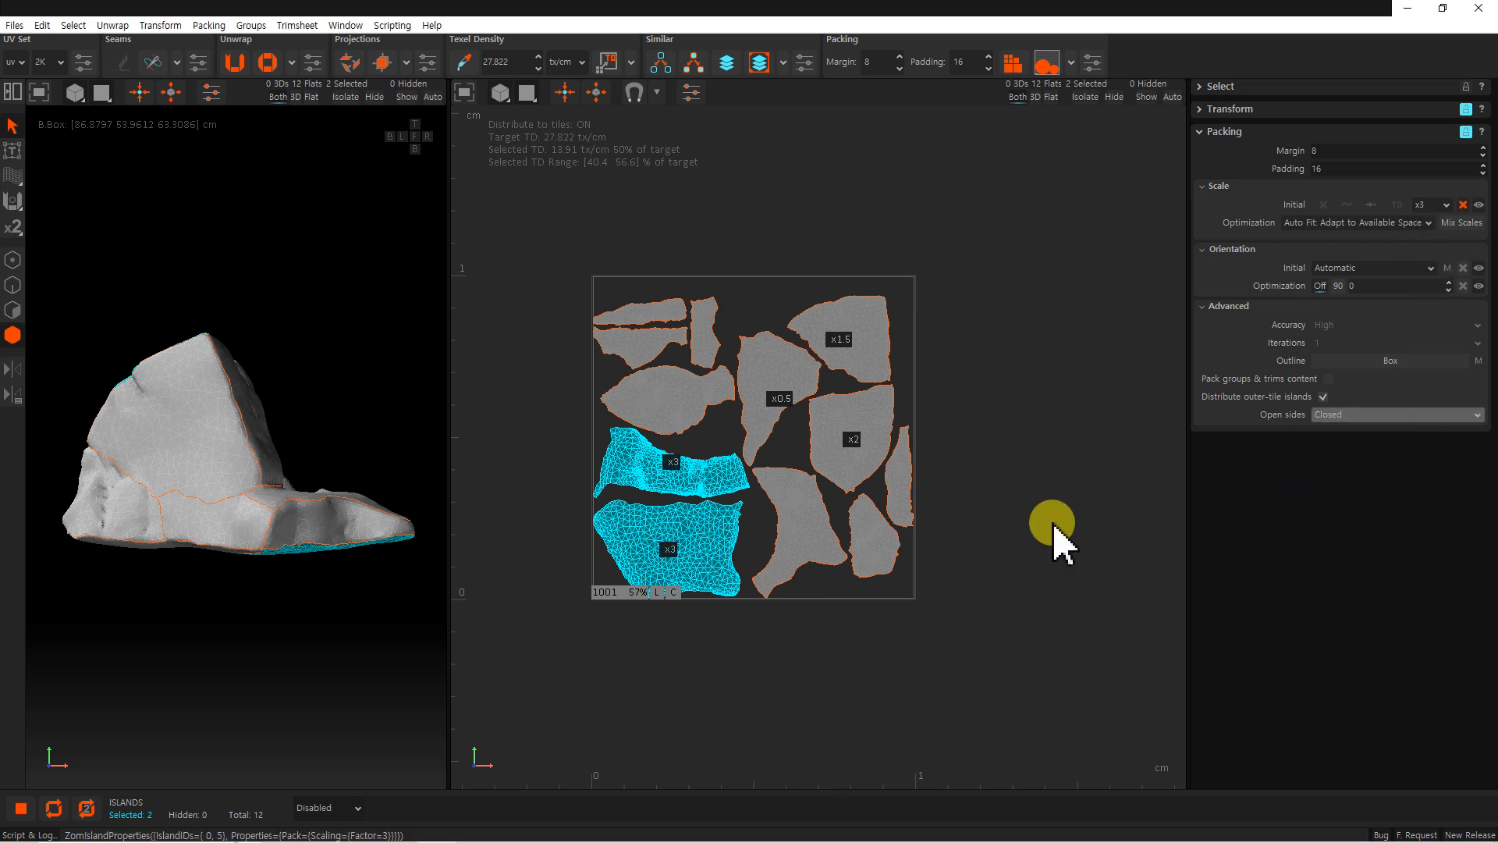
click(985, 534)
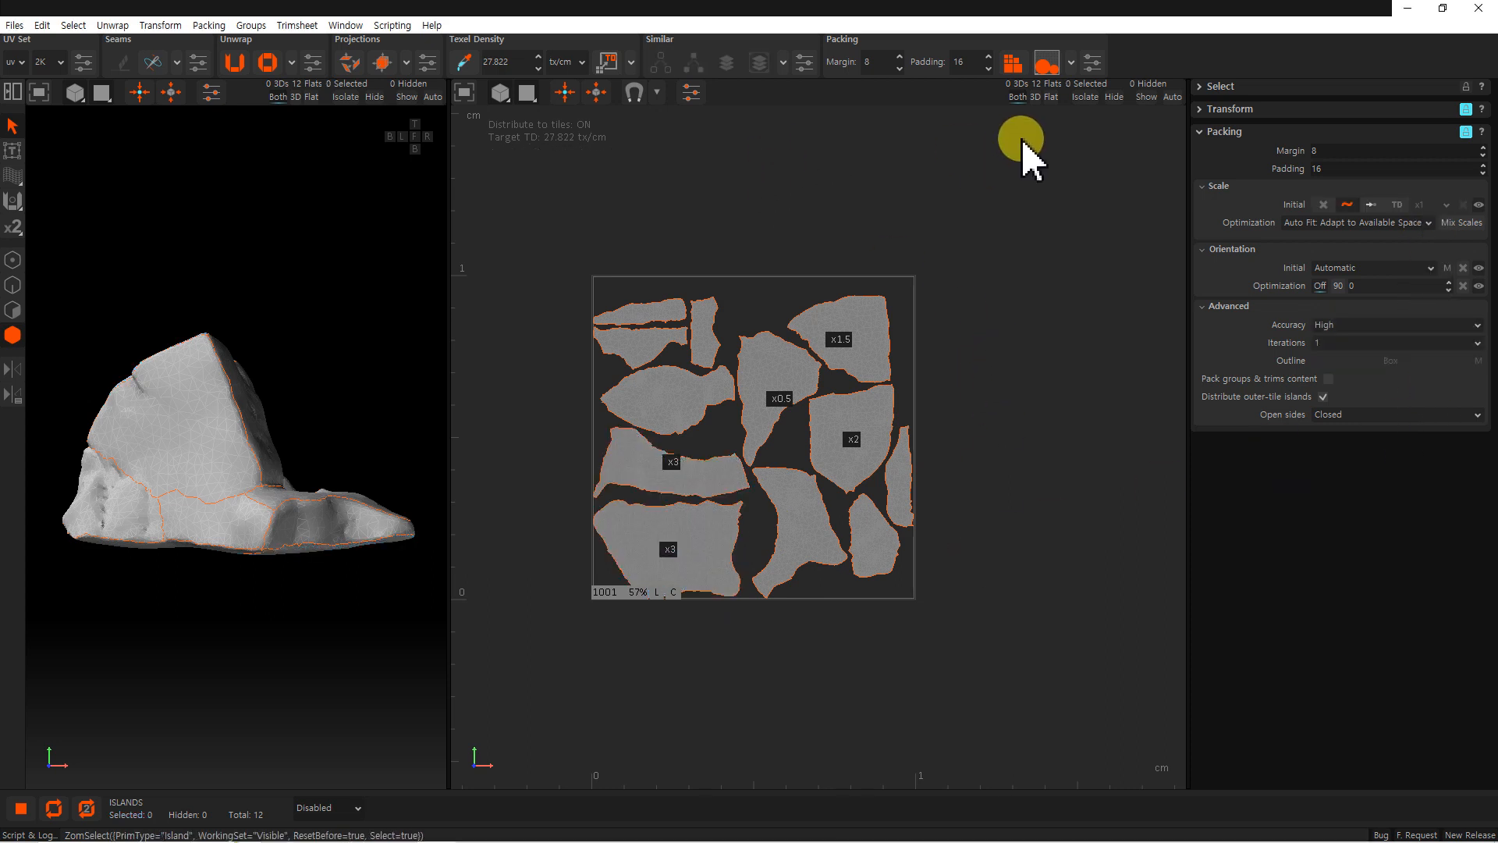
click(1013, 62)
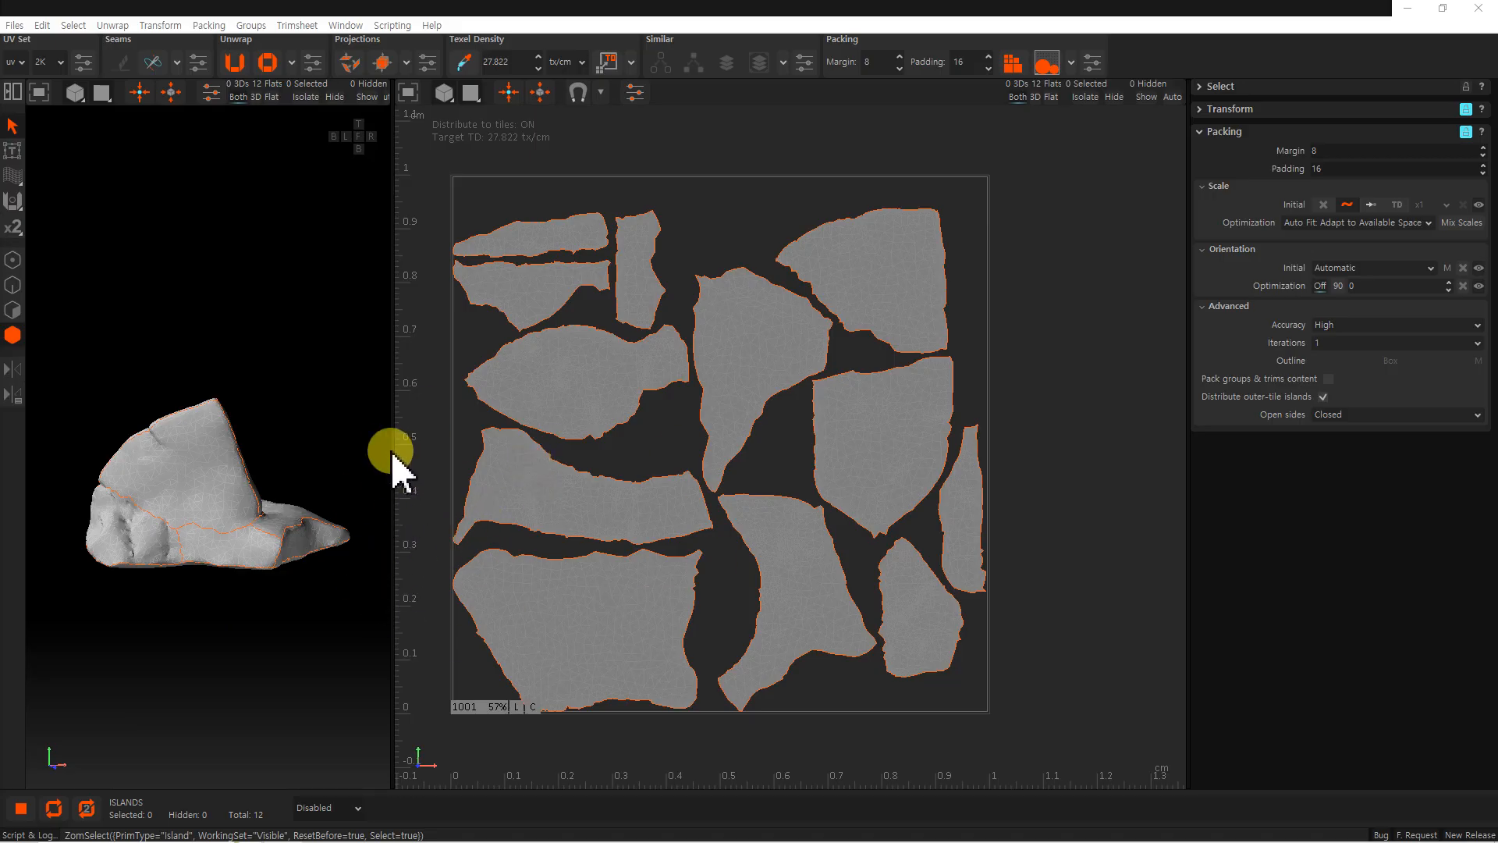
Set the surface display mode to Distortion to inspect the stretching of the rock islands.
click(326, 809)
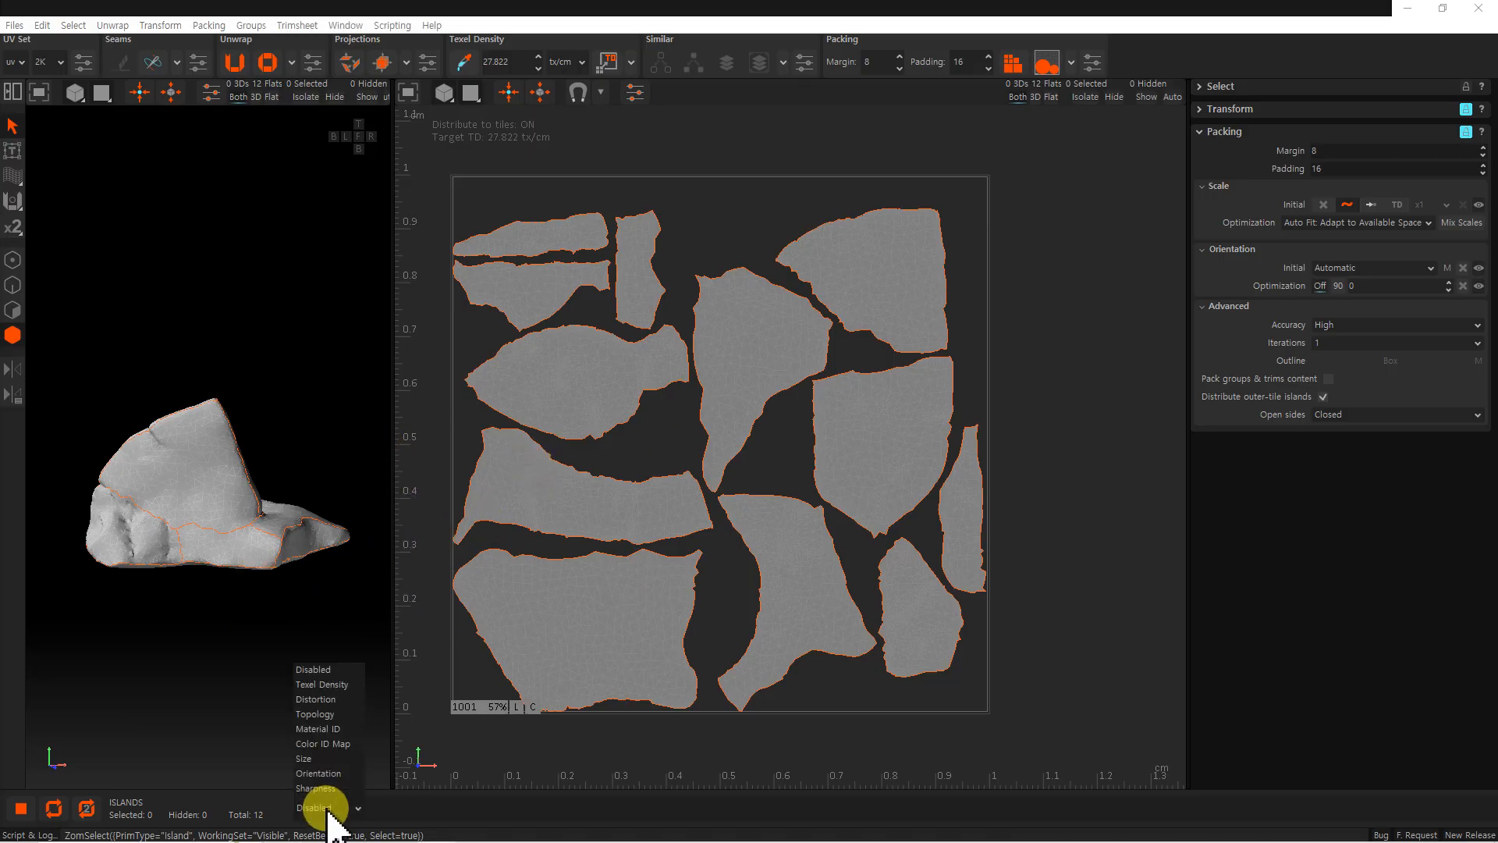
click(330, 700)
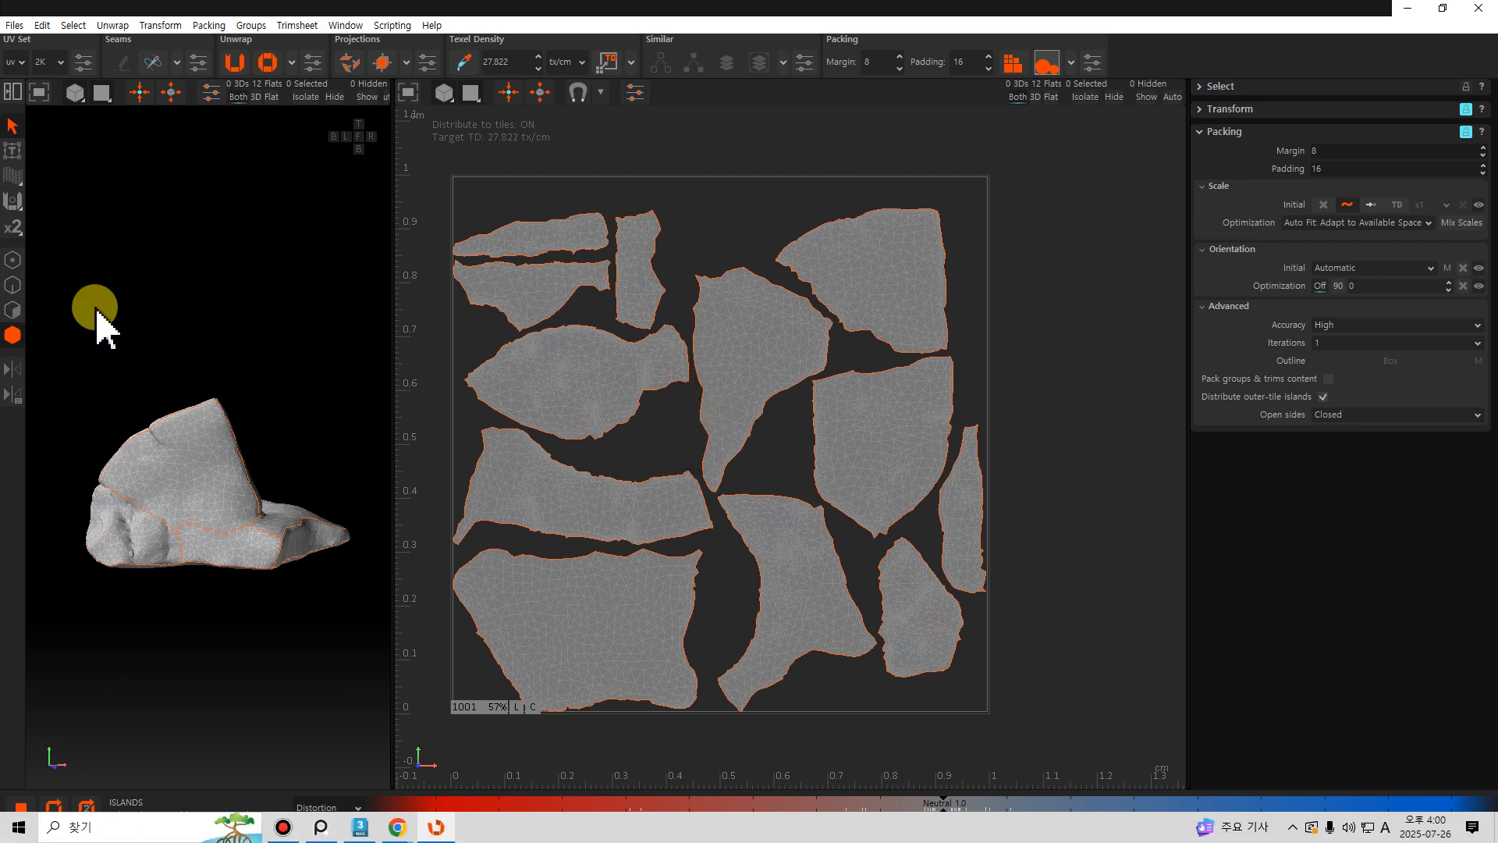
Isolate the upper-right rock island, try stretching its upper corner outward with the deform brush, and undo the stroke.
click(846, 268)
key(i)
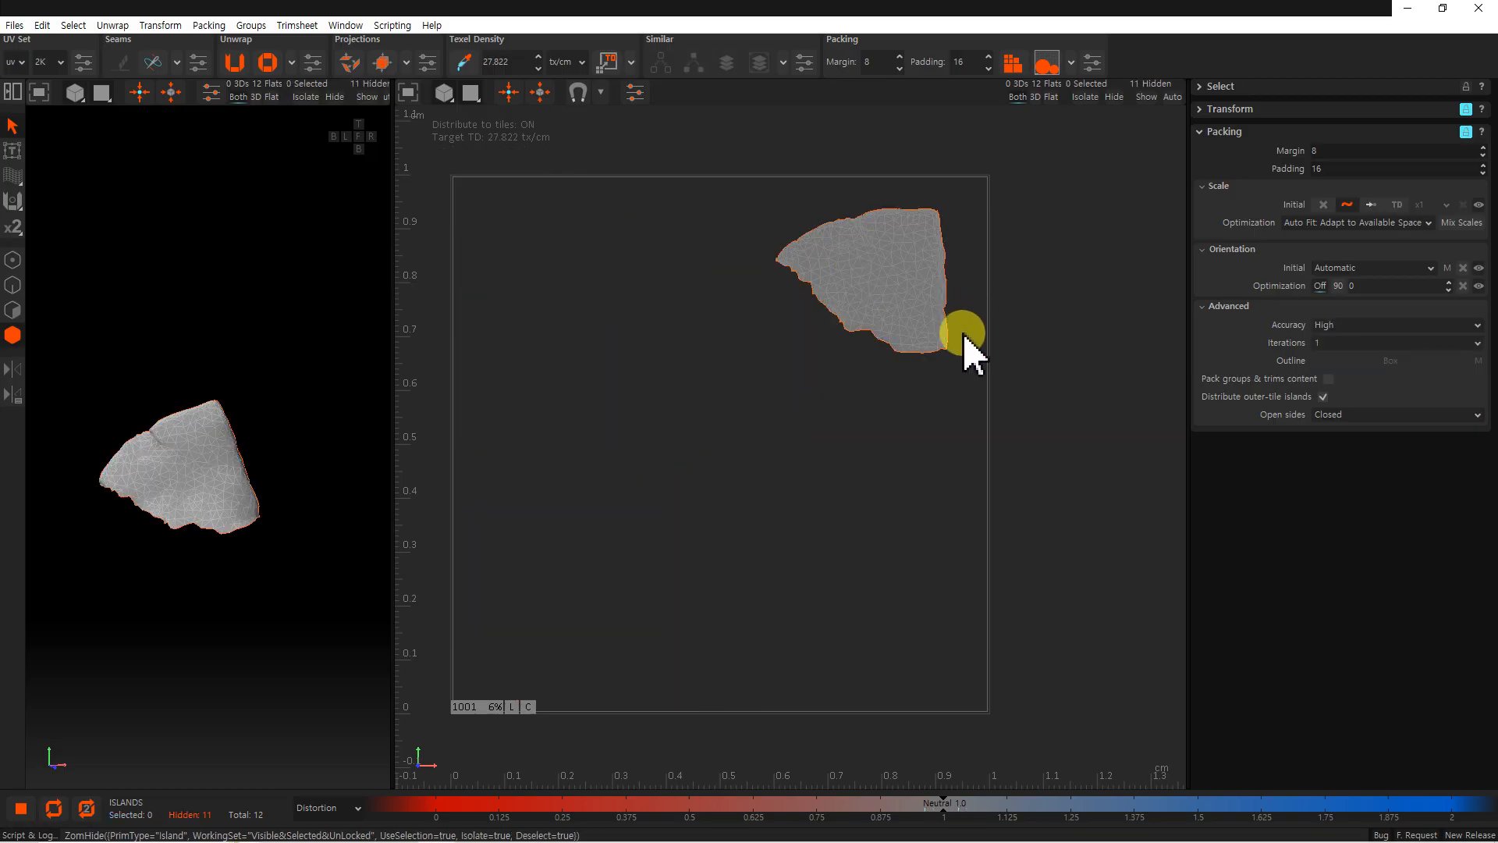
click(13, 176)
drag(828, 298, 894, 247)
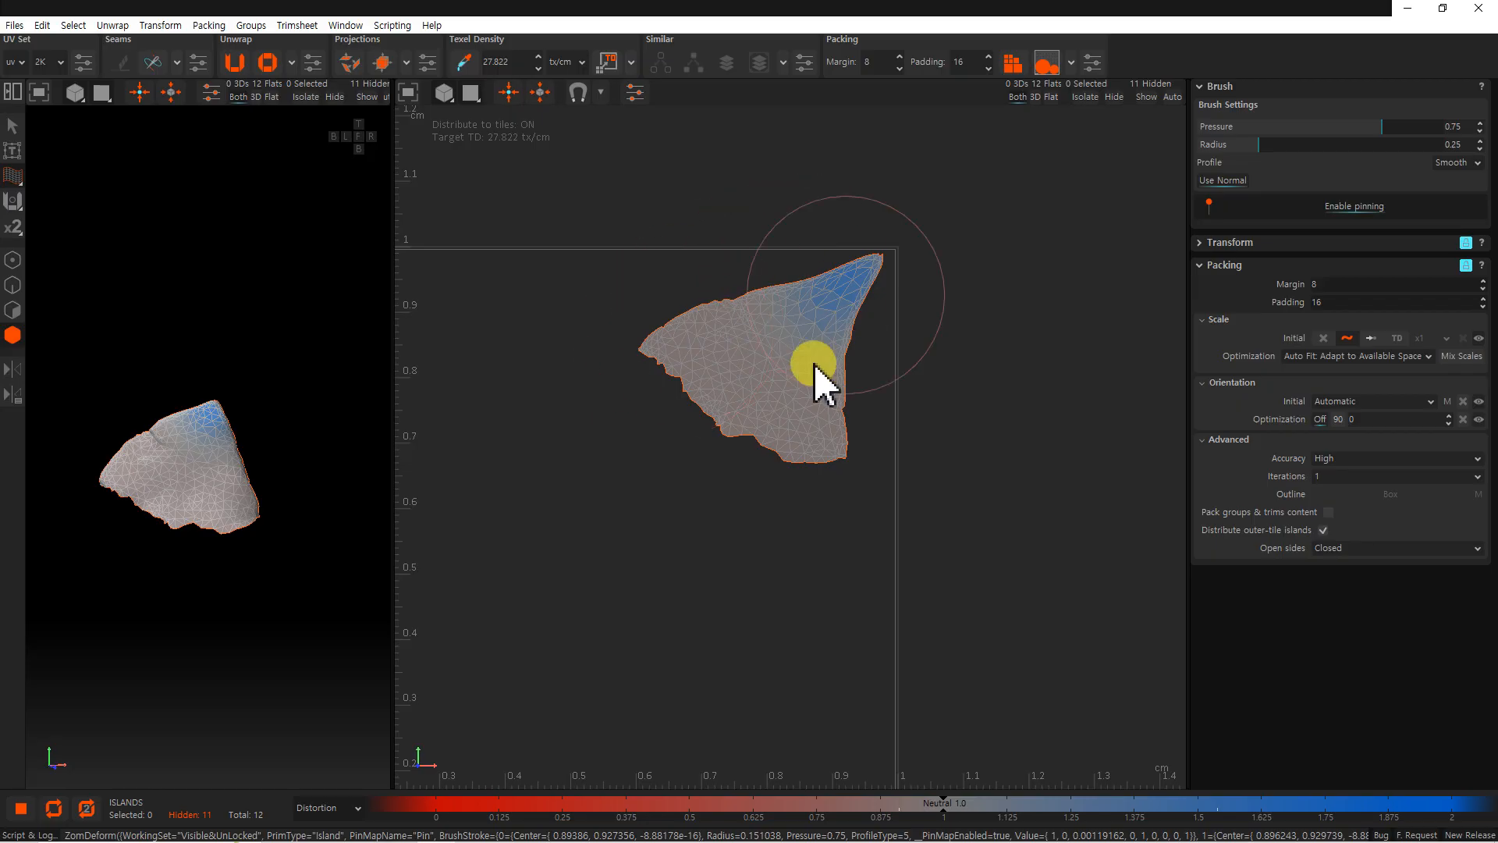
key(ctrl+z)
Deform the isolated island with brush strokes, pushing its pointed side tip and upper edge inward.
drag(649, 350, 704, 349)
drag(810, 311, 788, 327)
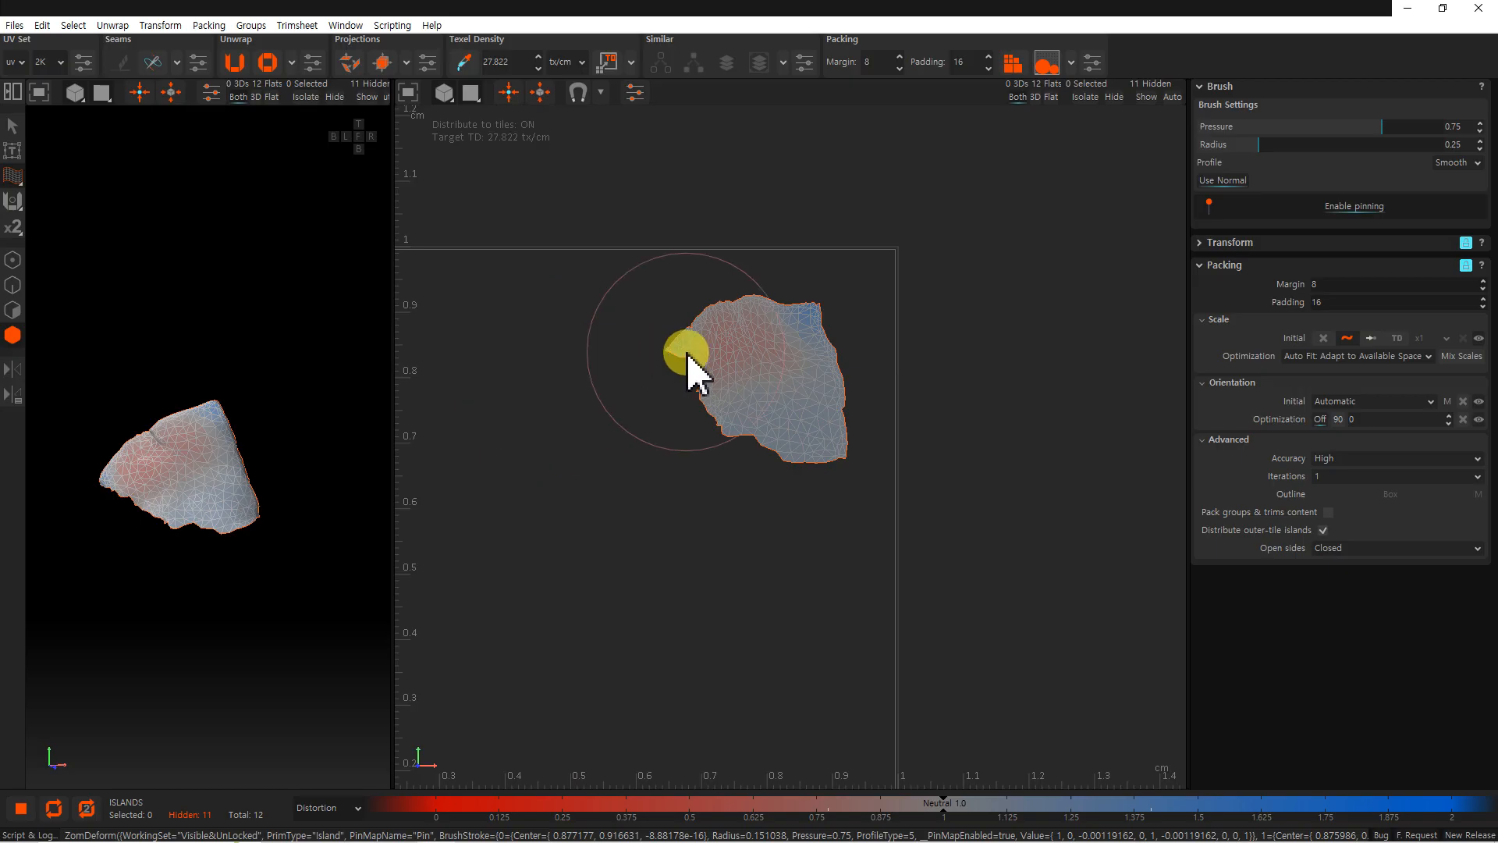
mouse_move(687, 355)
mouse_down()
mouse_move(776, 391)
mouse_move(759, 312)
mouse_move(778, 336)
mouse_up()
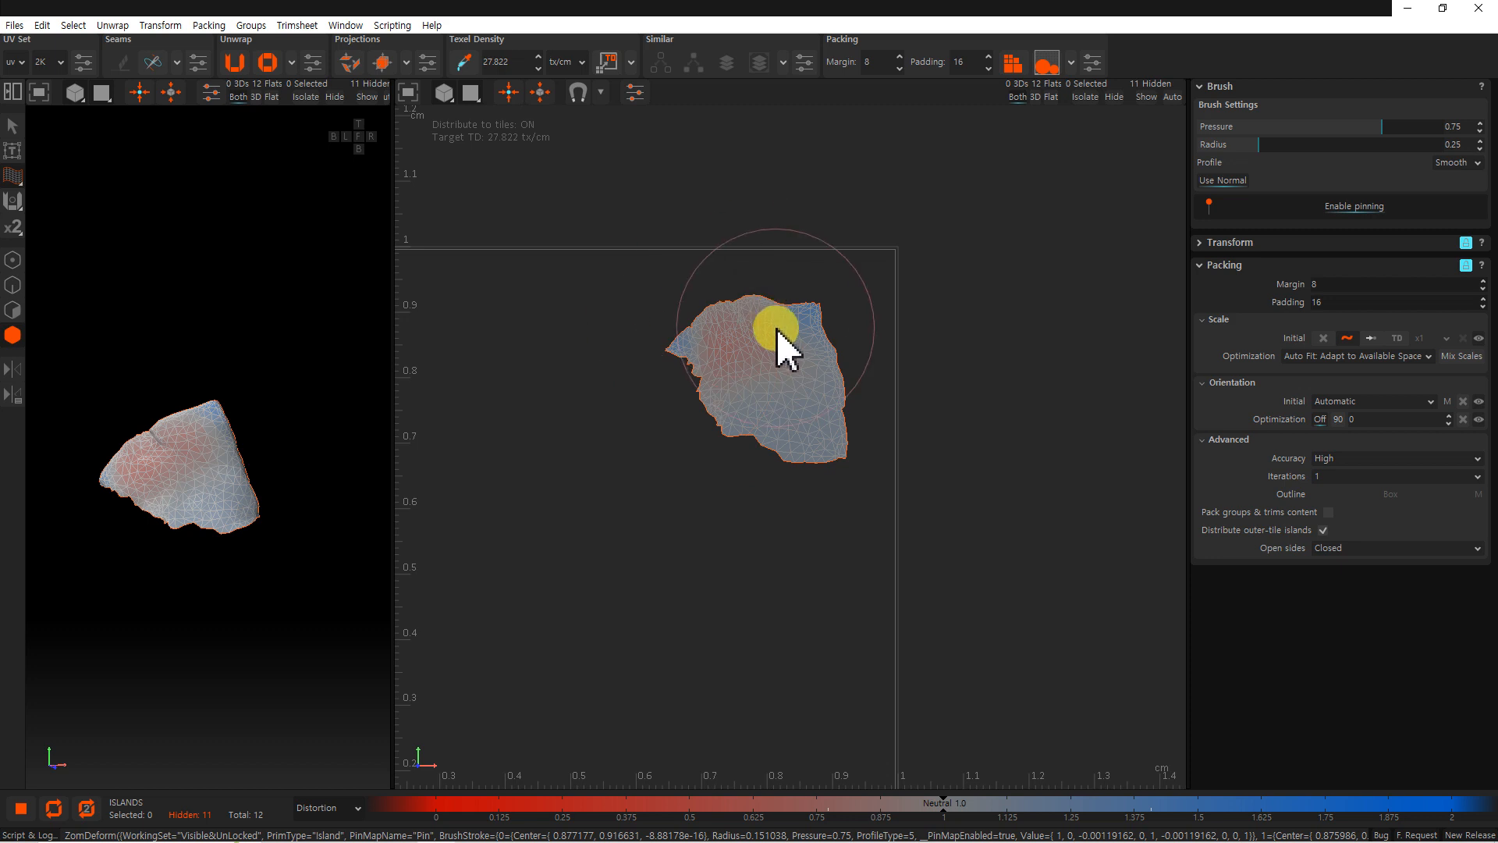
mouse_move(778, 332)
mouse_down()
mouse_move(661, 373)
mouse_move(656, 320)
mouse_move(725, 402)
mouse_move(710, 378)
mouse_move(303, 426)
mouse_up()
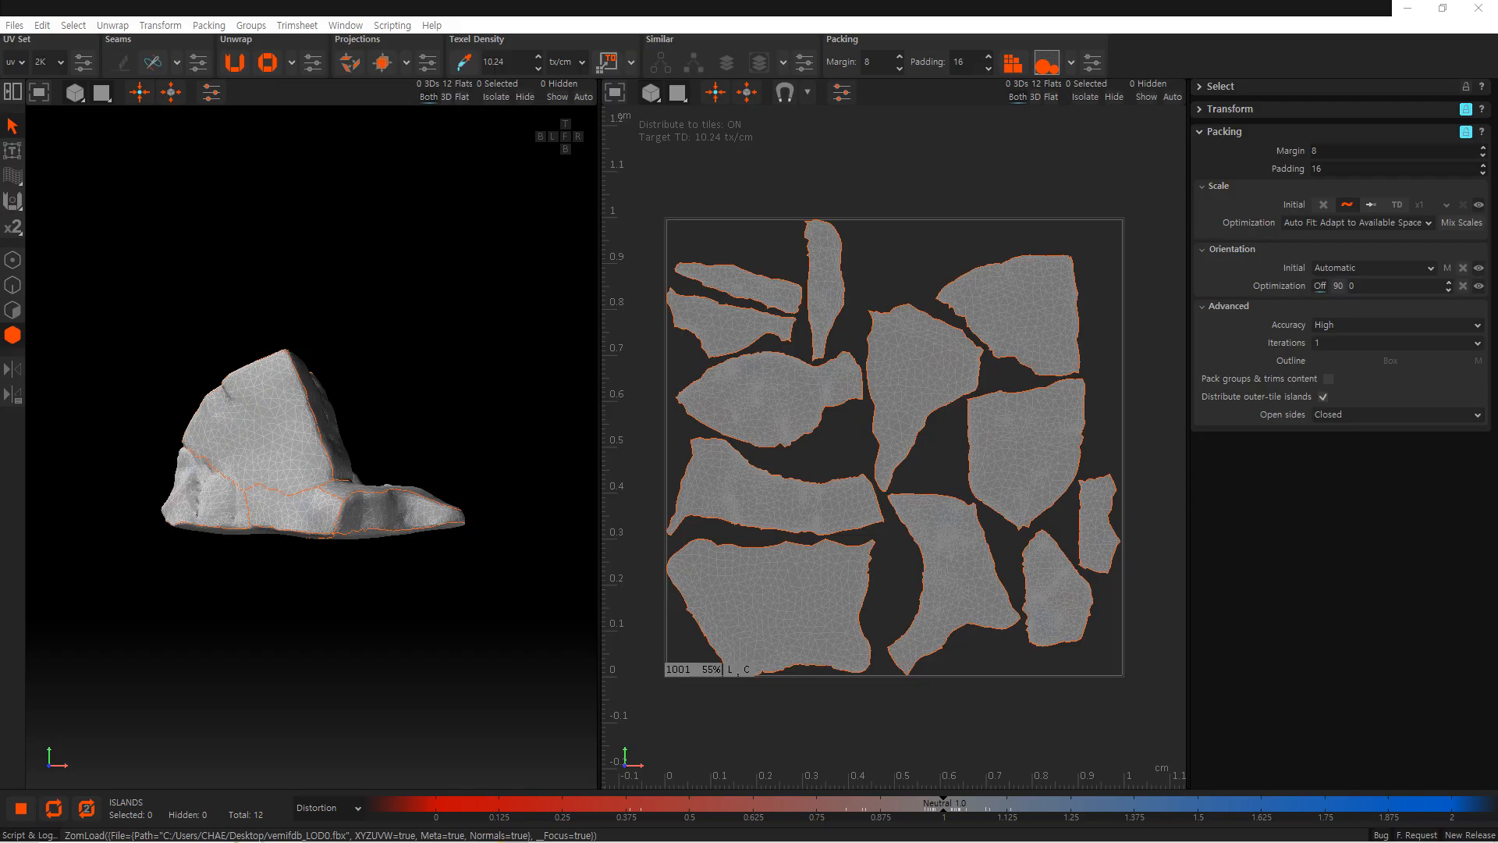
Switch to the browser's RizomUV account downloads page and examine the list of previous Windows builds.
drag(0, 440, 568, 165)
double_click(567, 164)
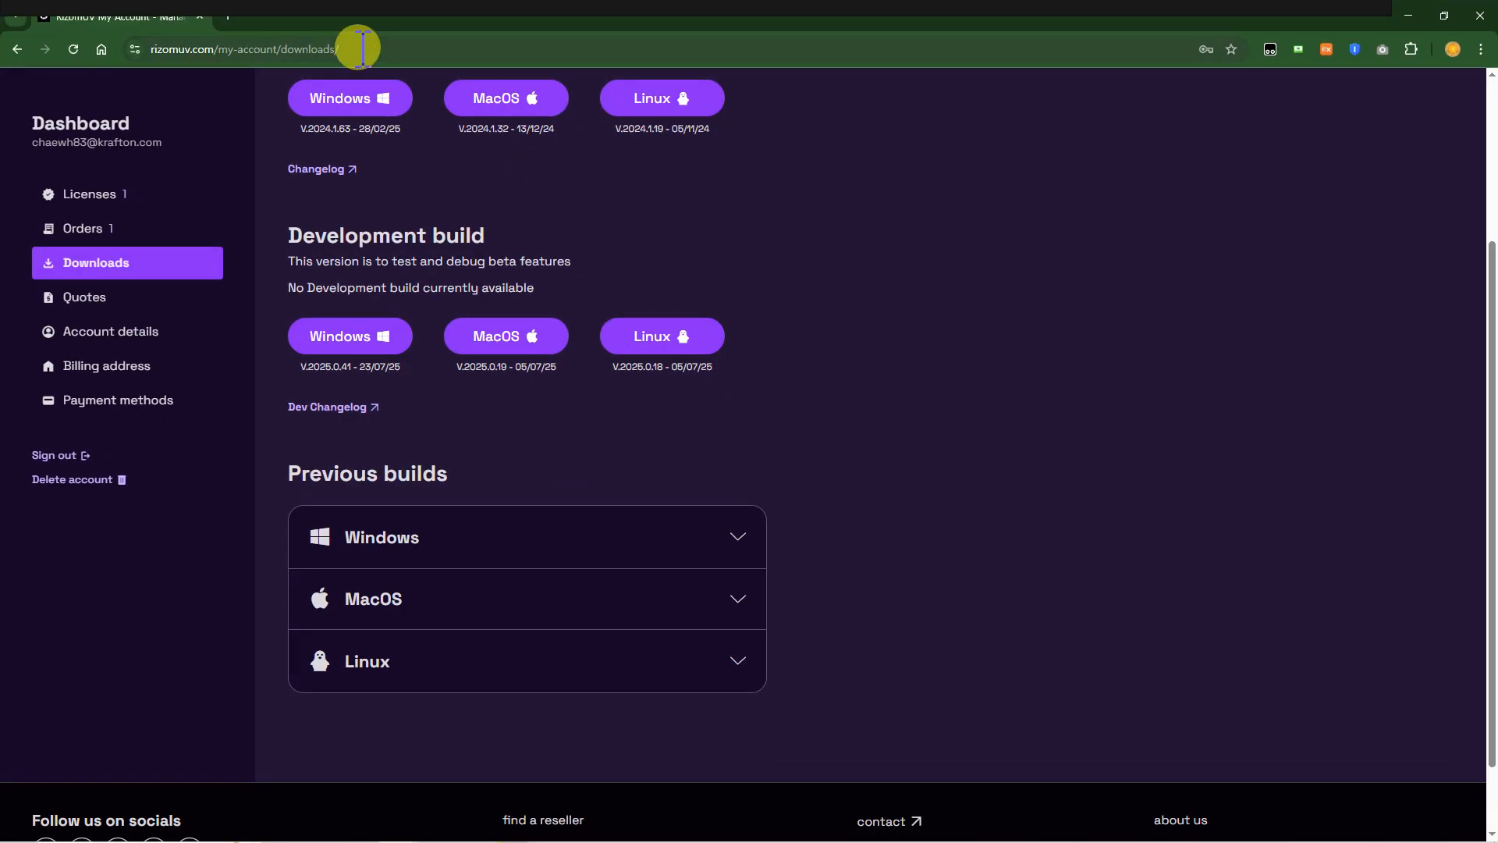
click(358, 46)
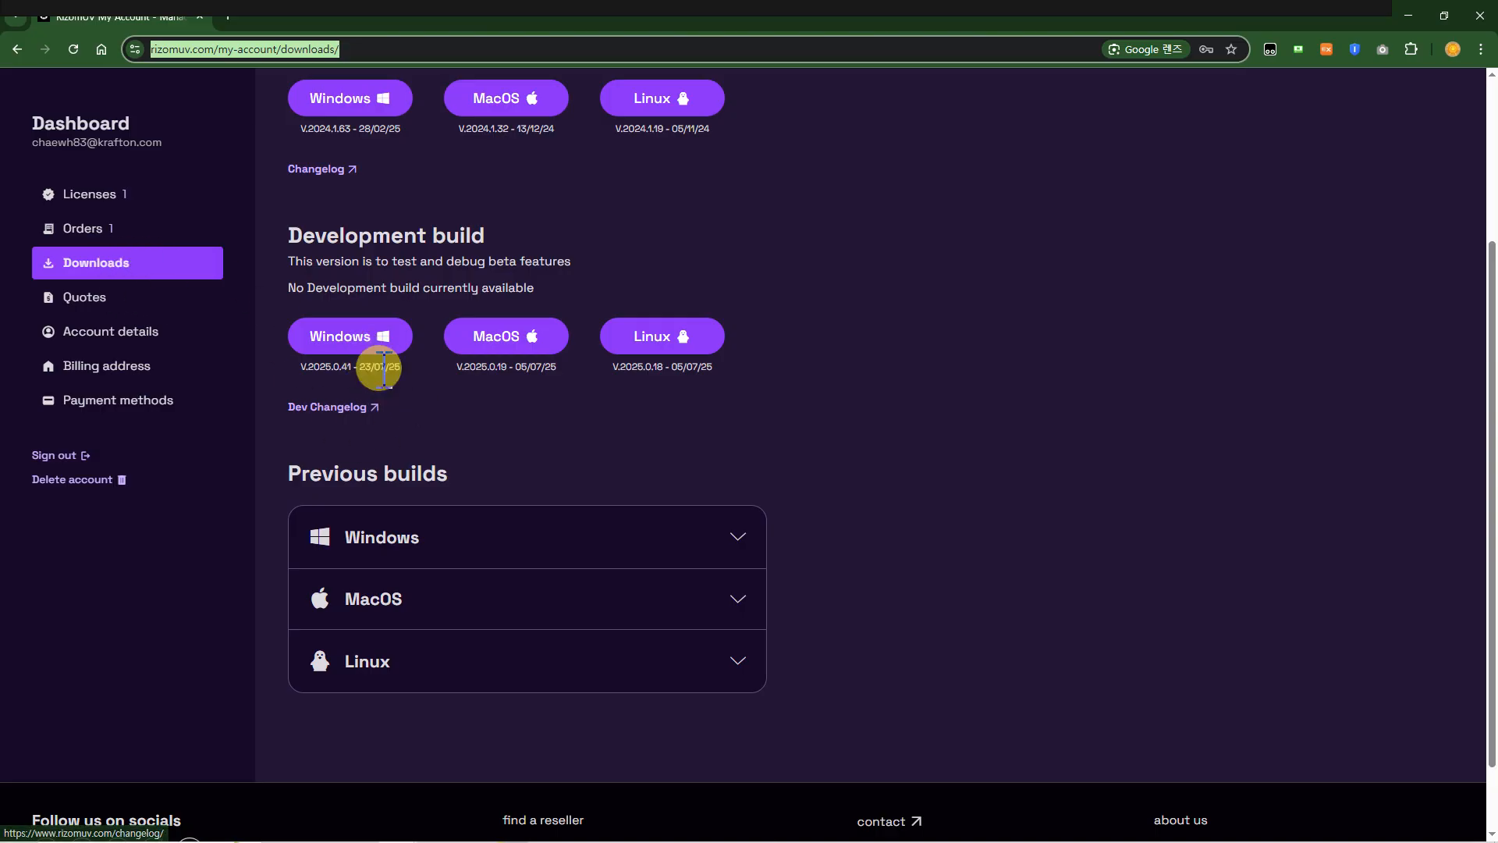
click(729, 537)
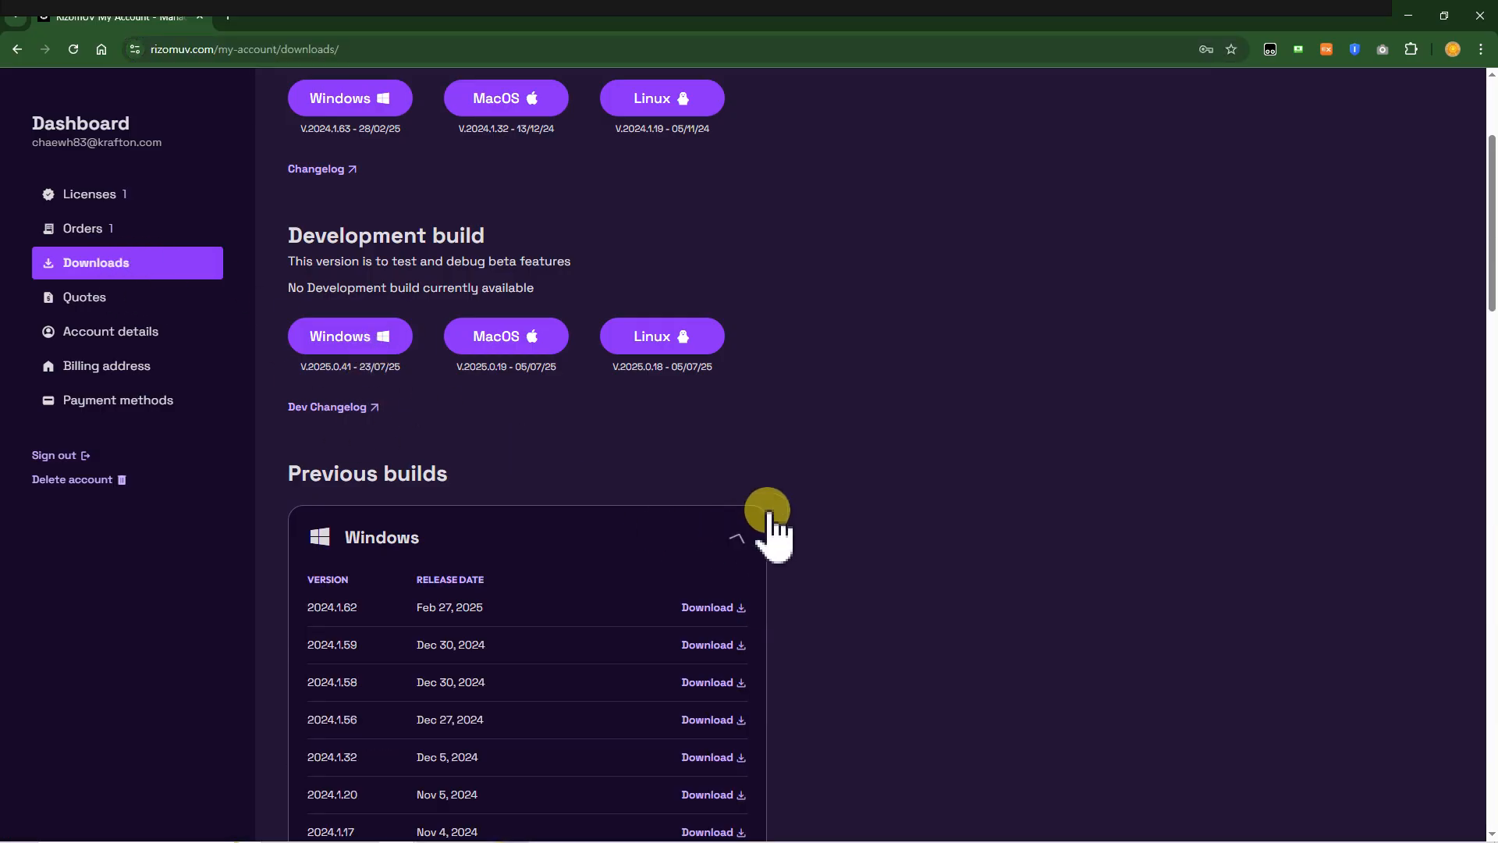
scroll(819, 476, down, 4)
scroll(812, 464, down, 1)
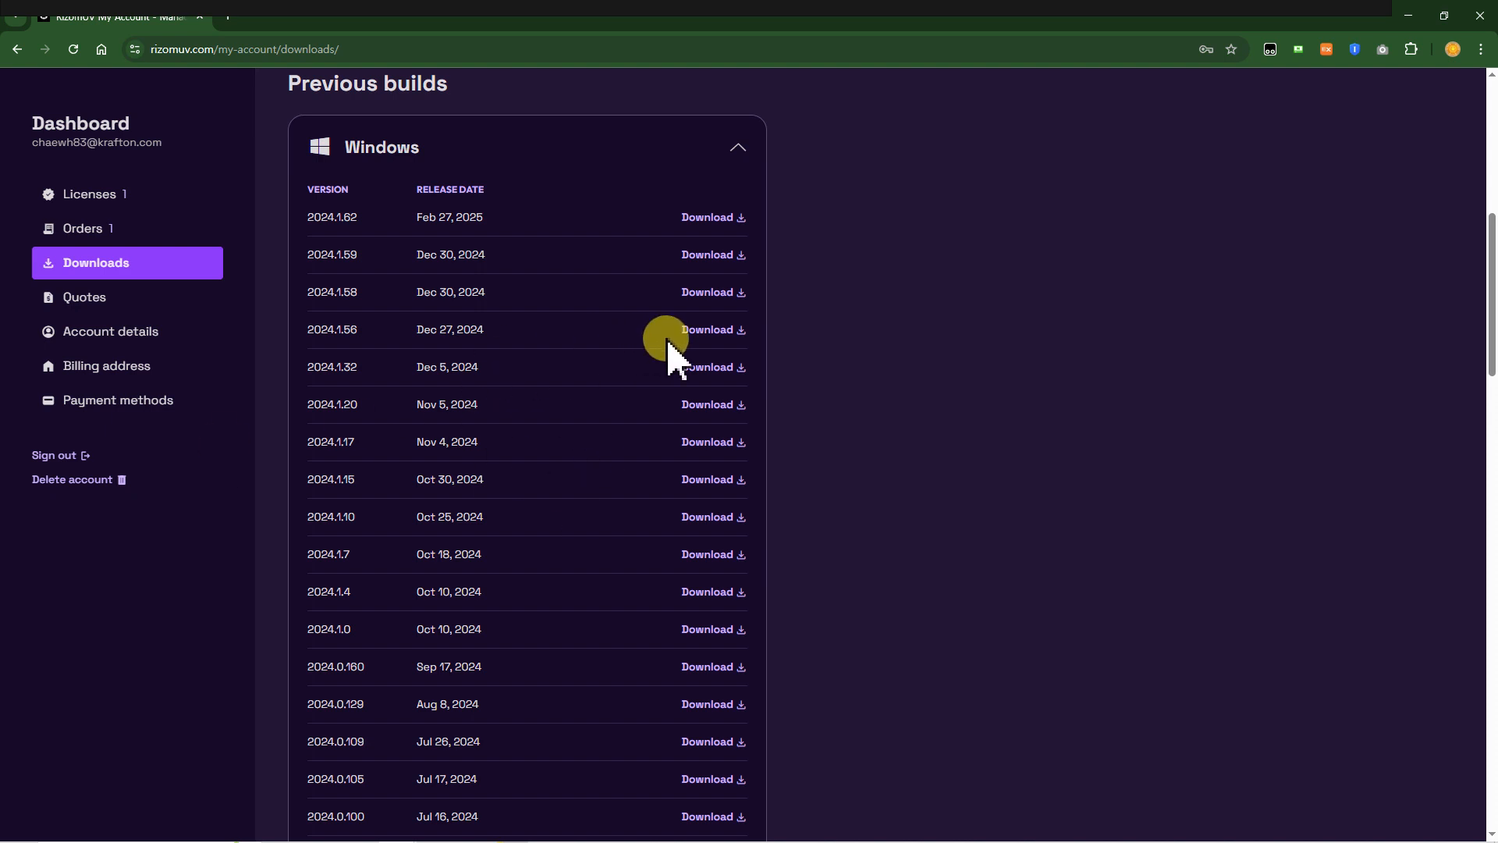
scroll(657, 379, up, 1)
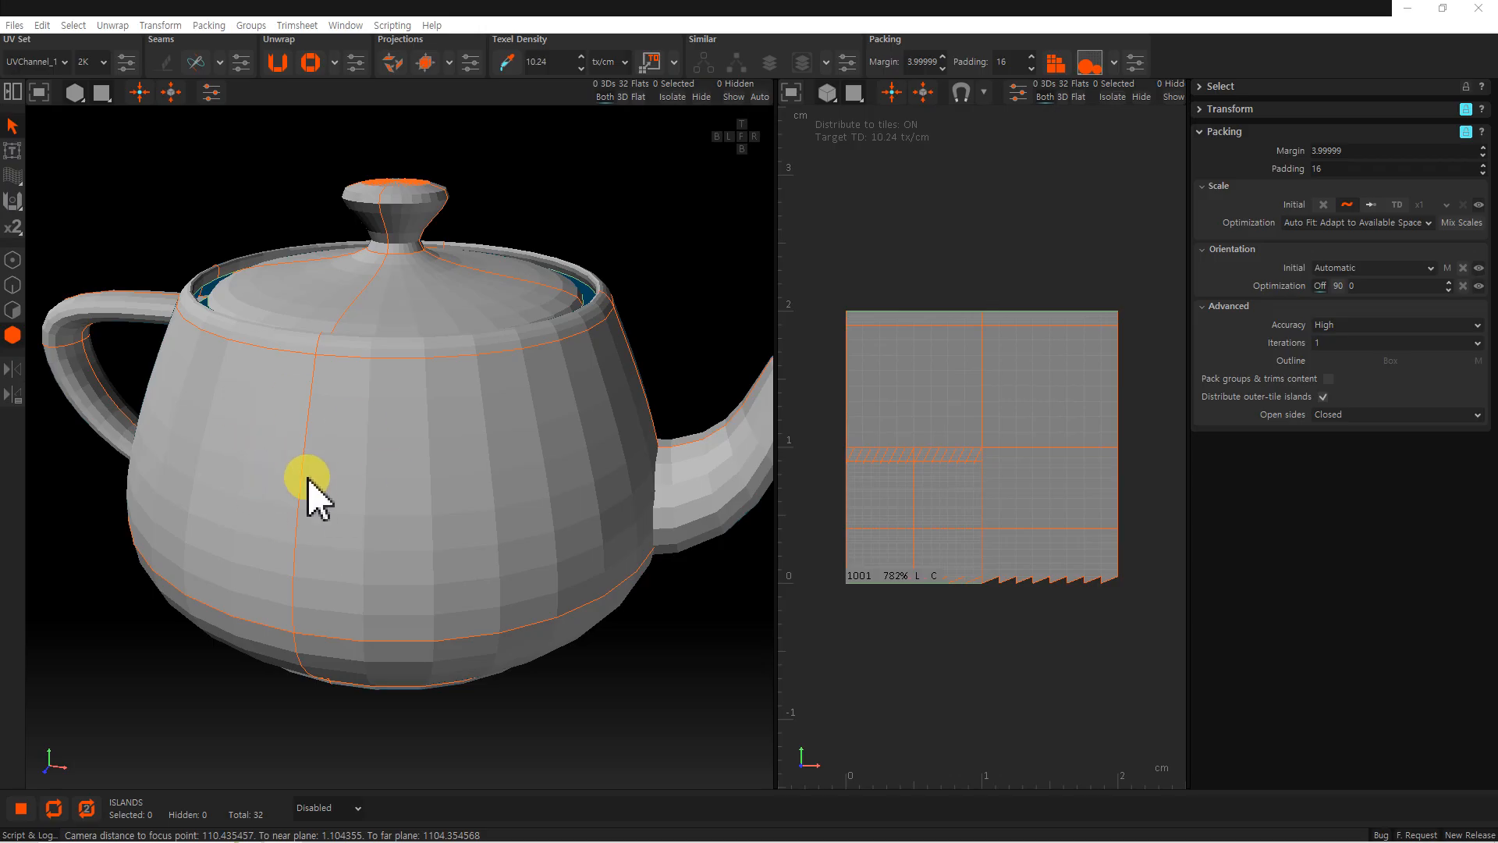
Choose Tespot.fbx as the file to load together with its existing UVs.
scroll(383, 504, up, 2)
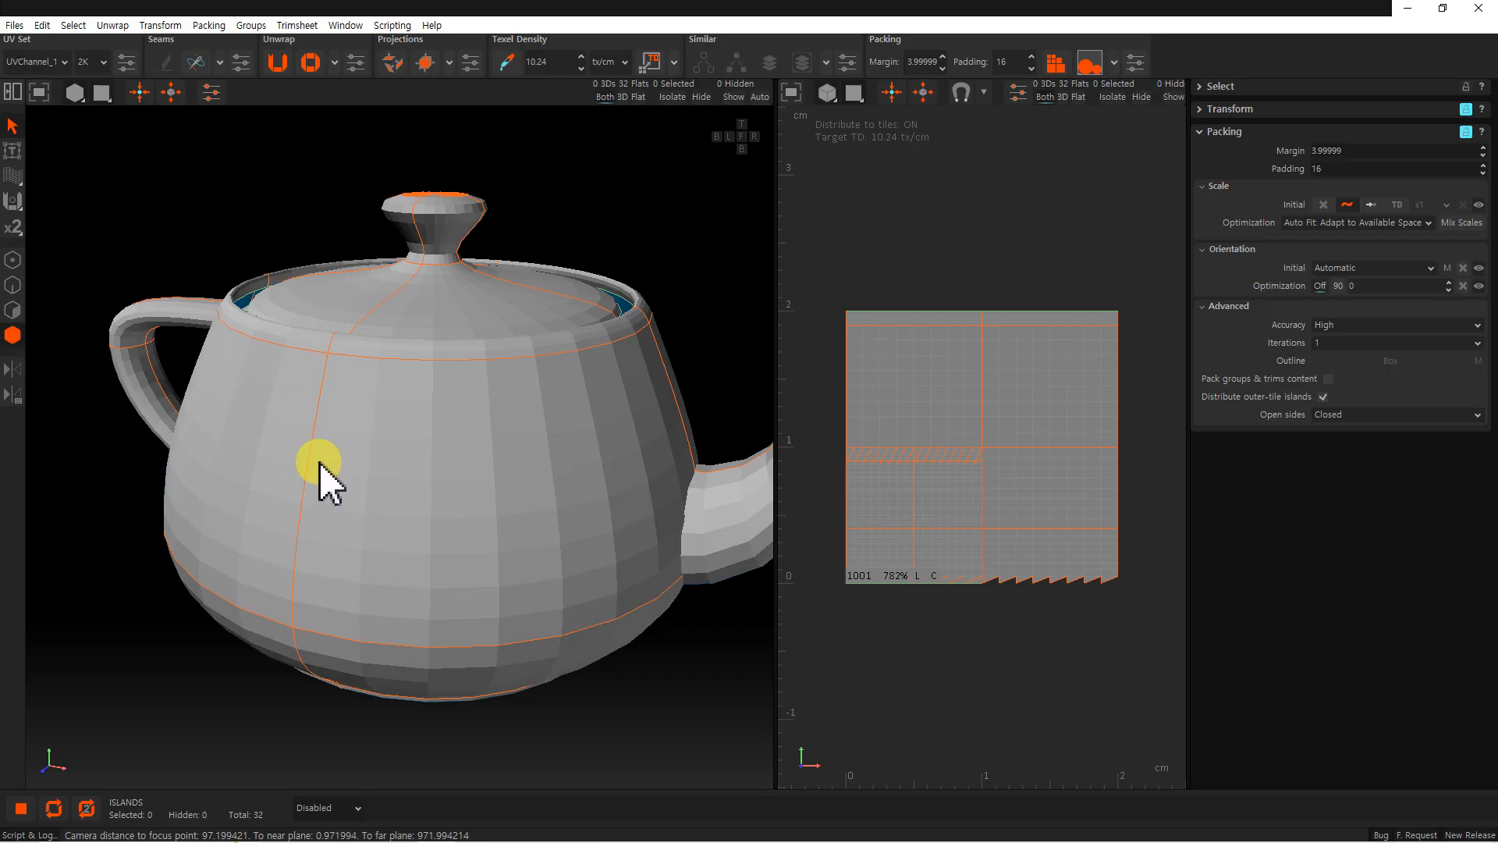
click(14, 25)
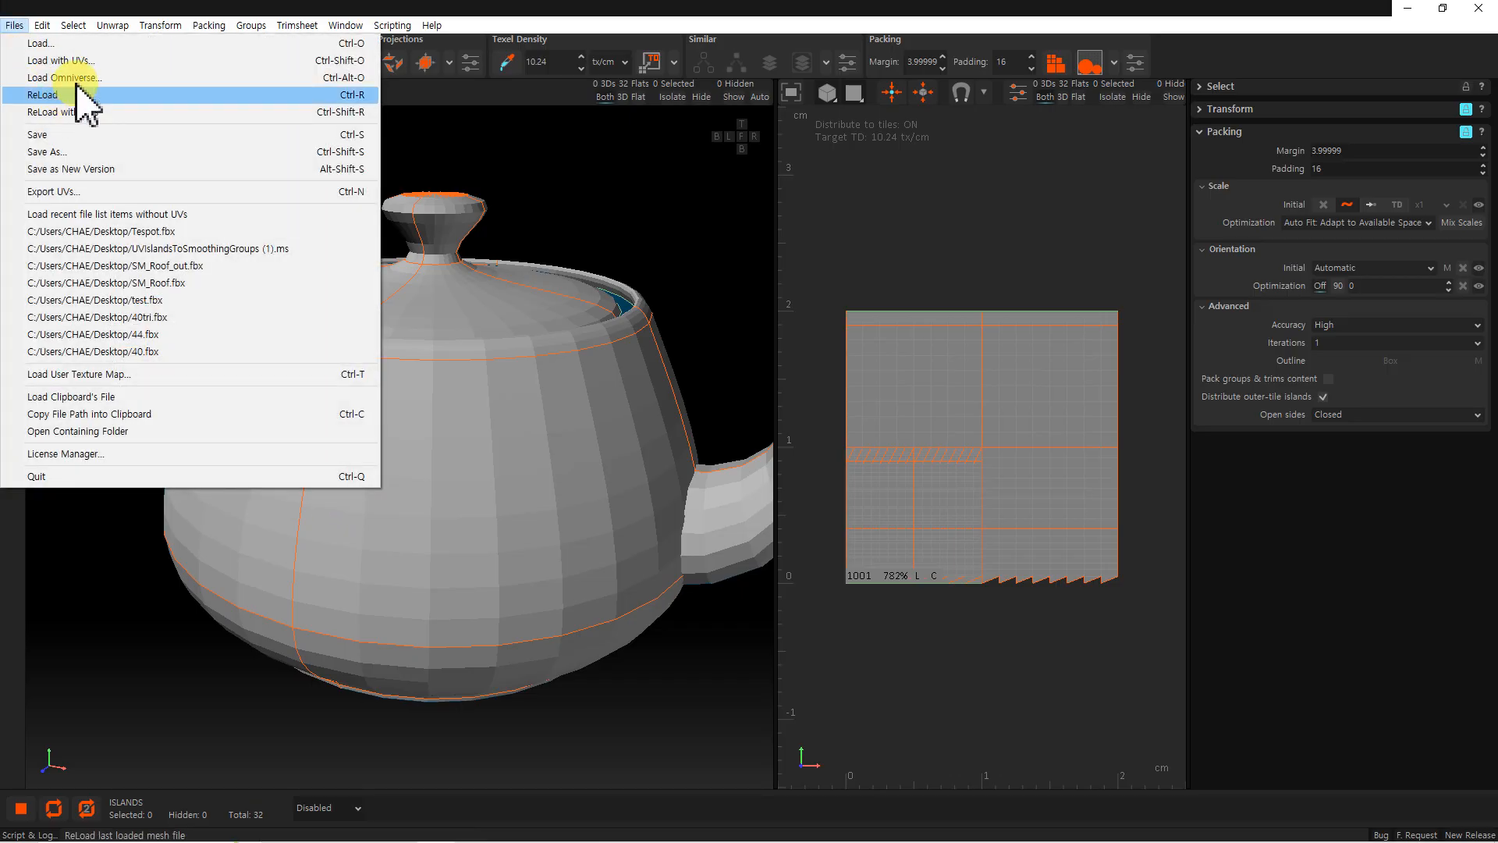
click(84, 62)
click(528, 176)
double_click(528, 176)
Load the teapot with RizomUV Attributes and Normals enabled in the FBX import settings and inspect its shading.
drag(662, 246, 272, 403)
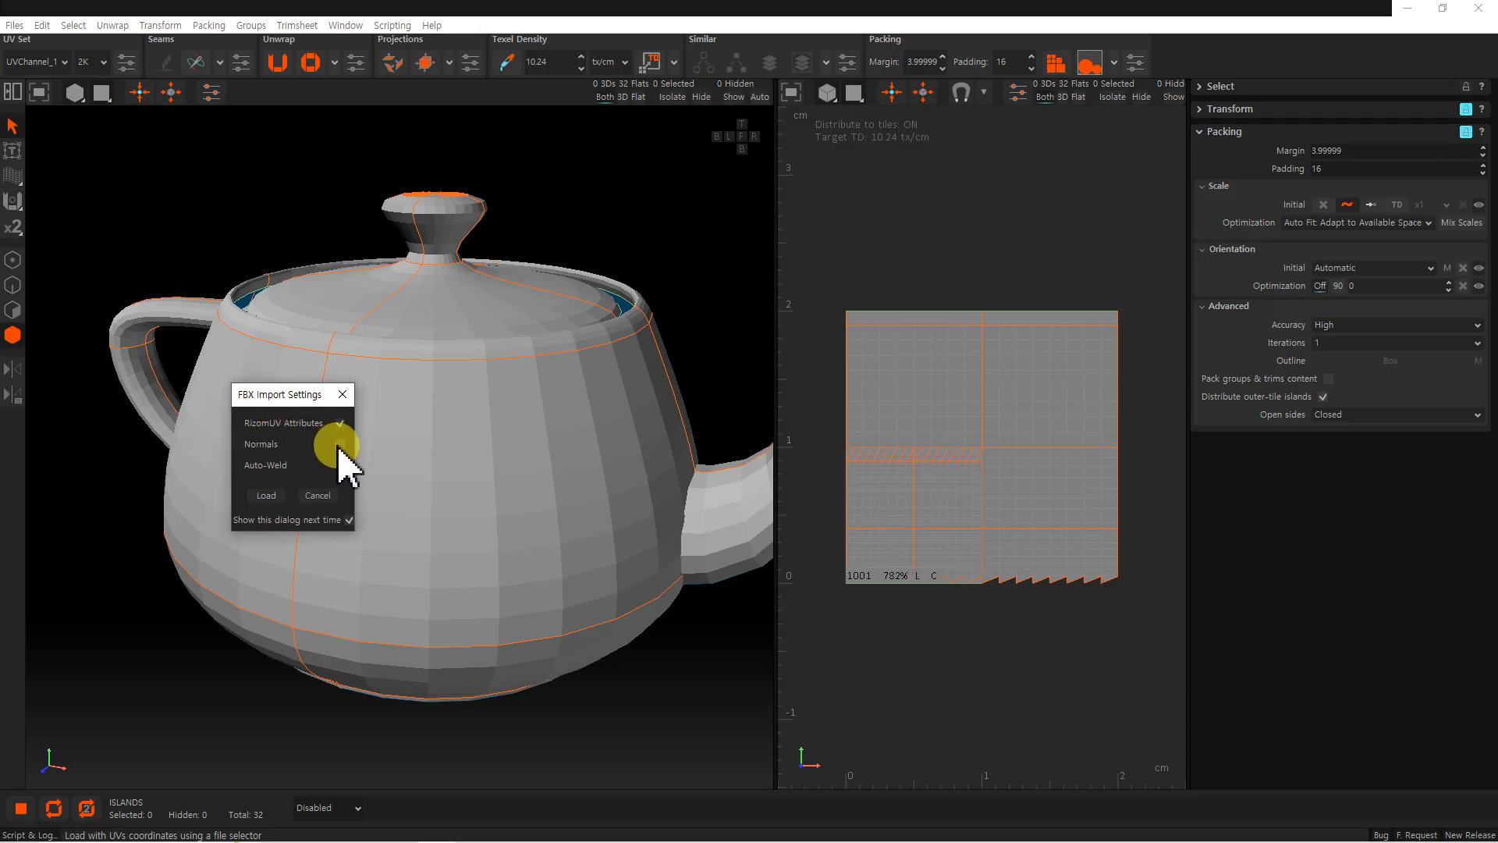
drag(277, 390, 204, 379)
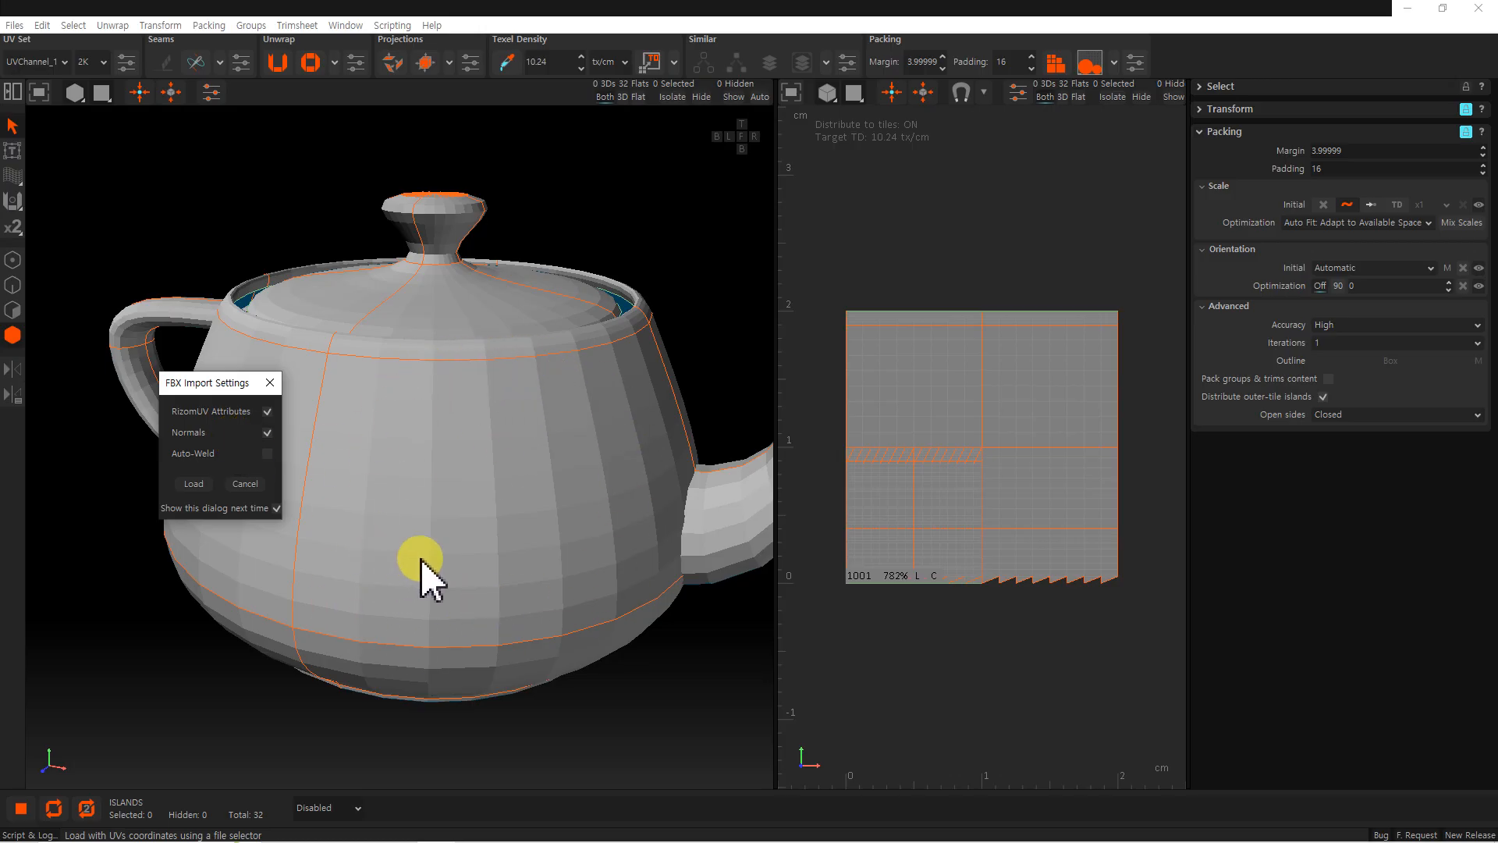
drag(189, 385, 237, 383)
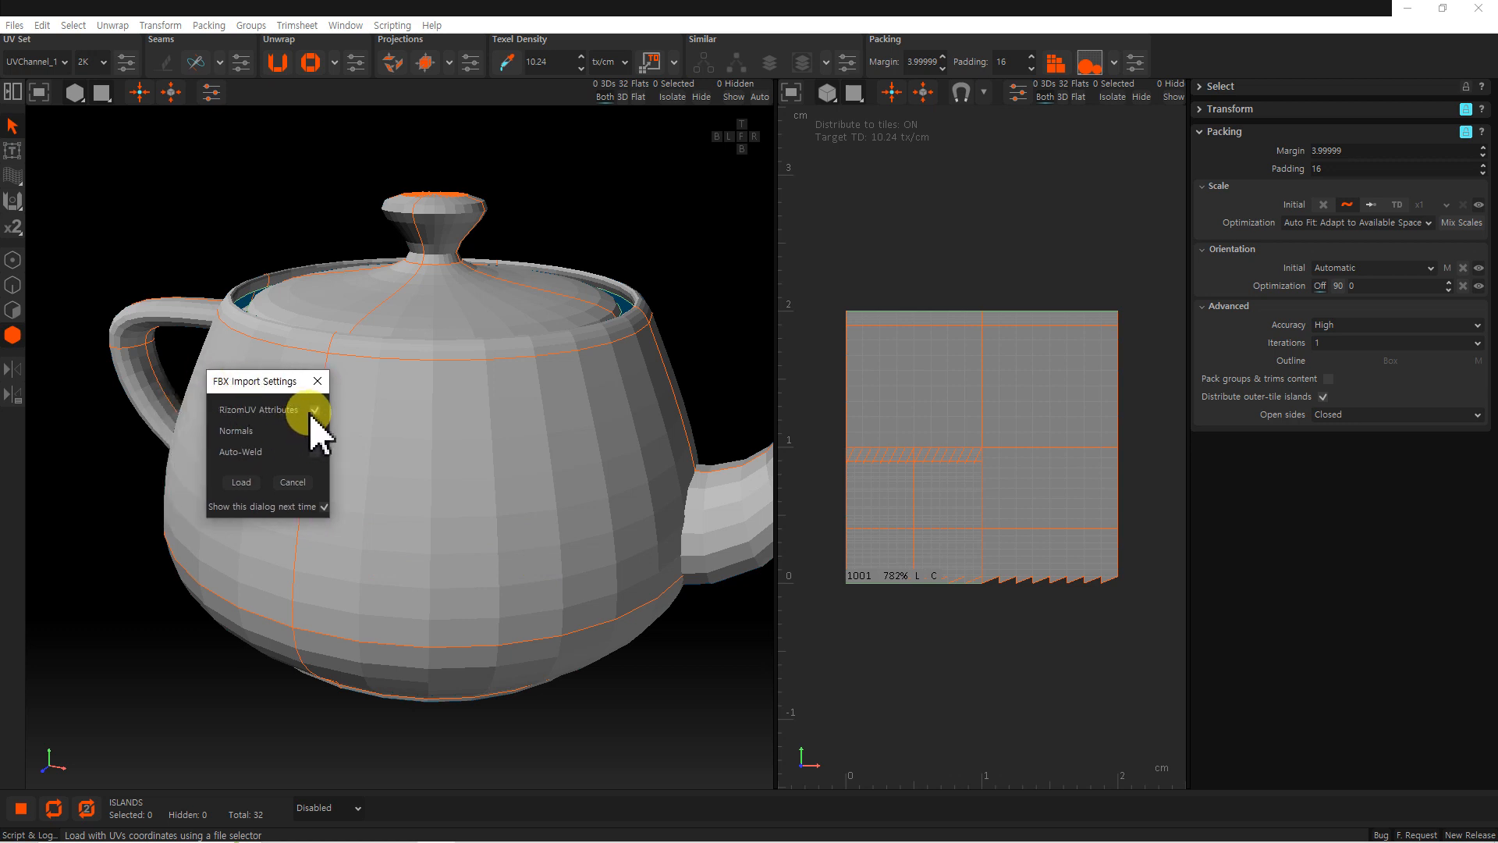
click(241, 482)
alt+drag(400, 512, 432, 434)
alt+middle_drag(431, 435, 432, 482)
scroll(432, 482, up, 4)
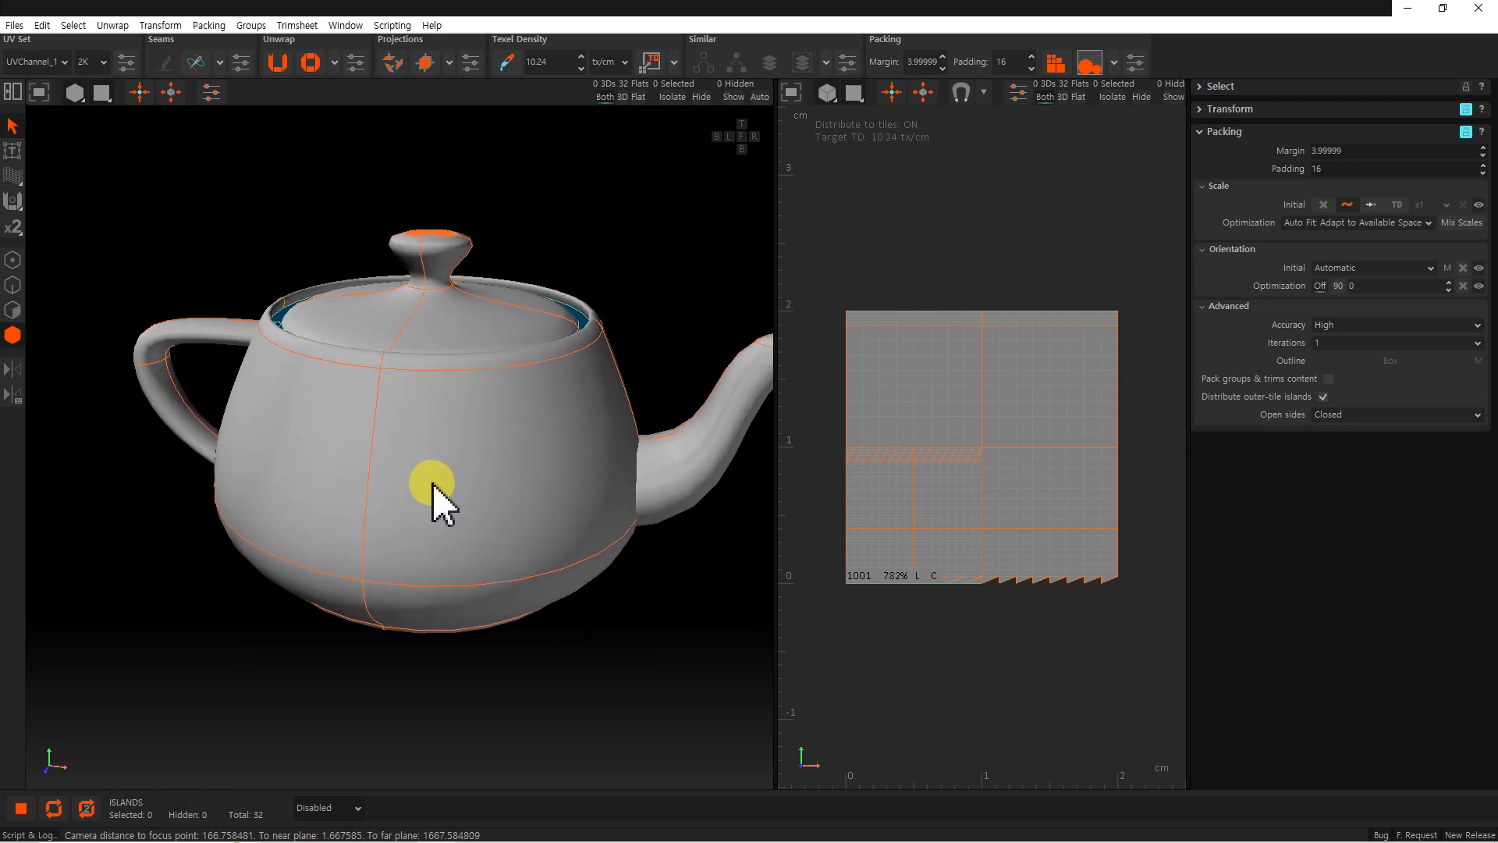
alt+drag(435, 498, 442, 497)
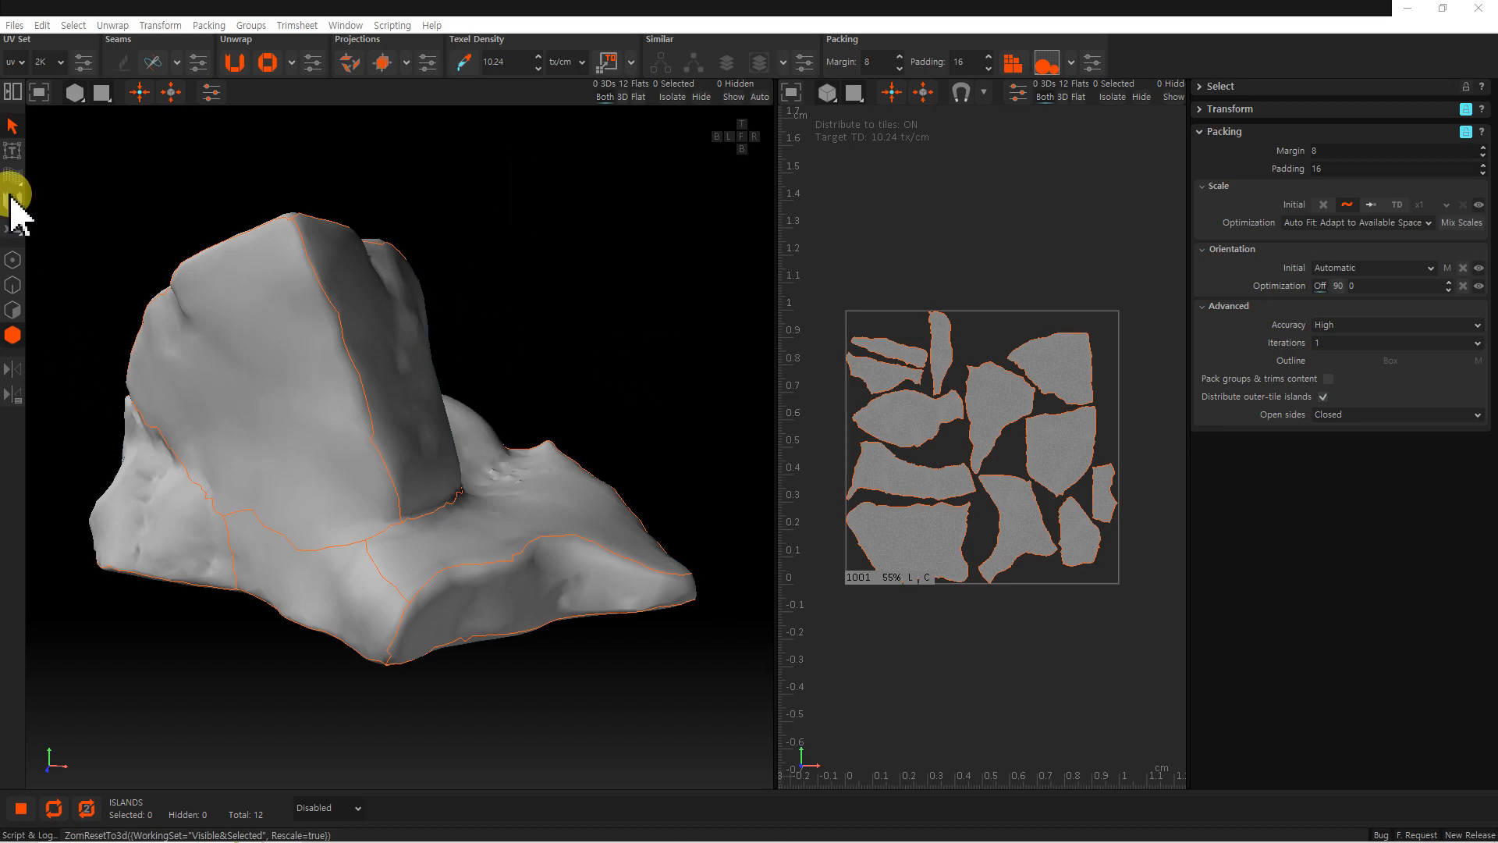
Select all rock islands, unflatten them back to 3D, and weld all their seams into one island.
drag(826, 259, 1144, 625)
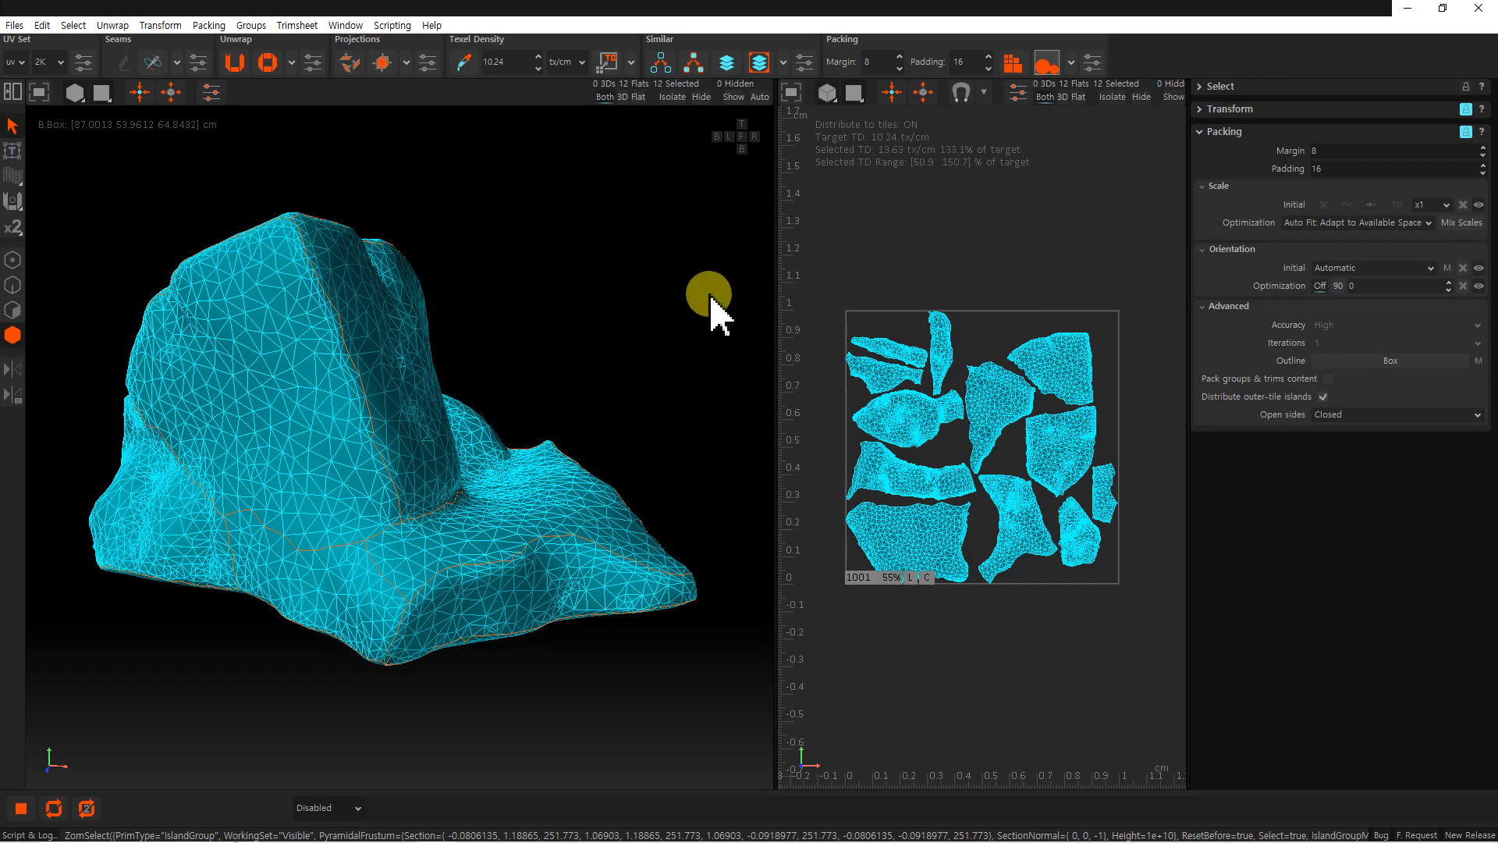
click(113, 26)
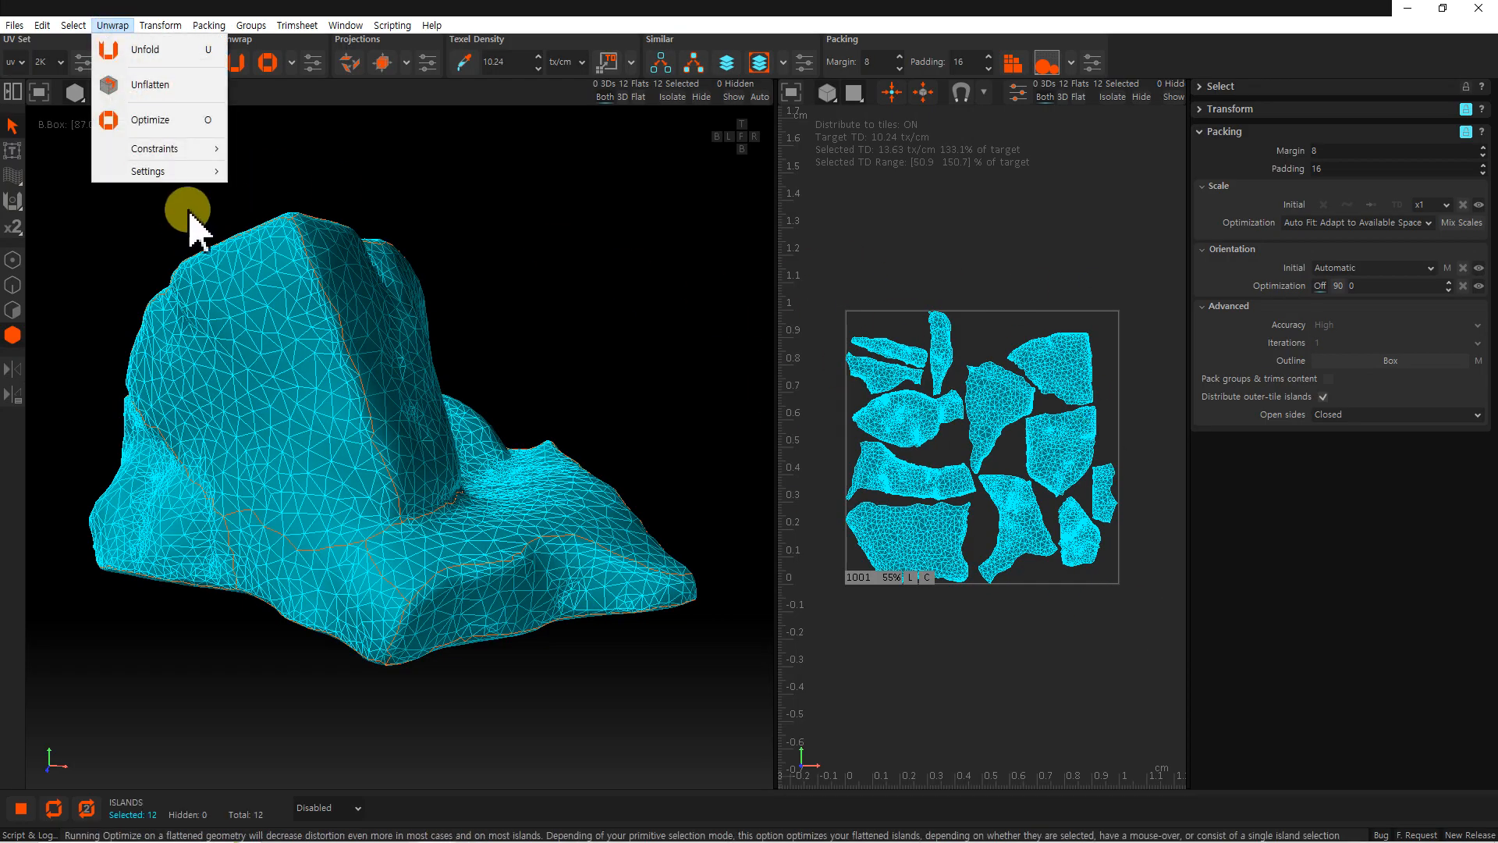
click(167, 95)
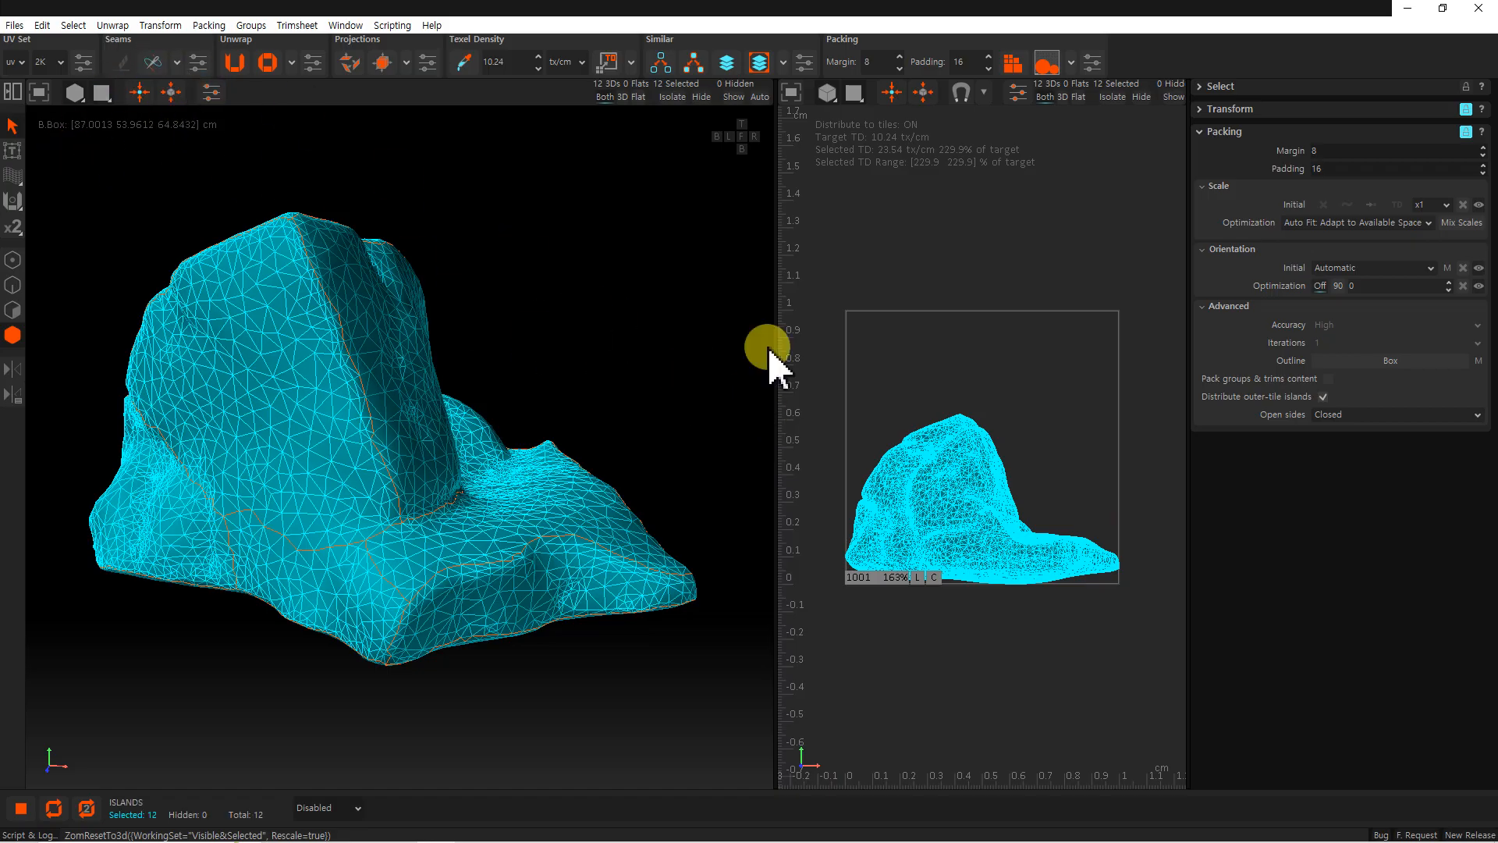
click(154, 63)
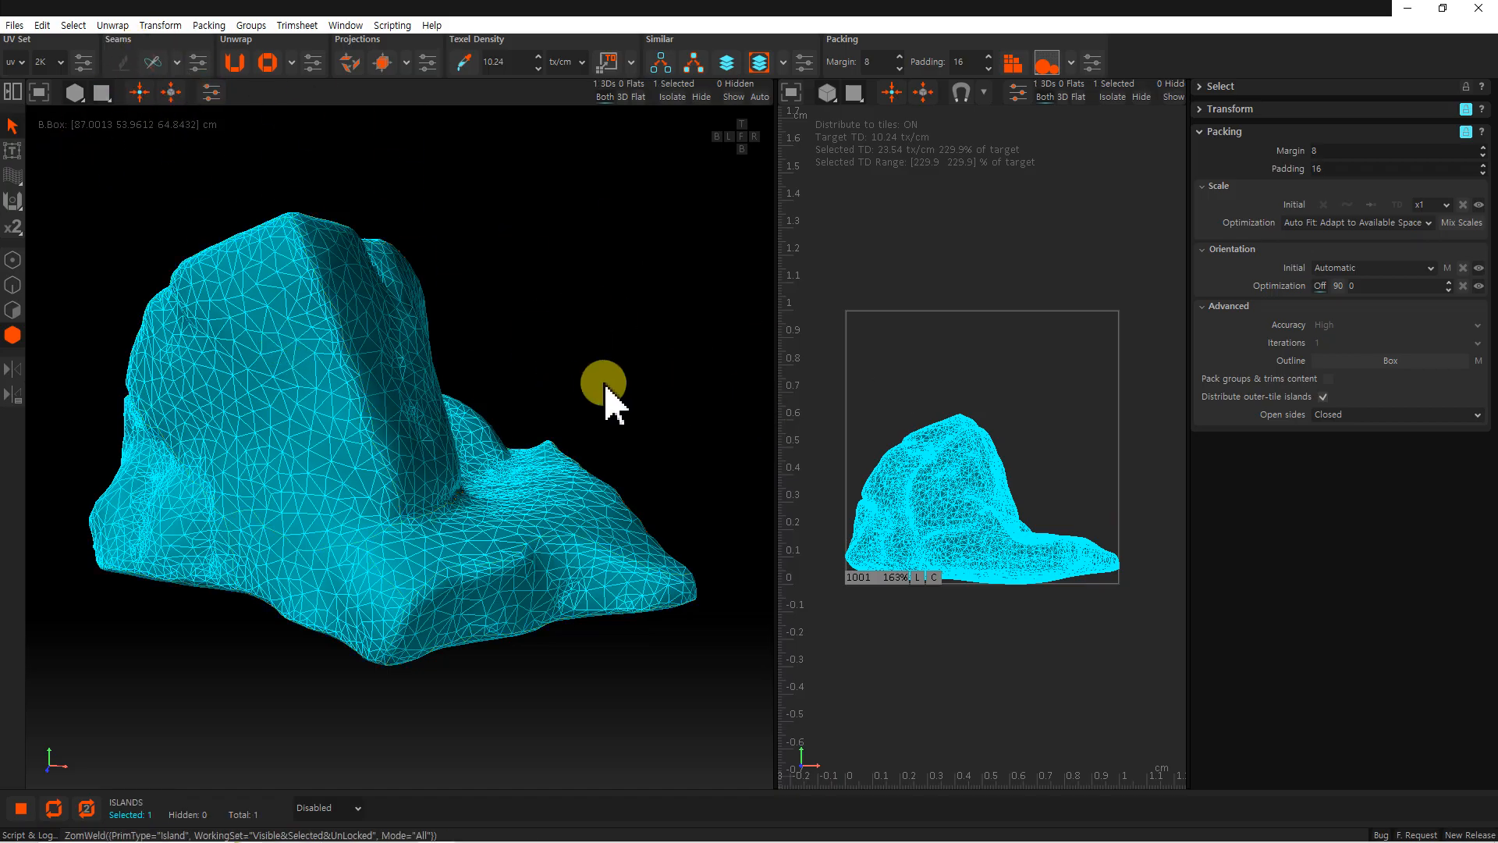
click(620, 409)
alt+drag(622, 412, 515, 422)
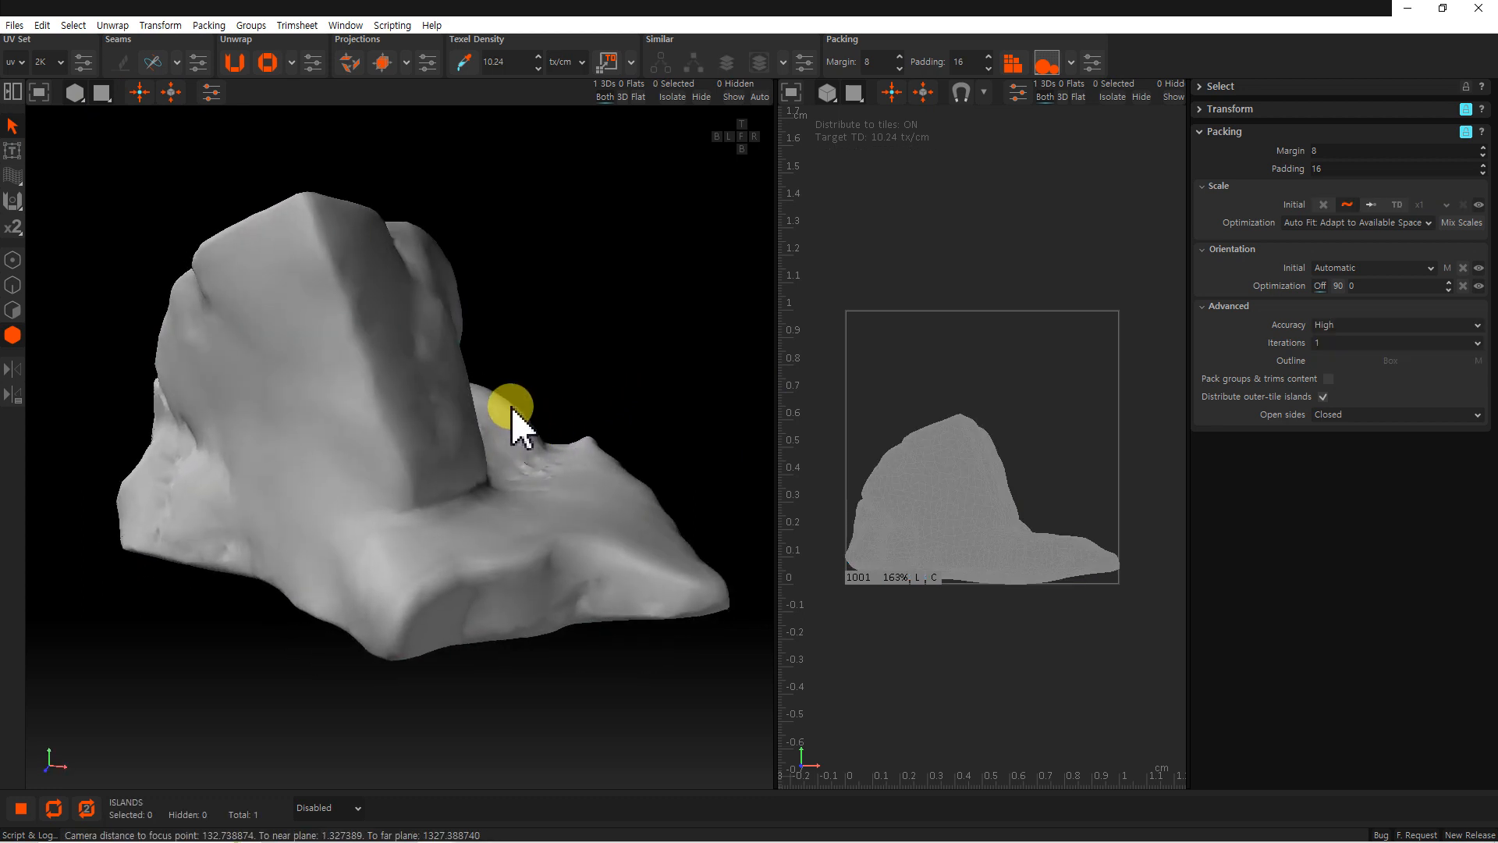
Apply the checkerboard texture to the welded rock in the 3D view.
click(103, 93)
click(142, 142)
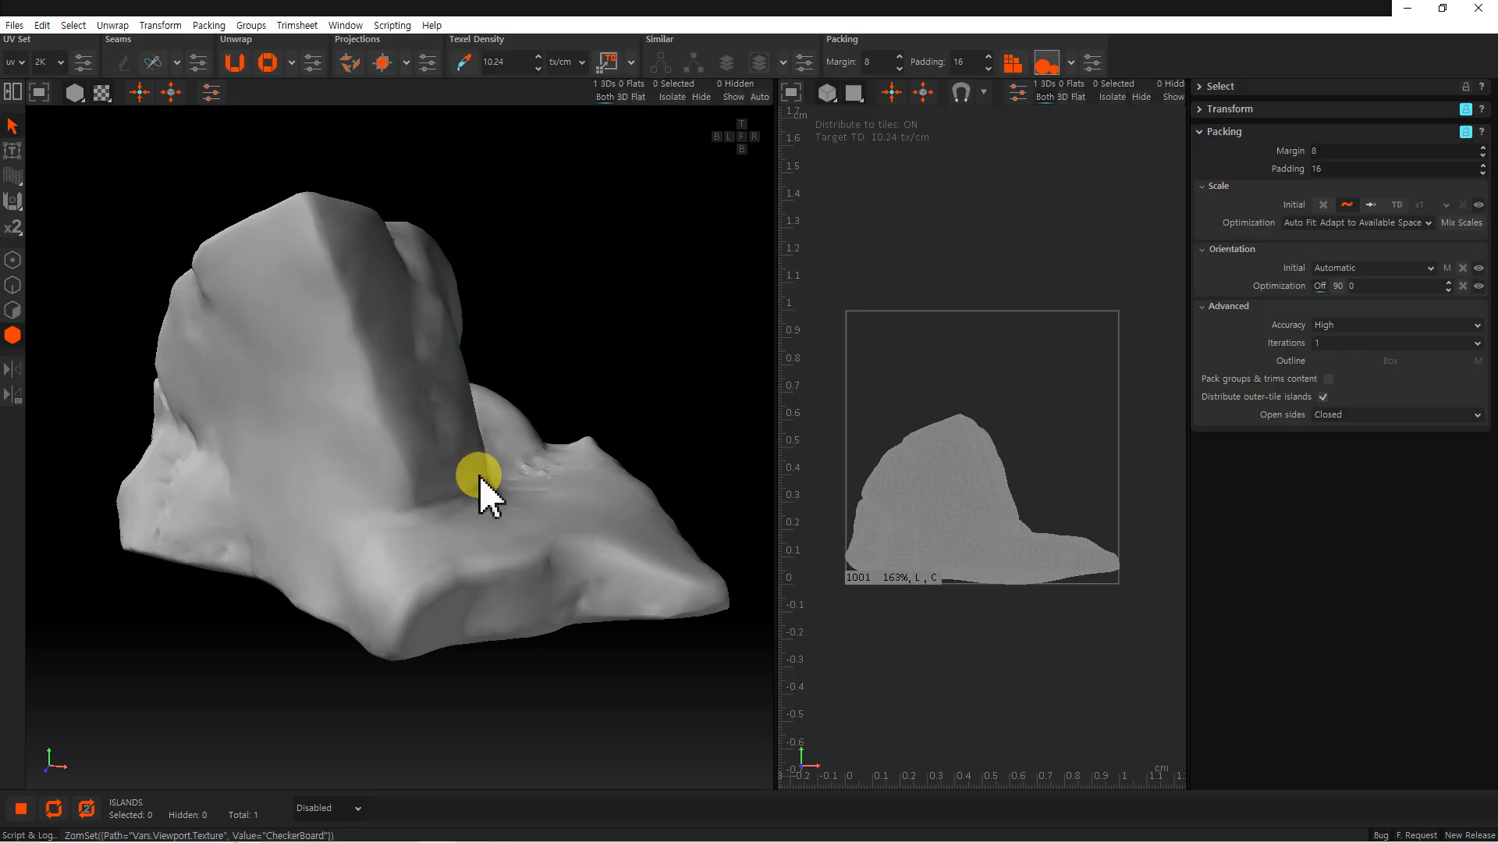
mouse_move(562, 324)
alt+mouse_down()
mouse_move(572, 335)
mouse_move(554, 341)
alt+mouse_up()
Undo the weld and unflatten of the rock islands, and return the 3D view to untextured shading.
key(ctrl+a)
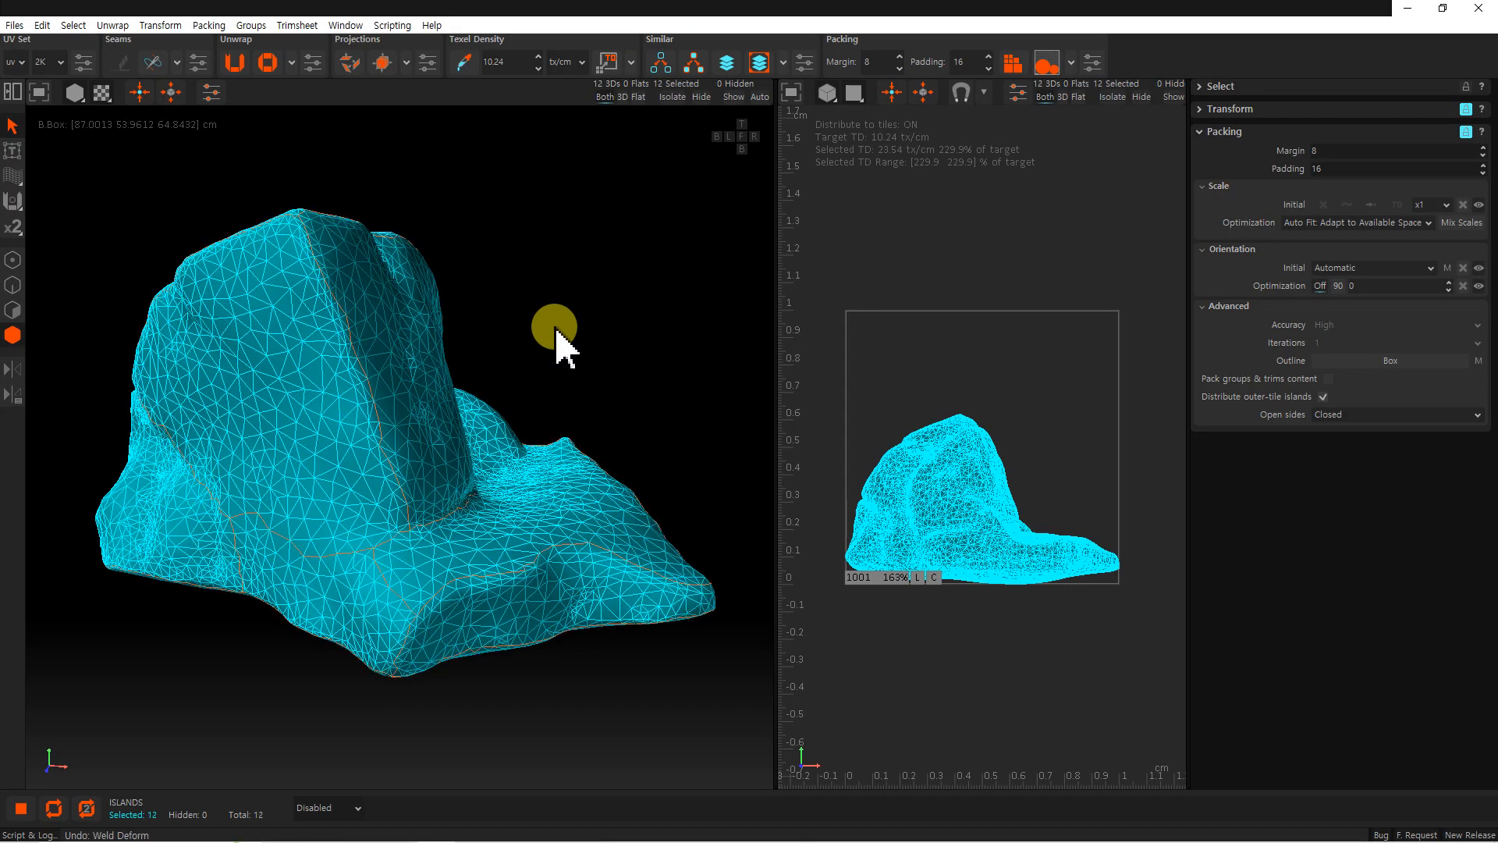
key(u)
click(562, 324)
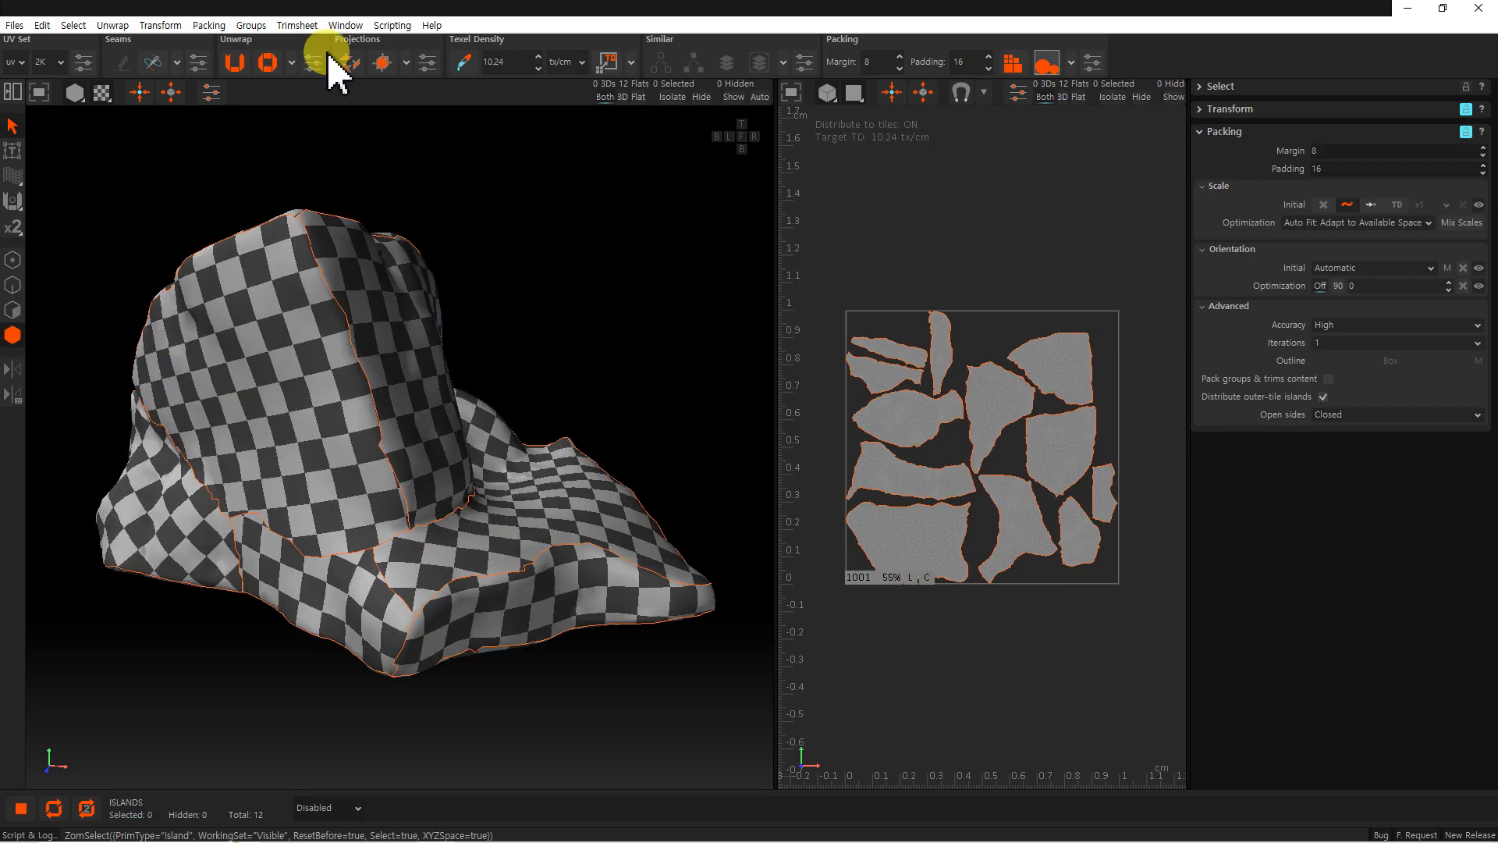
click(102, 92)
click(117, 116)
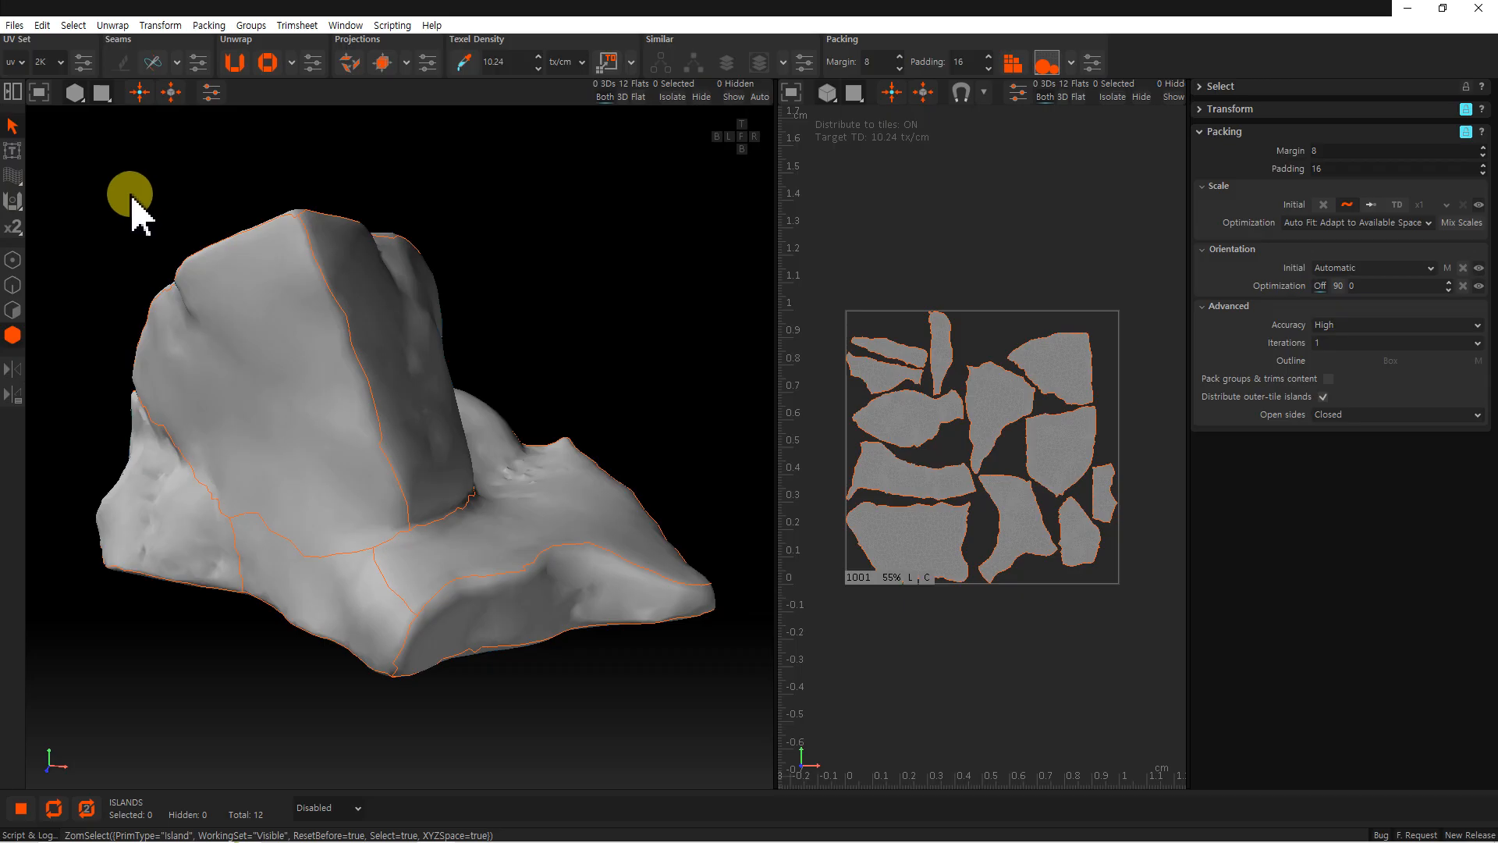
Load vemifdb_LOD0.fbx without its UVs.
click(14, 25)
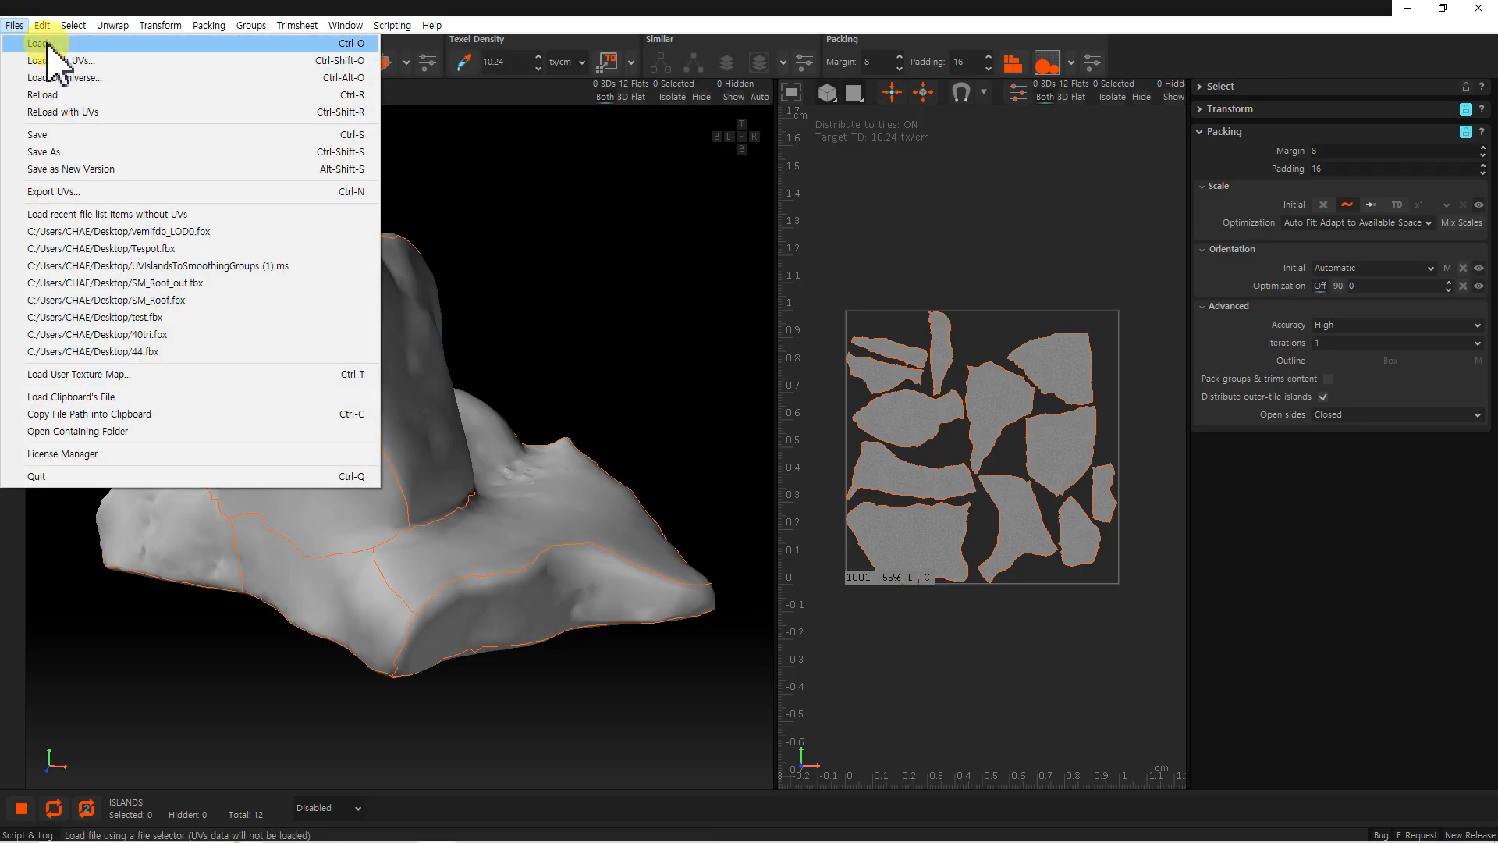
click(41, 44)
click(793, 426)
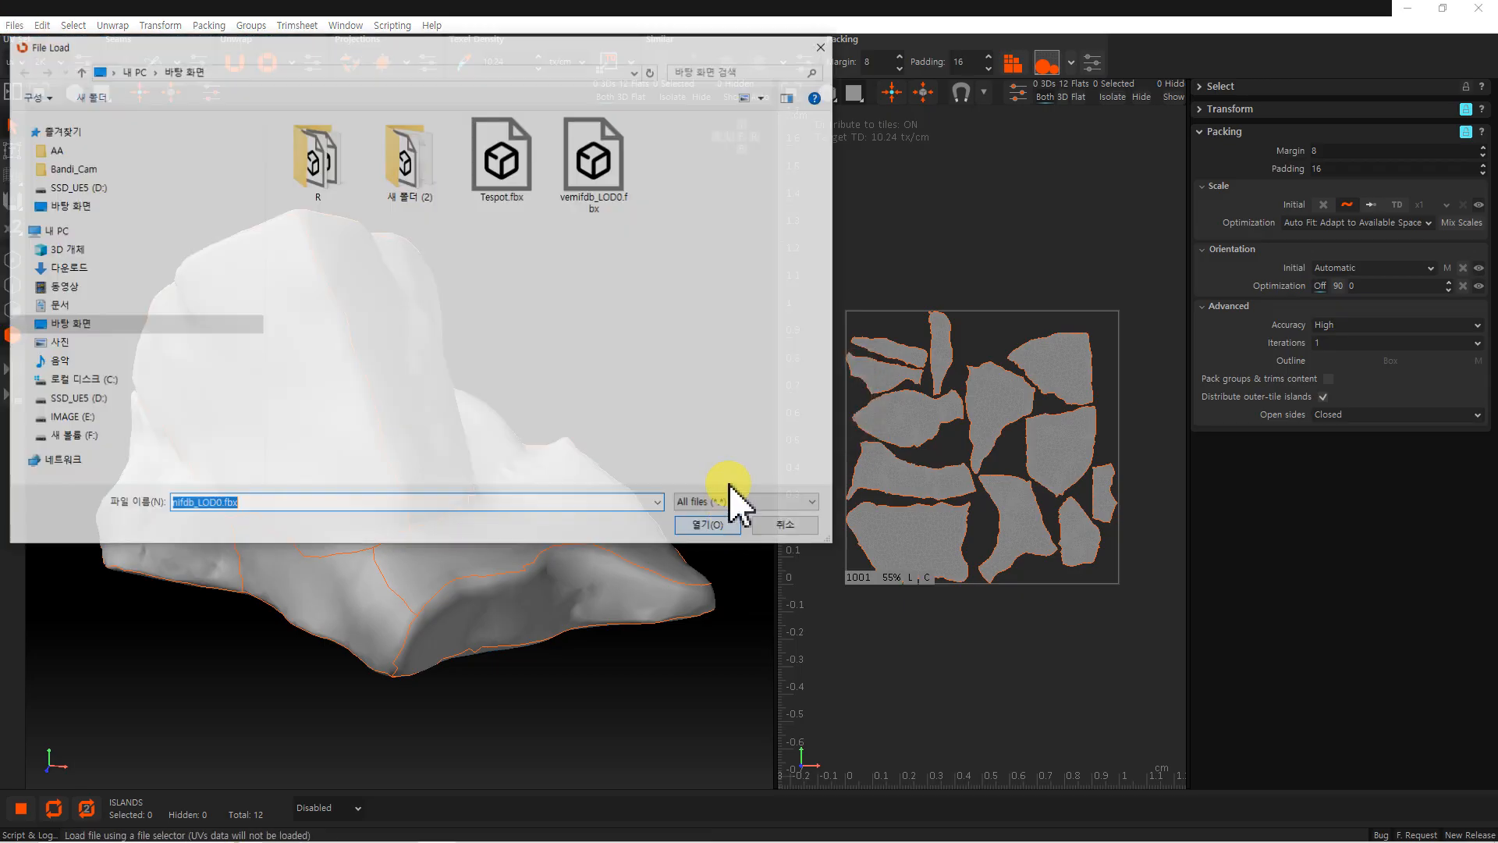
double_click(591, 169)
middle_drag(585, 173, 472, 368)
Apply the checkerboard texture to the freshly loaded rock and inspect its surface from several sides.
click(102, 92)
click(129, 152)
middle_drag(228, 266, 434, 373)
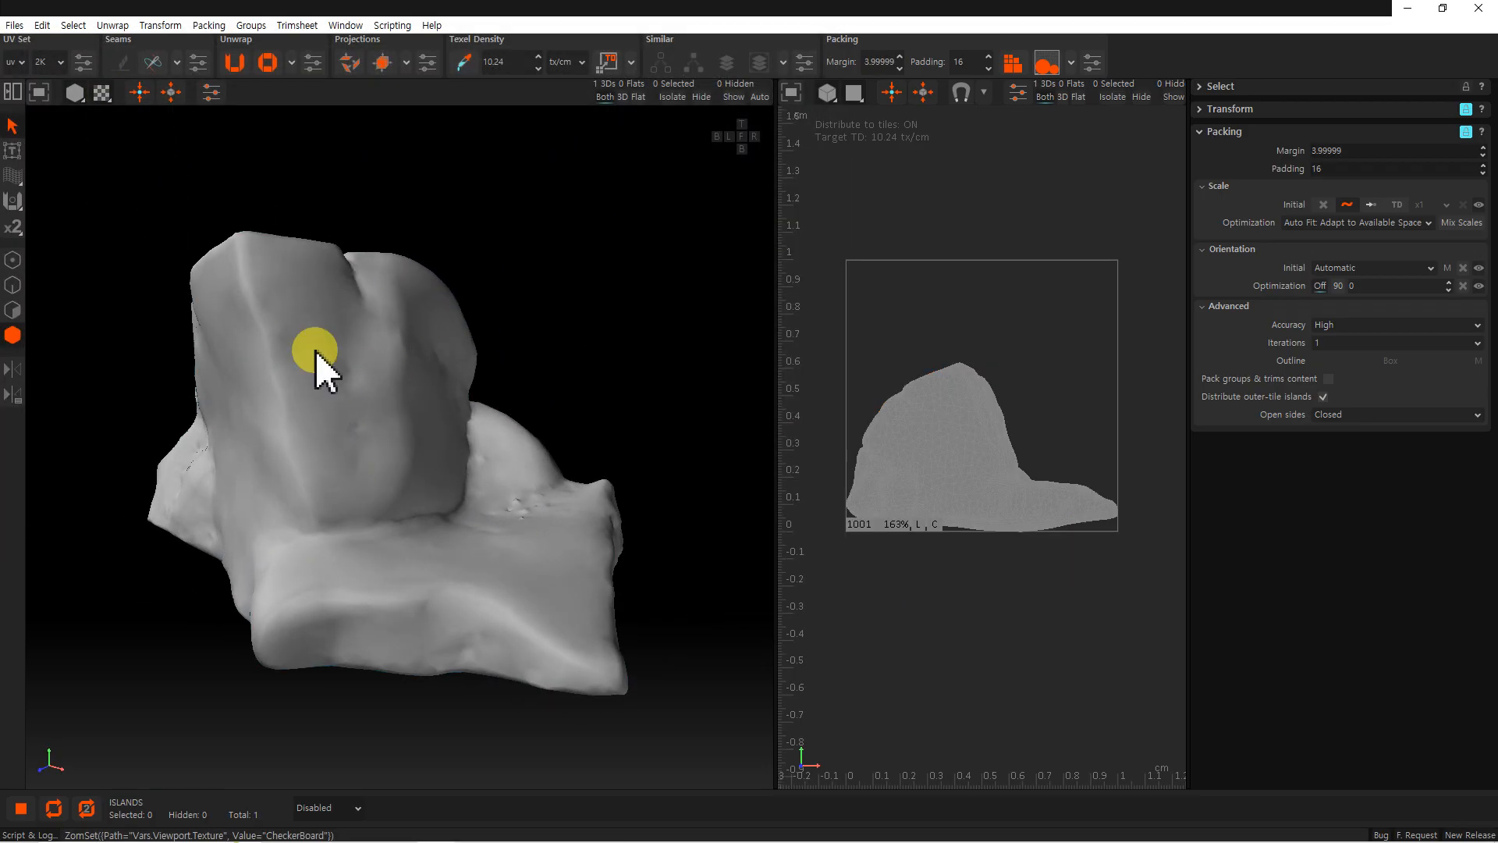
middle_drag(475, 455, 241, 525)
scroll(479, 443, down, 1)
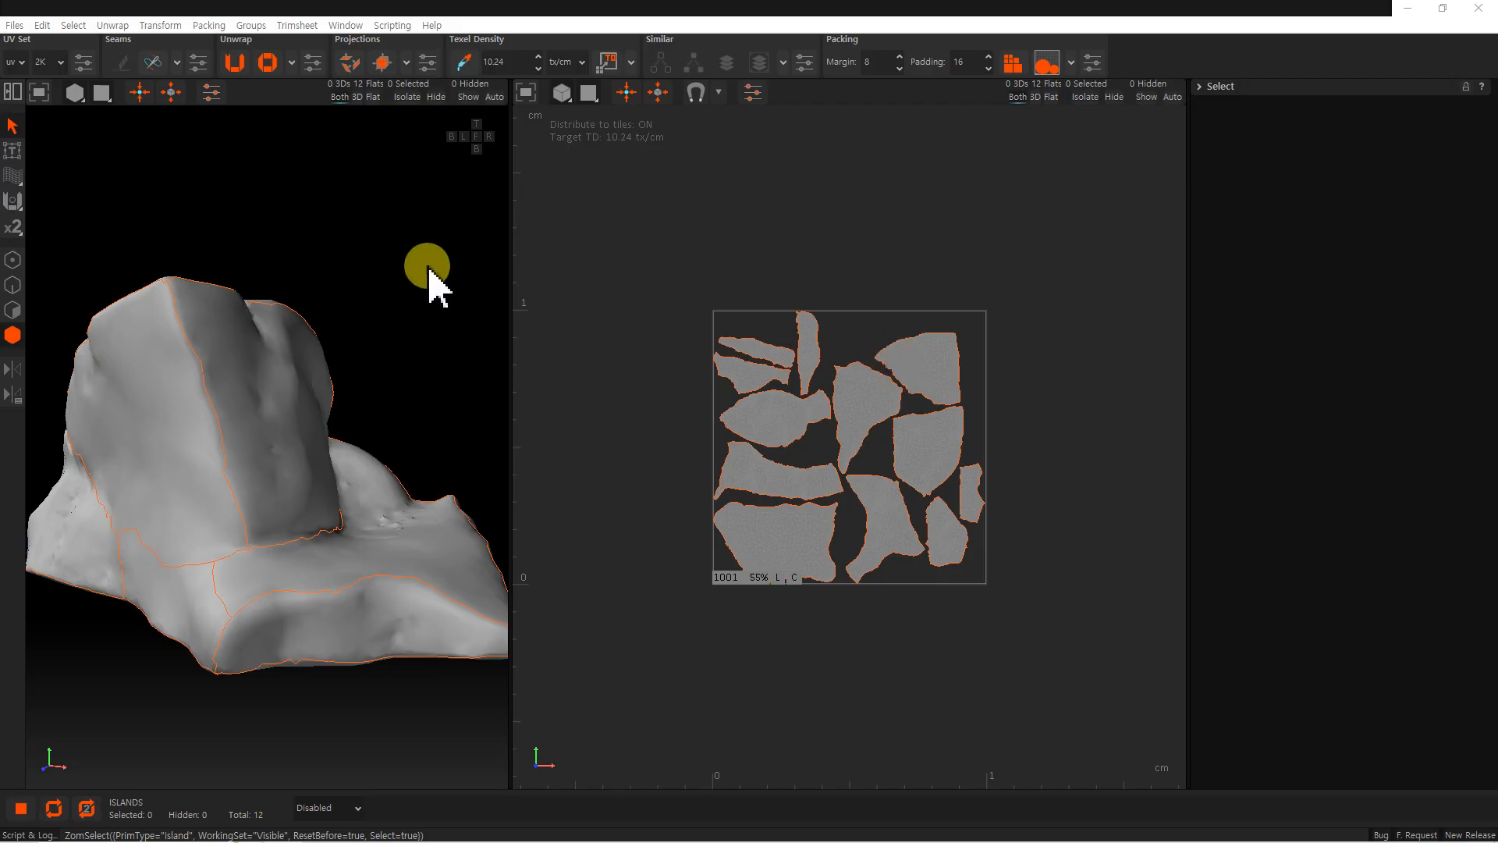
Select the upper-right island in transform mode and switch back to the standard selection mode.
click(13, 150)
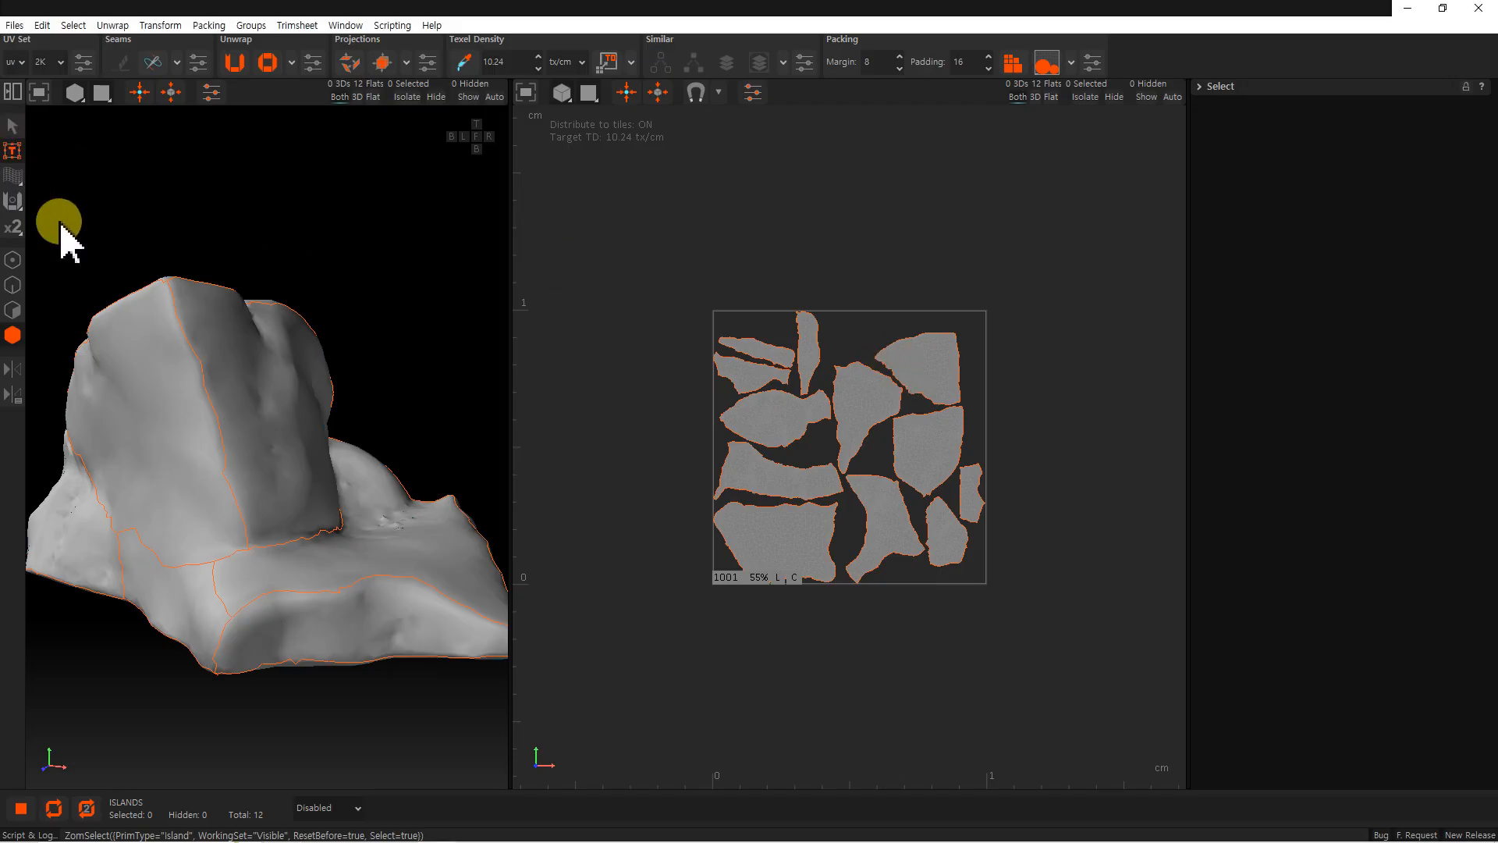
click(949, 348)
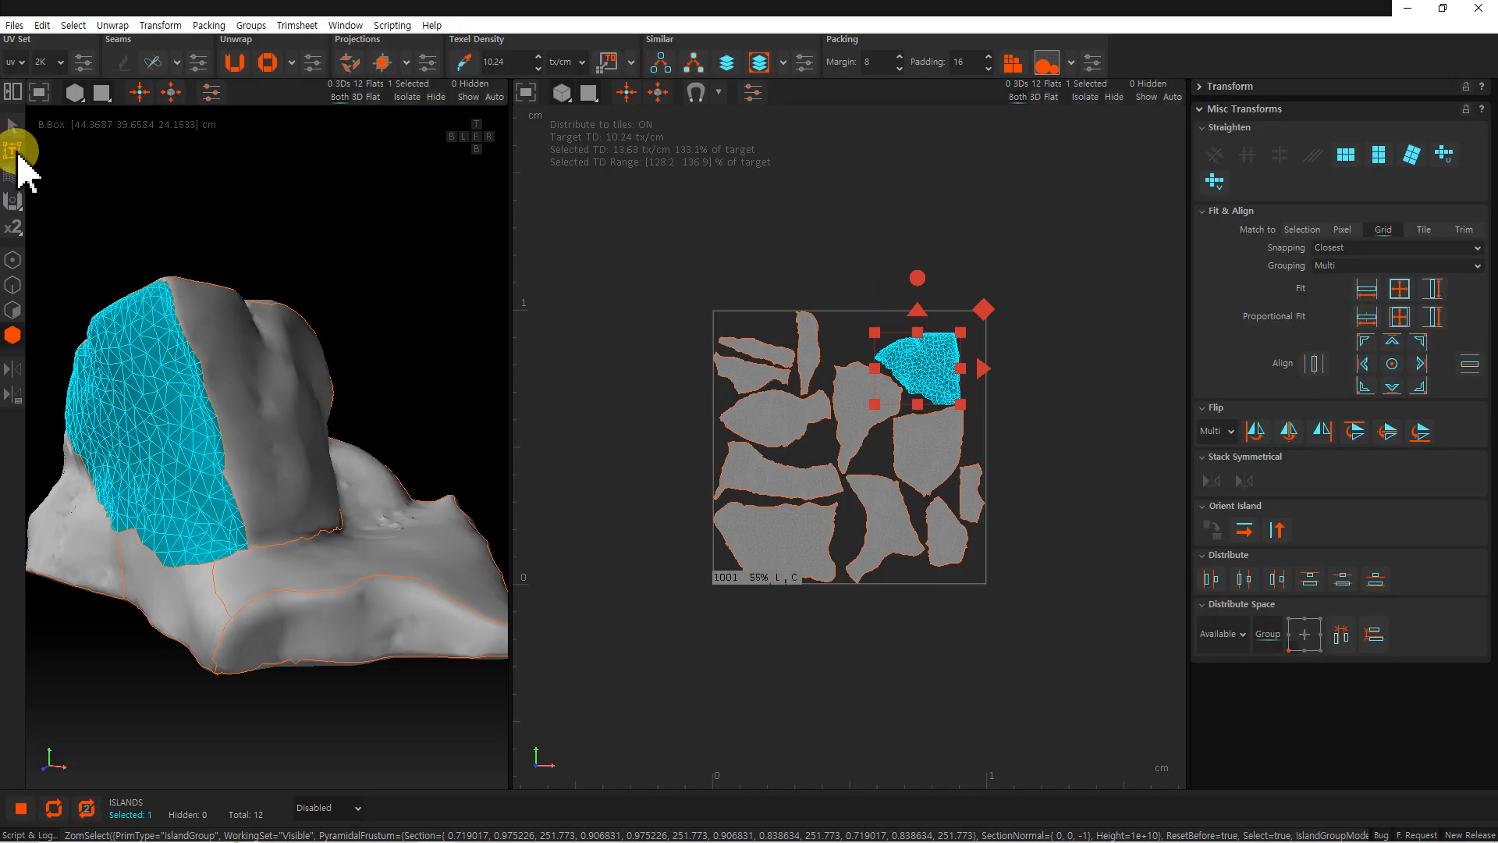
click(13, 126)
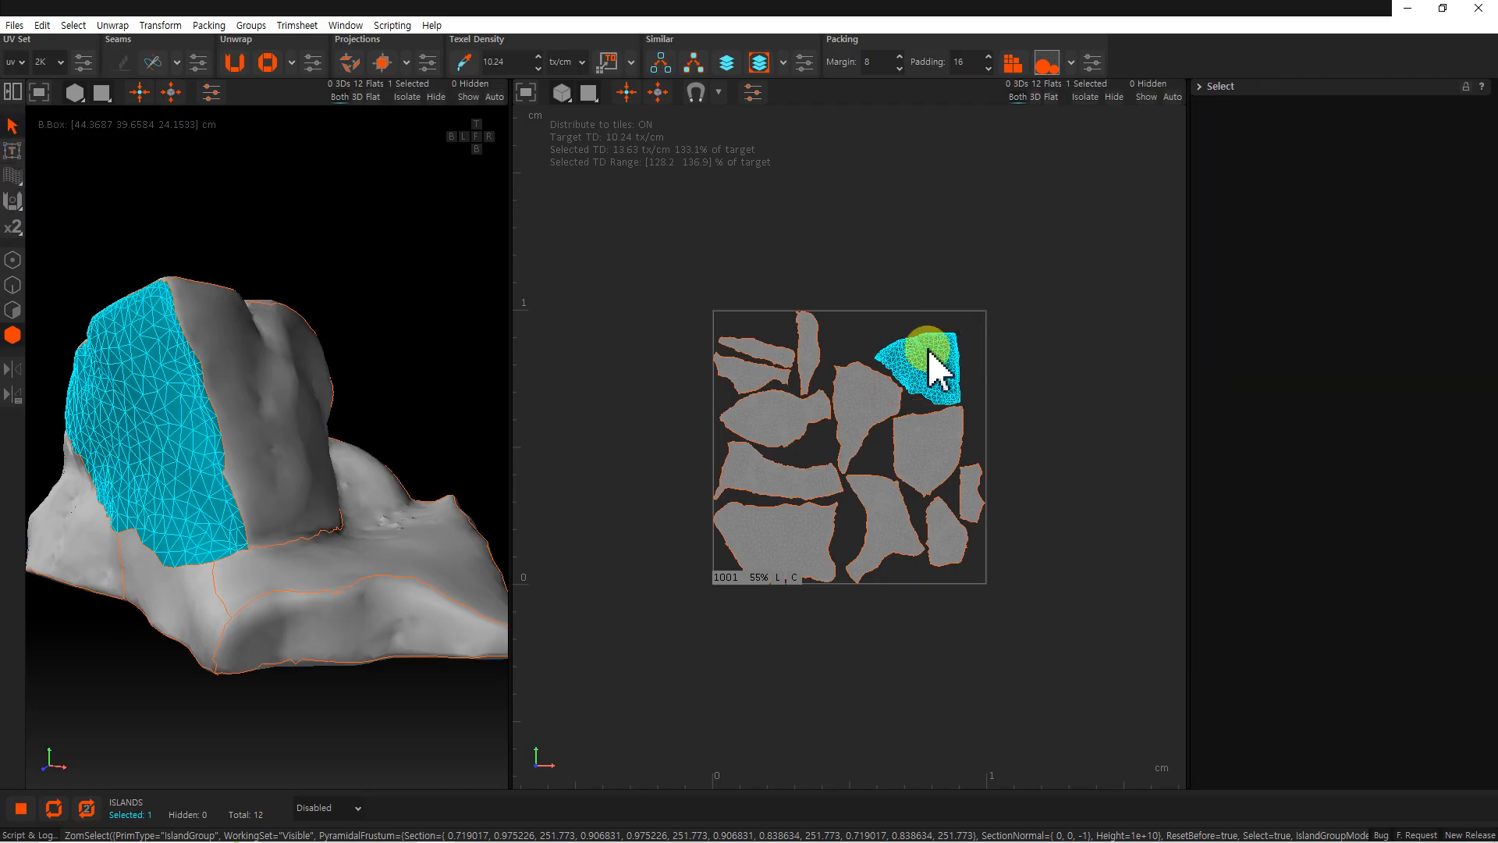
Show the transform gizmo, rotate the upper-right island slightly and the island directly below it more strongly, and hide the gizmo.
key(space)
drag(919, 280, 958, 446)
click(959, 449)
drag(932, 351, 946, 453)
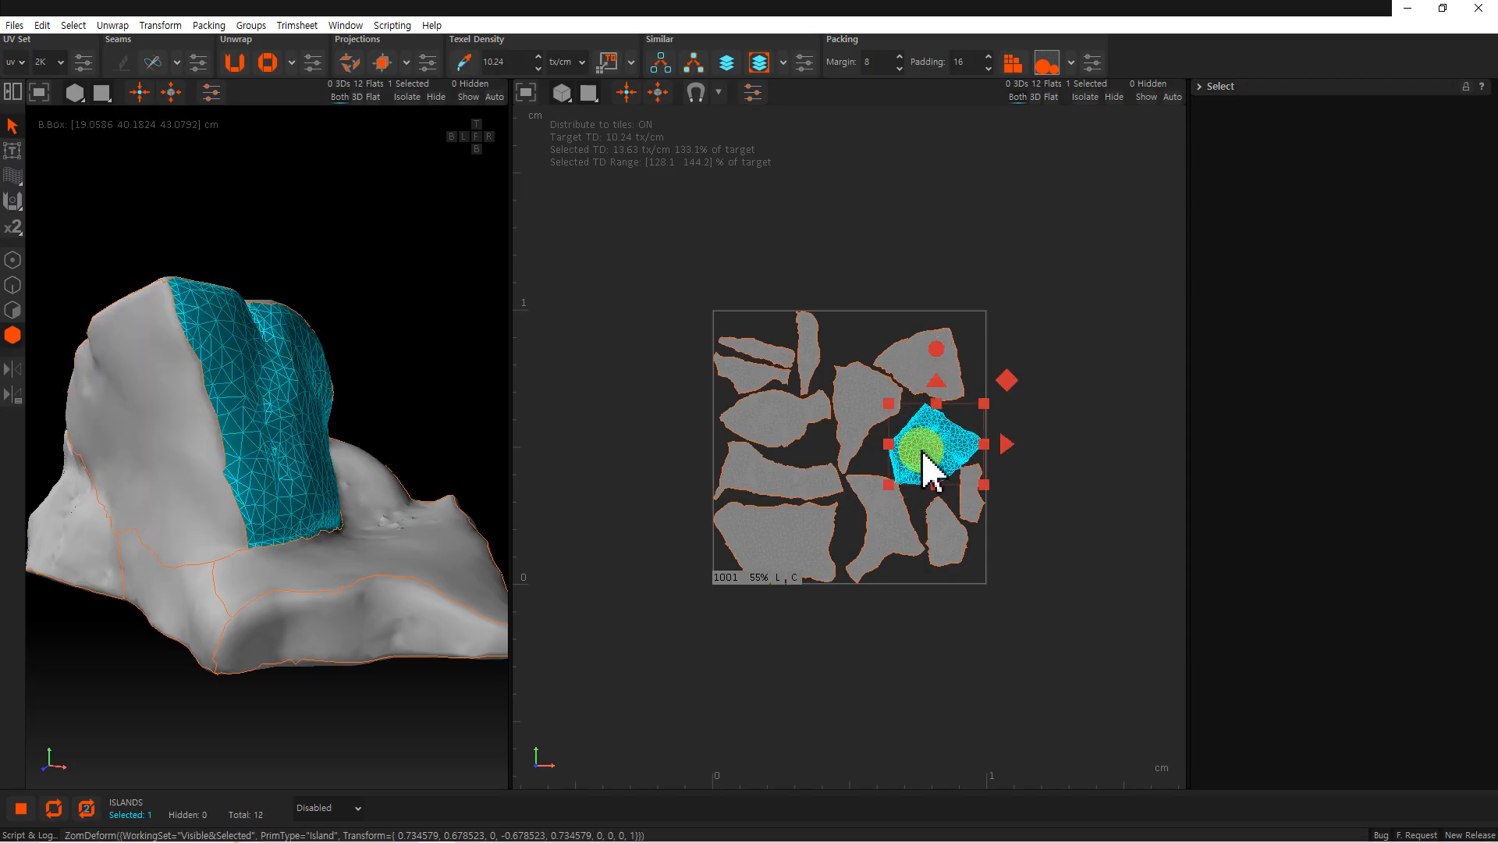
key(space)
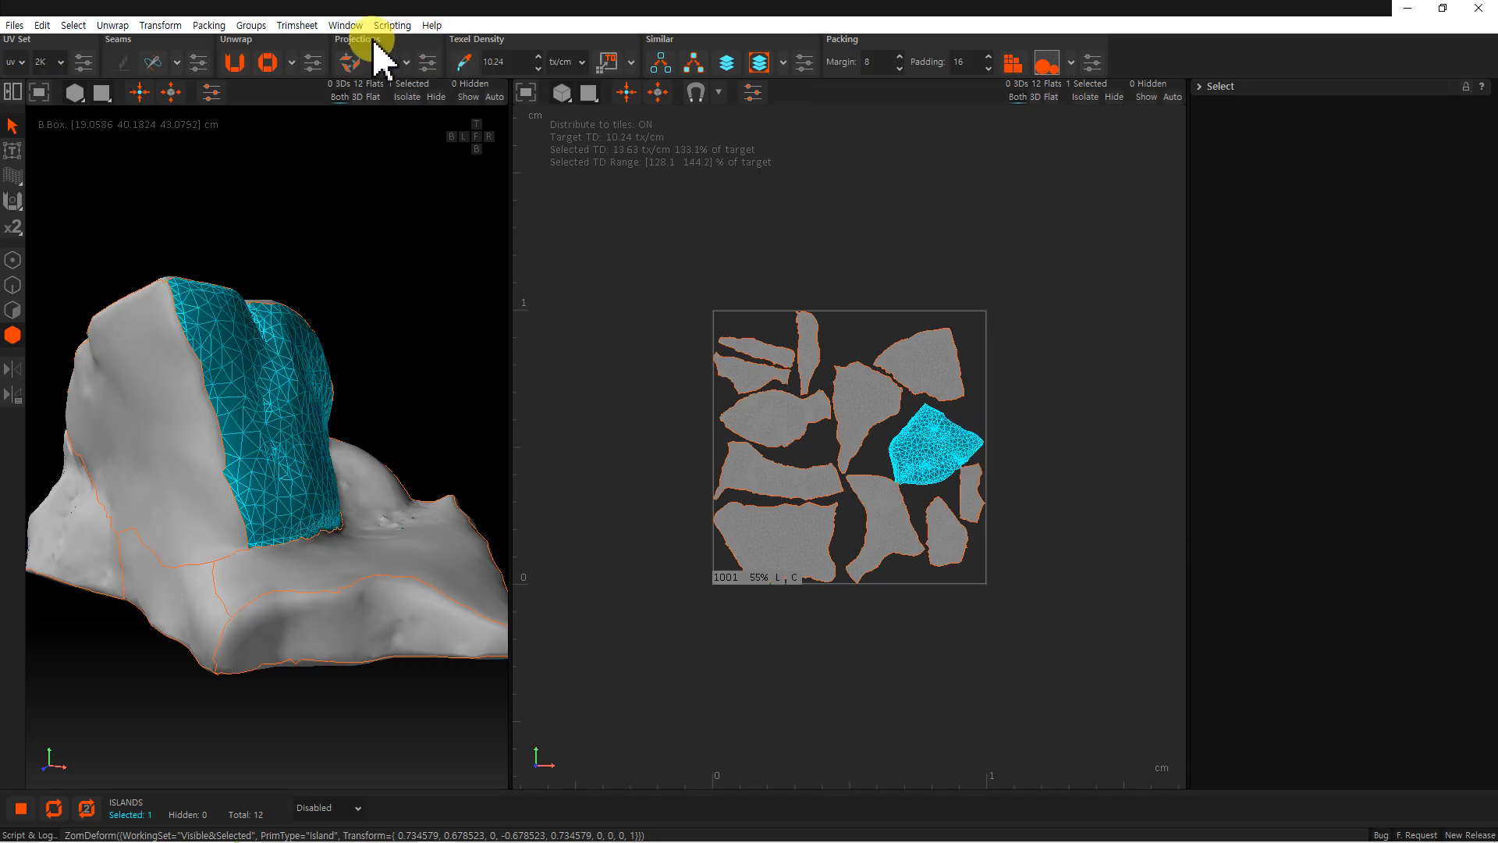
Show the Transform settings and expand them to reveal the position, angle, anchor and rotation options.
click(349, 28)
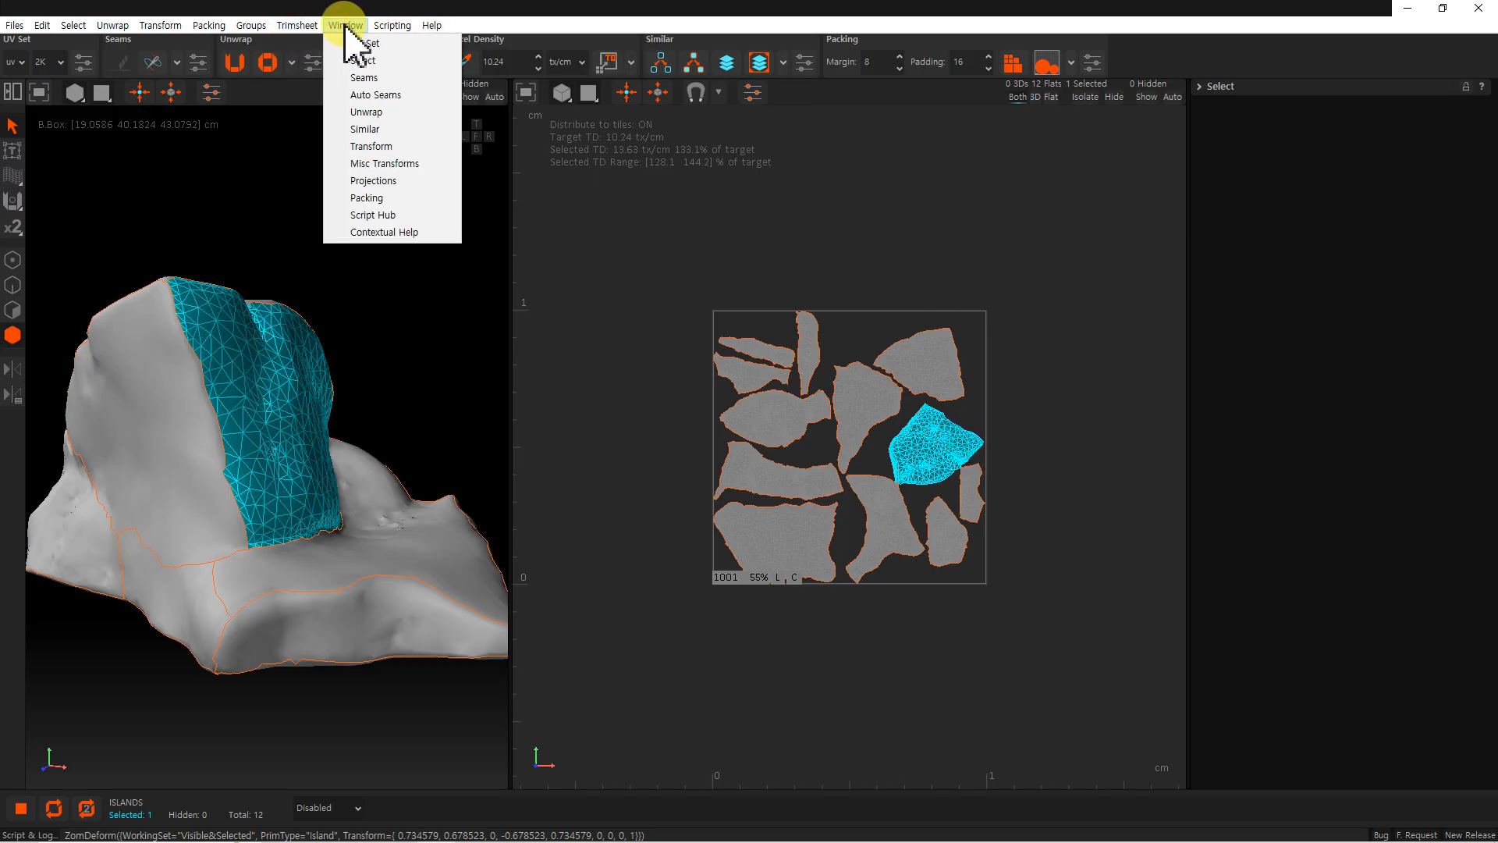
click(390, 147)
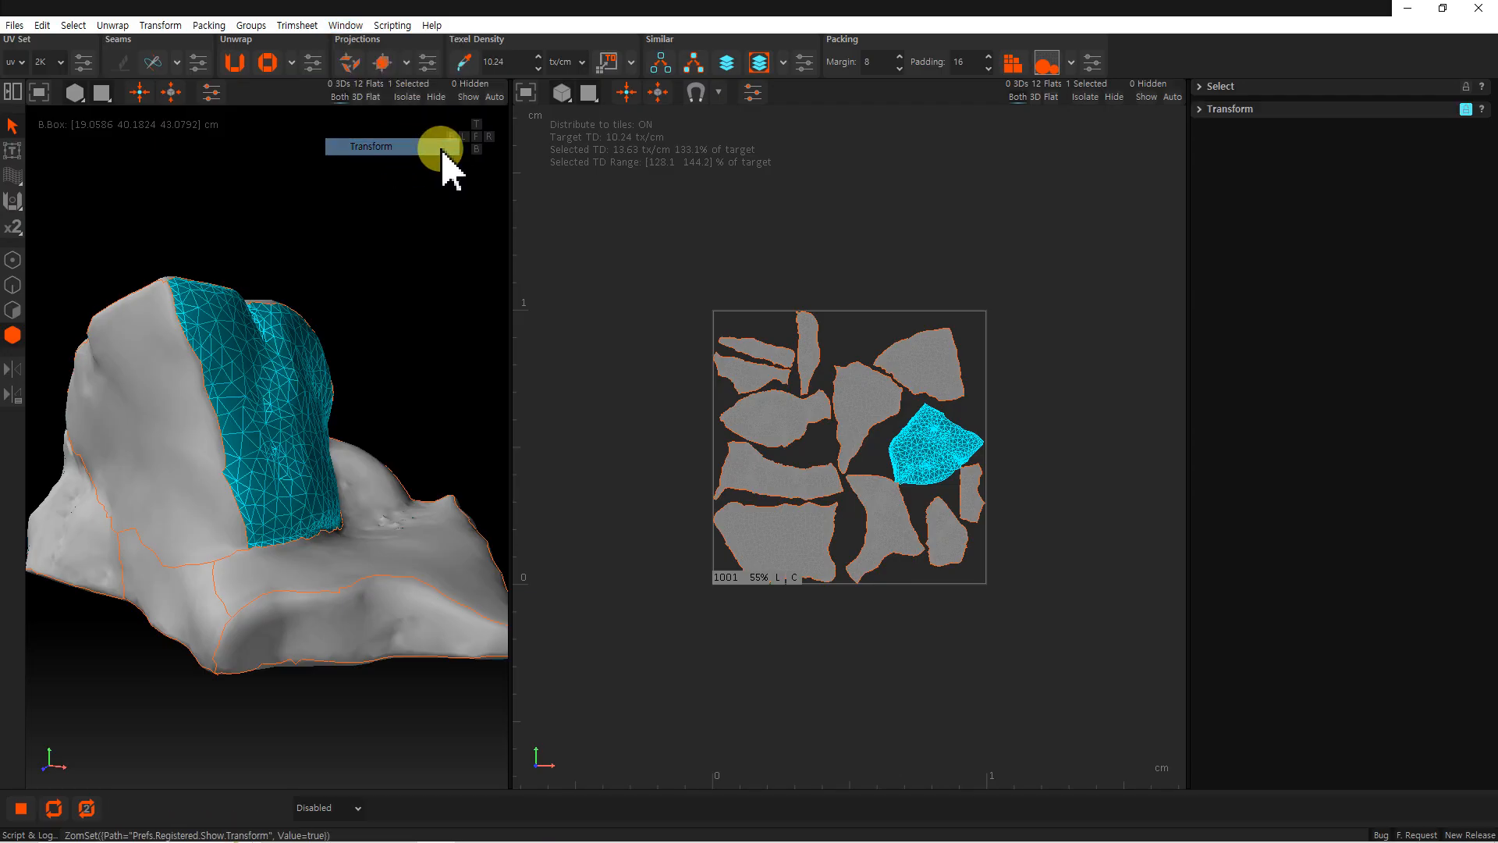
click(1202, 109)
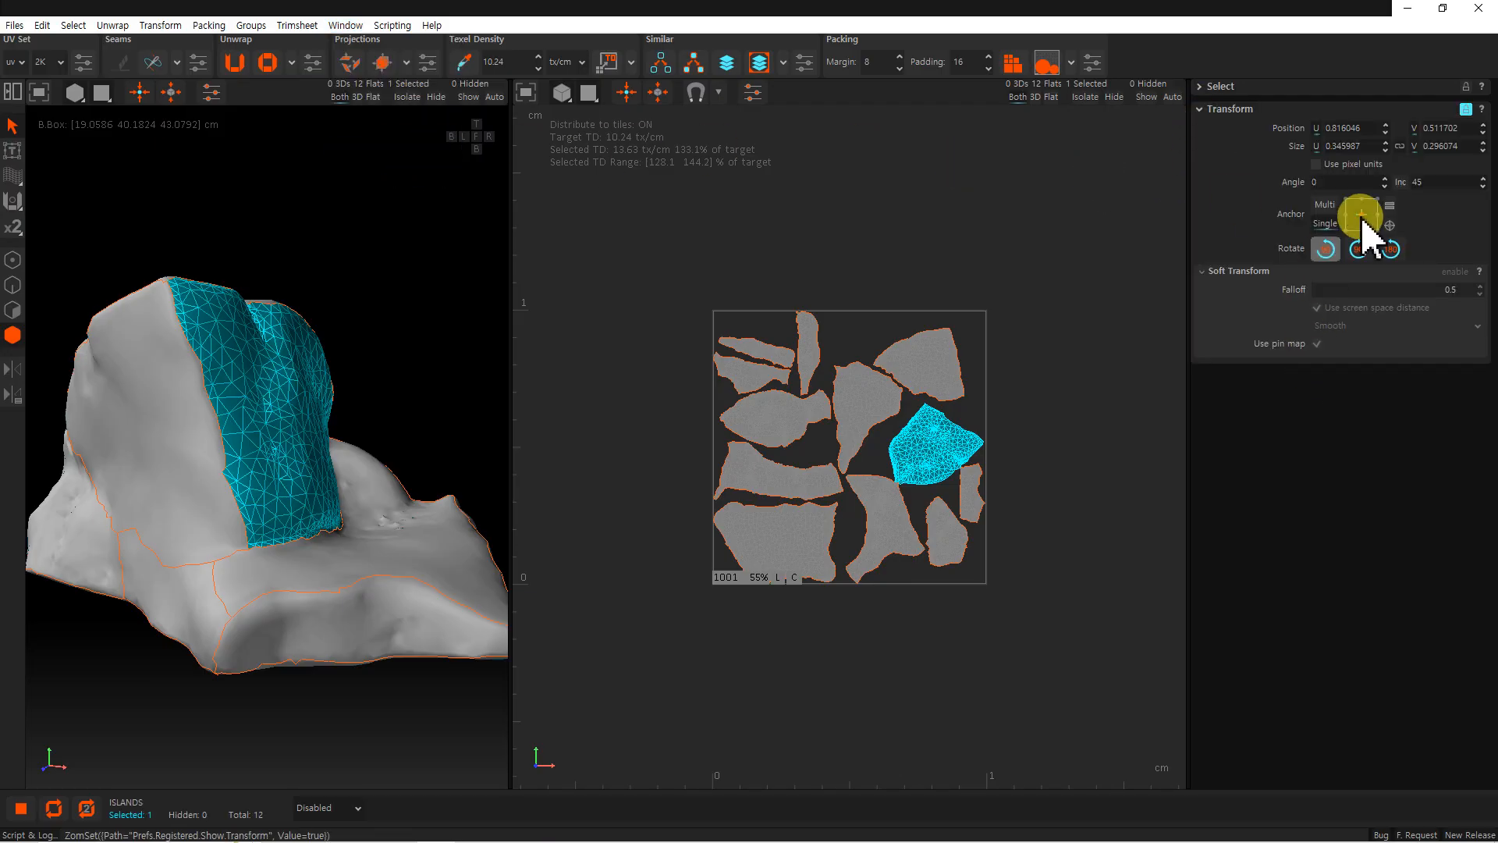
Select the upper-right UV island, set its anchor to the lower-right corner, and rotate the island about that corner with the gizmo.
click(998, 360)
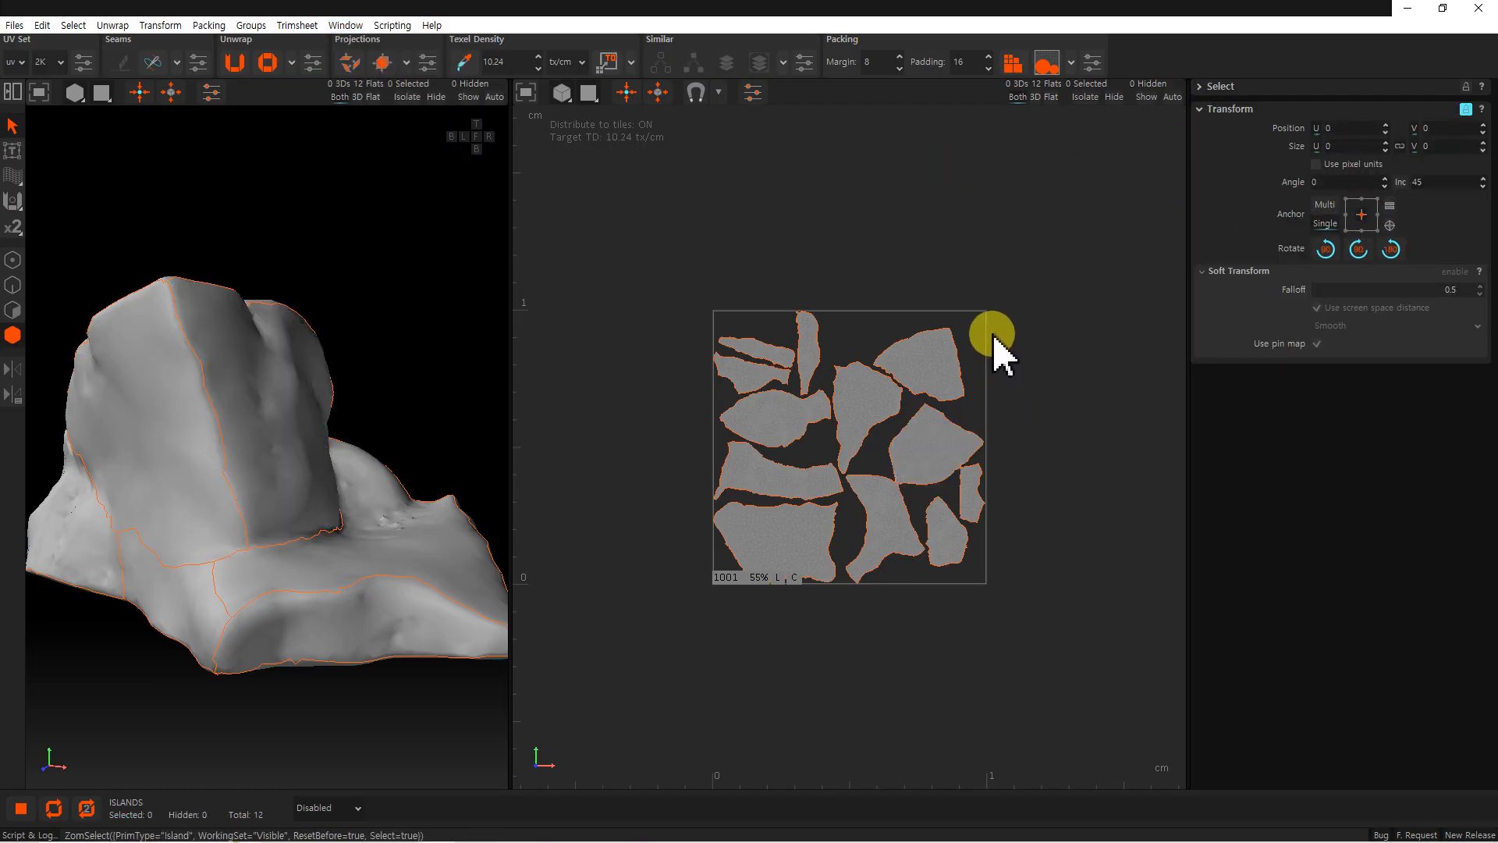
click(926, 374)
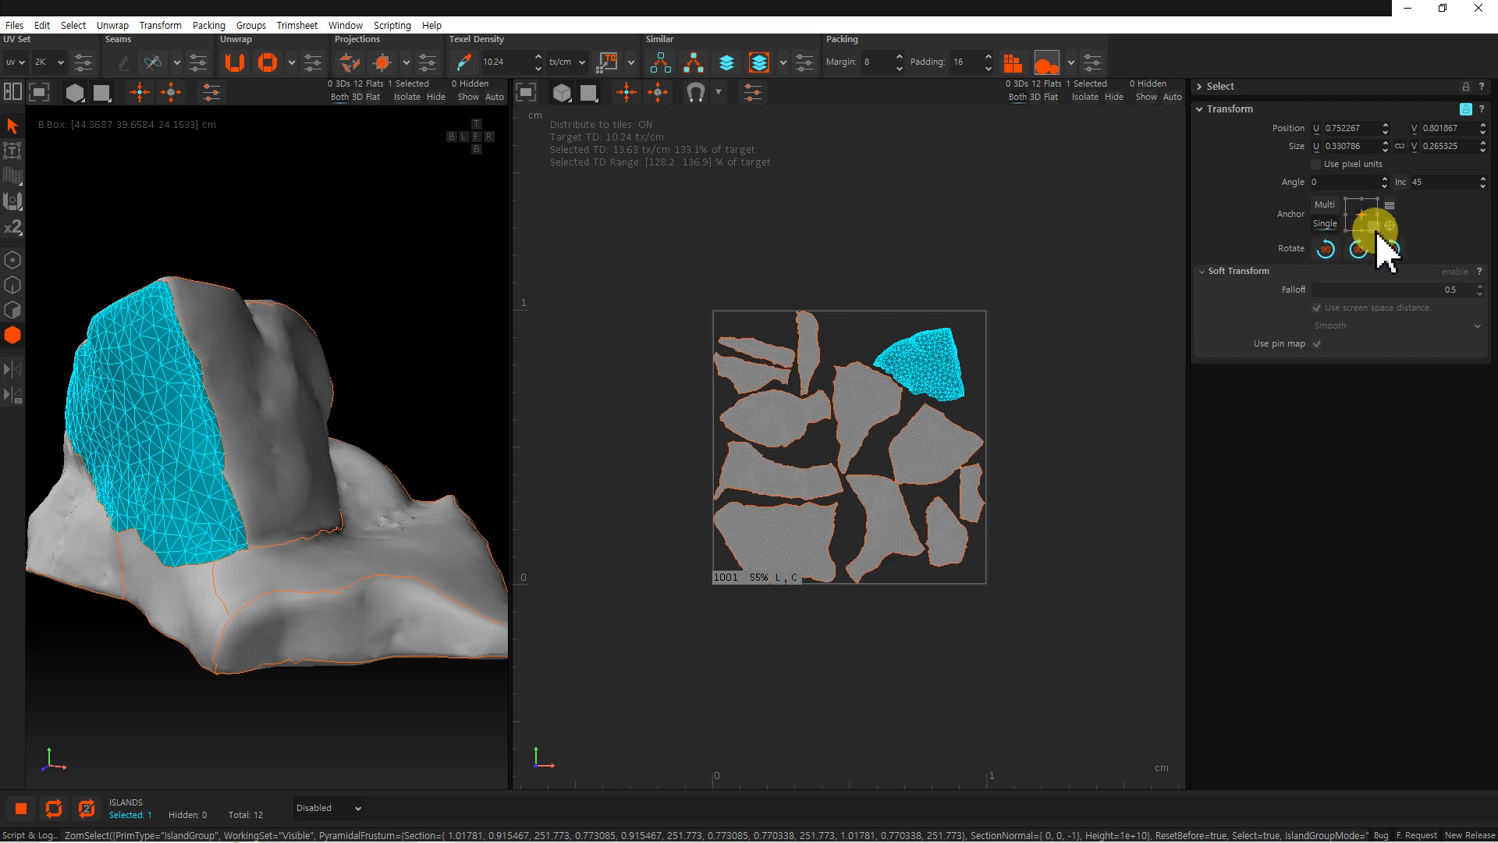
click(1377, 230)
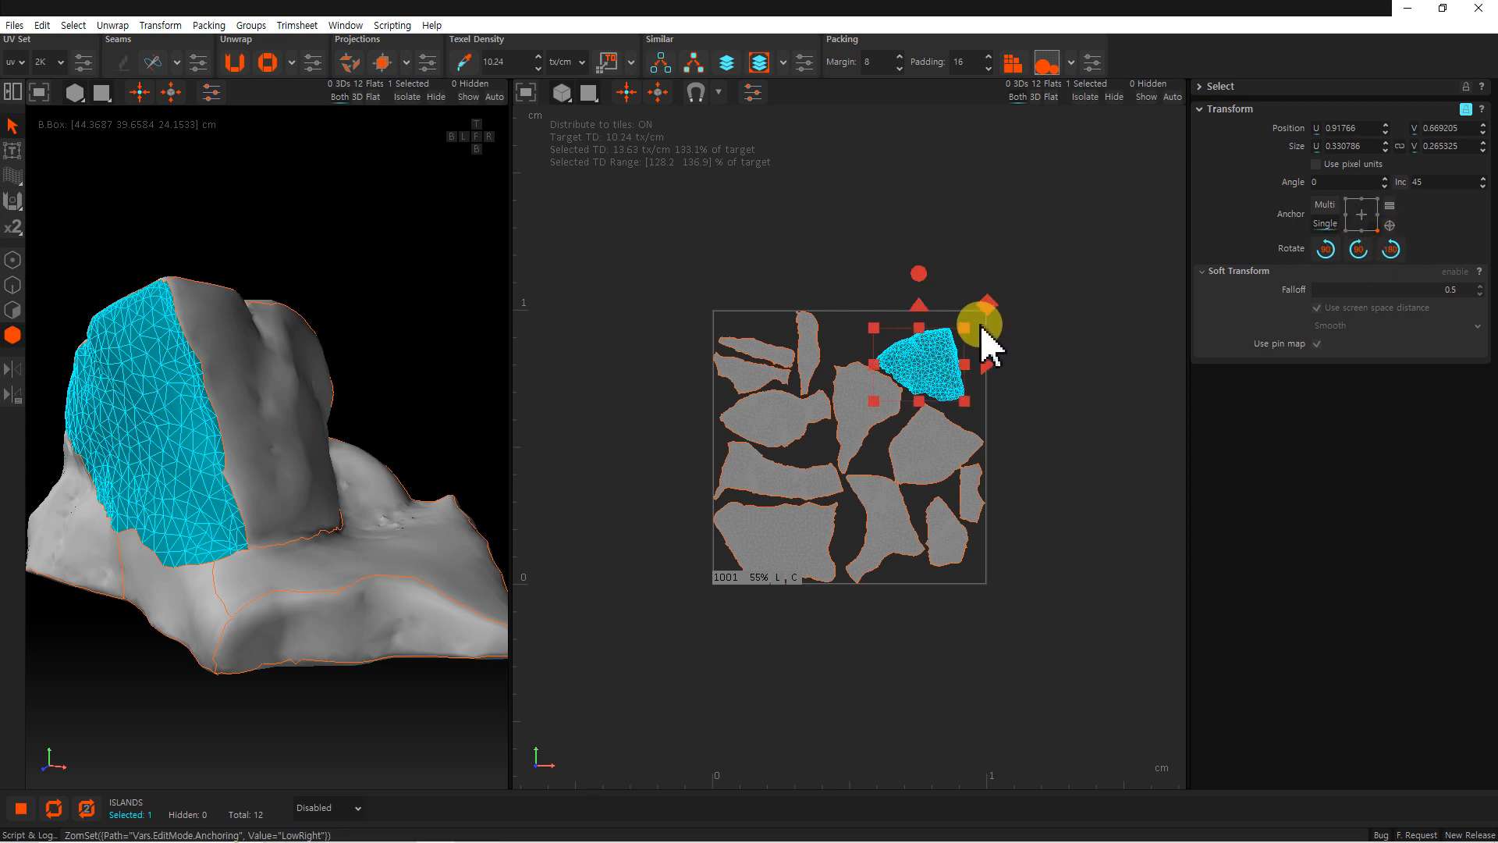
drag(929, 277, 1050, 348)
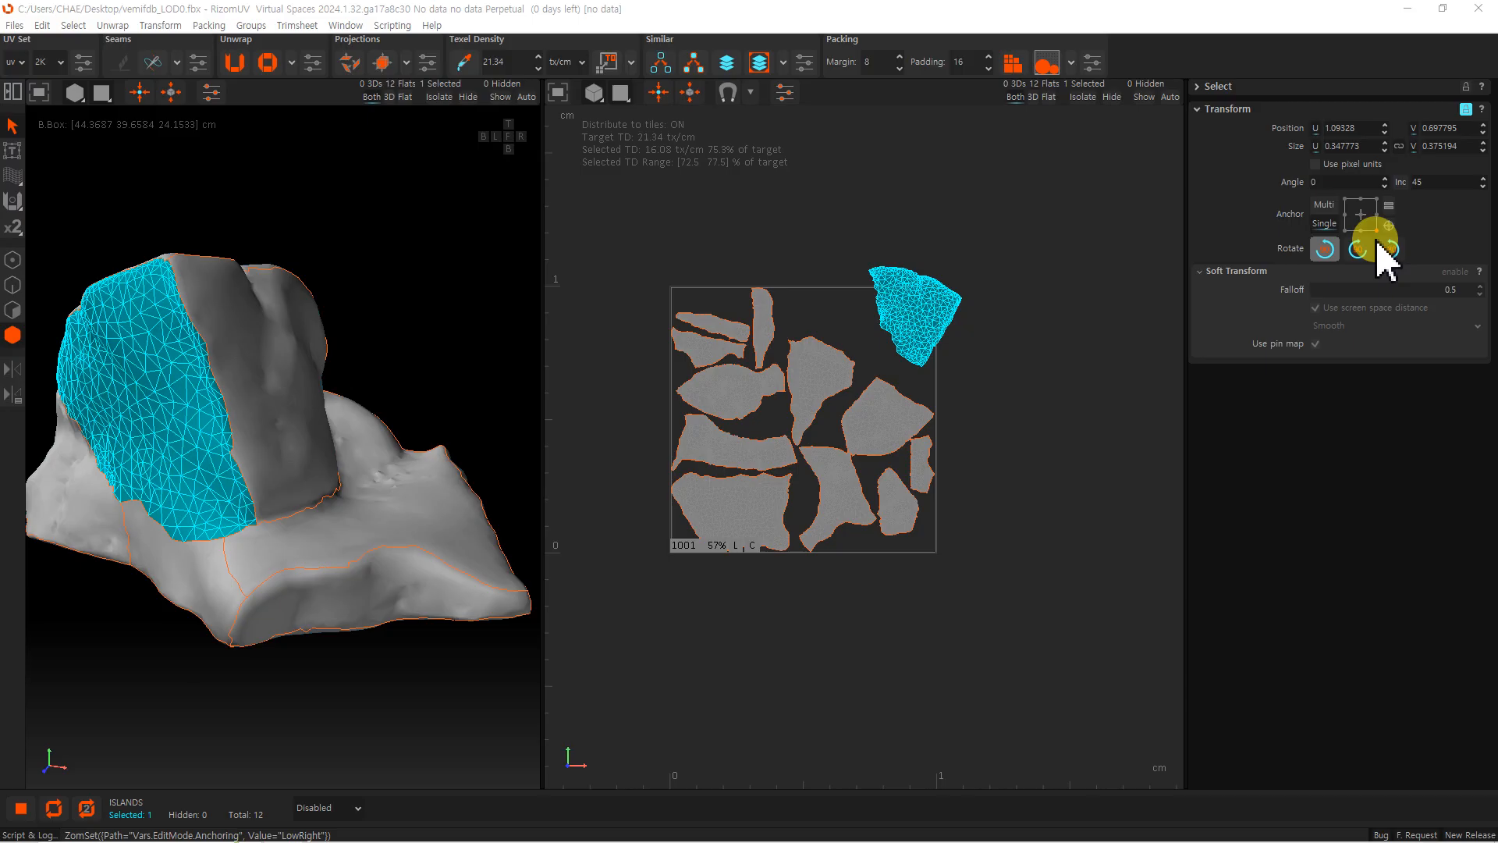
Set the anchor to the mouse position and rotate the selected island about pivot points picked around it and beside the UV tile.
click(1390, 226)
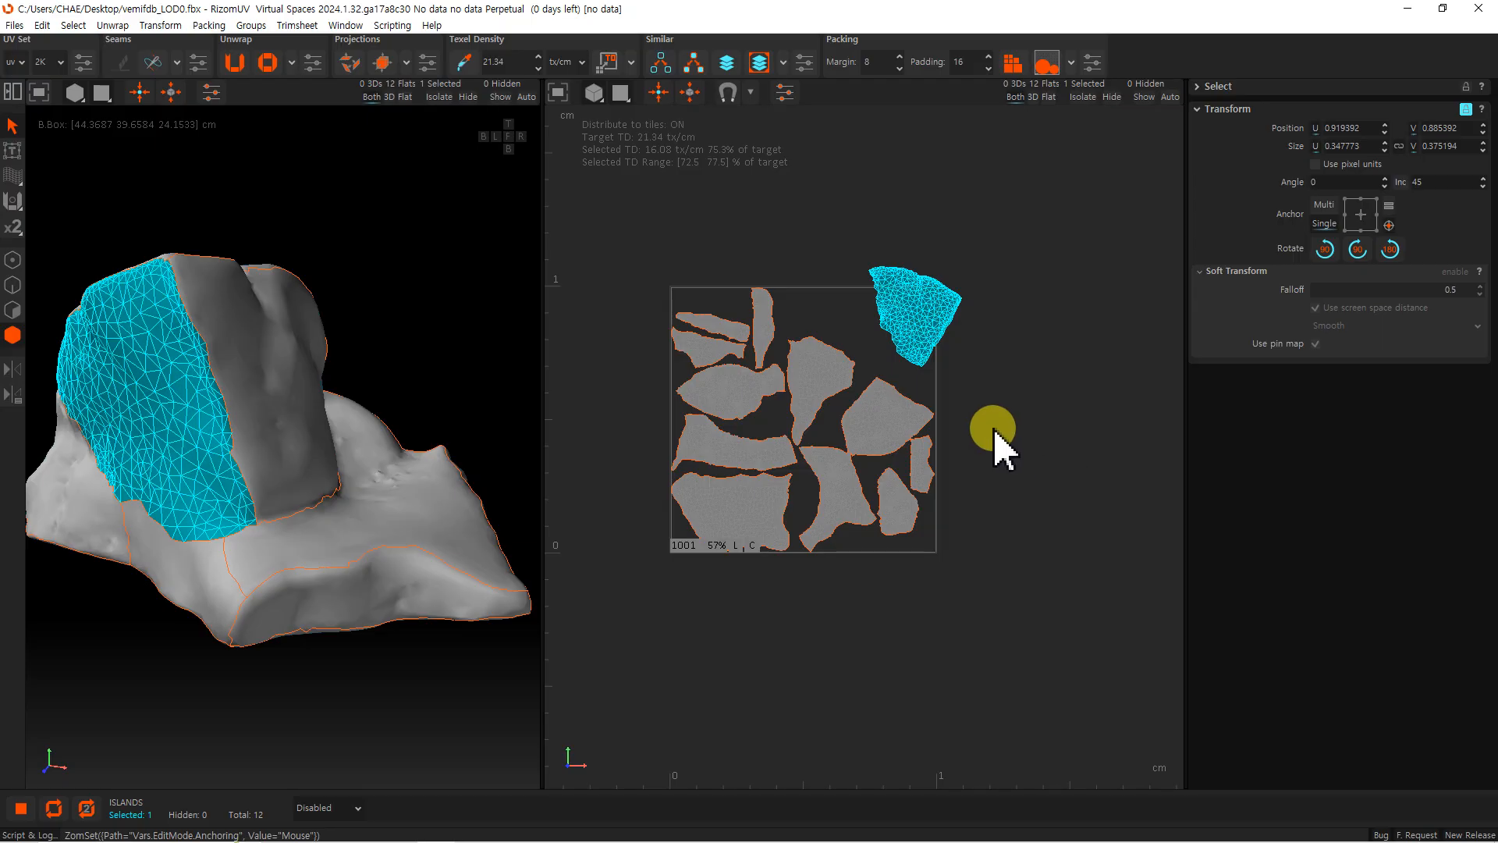
click(990, 328)
drag(994, 275, 901, 341)
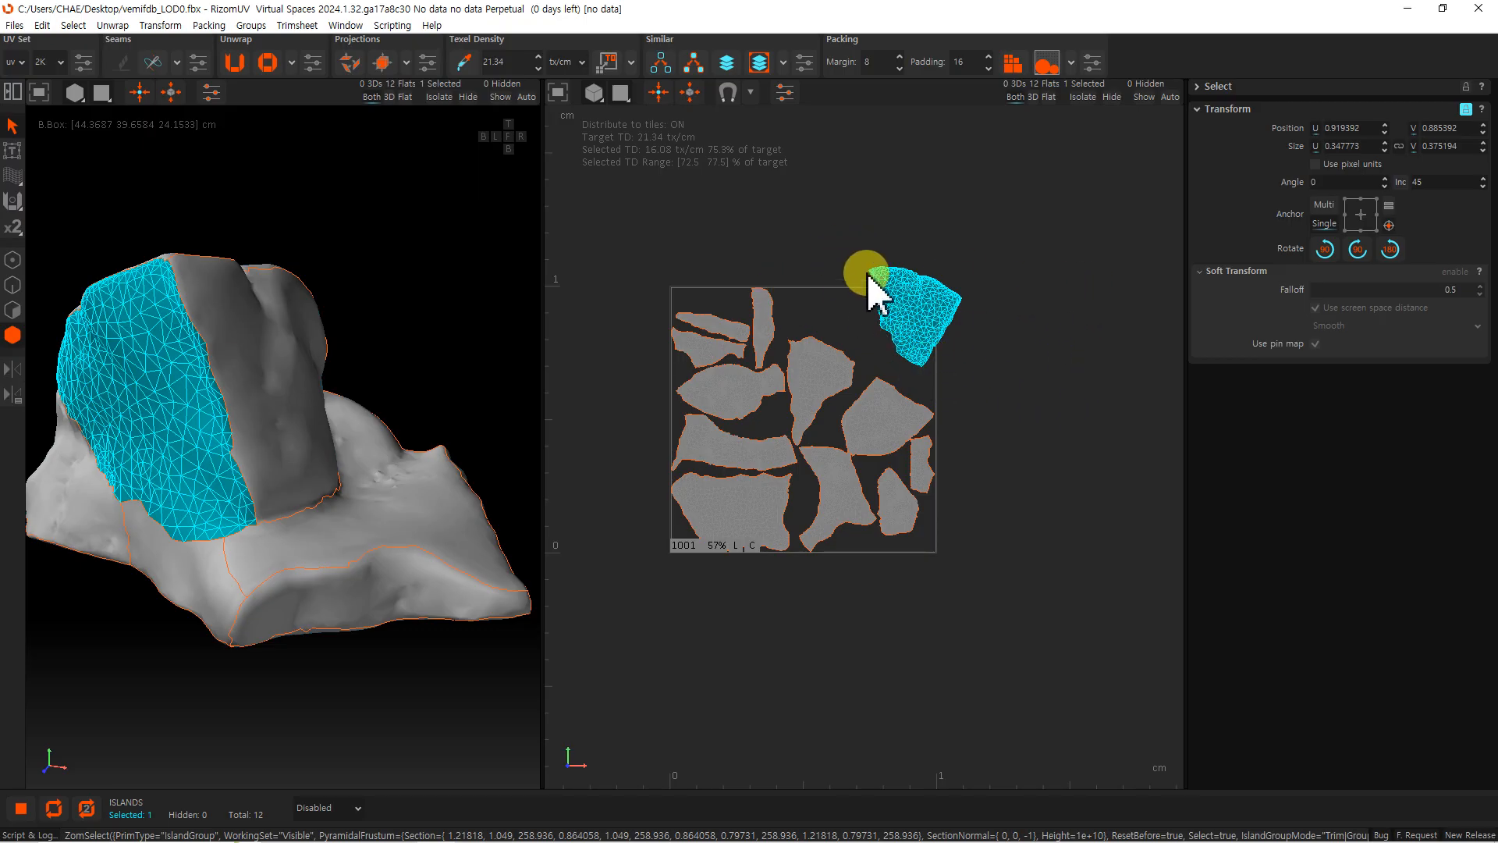
drag(869, 272, 866, 234)
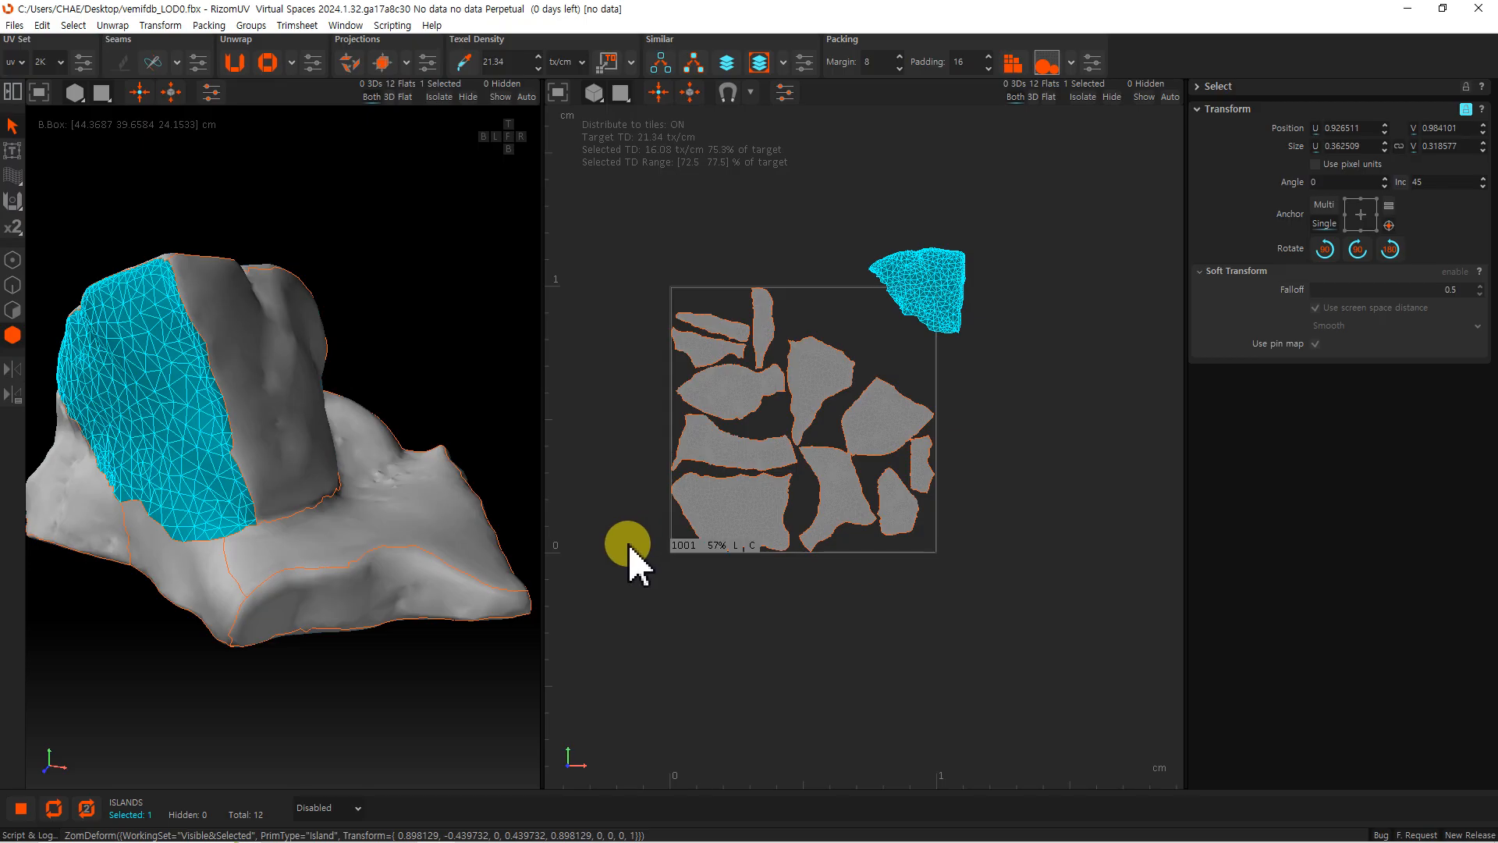
drag(629, 596, 625, 556)
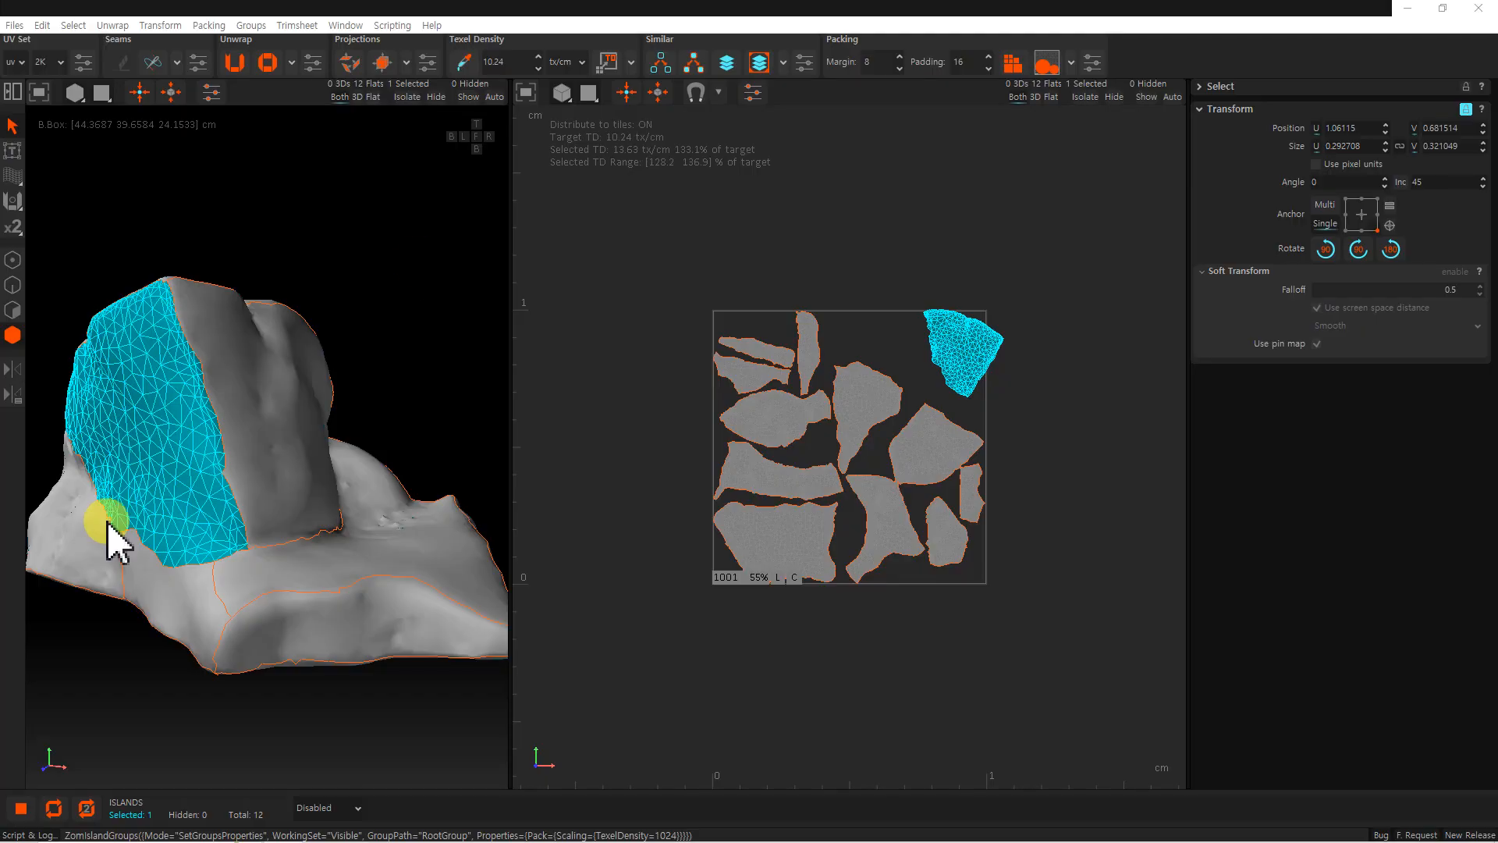
Set the target texel density to 21.34 tx/cm.
click(517, 63)
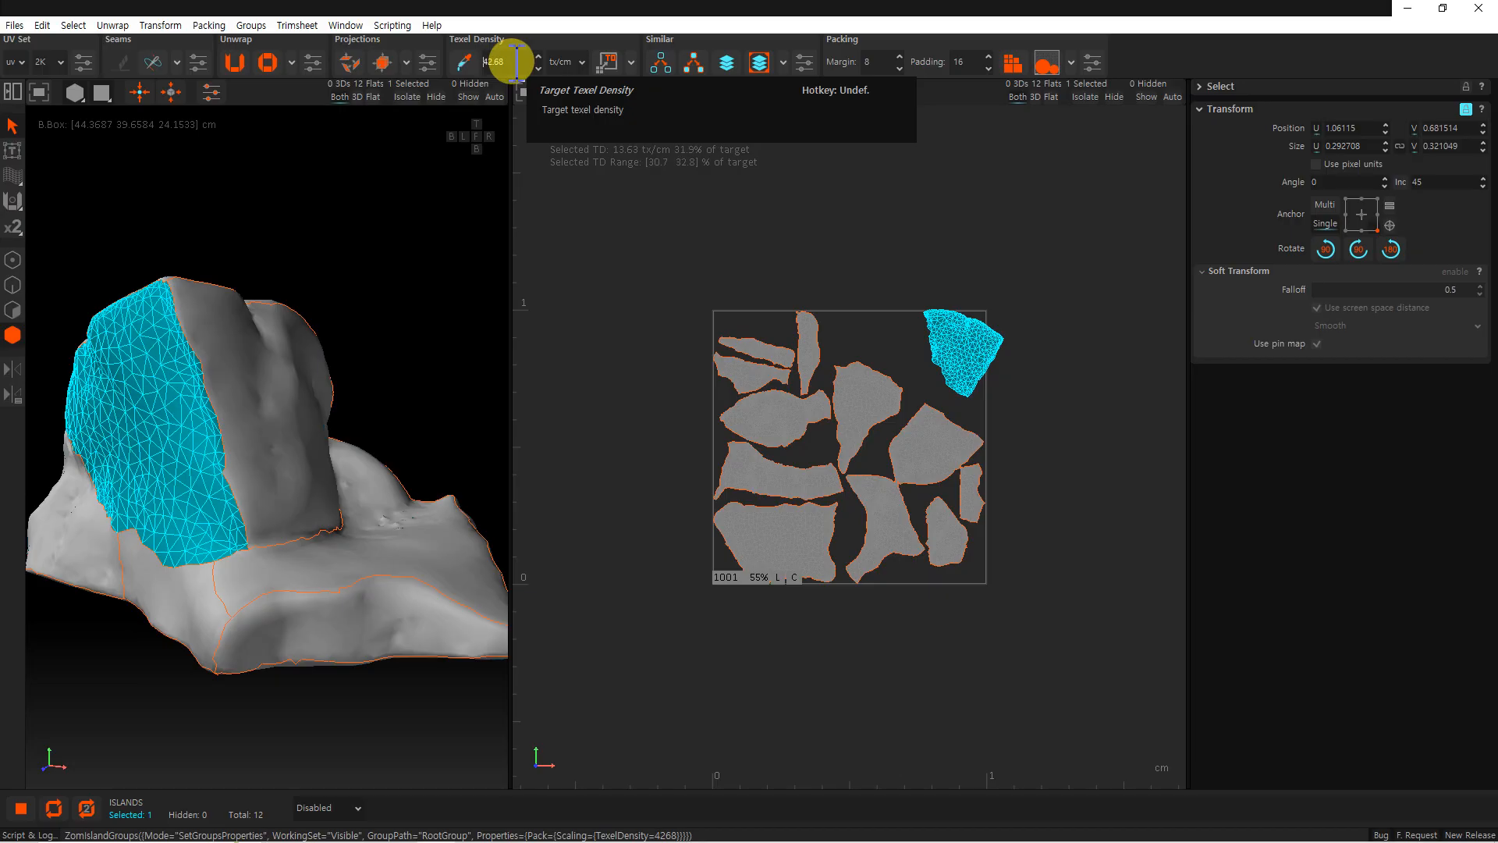
alt+scroll(516, 62, down, 1)
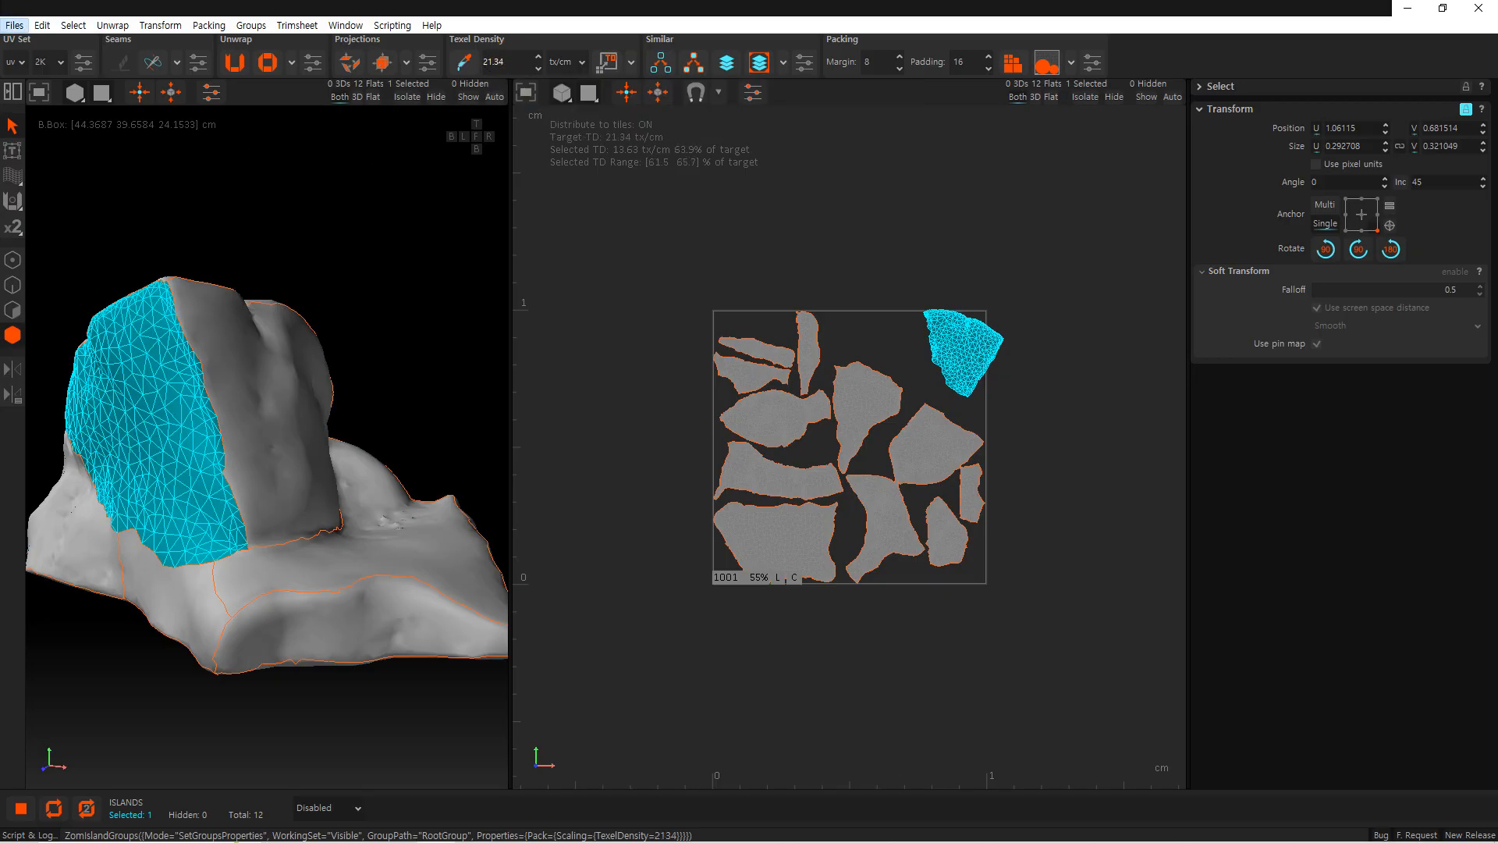